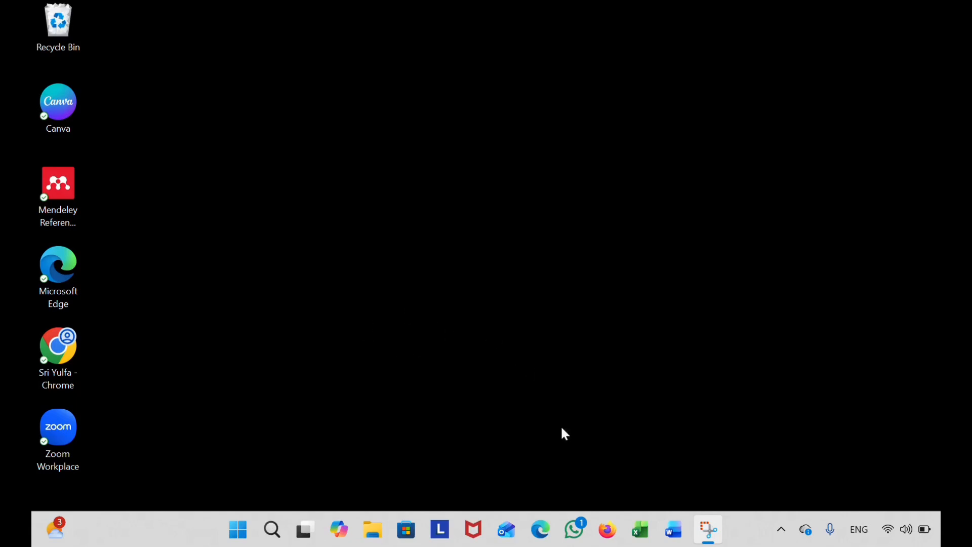
Open the recent workbook Data Mentah in Excel.
{"action": "left_click", "coordinate": [642, 534]}
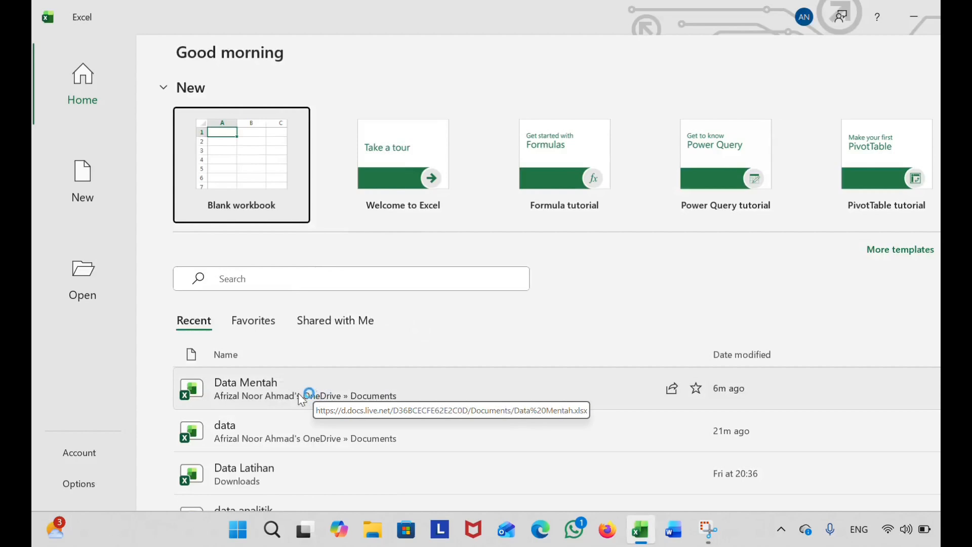
{"action": "left_click", "coordinate": [272, 395]}
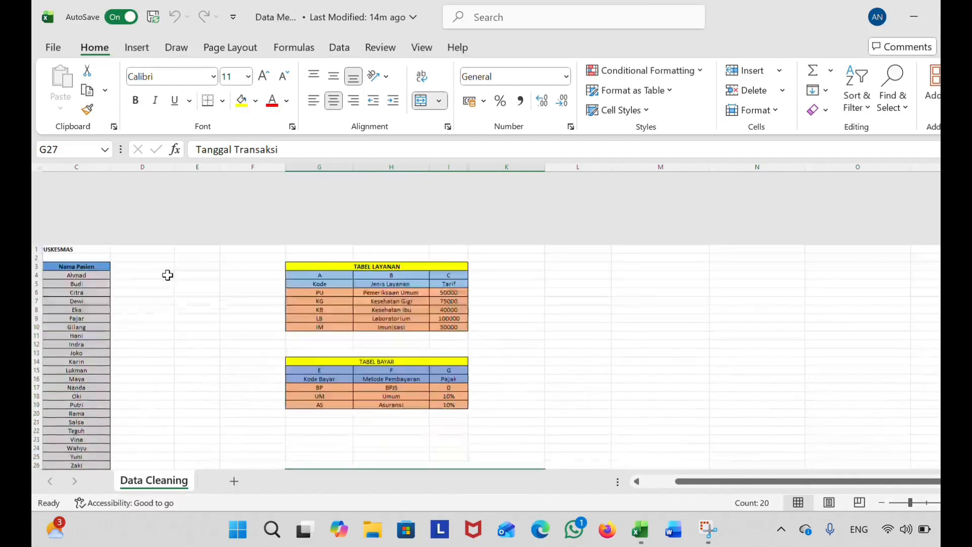
Look through the transaction list down to its last row, and the lookup tables and formula list beside it.
{"action": "scroll", "coordinate": [167, 275], "scroll_direction": "down", "scroll_amount": 3, "text": "ctrl"}
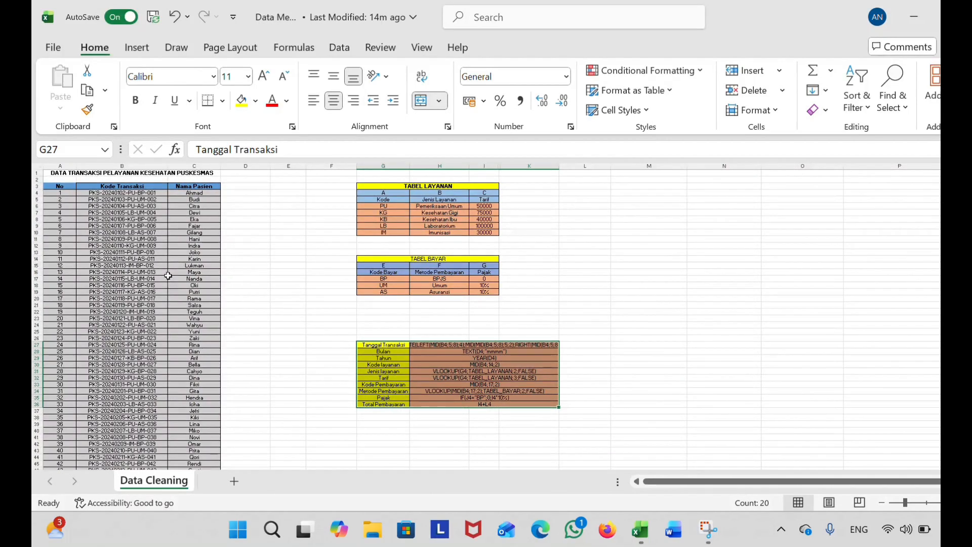
{"action": "scroll", "coordinate": [169, 275], "scroll_direction": "down", "scroll_amount": 20}
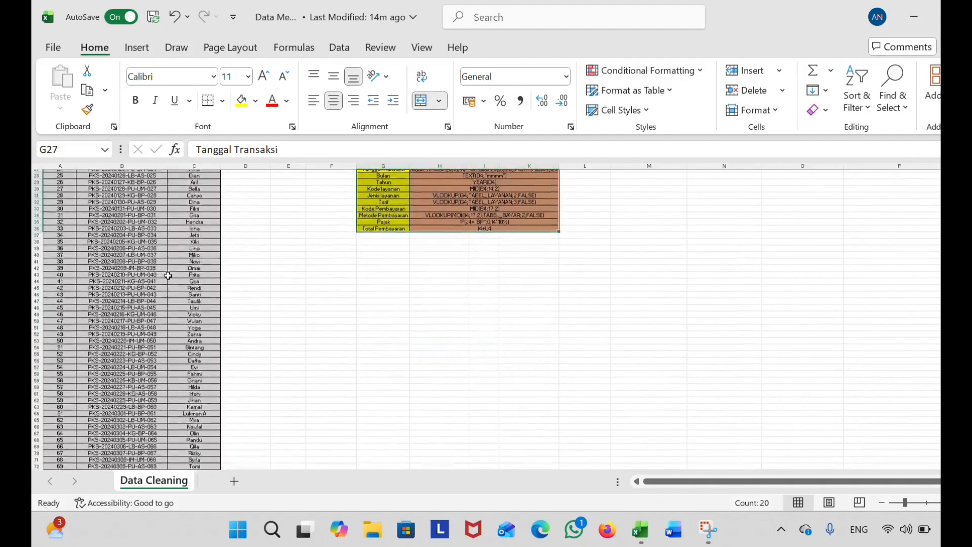
{"action": "scroll", "coordinate": [168, 275], "scroll_direction": "down", "scroll_amount": 20}
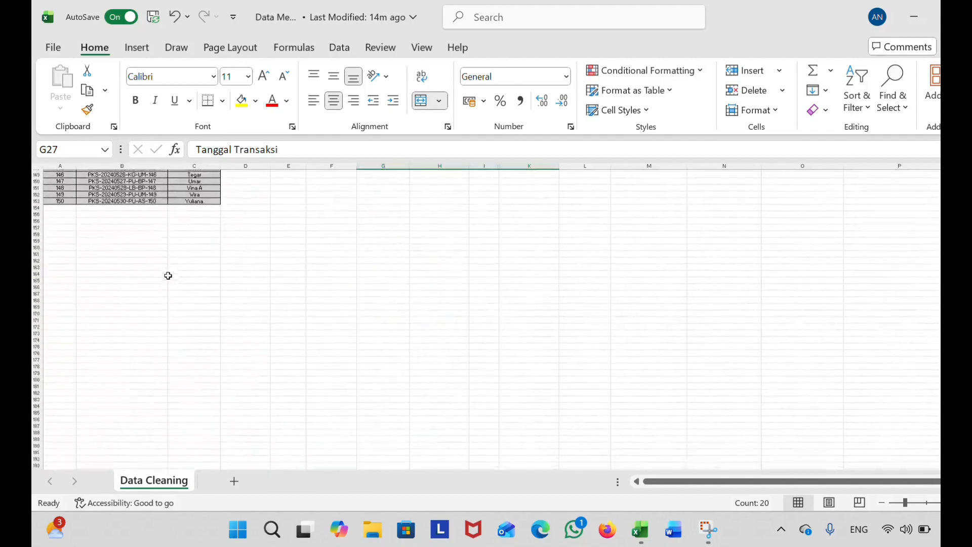
{"action": "scroll", "coordinate": [168, 275], "scroll_direction": "up", "scroll_amount": 20}
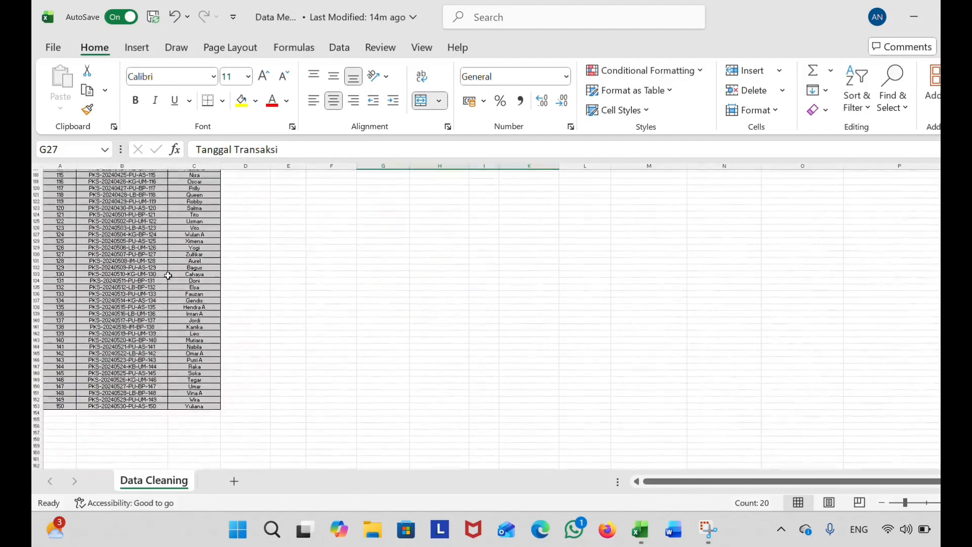
{"action": "scroll", "coordinate": [168, 274], "scroll_direction": "up", "scroll_amount": 19}
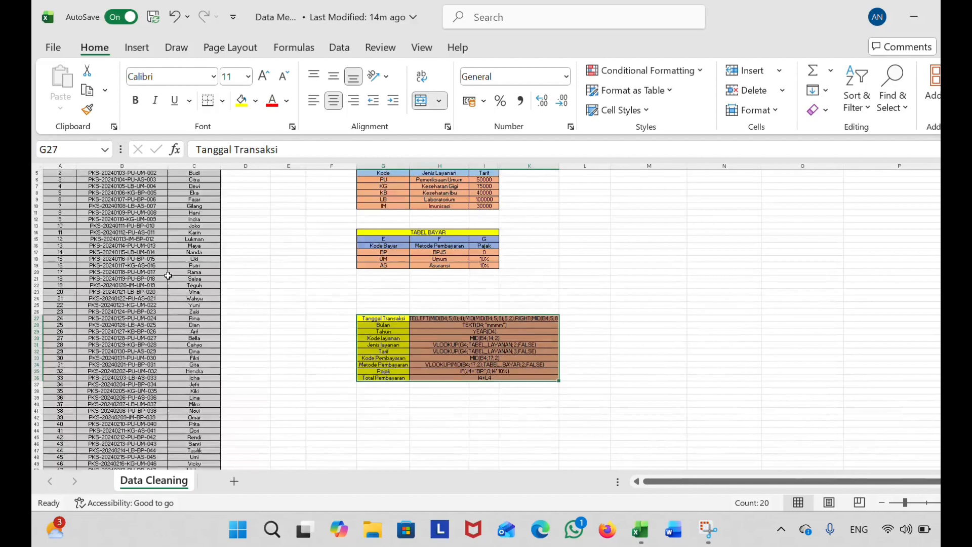
{"action": "scroll", "coordinate": [168, 274], "scroll_direction": "up", "scroll_amount": 2}
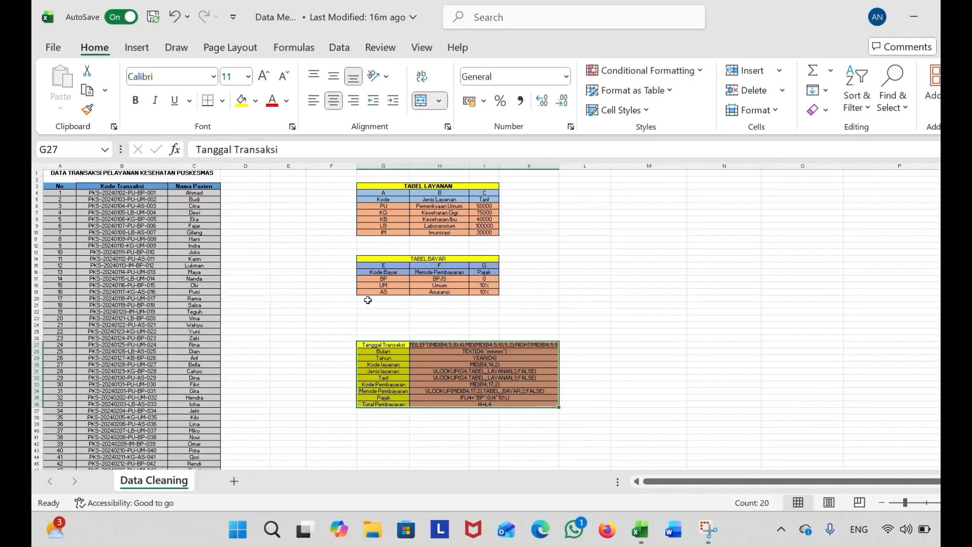
{"action": "left_click", "coordinate": [413, 331]}
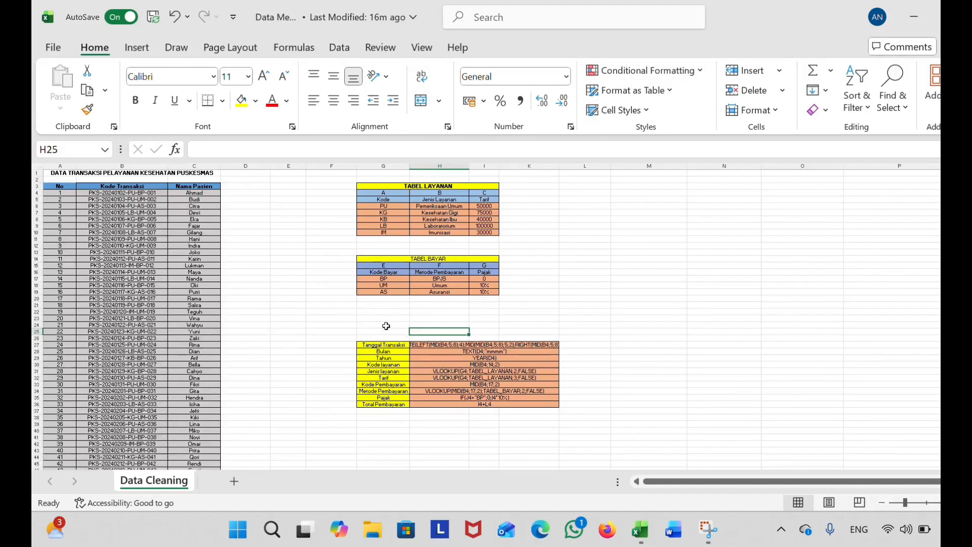
Move the TABEL LAYANAN table from G3:I10 to the empty area starting at cell W3.
{"action": "scroll", "coordinate": [386, 326], "scroll_direction": "up", "scroll_amount": 1}
{"action": "scroll", "coordinate": [385, 325], "scroll_direction": "down", "scroll_amount": 1}
{"action": "left_click_drag", "start_coordinate": [402, 189], "coordinate": [476, 231]}
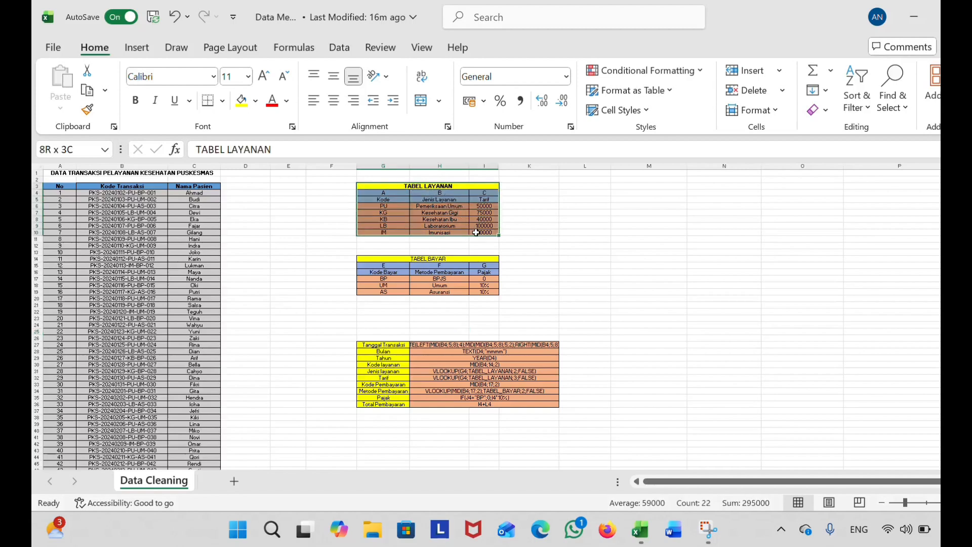
{"action": "key", "text": "ctrl+c"}
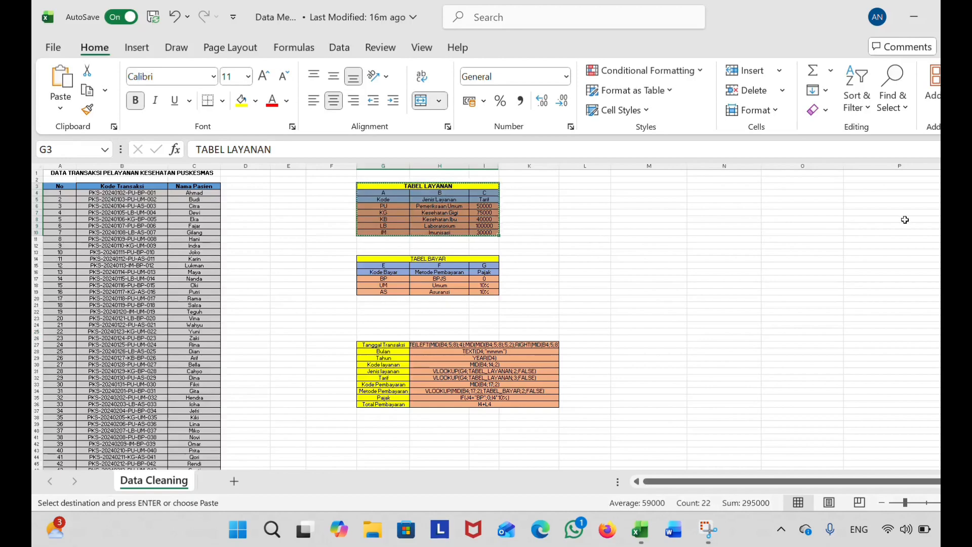
{"action": "scroll", "coordinate": [904, 220], "scroll_direction": "right", "scroll_amount": 2}
{"action": "scroll", "coordinate": [905, 220], "scroll_direction": "right", "scroll_amount": 5}
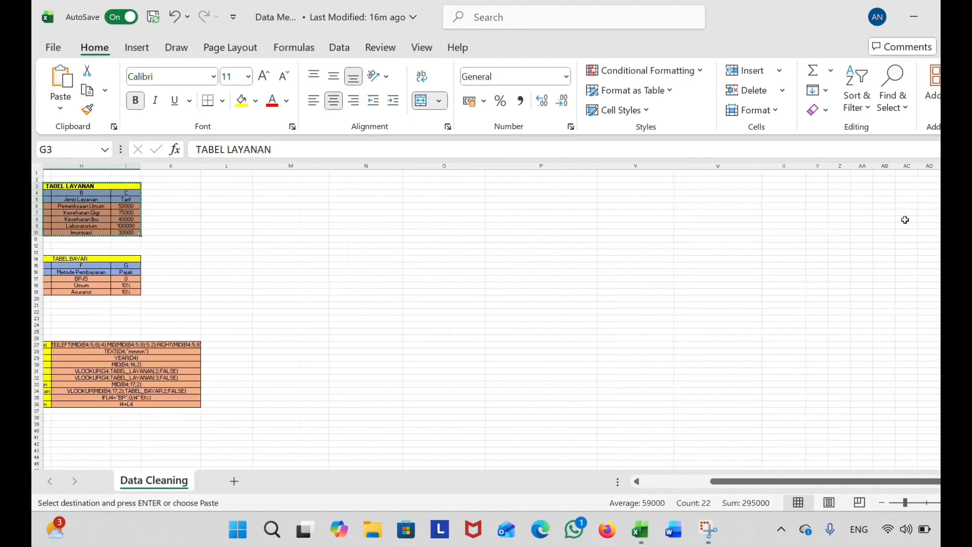
{"action": "scroll", "coordinate": [904, 219], "scroll_direction": "right", "scroll_amount": 1}
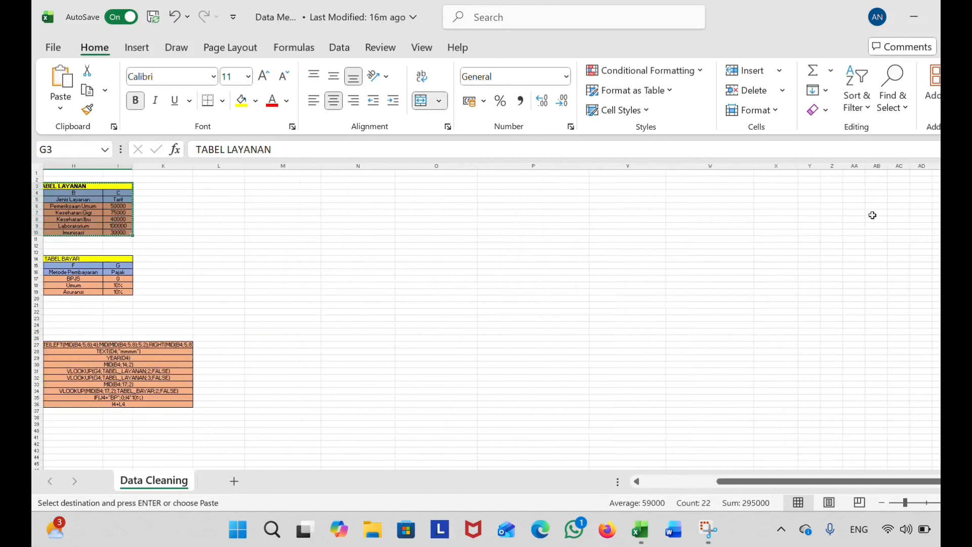
{"action": "left_click", "coordinate": [689, 185]}
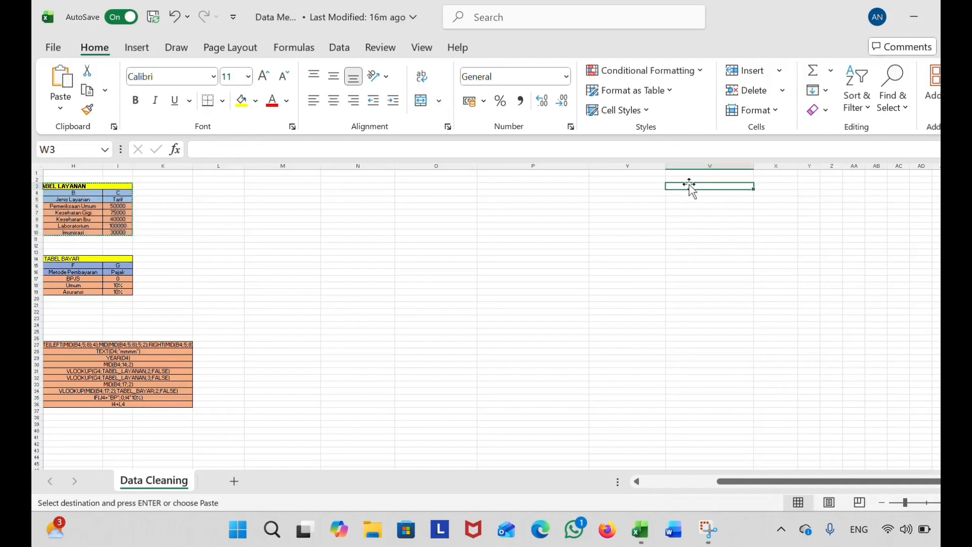
{"action": "key", "text": "Return"}
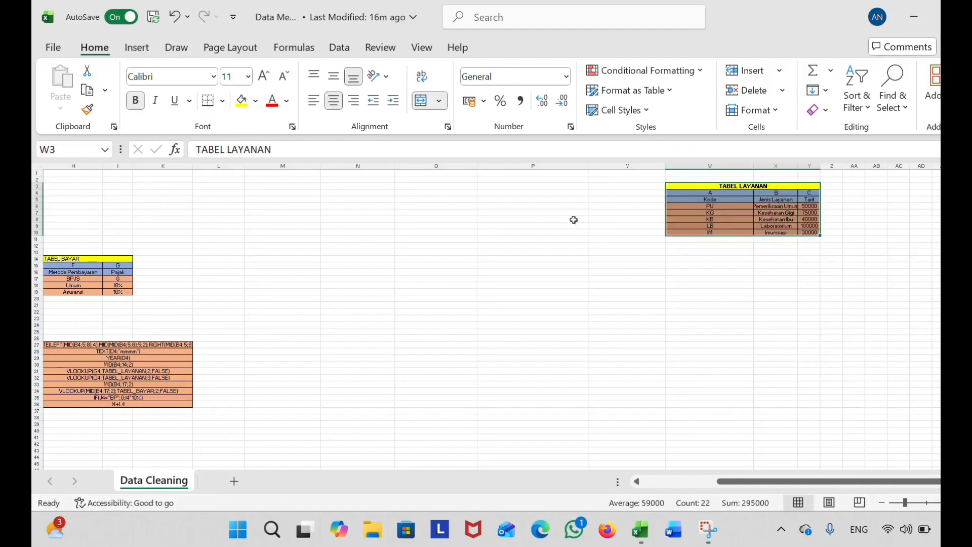
Move the TABEL BAYAR table from G14:I19 to cell W15, below TABEL LAYANAN.
{"action": "scroll", "coordinate": [506, 230], "scroll_direction": "left", "scroll_amount": 5}
{"action": "left_click_drag", "start_coordinate": [296, 259], "coordinate": [341, 293]}
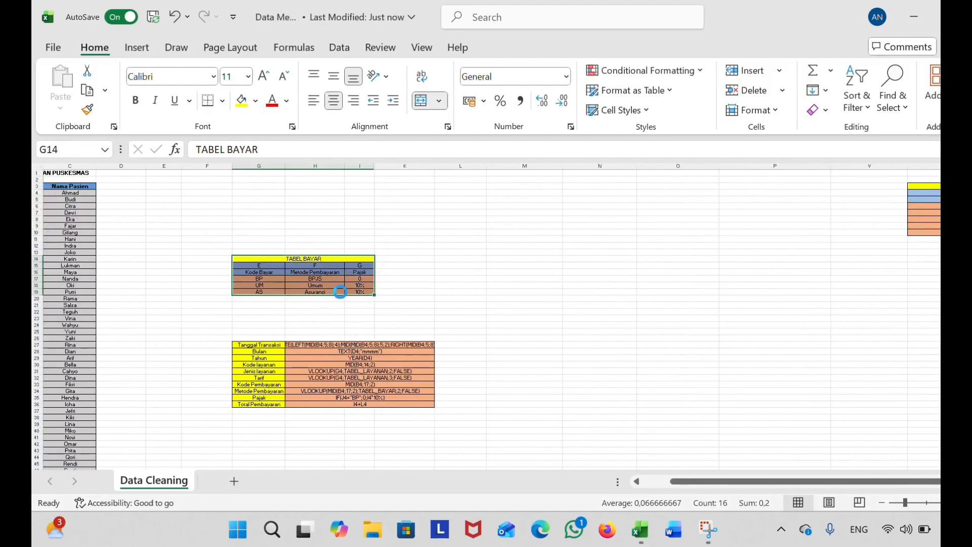
{"action": "key", "text": "ctrl+c"}
{"action": "scroll", "coordinate": [661, 342], "scroll_direction": "right", "scroll_amount": 5}
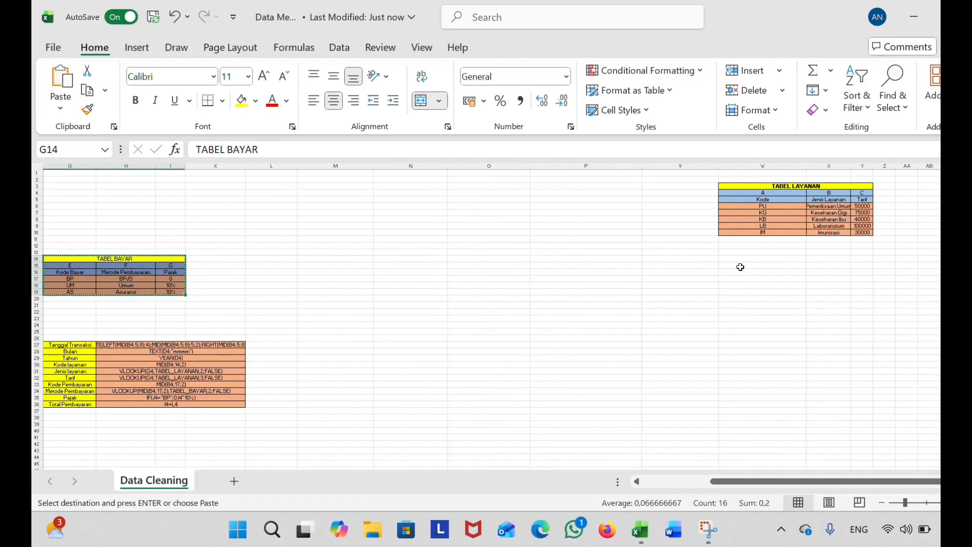
{"action": "left_click", "coordinate": [740, 267]}
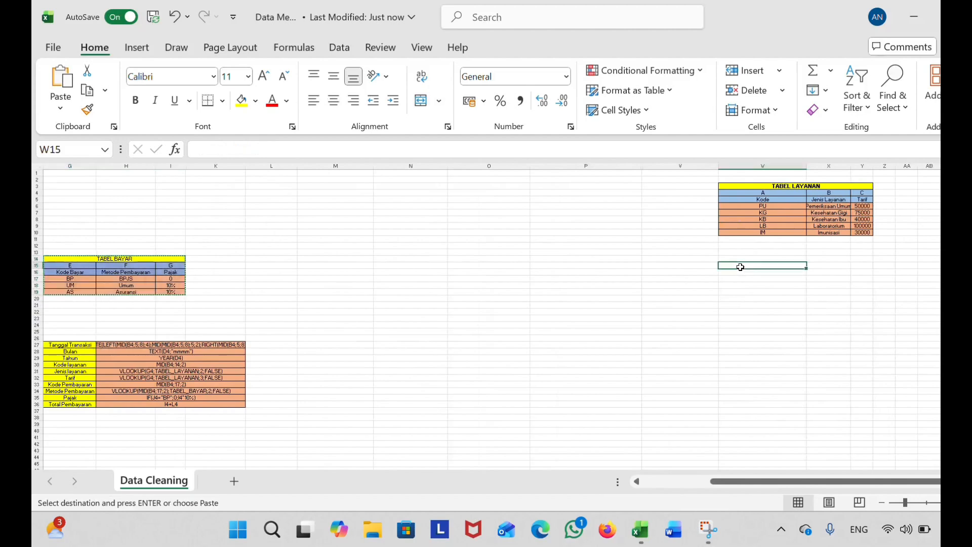
{"action": "key", "text": "Return"}
Move the formula list that starts with Tanggal Transaksi from G27 to cell W28, below TABEL BAYAR.
{"action": "scroll", "coordinate": [315, 379], "scroll_direction": "left", "scroll_amount": 5}
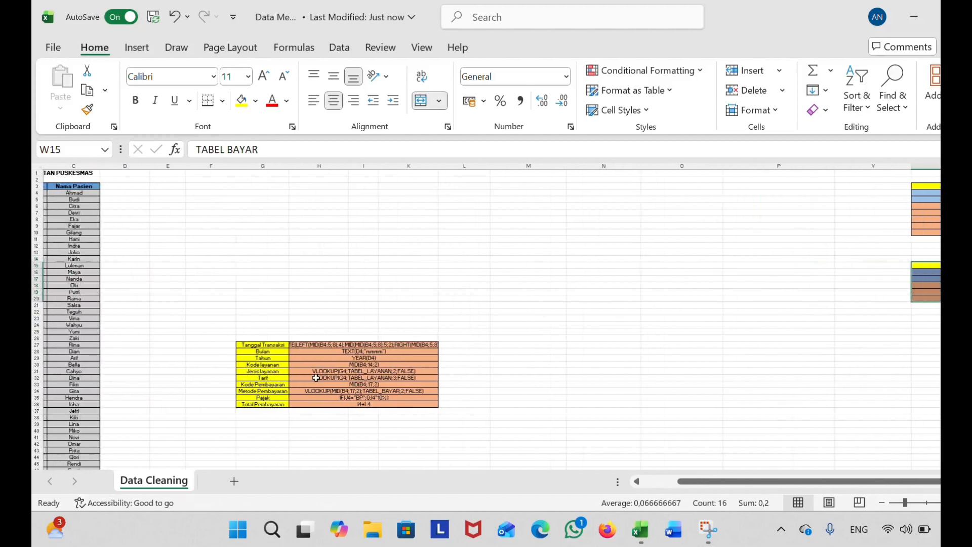
{"action": "left_click_drag", "start_coordinate": [262, 344], "coordinate": [389, 402]}
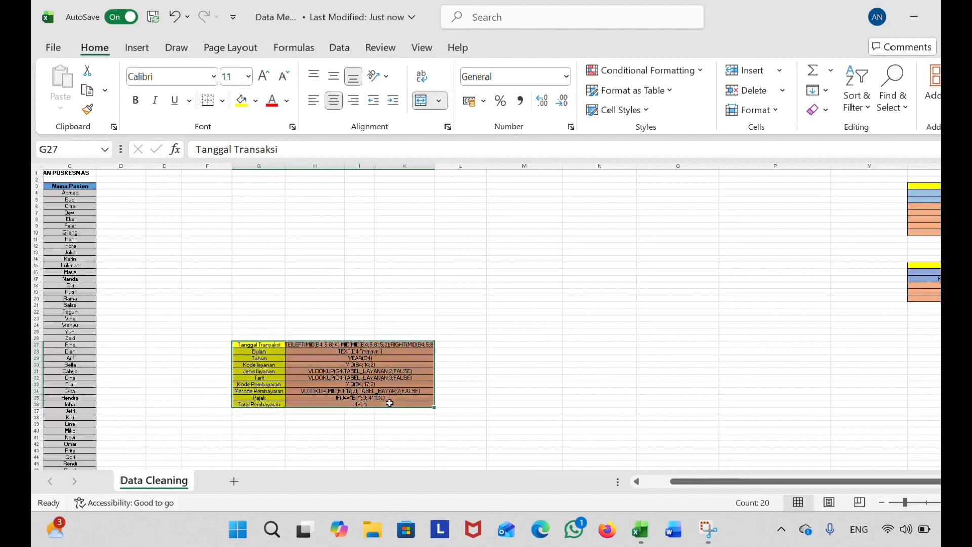
{"action": "key", "text": "ctrl+c"}
{"action": "scroll", "coordinate": [851, 381], "scroll_direction": "right", "scroll_amount": 3}
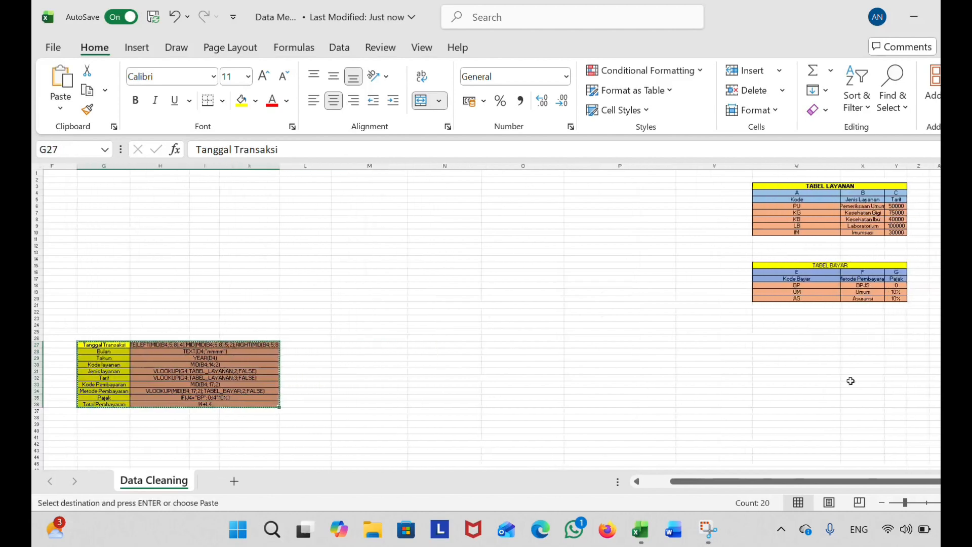
{"action": "scroll", "coordinate": [851, 380], "scroll_direction": "left", "scroll_amount": 1}
{"action": "left_click", "coordinate": [785, 332]}
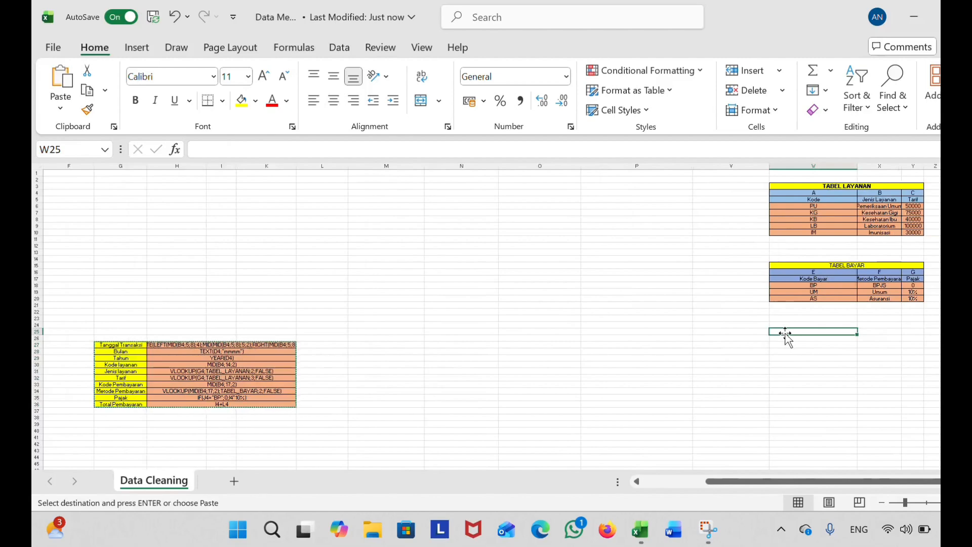
{"action": "left_click", "coordinate": [792, 351]}
{"action": "key", "text": "Return"}
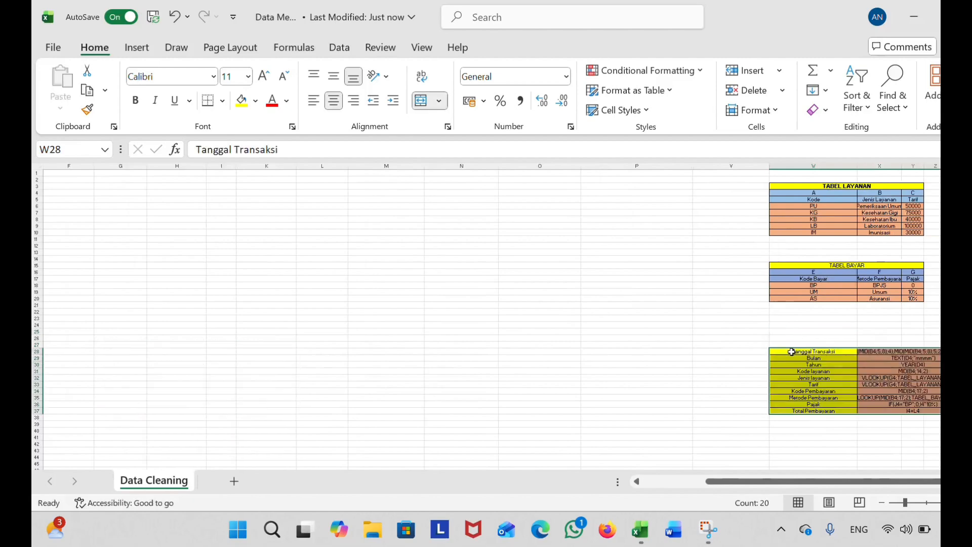
Enter the column header "Tanggal Transaksi" in cell D3, next to Nama Pasien.
{"action": "scroll", "coordinate": [702, 355], "scroll_direction": "left", "scroll_amount": 10}
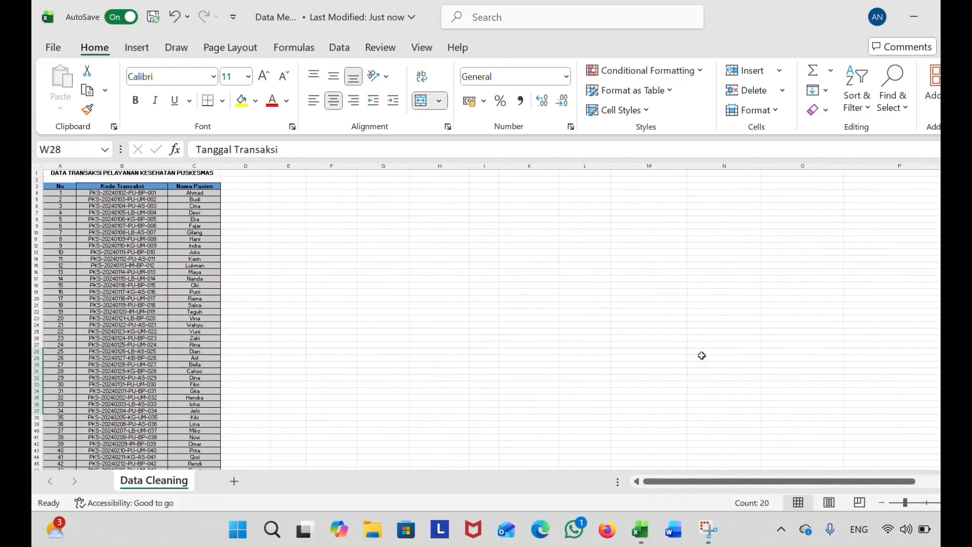
{"action": "left_click", "coordinate": [250, 193]}
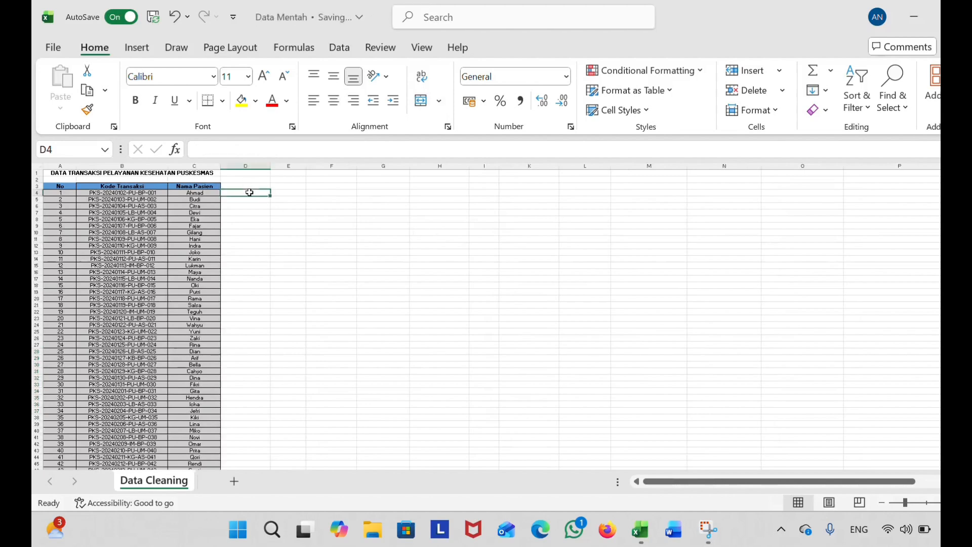
{"action": "left_click", "coordinate": [249, 185]}
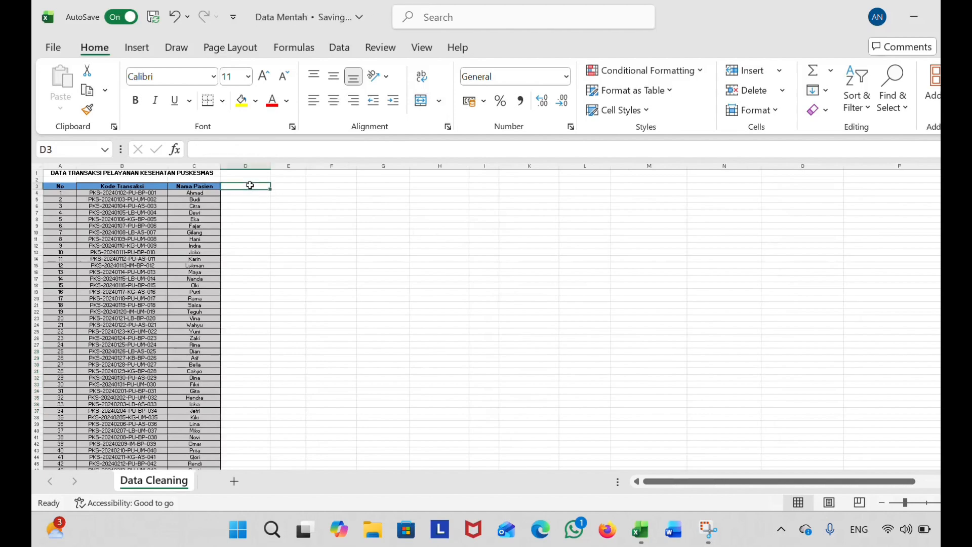
{"action": "double_click", "coordinate": [250, 185]}
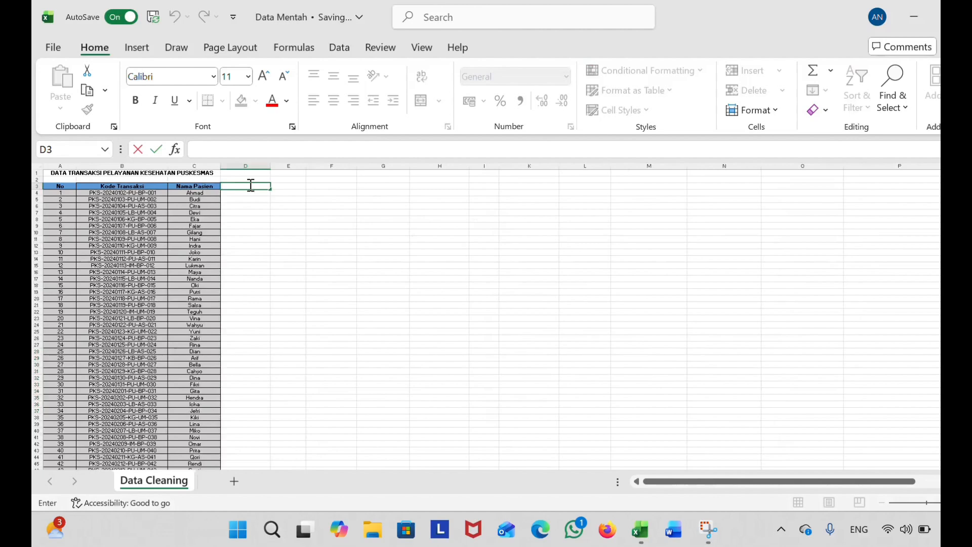
{"action": "type", "text": "Tanggal"}
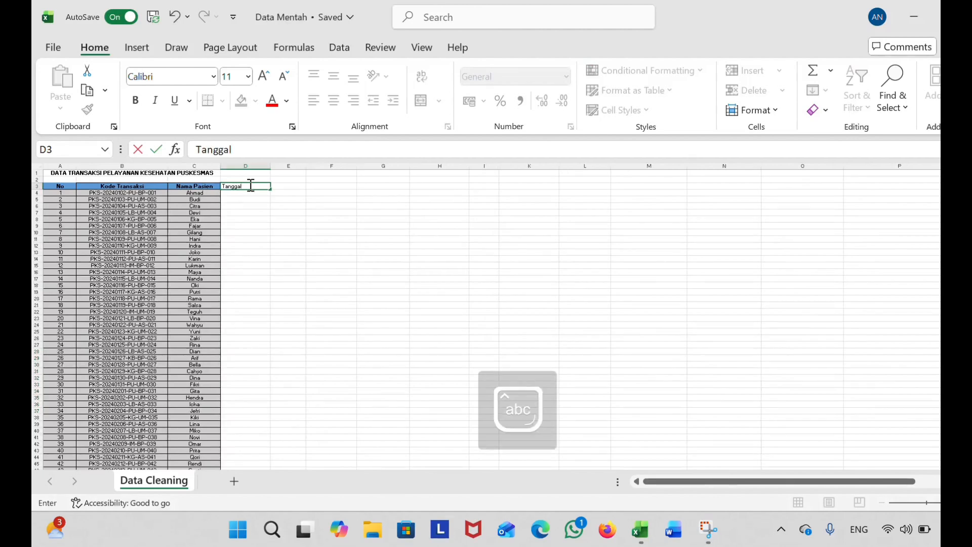
{"action": "key", "text": "Caps_Lock"}
{"action": "type", "text": "gal T"}
{"action": "key", "text": "Caps_Lock"}
{"action": "type", "text": "ransaksi"}
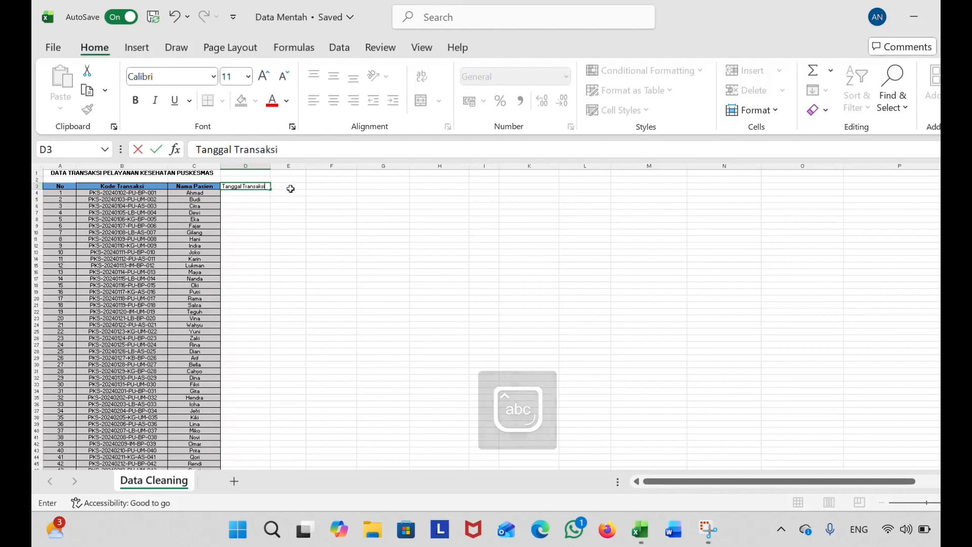
Enter the column headers "Bulan" in cell E3 and "Tahun" in cell F3.
{"action": "left_click", "coordinate": [290, 188]}
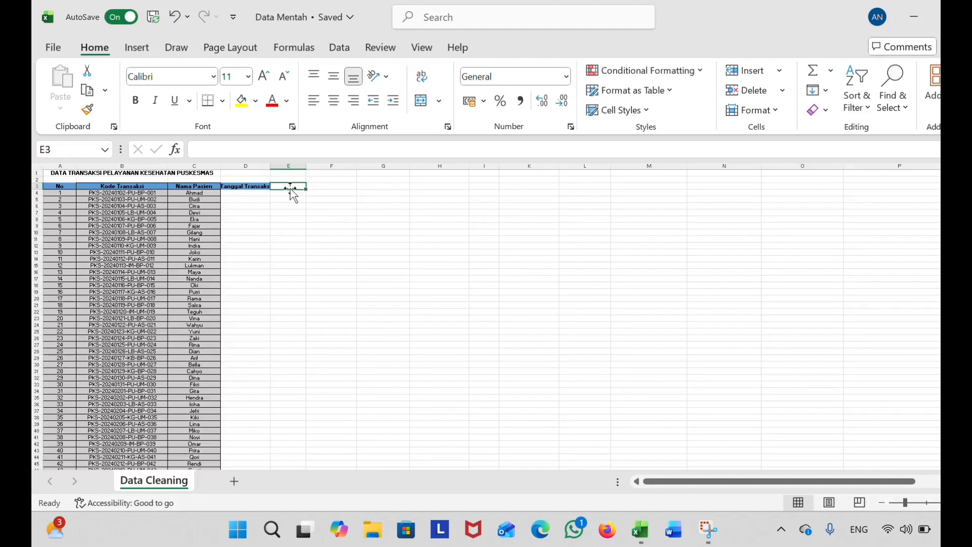
{"action": "key", "text": "Caps_Lock"}
{"action": "type", "text": "B"}
{"action": "key", "text": "Caps_Lock"}
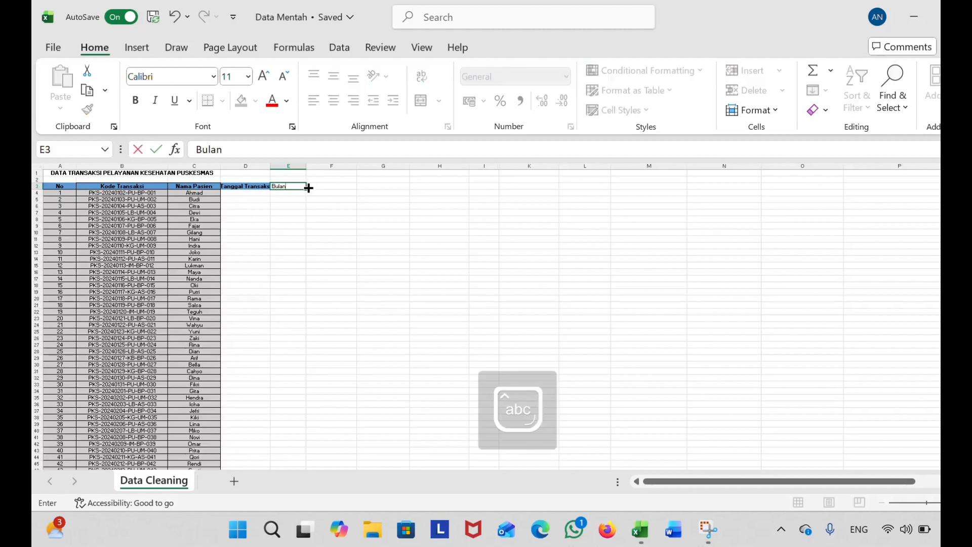
{"action": "left_click", "coordinate": [314, 187]}
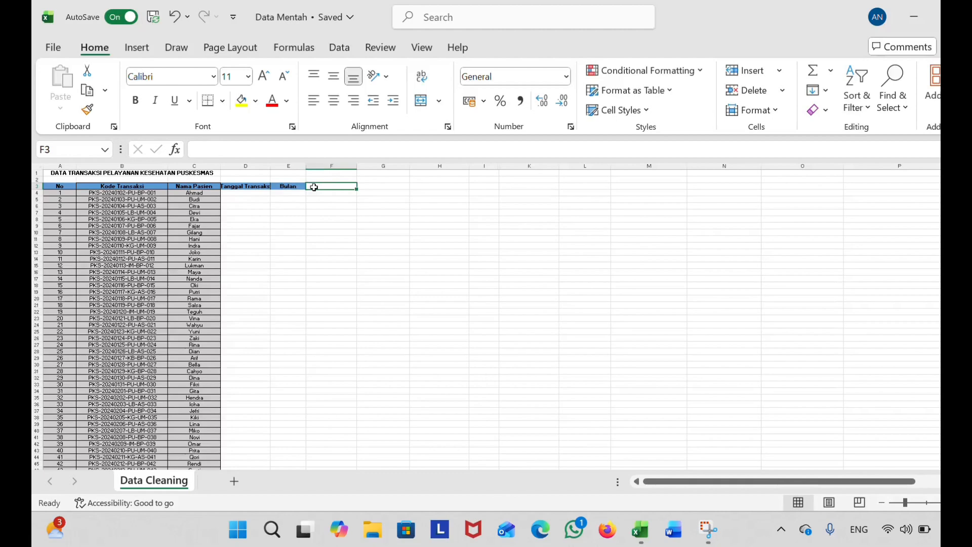
{"action": "key", "text": "Caps_Lock"}
{"action": "type", "text": "T"}
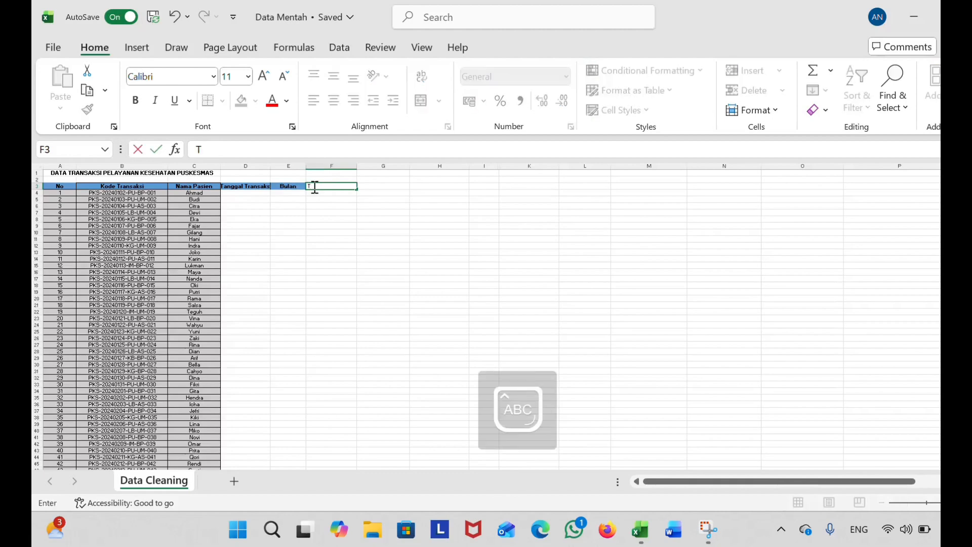
{"action": "key", "text": "Caps_Lock"}
{"action": "type", "text": "ahun"}
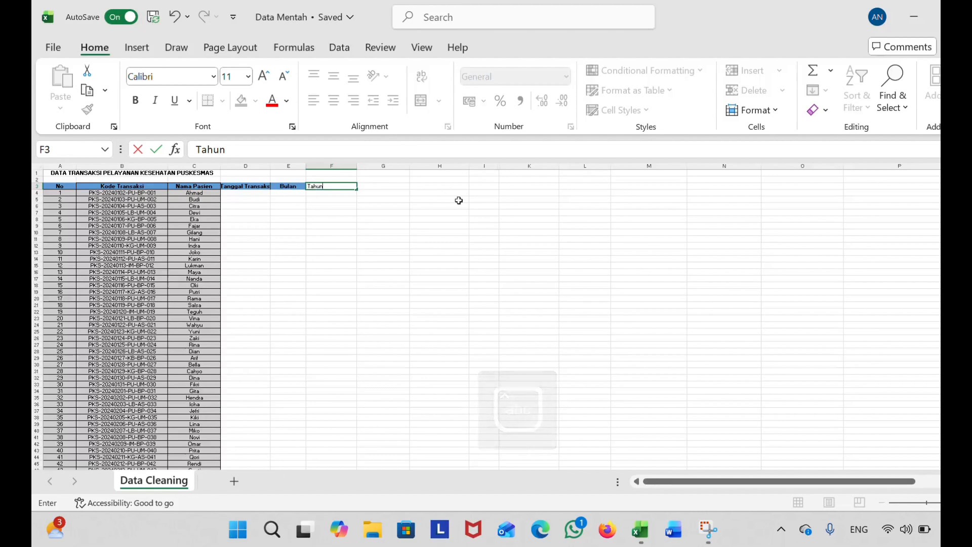
{"action": "left_click", "coordinate": [380, 186]}
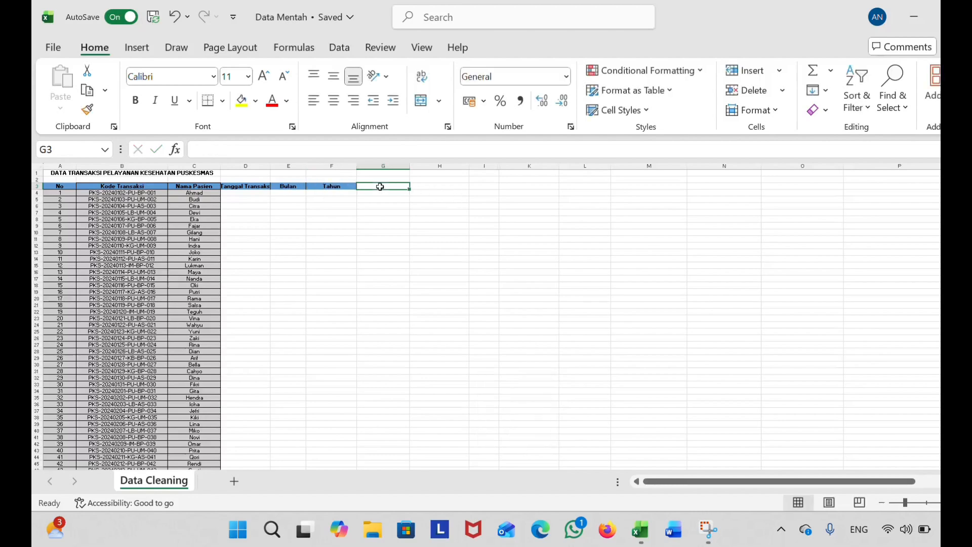
Enter the column headers "Kode layanan" in cell G3 and "Jenis Layanan" in cell H3.
{"action": "key", "text": "Caps_Lock"}
{"action": "type", "text": "K"}
{"action": "key", "text": "Caps_Lock"}
{"action": "type", "text": "ode layanan"}
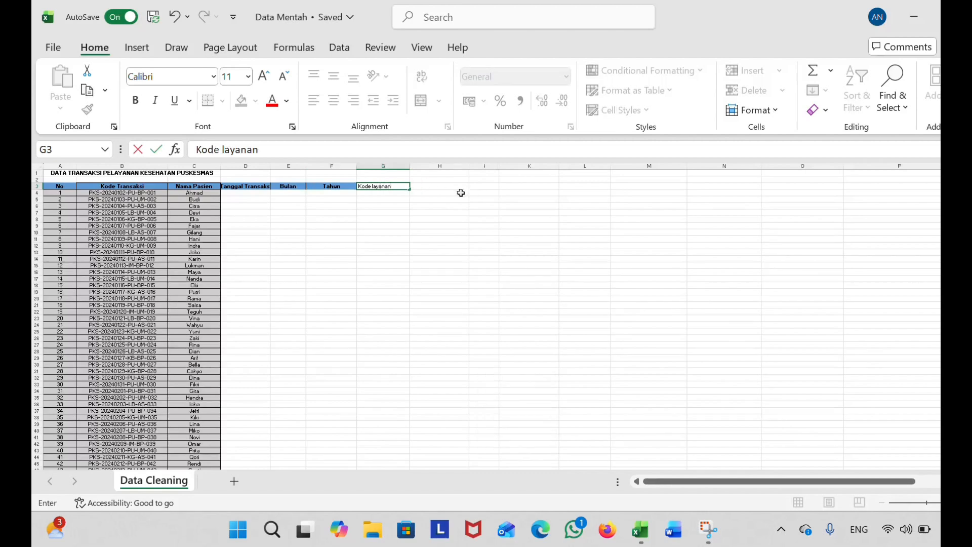
{"action": "left_click", "coordinate": [427, 188]}
{"action": "key", "text": "Caps_Lock"}
{"action": "type", "text": "J"}
{"action": "key", "text": "Caps_Lock"}
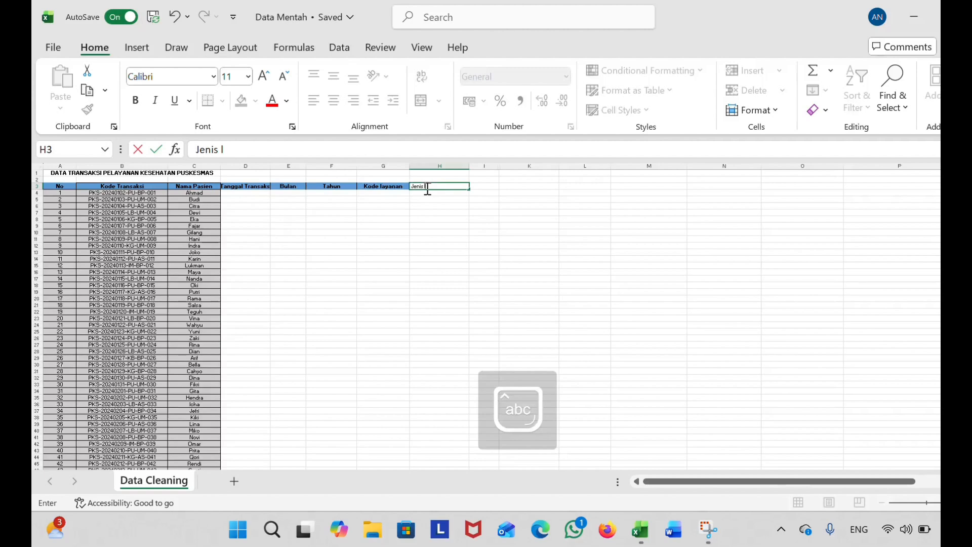
{"action": "type", "text": "enis Layanan"}
Enter the column headers "Tarif" in cell I3 and "Kode pembayaran" in cell K3.
{"action": "left_click", "coordinate": [492, 187]}
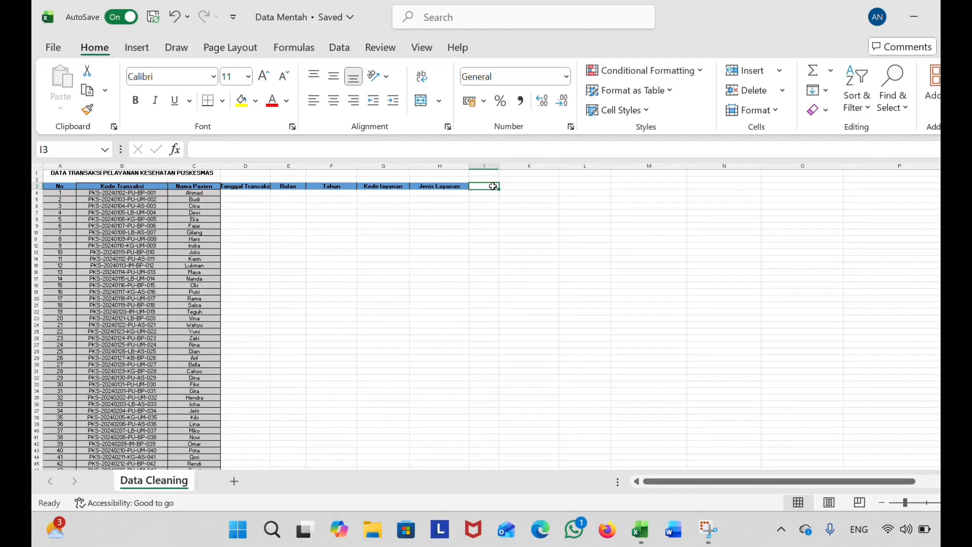
{"action": "key", "text": "Caps_Lock"}
{"action": "type", "text": "Tarif"}
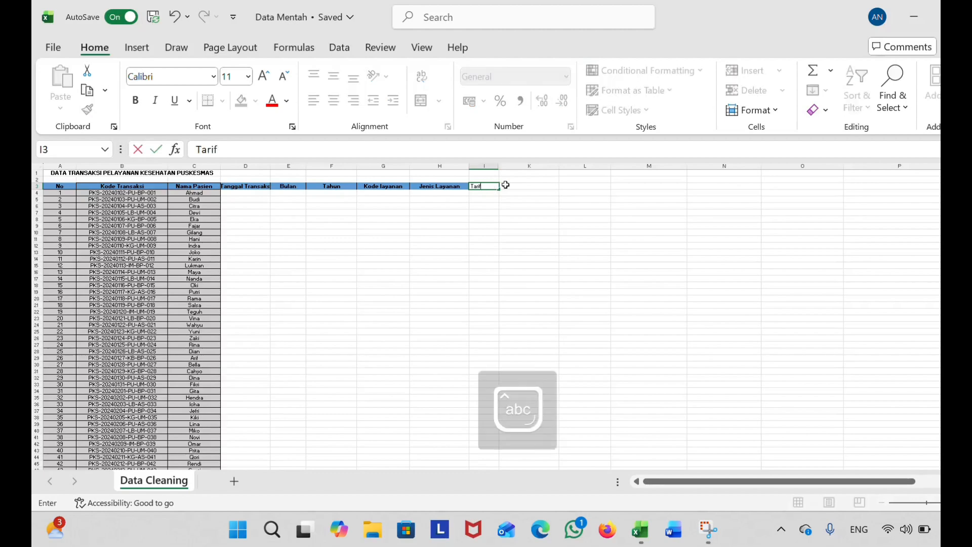
{"action": "left_click", "coordinate": [518, 188]}
{"action": "type", "text": "Ko"}
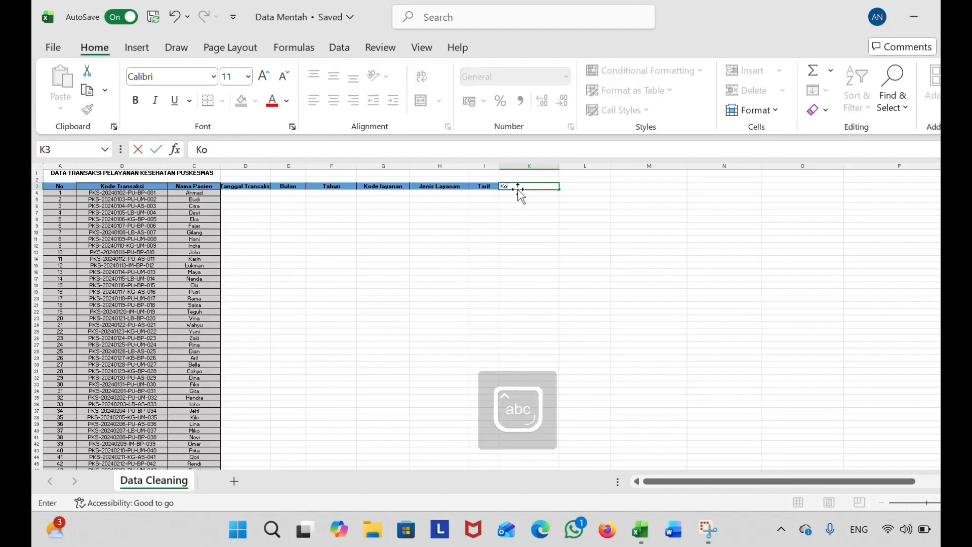
{"action": "type", "text": "de pembayaran"}
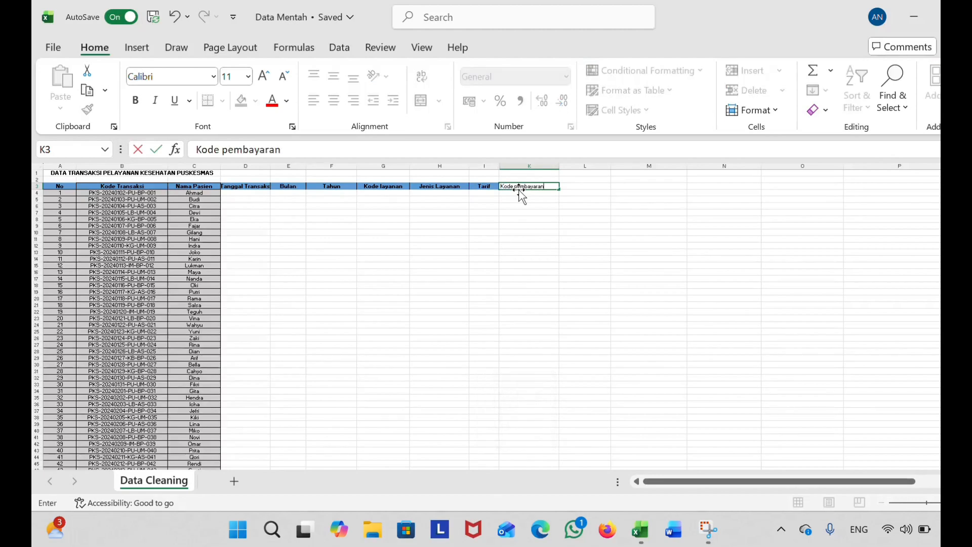
Enter the column headers "Metode Pembayaran" in cell L3 and "Pajak" in cell M3.
{"action": "left_click", "coordinate": [592, 186]}
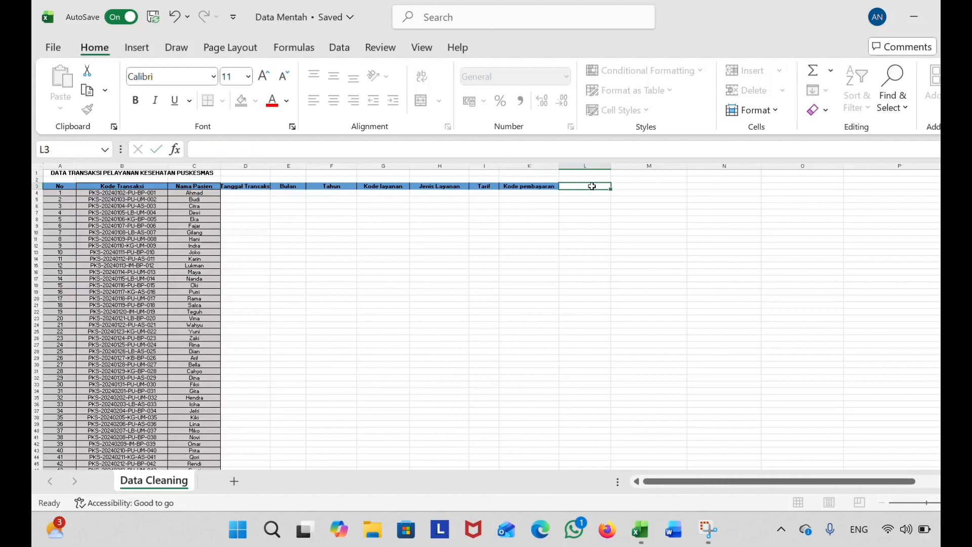
{"action": "type", "text": "Met"}
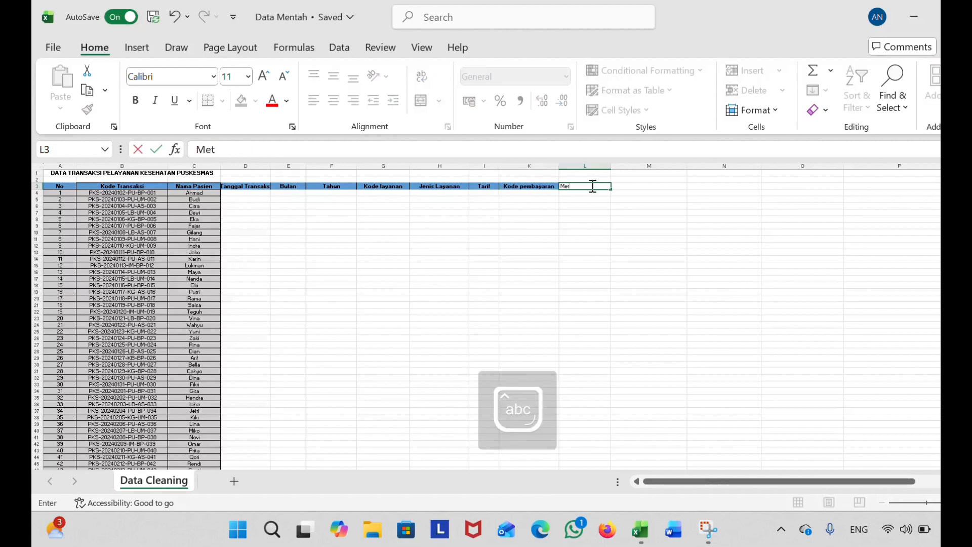
{"action": "type", "text": "ode Pembayaranb"}
{"action": "key", "text": "BackSpace"}
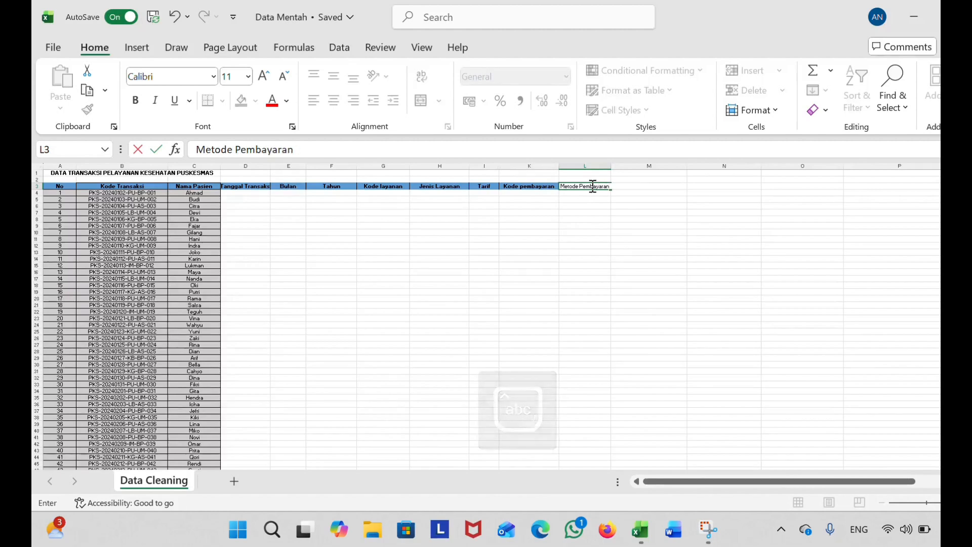
{"action": "left_click", "coordinate": [644, 191]}
{"action": "left_click", "coordinate": [643, 188]}
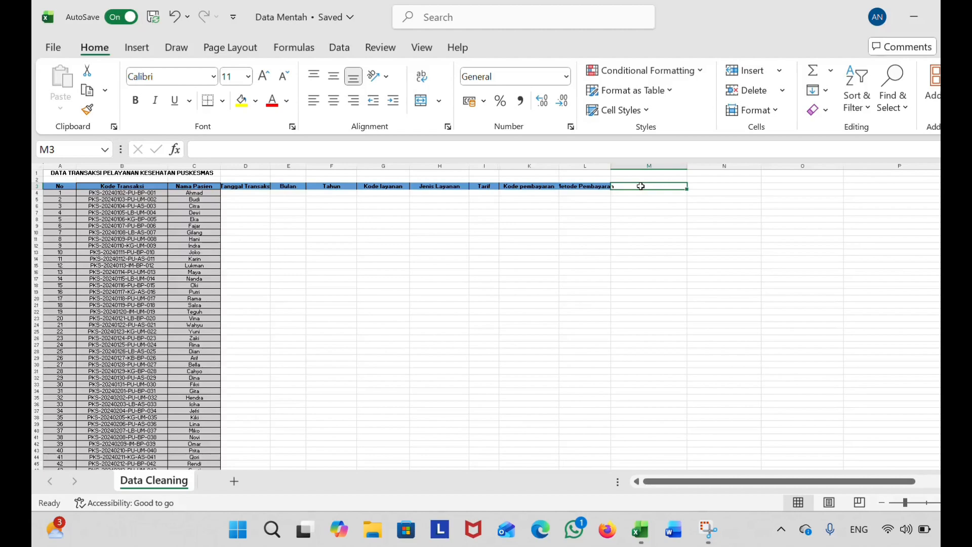
{"action": "key", "text": "Caps_Lock"}
{"action": "type", "text": "P"}
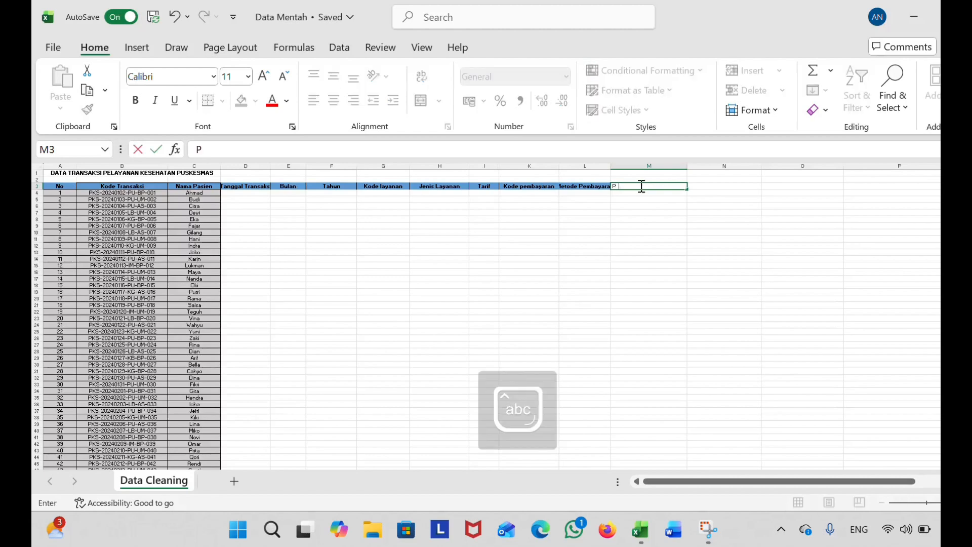
{"action": "key", "text": "Caps_Lock"}
{"action": "type", "text": "ajak"}
Enter the column header "Jumlah Transaksi" in cell N3, next to Pajak.
{"action": "left_click", "coordinate": [690, 186]}
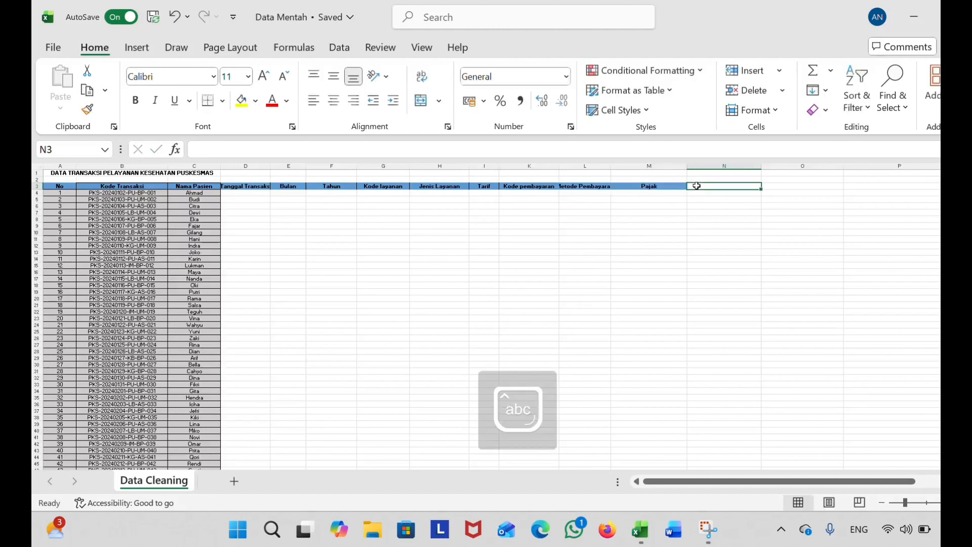
{"action": "key", "text": "Caps_Lock"}
{"action": "type", "text": "JU"}
{"action": "key", "text": "Caps_Lock"}
{"action": "key", "text": "BackSpace"}
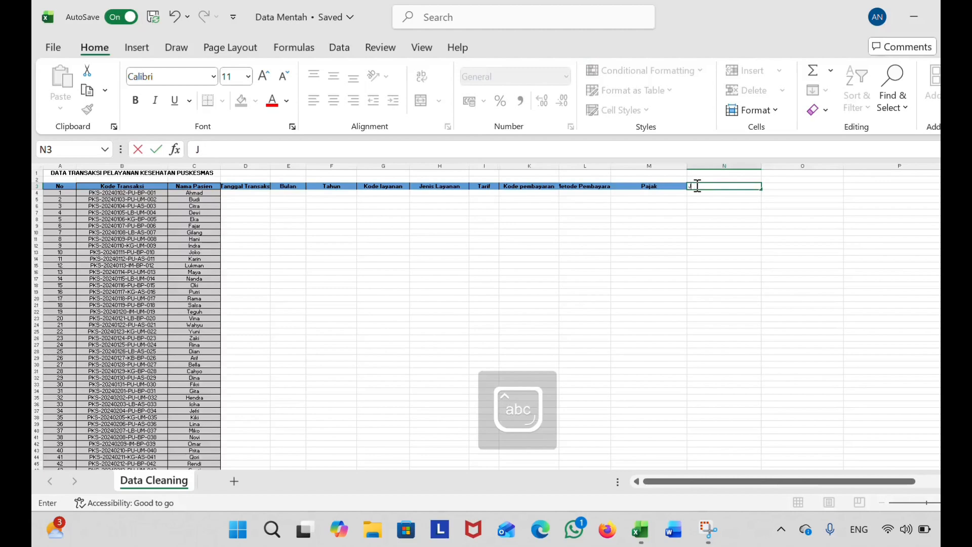
{"action": "type", "text": "umlah"}
{"action": "key", "text": "Caps_Lock"}
{"action": "type", "text": "T"}
{"action": "key", "text": "Caps_Lock"}
{"action": "type", "text": "ransaksi"}
Enter the column header "Total Pembayaran" in cell O3 as the last header of the table.
{"action": "left_click", "coordinate": [786, 186]}
{"action": "key", "text": "Caps_Lock"}
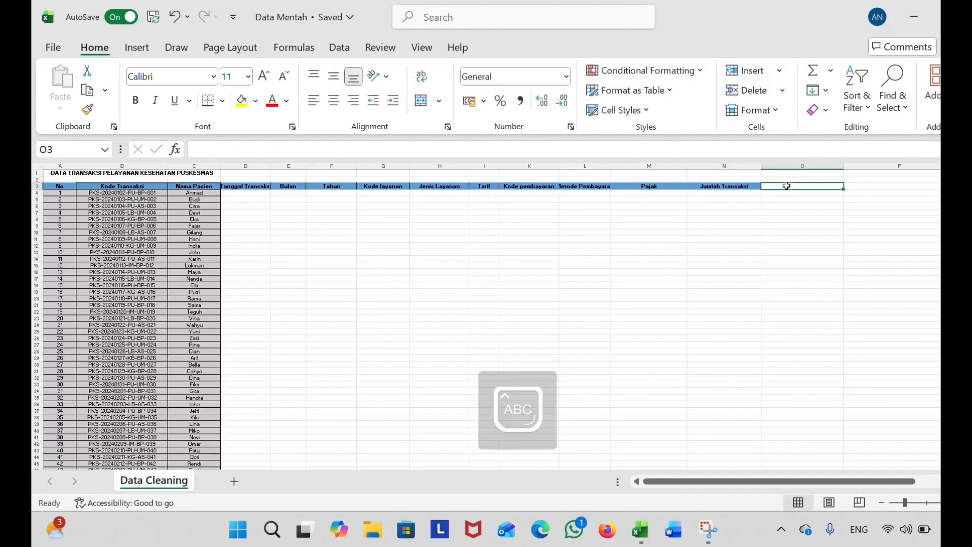
{"action": "type", "text": "T"}
{"action": "key", "text": "Caps_Lock"}
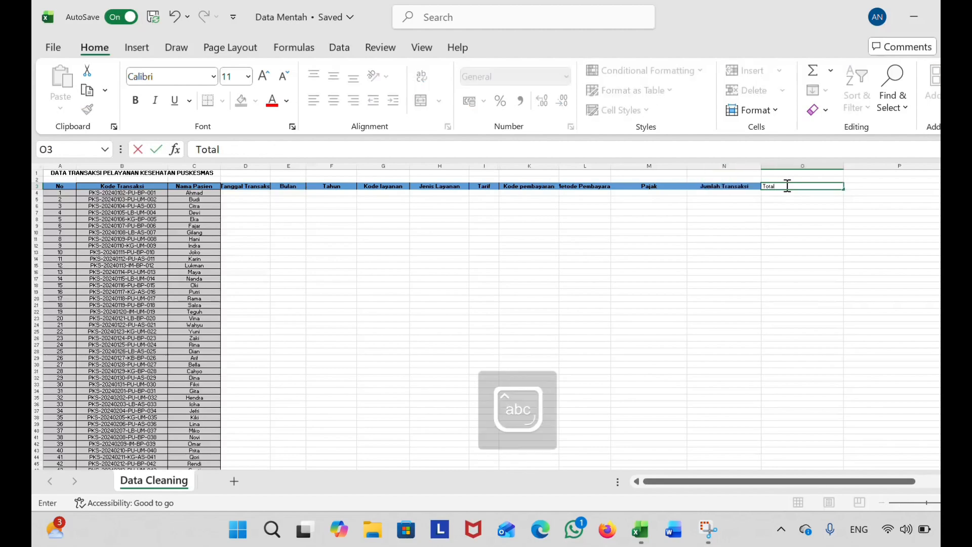
{"action": "key", "text": "Caps_Lock"}
{"action": "type", "text": "otal P"}
{"action": "key", "text": "Caps_Lock"}
{"action": "type", "text": "embayaran"}
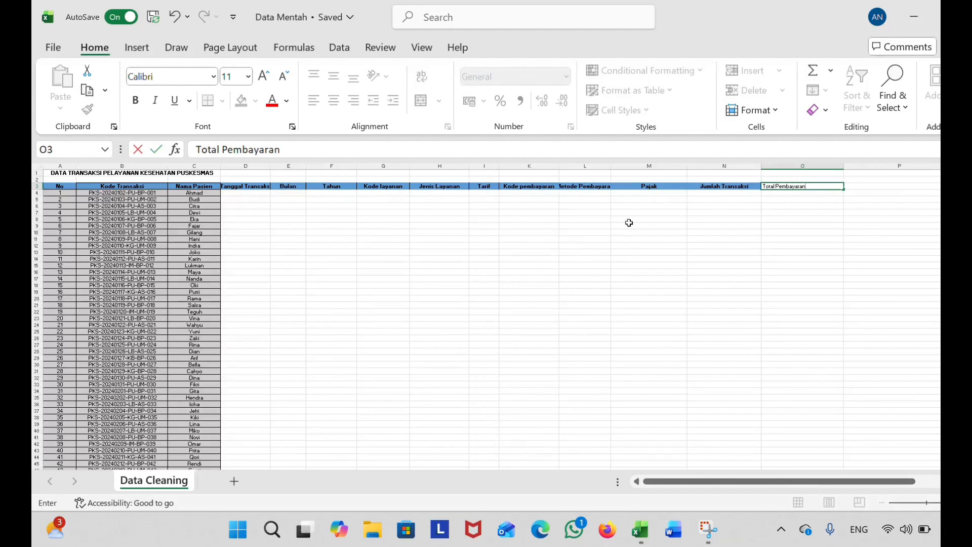
{"action": "left_click", "coordinate": [479, 206]}
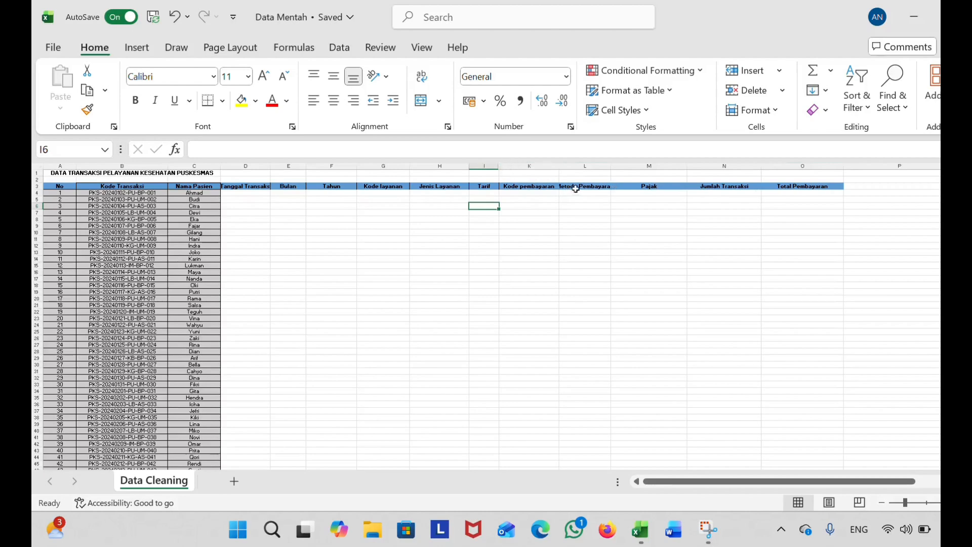
Widen column L to fit the Metode Pembayaran header and apply All Borders to the range D3:N153.
{"action": "left_click_drag", "start_coordinate": [610, 167], "coordinate": [622, 170]}
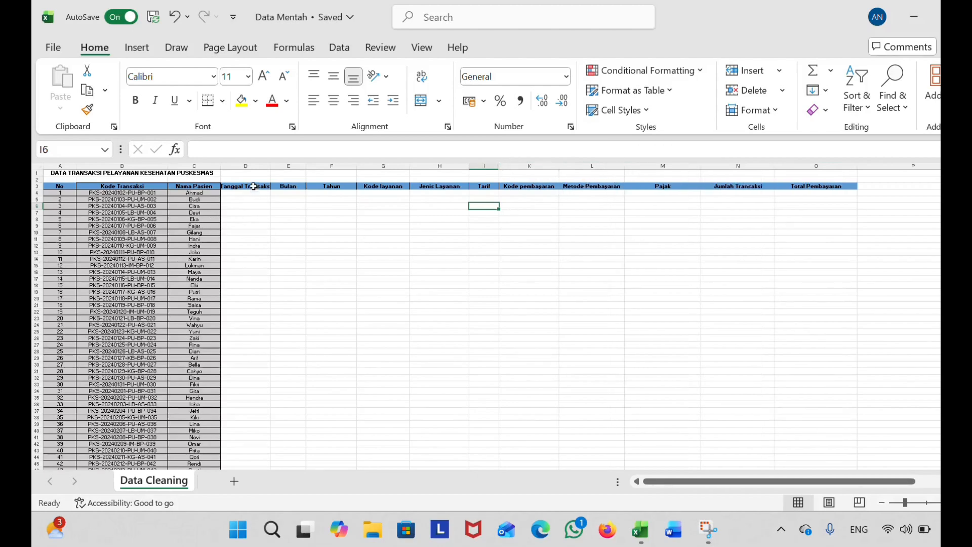
{"action": "left_click_drag", "start_coordinate": [253, 186], "coordinate": [774, 481]}
{"action": "left_click_drag", "start_coordinate": [773, 479], "coordinate": [768, 443]}
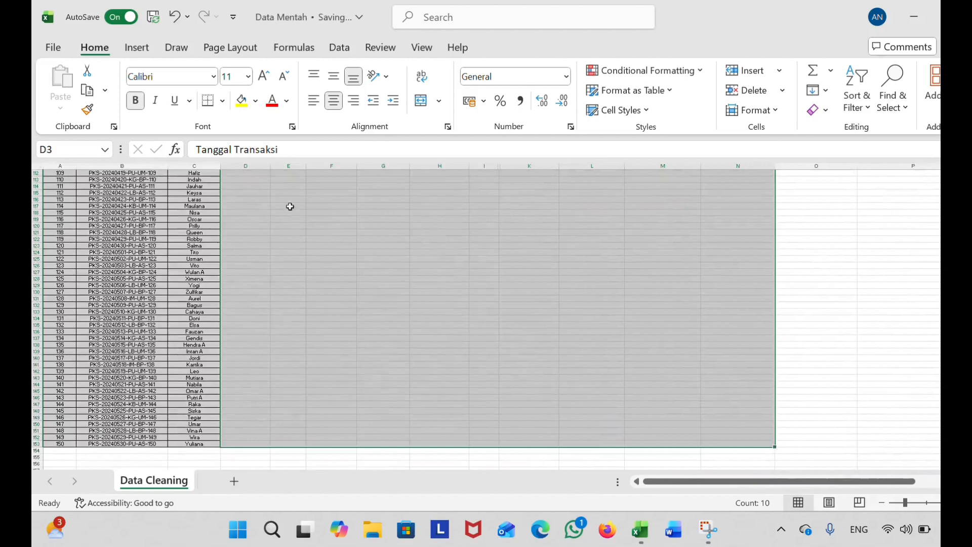
{"action": "left_click", "coordinate": [223, 100]}
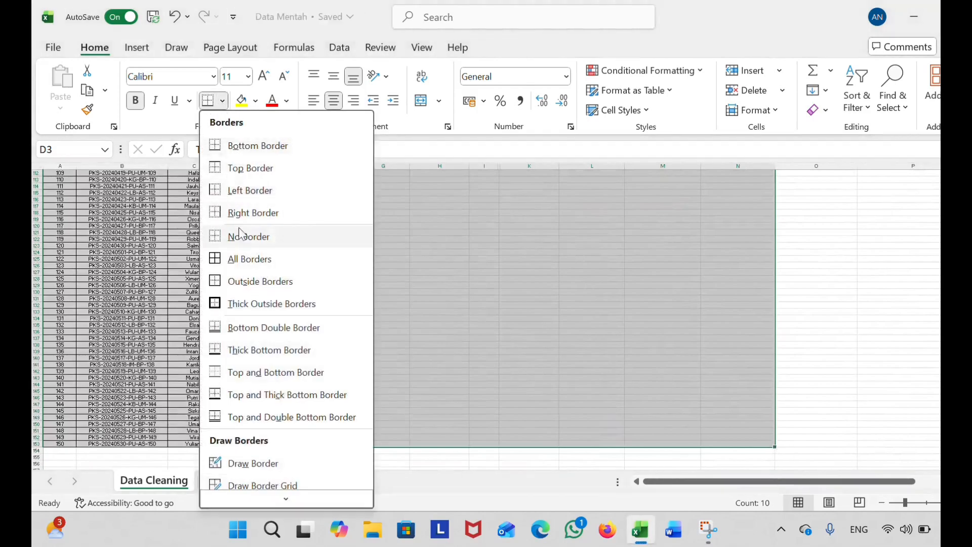
{"action": "left_click", "coordinate": [249, 259]}
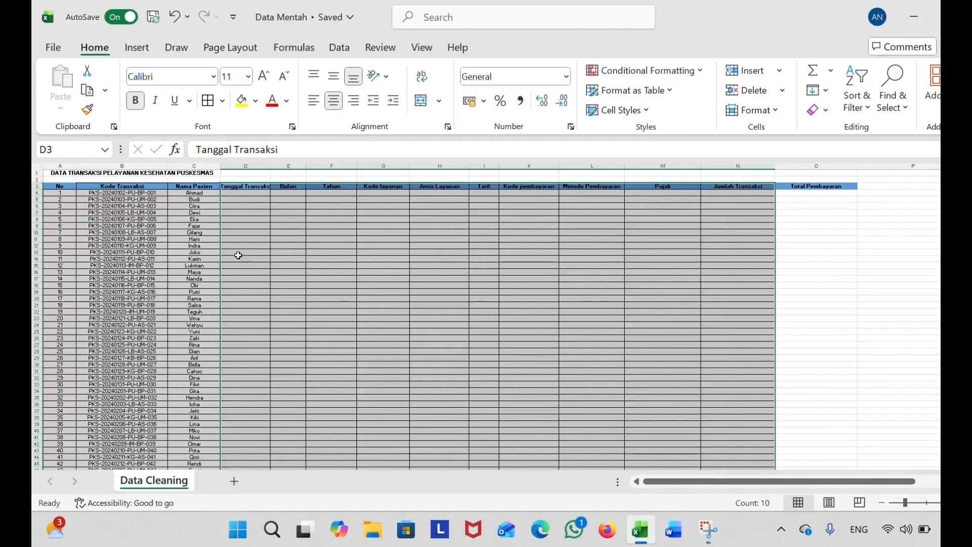
Apply All Borders to the Total Pembayaran column, from O3 down to O153.
{"action": "left_click", "coordinate": [797, 191]}
{"action": "left_click", "coordinate": [770, 199]}
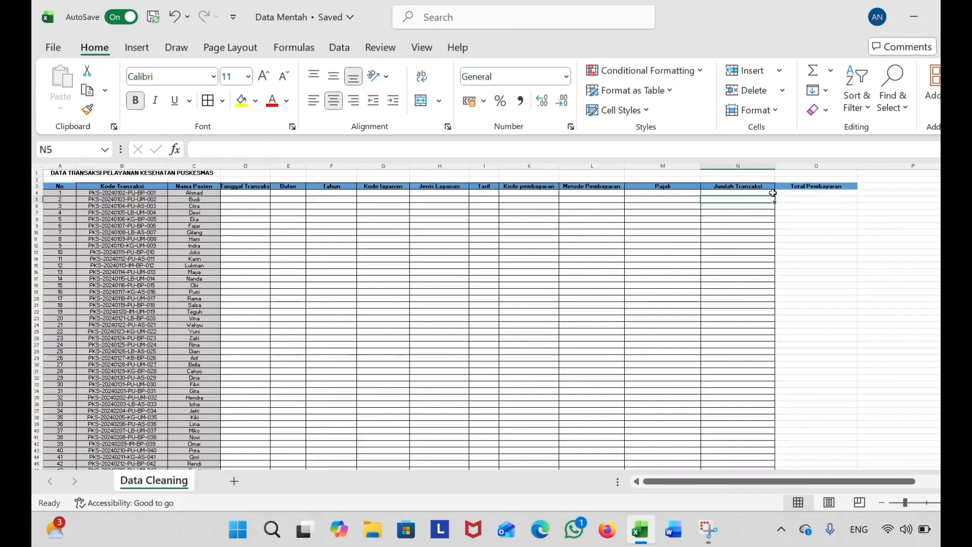
{"action": "left_click_drag", "start_coordinate": [771, 198], "coordinate": [799, 184]}
{"action": "left_click_drag", "start_coordinate": [797, 251], "coordinate": [807, 452]}
{"action": "left_click", "coordinate": [742, 224]}
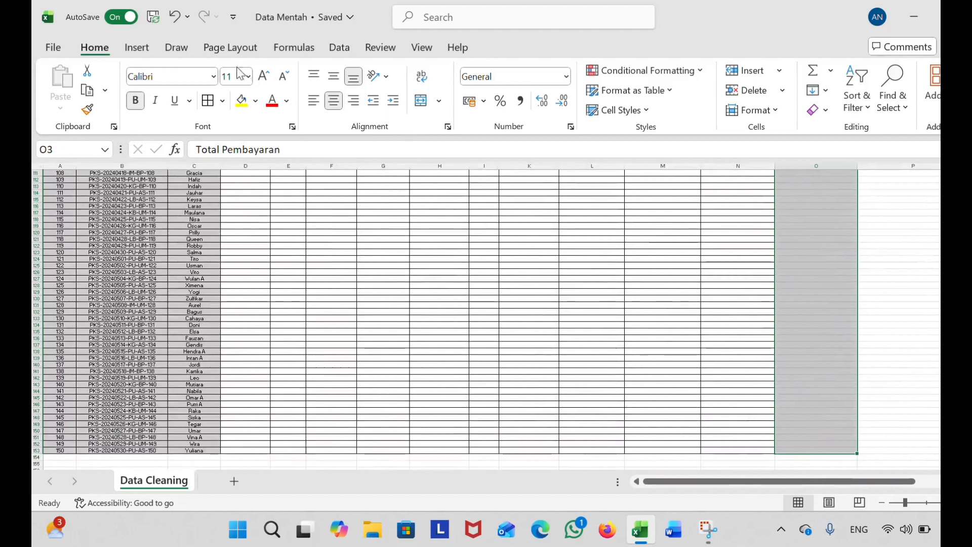
{"action": "scroll", "coordinate": [287, 299], "scroll_direction": "up", "scroll_amount": 20}
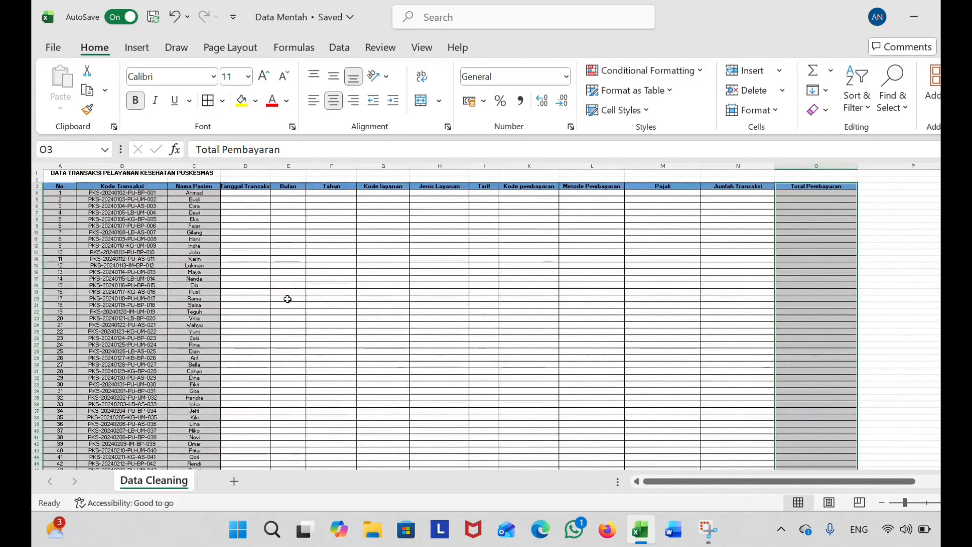
Widen the Tanggal Transaksi and Bulan columns, and columns X and AA that hold the reference tables and formula list.
{"action": "left_click_drag", "start_coordinate": [270, 166], "coordinate": [335, 167]}
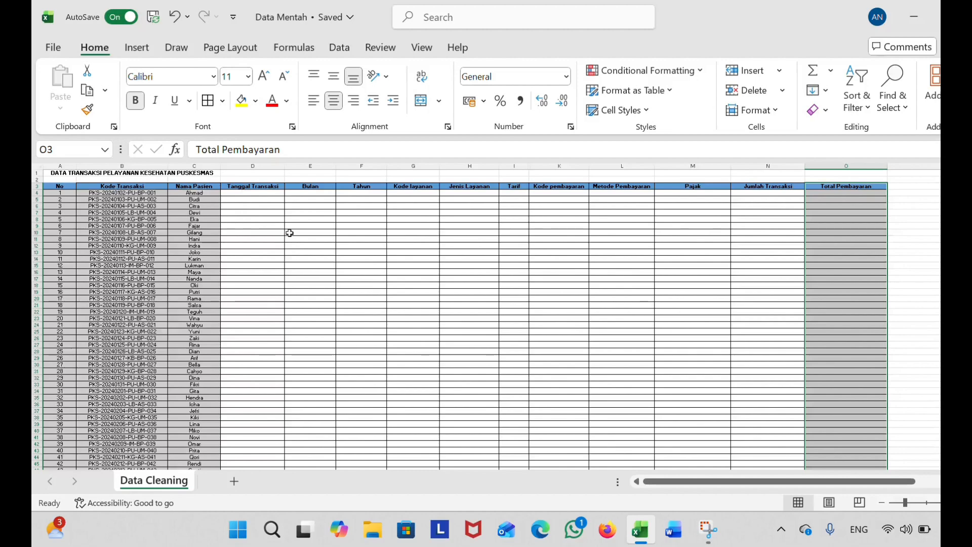
{"action": "scroll", "coordinate": [290, 232], "scroll_direction": "down", "scroll_amount": 2}
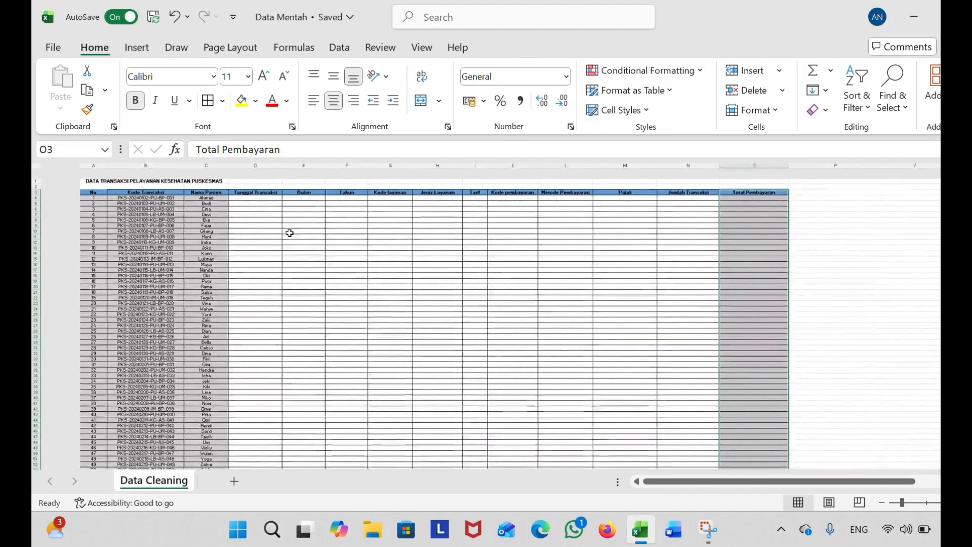
{"action": "scroll", "coordinate": [290, 232], "scroll_direction": "right", "scroll_amount": 5}
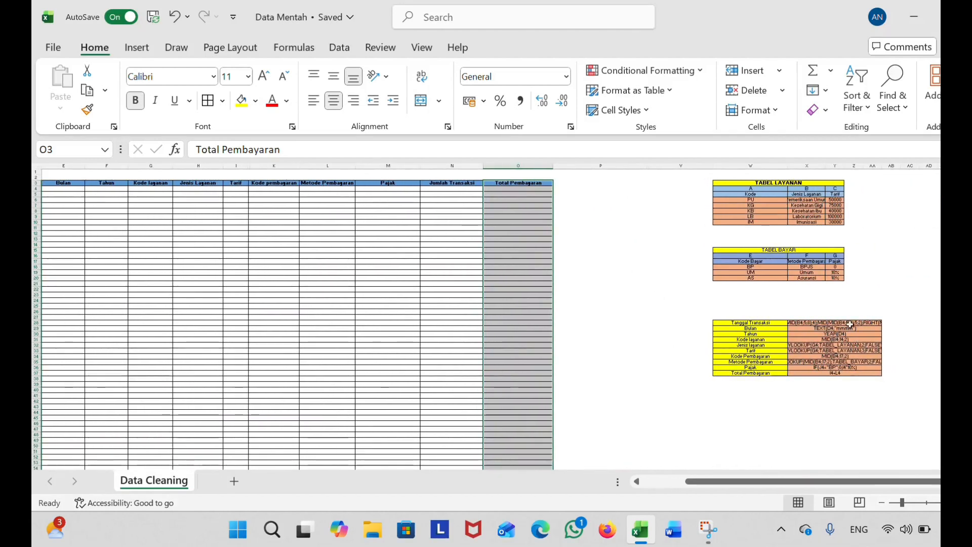
{"action": "scroll", "coordinate": [830, 330], "scroll_direction": "up", "scroll_amount": 2}
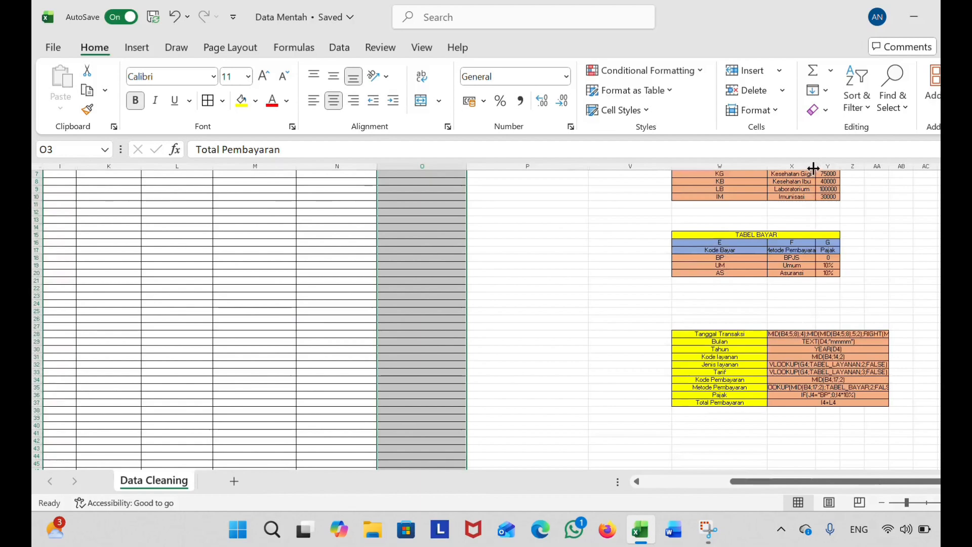
{"action": "left_click_drag", "start_coordinate": [815, 164], "coordinate": [840, 168]}
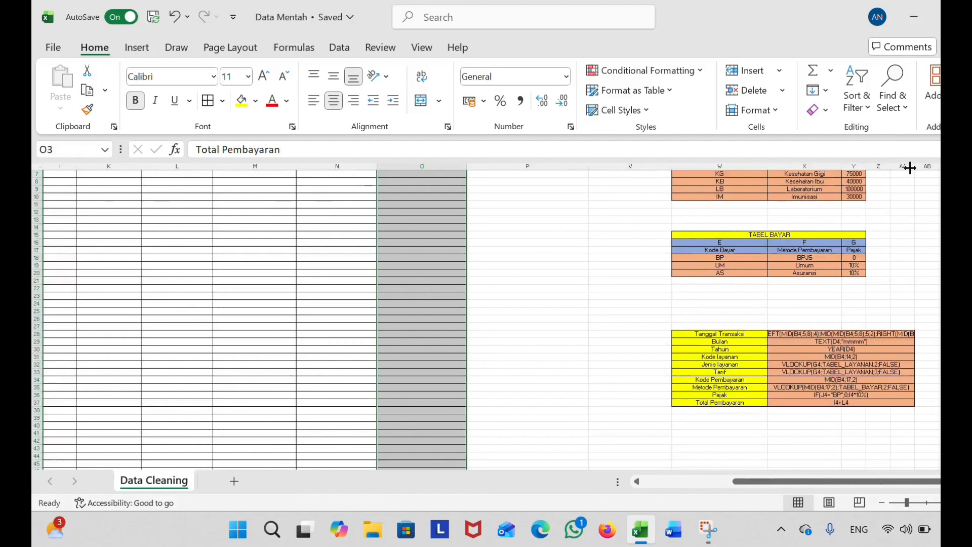
{"action": "left_click_drag", "start_coordinate": [914, 167], "coordinate": [971, 166]}
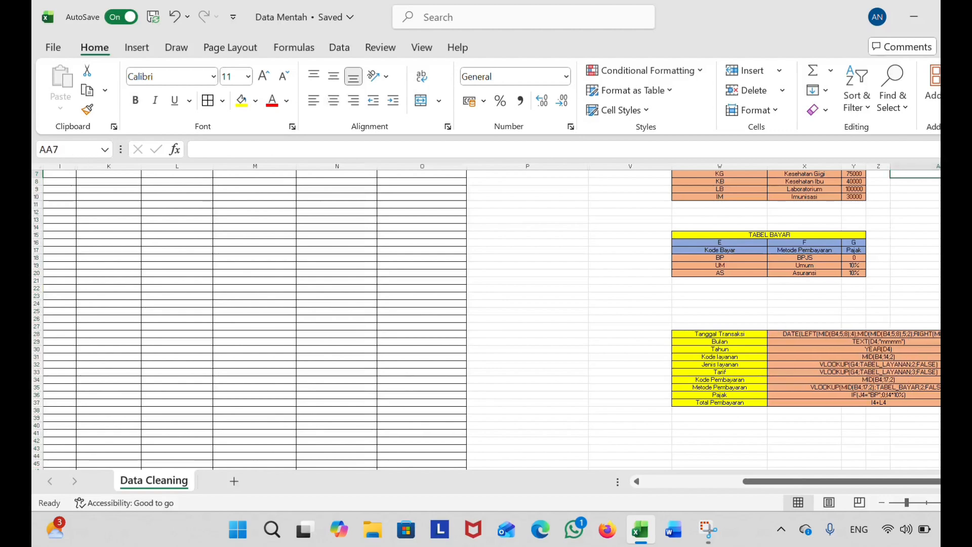
Copy the DATE formula text listed for Tanggal Transaksi in cell X28 of the formula list.
{"action": "left_click", "coordinate": [823, 334]}
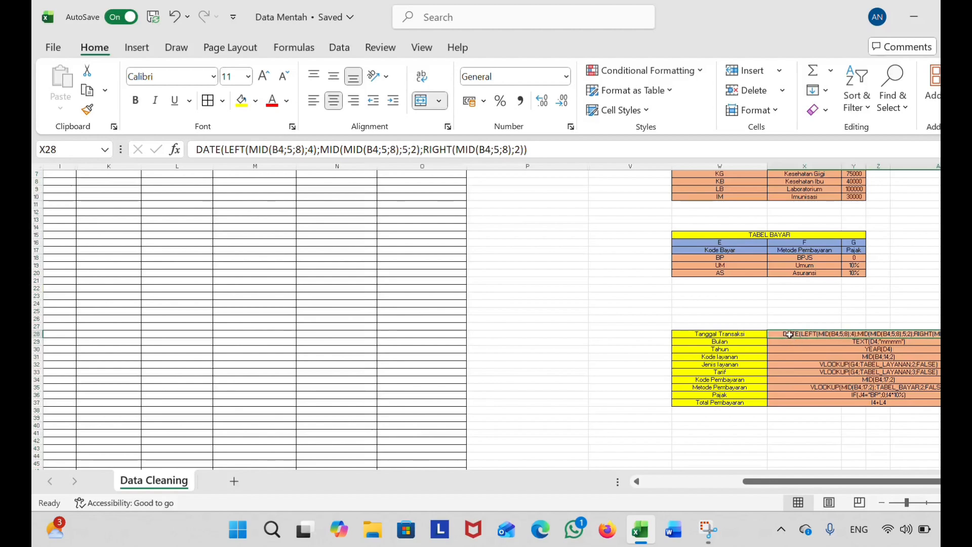
{"action": "left_click", "coordinate": [789, 280]}
{"action": "left_click", "coordinate": [785, 333]}
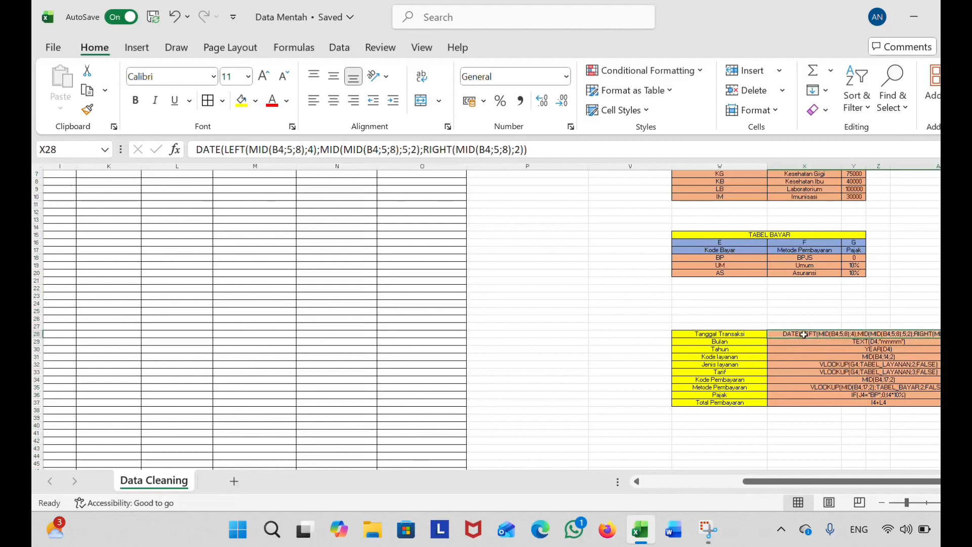
{"action": "double_click", "coordinate": [803, 334]}
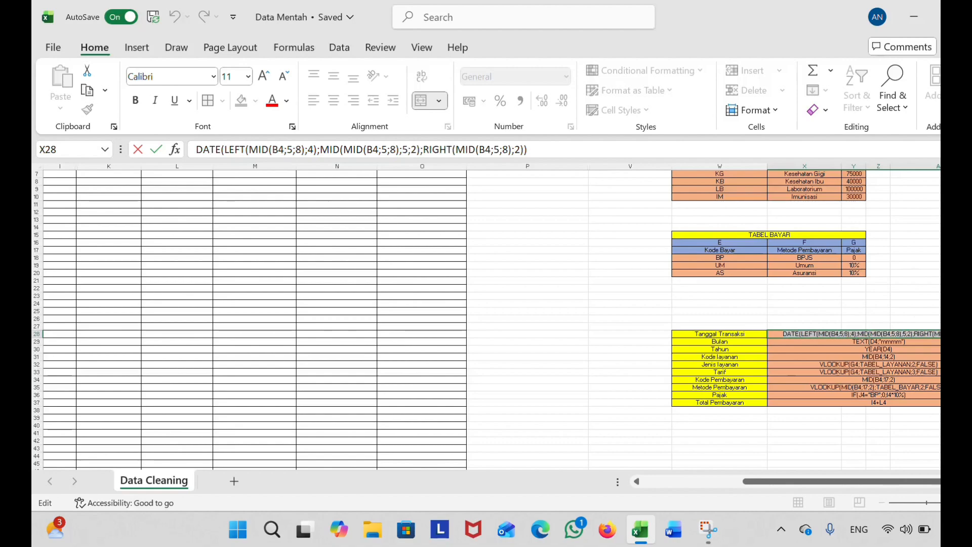
{"action": "key", "text": "ctrl+c"}
Paste the copied DATE formula text into cell D4, the first row under Tanggal Transaksi.
{"action": "scroll", "coordinate": [629, 274], "scroll_direction": "left", "scroll_amount": 10}
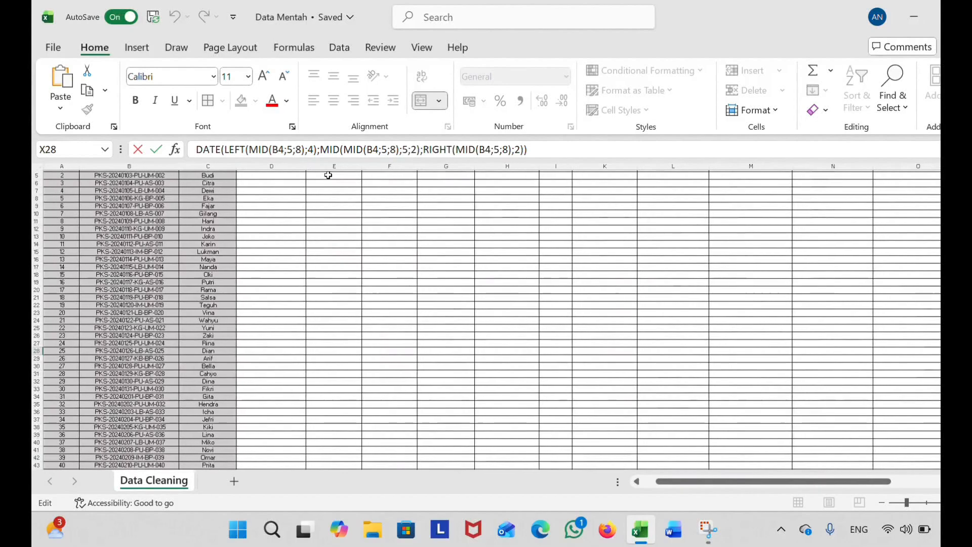
{"action": "scroll", "coordinate": [304, 196], "scroll_direction": "up", "scroll_amount": 2}
{"action": "left_click", "coordinate": [288, 197]}
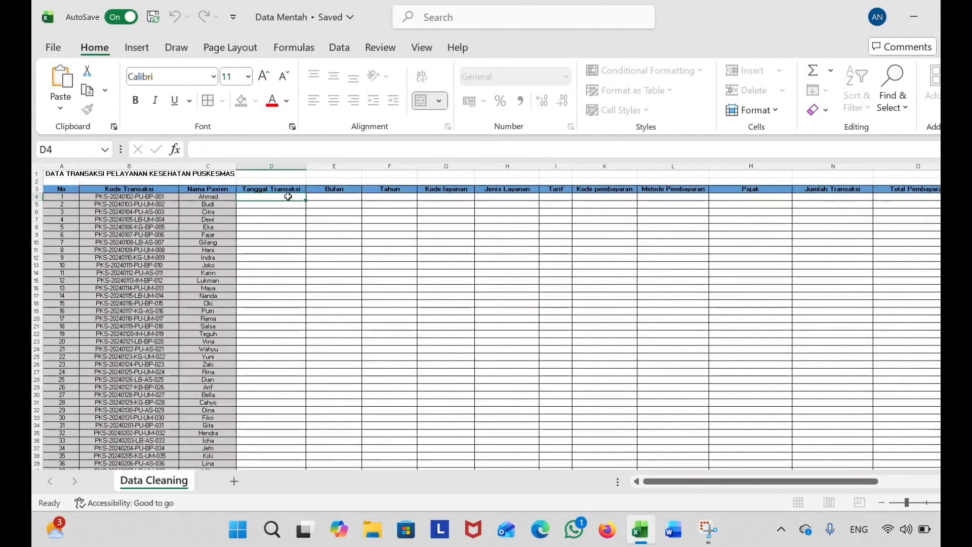
{"action": "left_click", "coordinate": [273, 150]}
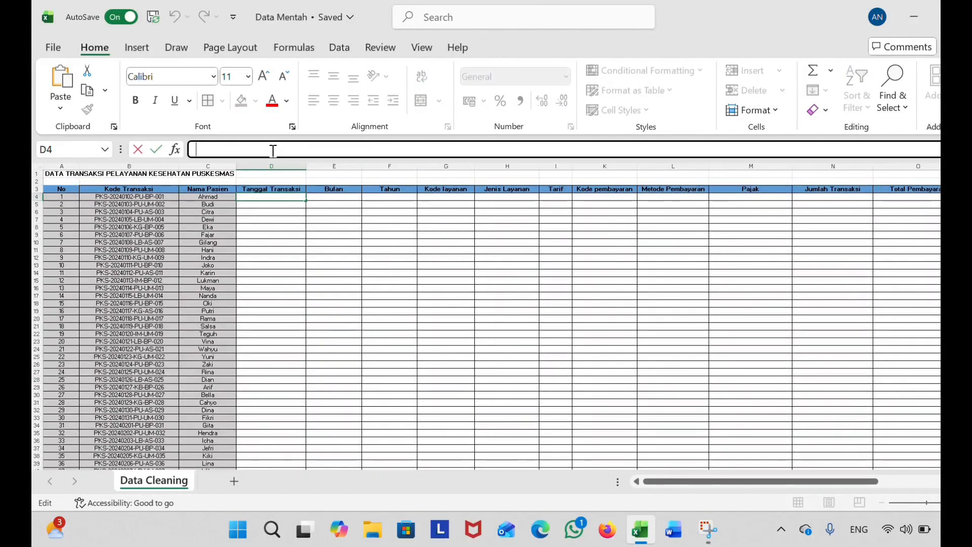
{"action": "key", "text": "ctrl+v"}
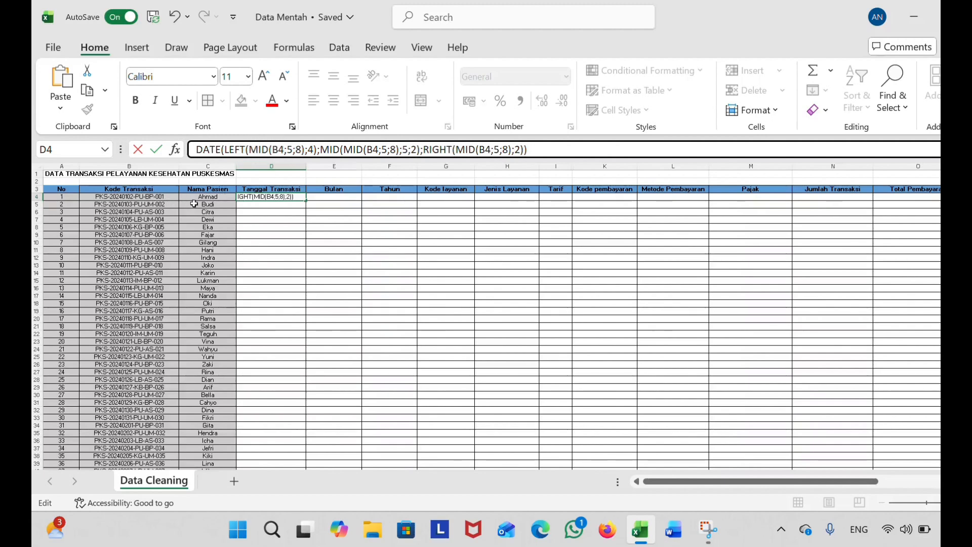
{"action": "left_click", "coordinate": [149, 197]}
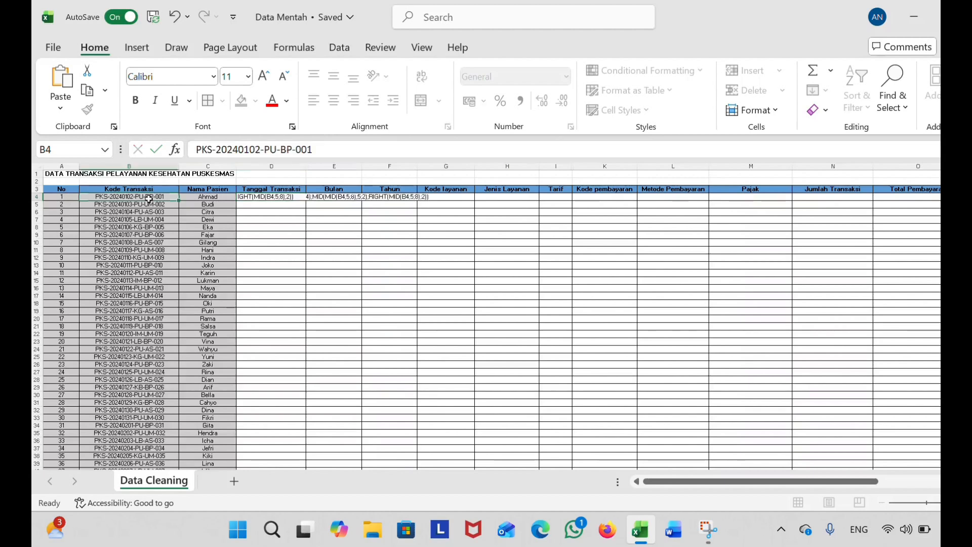
Put an equals sign in front of the DATE text in cell D4 to make it a working formula.
{"action": "left_click", "coordinate": [263, 197]}
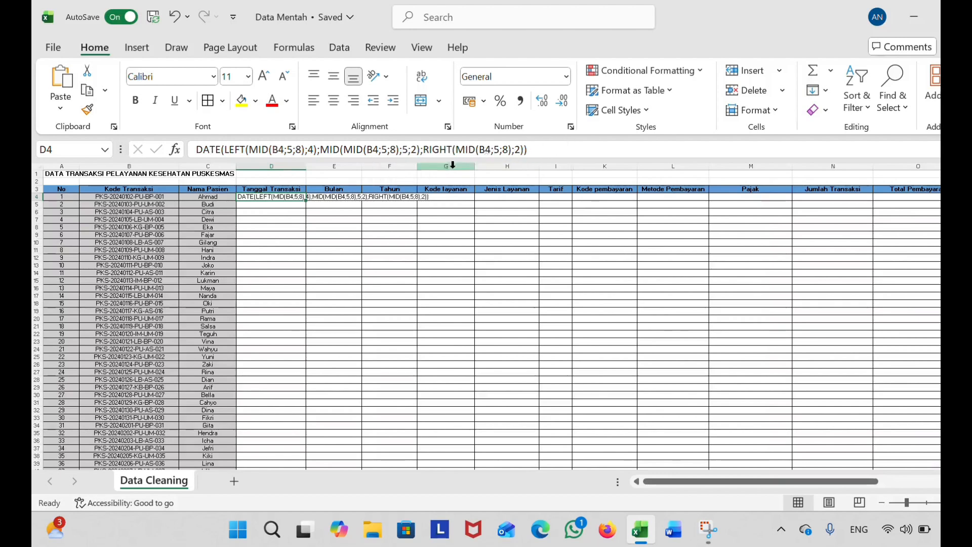
{"action": "left_click", "coordinate": [546, 150]}
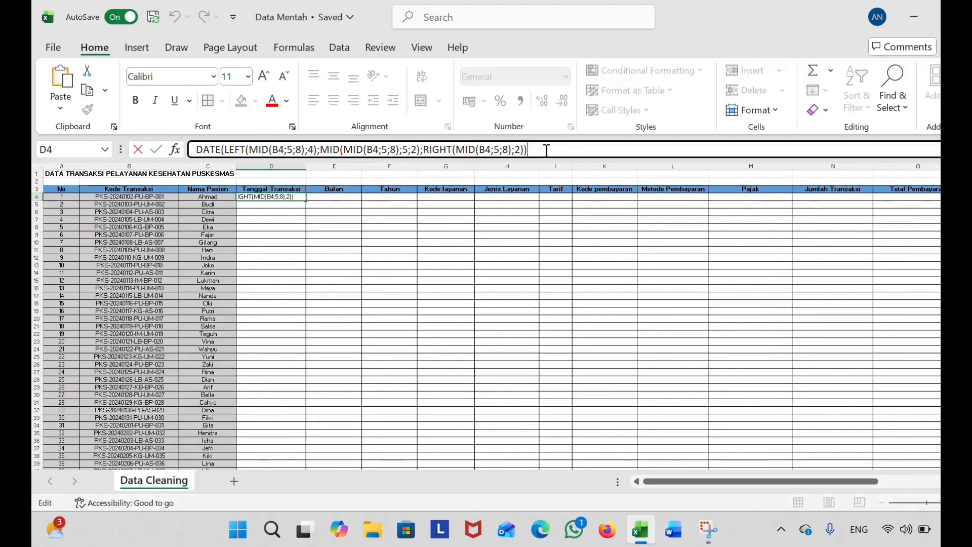
{"action": "key", "text": "Return"}
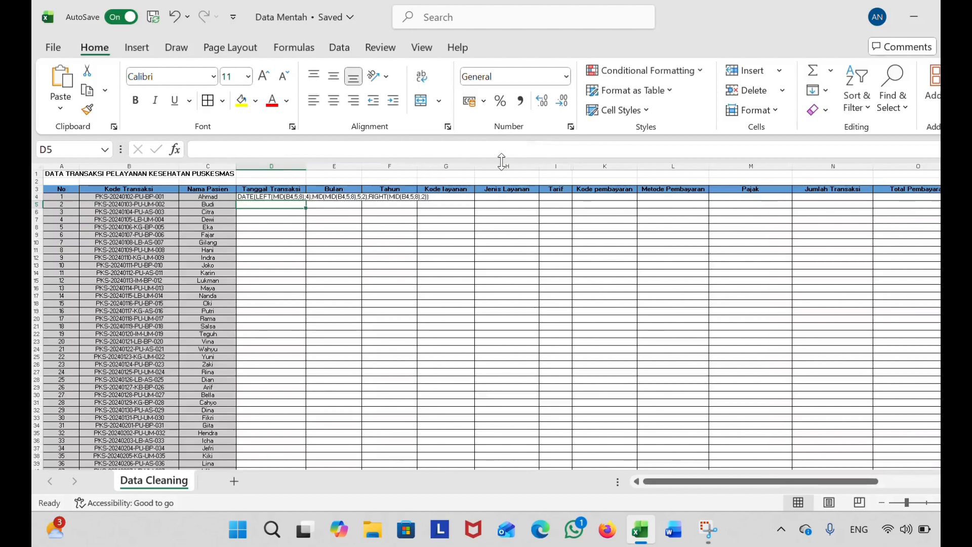
{"action": "left_click", "coordinate": [278, 191]}
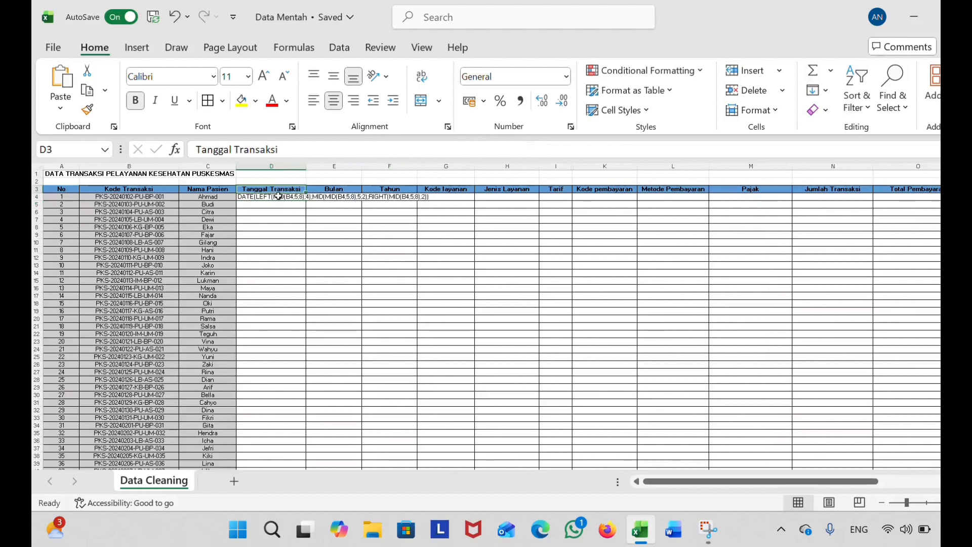
{"action": "left_click", "coordinate": [278, 198]}
{"action": "left_click", "coordinate": [193, 151]}
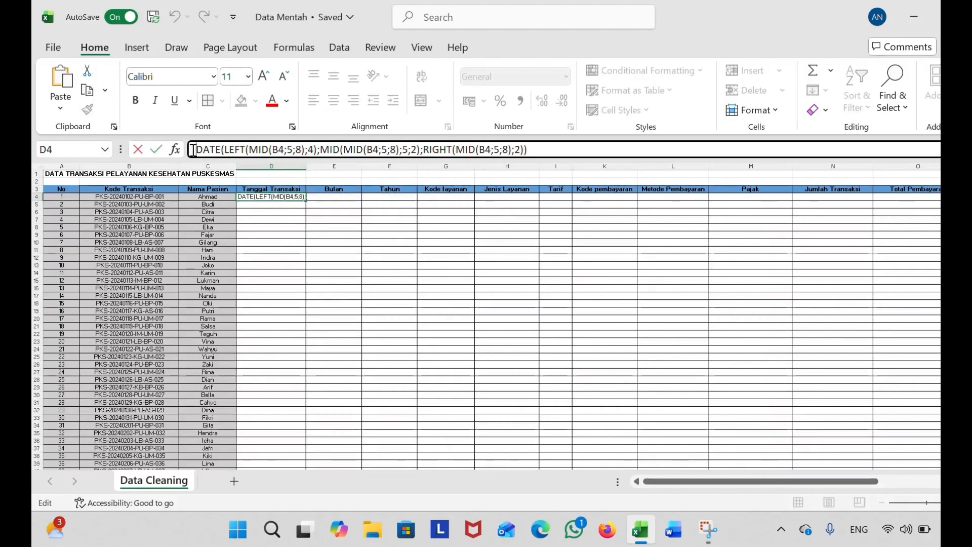
{"action": "type", "text": "="}
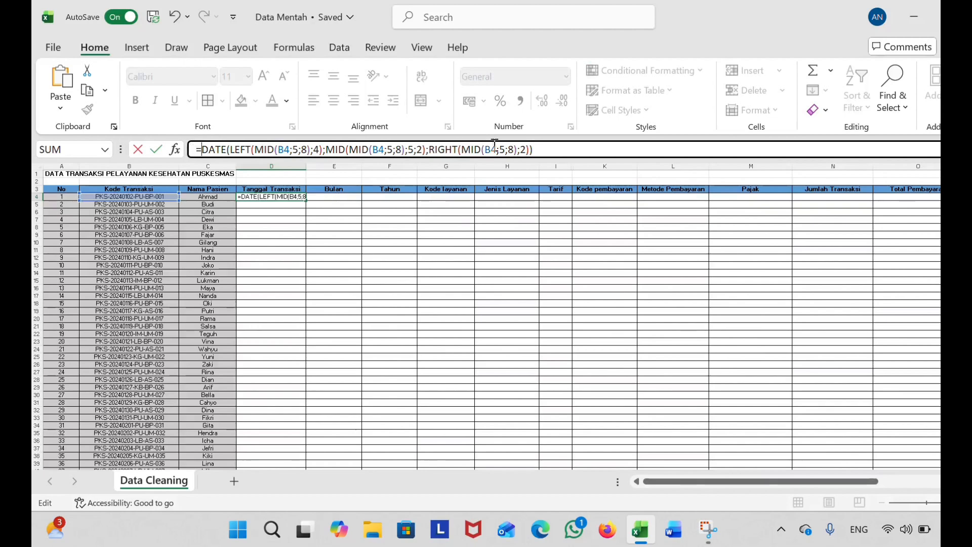
{"action": "key", "text": "Return"}
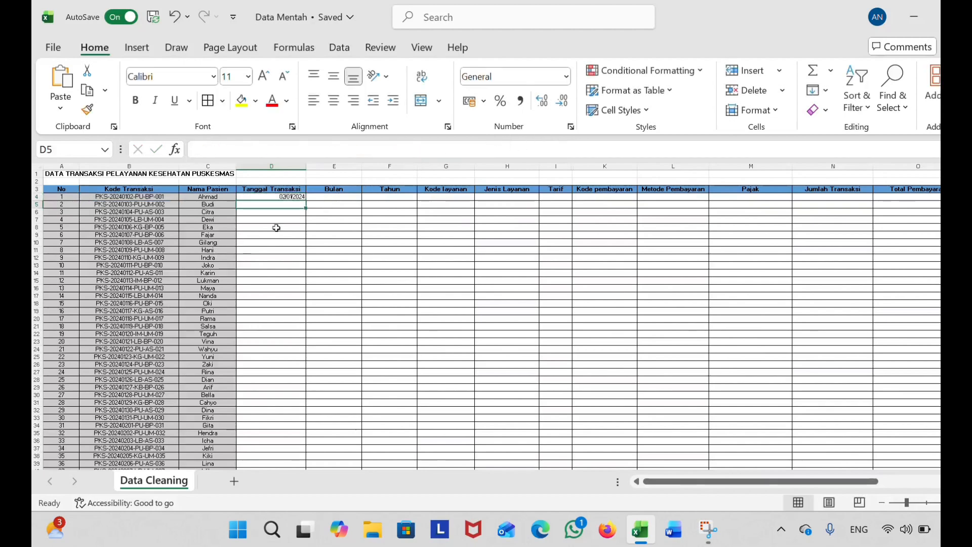
Fill the DATE formula from D4 down the Tanggal Transaksi column to D153.
{"action": "left_click", "coordinate": [294, 197]}
{"action": "left_click_drag", "start_coordinate": [305, 202], "coordinate": [311, 450]}
{"action": "scroll", "coordinate": [375, 300], "scroll_direction": "up", "scroll_amount": 20}
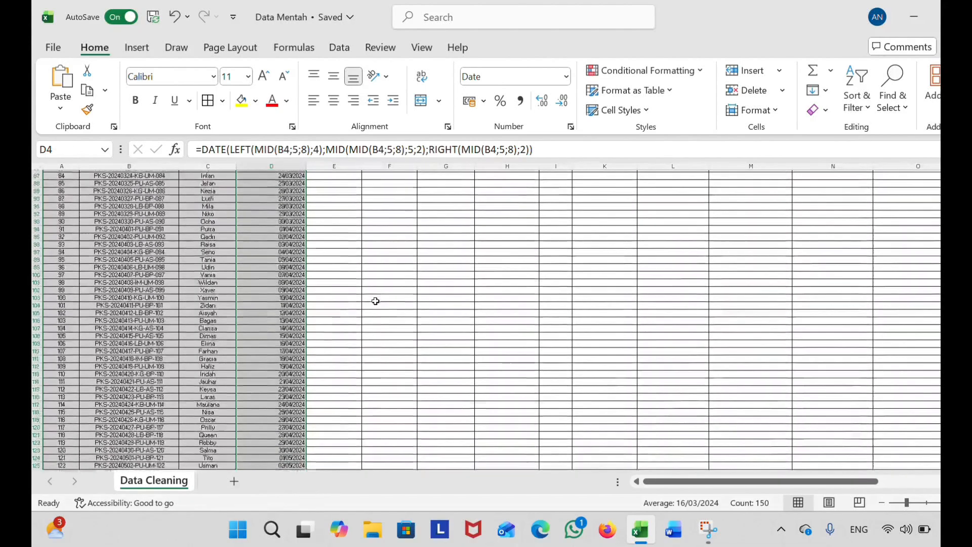
{"action": "scroll", "coordinate": [375, 301], "scroll_direction": "up", "scroll_amount": 1}
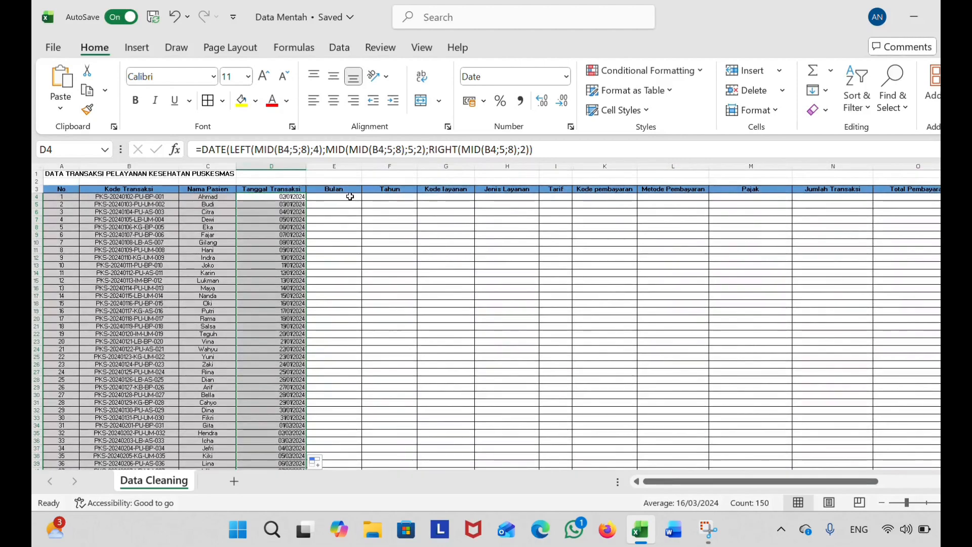
Enter the formula =TEXT(D4;"mmmm") in cell E4 under Bulan to get the month name.
{"action": "left_click", "coordinate": [331, 198]}
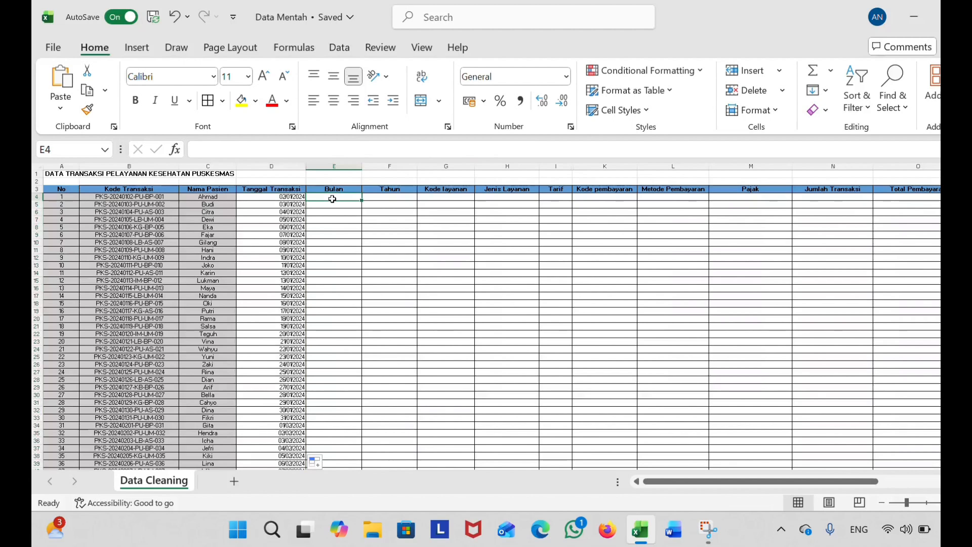
{"action": "type", "text": "="}
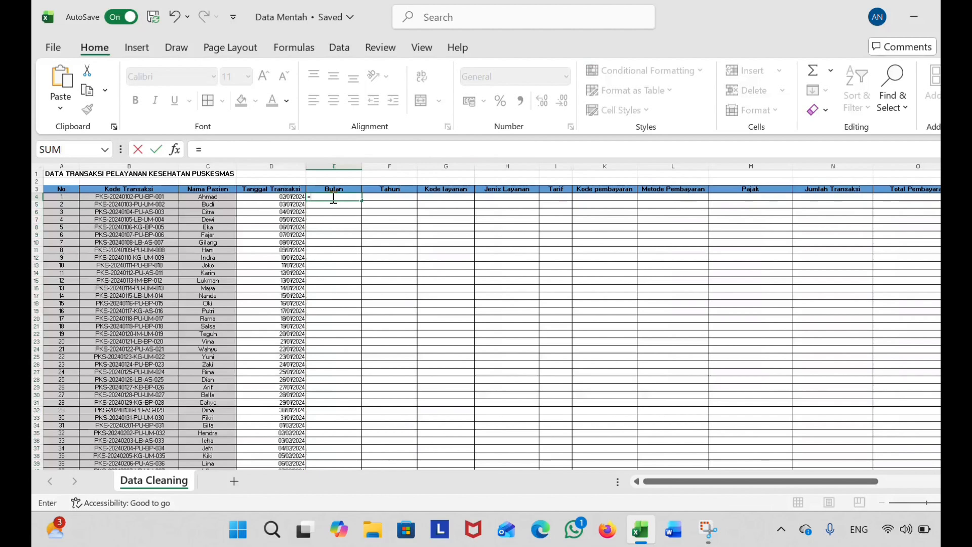
{"action": "type", "text": "TE"}
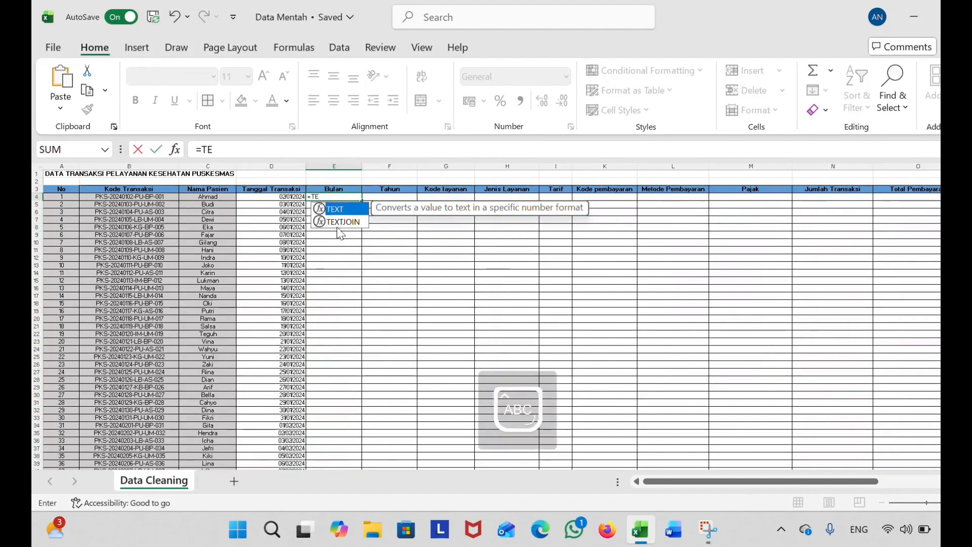
{"action": "double_click", "coordinate": [335, 209]}
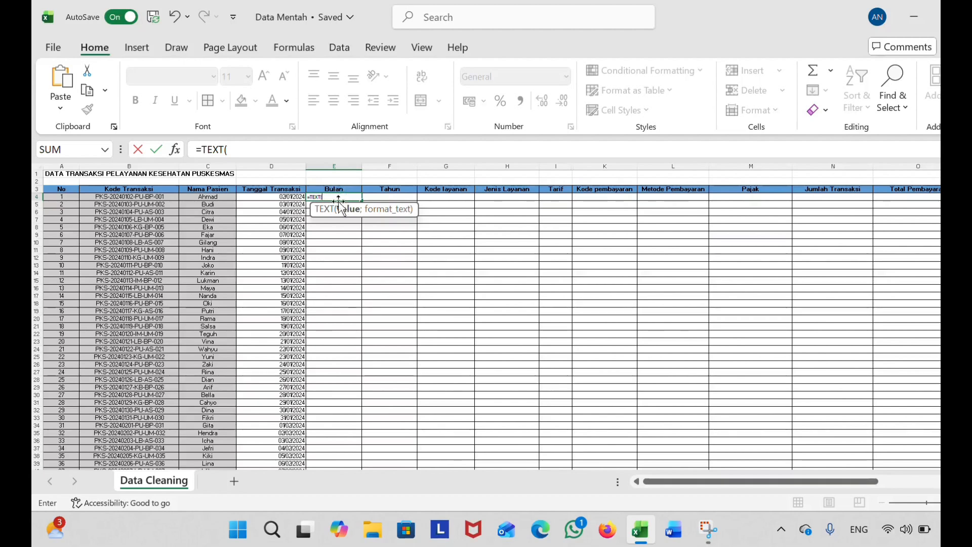
{"action": "left_click", "coordinate": [272, 198]}
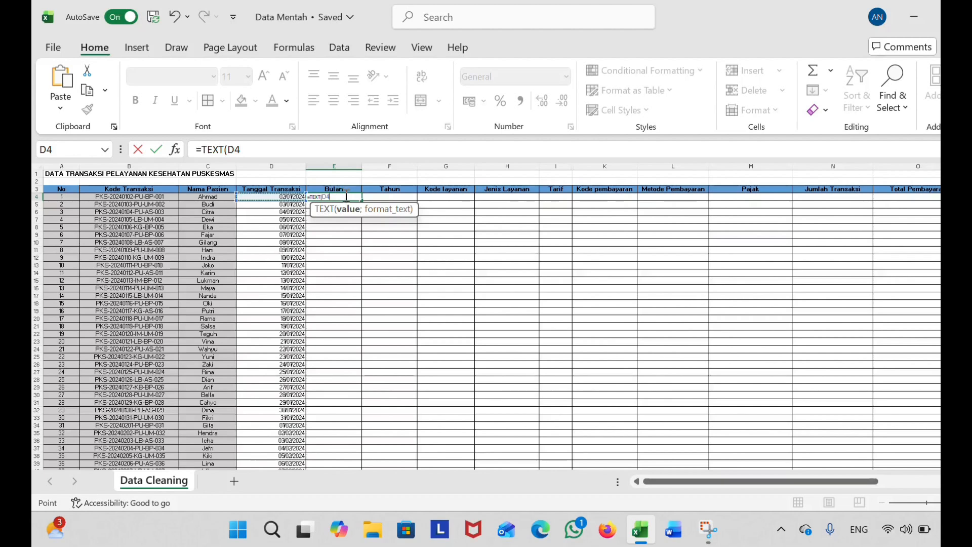
{"action": "type", "text": ";"}
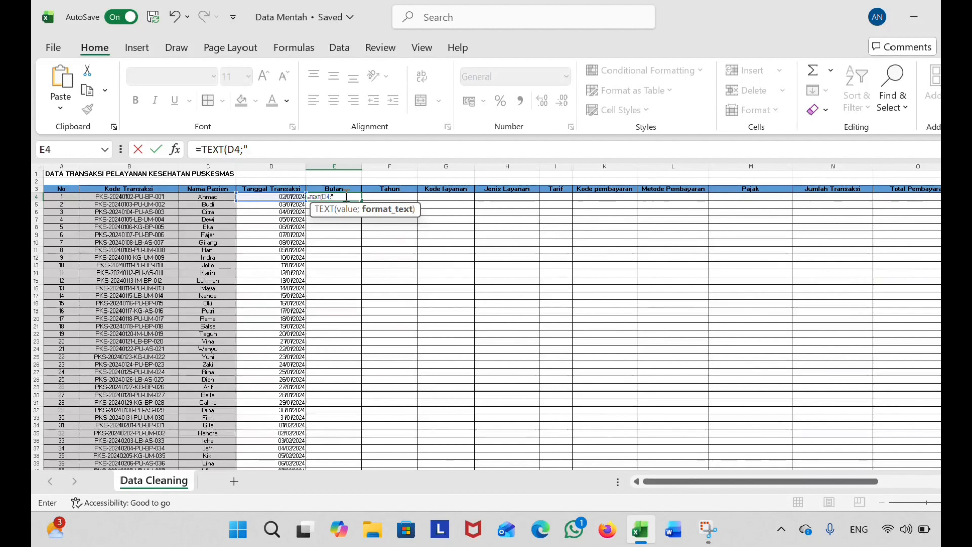
{"action": "type", "text": "MMM"}
{"action": "key", "text": "BackSpace"}
{"action": "key", "text": "BackSpace"}
{"action": "key", "text": "Caps_Lock"}
{"action": "type", "text": "mmmm"}
{"action": "type", "text": ")"}
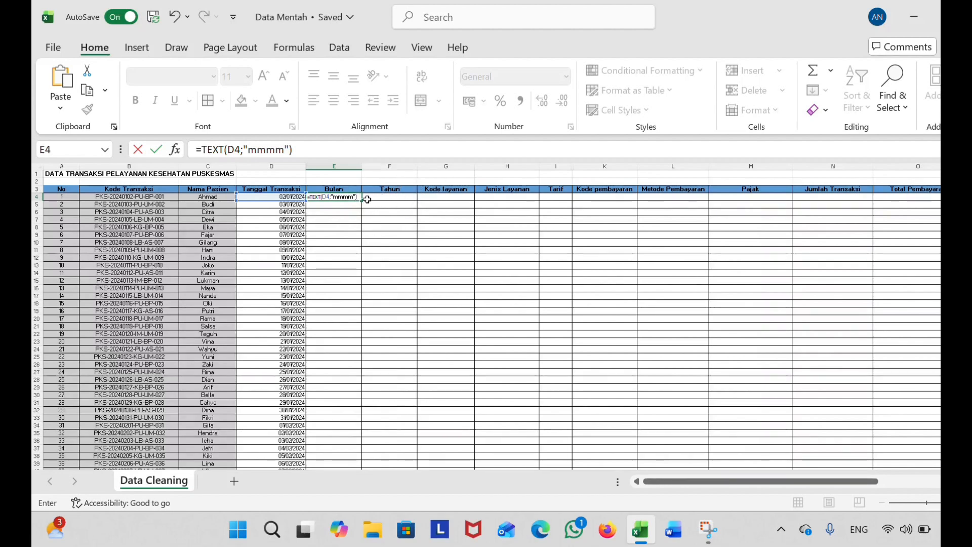
{"action": "key", "text": "Return"}
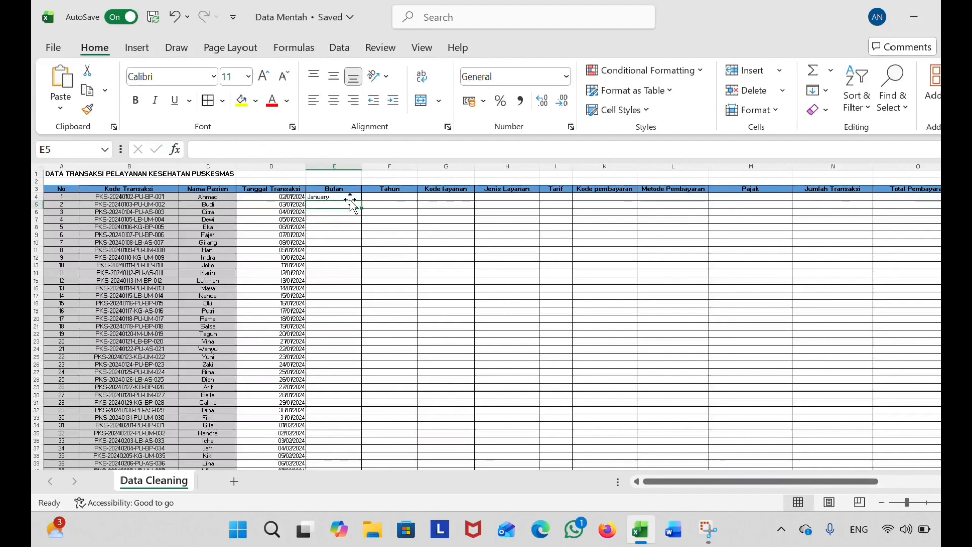
Fill the TEXT formula from E4 down the Bulan column to E153.
{"action": "left_click", "coordinate": [348, 197]}
{"action": "left_click_drag", "start_coordinate": [363, 200], "coordinate": [360, 455]}
{"action": "scroll", "coordinate": [408, 259], "scroll_direction": "up", "scroll_amount": 8}
{"action": "scroll", "coordinate": [409, 259], "scroll_direction": "up", "scroll_amount": 20}
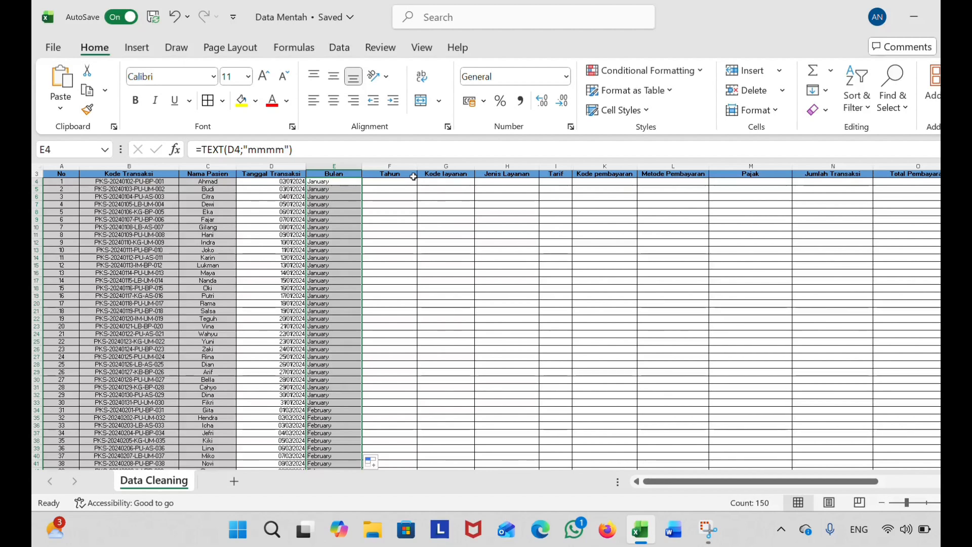
Enter the formula =YEAR(D4) in cell F4 under Tahun to extract the transaction year.
{"action": "left_click", "coordinate": [402, 182]}
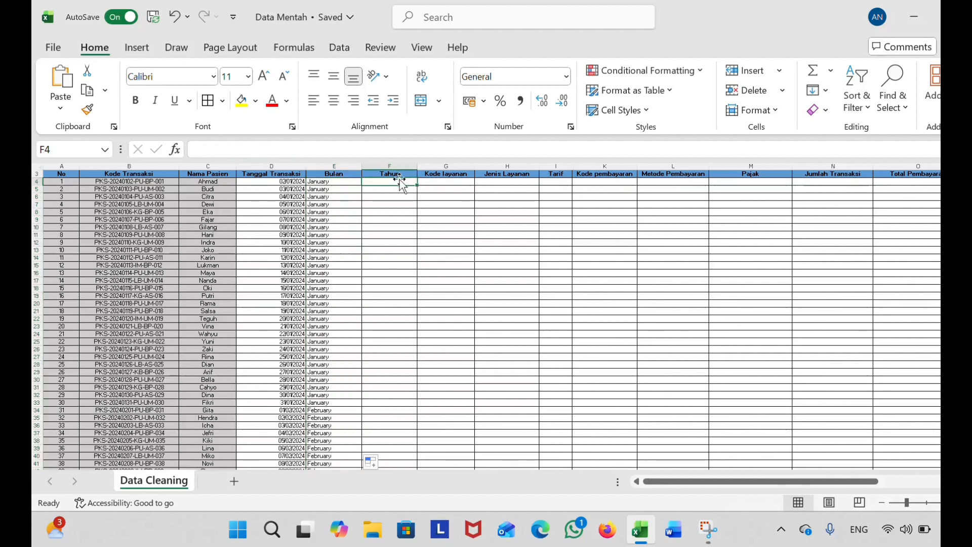
{"action": "left_click", "coordinate": [304, 147]}
{"action": "type", "text": "=Y"}
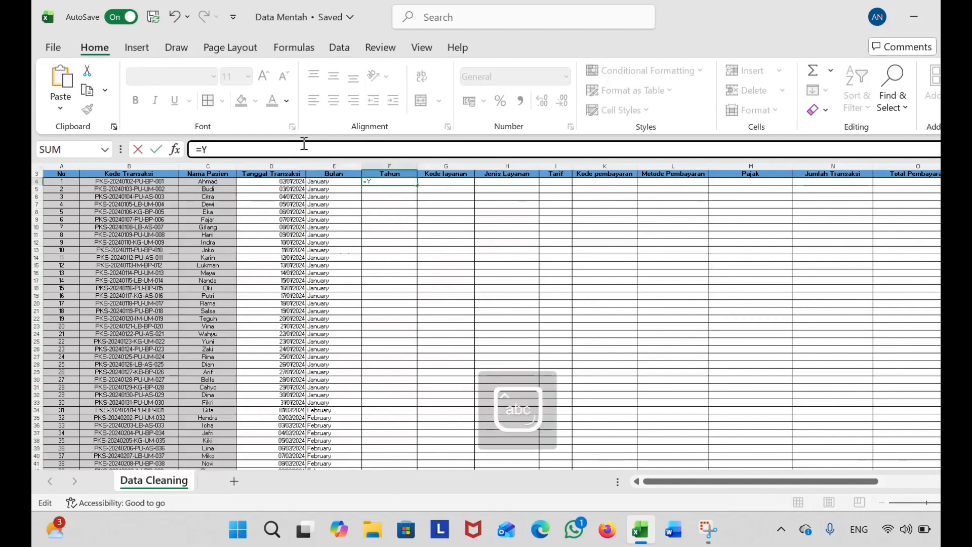
{"action": "type", "text": "E"}
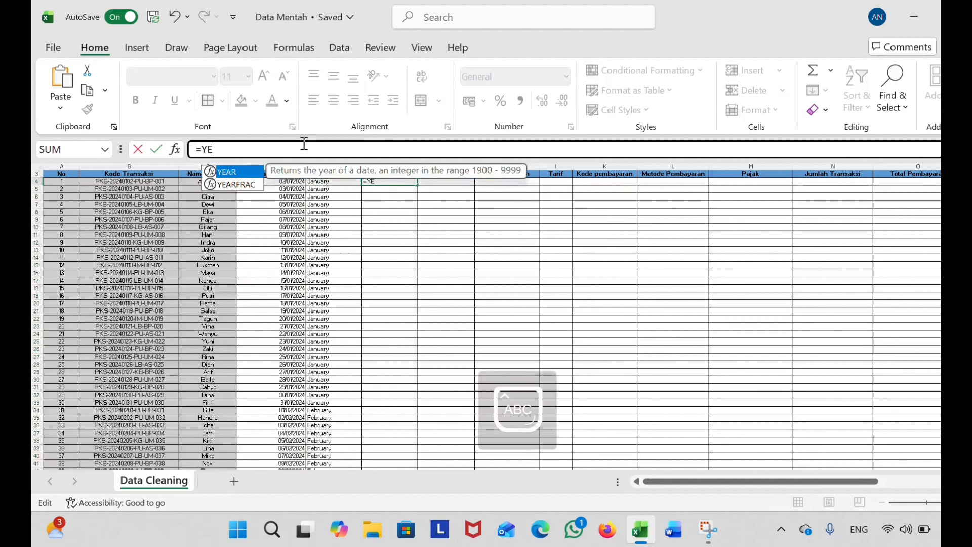
{"action": "double_click", "coordinate": [243, 177]}
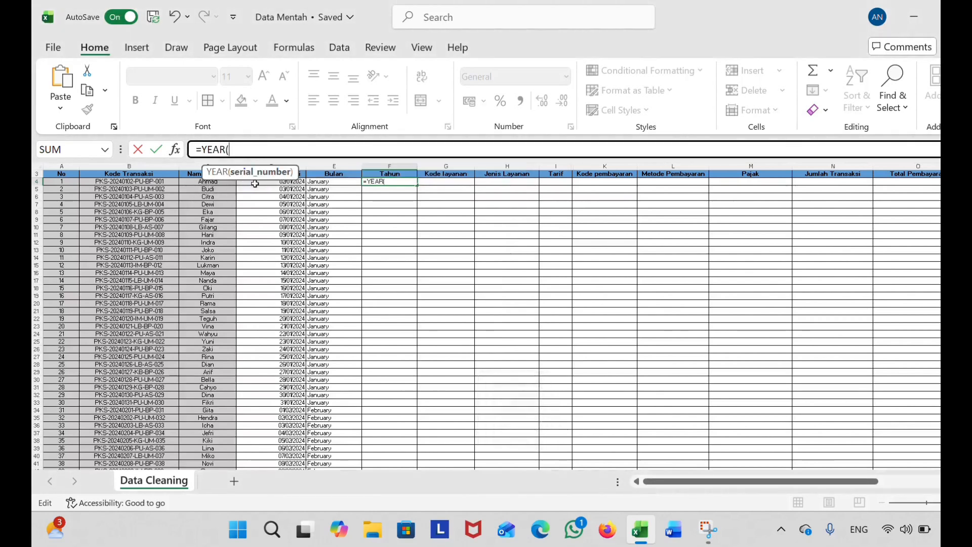
{"action": "left_click", "coordinate": [254, 184]}
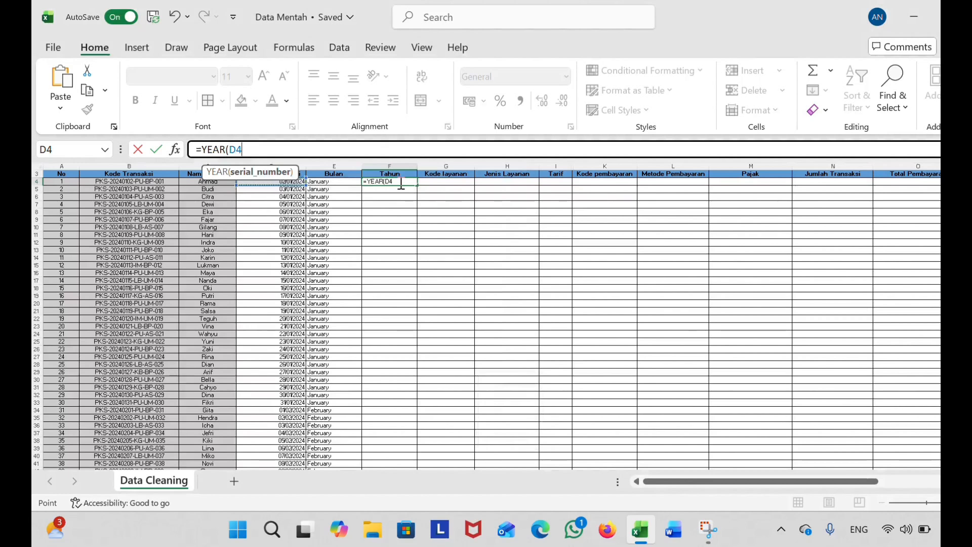
{"action": "type", "text": ")"}
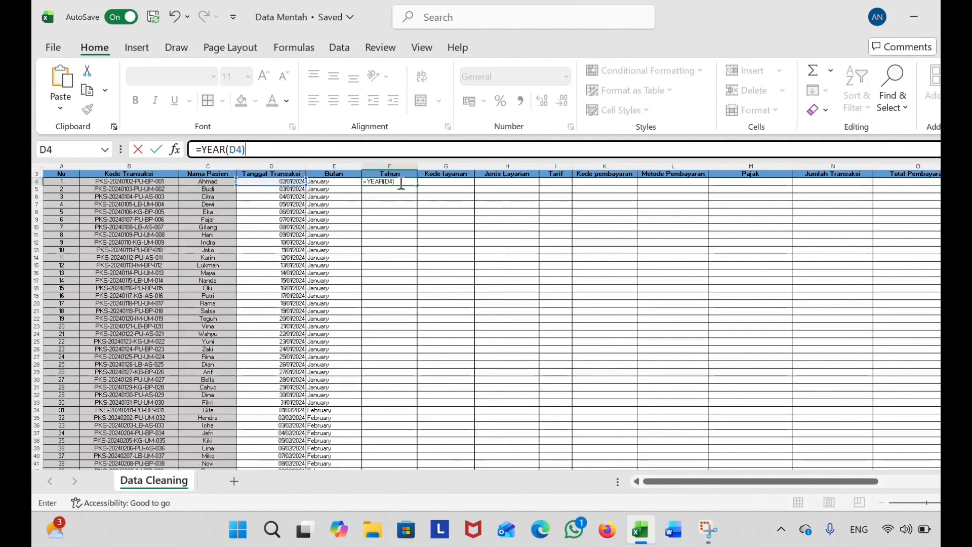
{"action": "key", "text": "Return"}
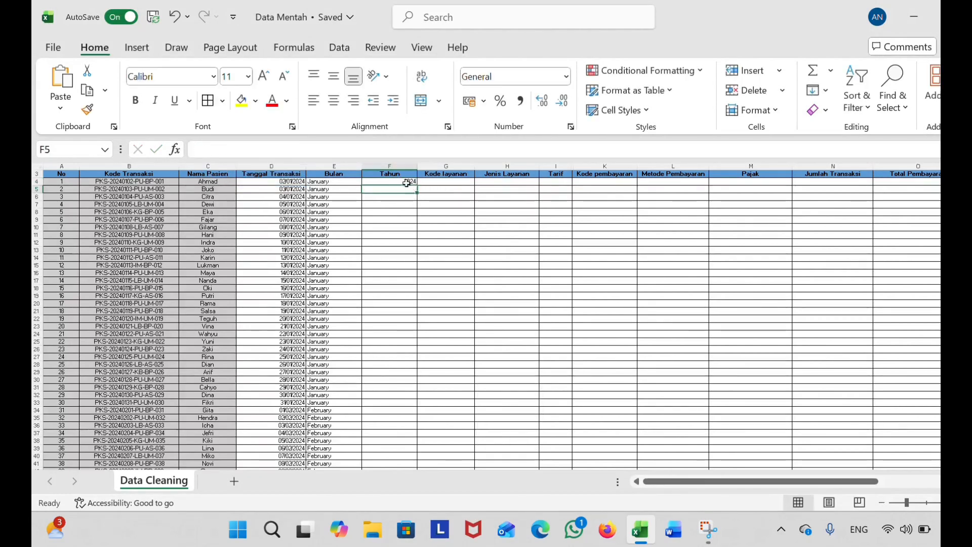
Fill the YEAR formula from F4 down the Tahun column to F153.
{"action": "left_click", "coordinate": [405, 181]}
{"action": "mouse_move", "coordinate": [417, 185]}
{"action": "left_mouse_down"}
{"action": "mouse_move", "coordinate": [416, 544]}
{"action": "mouse_move", "coordinate": [412, 136]}
{"action": "mouse_move", "coordinate": [416, 185]}
{"action": "left_mouse_up"}
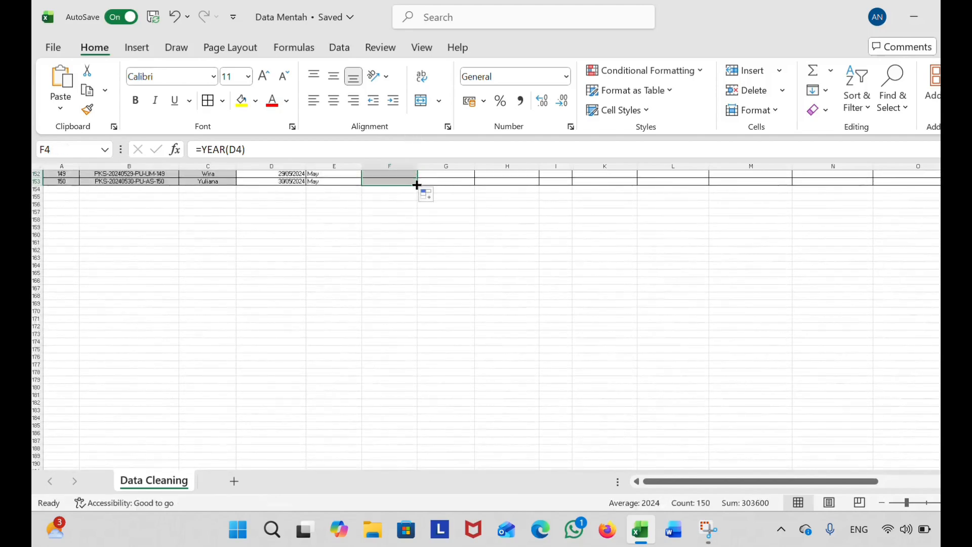
{"action": "scroll", "coordinate": [417, 239], "scroll_direction": "down", "scroll_amount": 3}
{"action": "scroll", "coordinate": [416, 240], "scroll_direction": "up", "scroll_amount": 20}
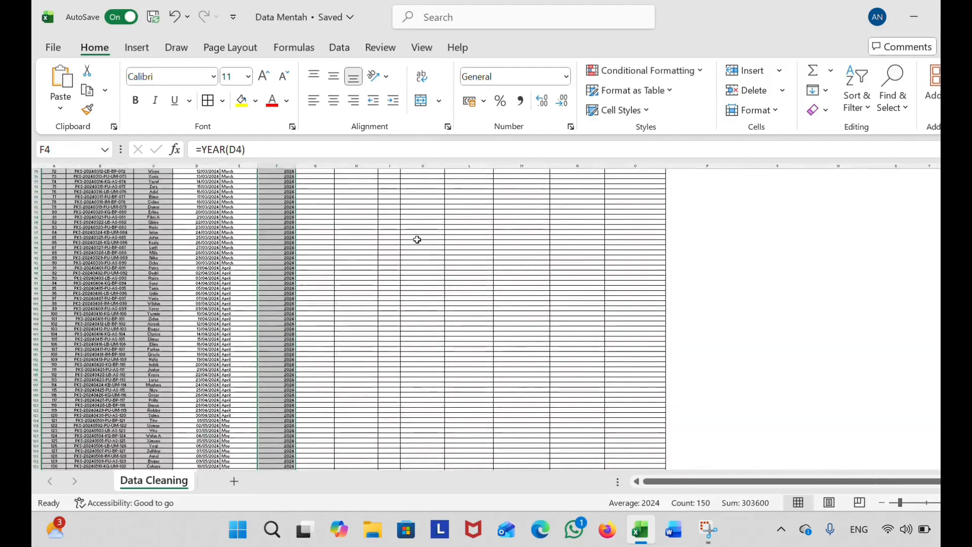
Enter the formula =MID(B4;14;2) in cell G4 under Kode Layanan to extract the service code from Kode Transaksi.
{"action": "scroll", "coordinate": [416, 240], "scroll_direction": "up", "scroll_amount": 15}
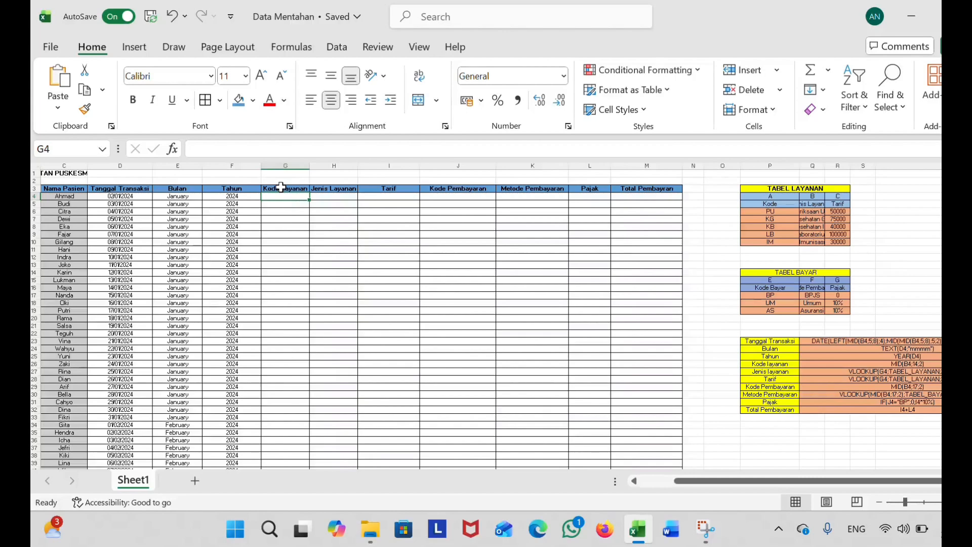
{"action": "scroll", "coordinate": [260, 191], "scroll_direction": "left", "scroll_amount": 3}
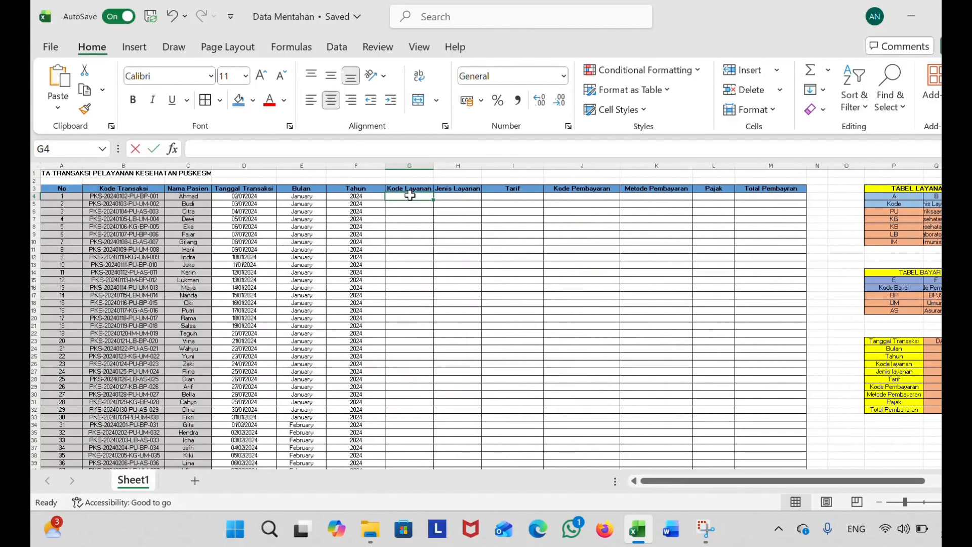
{"action": "type", "text": "=MI"}
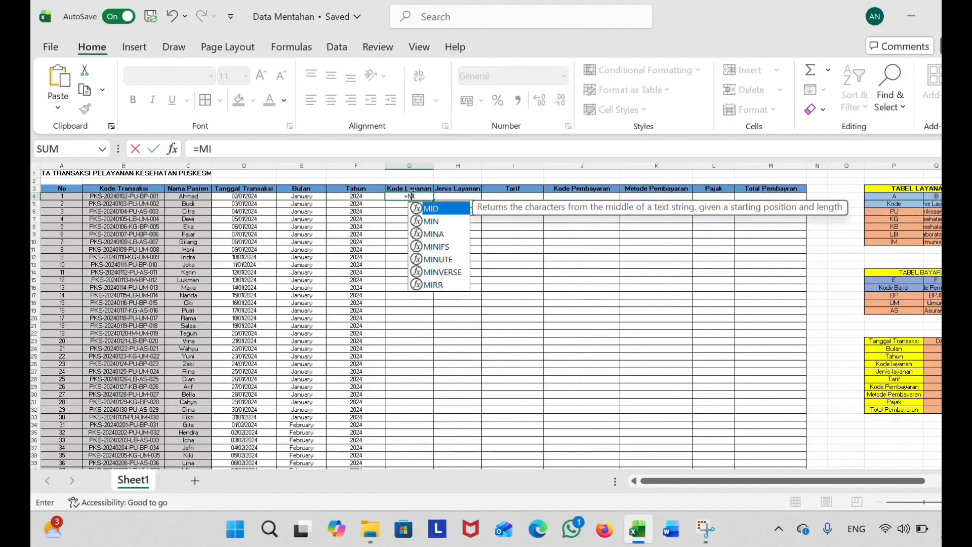
{"action": "double_click", "coordinate": [442, 205]}
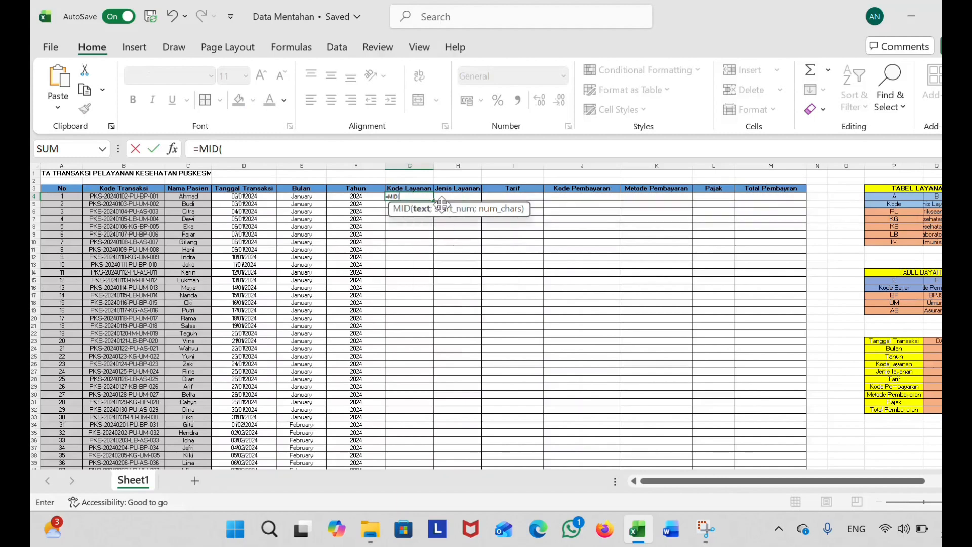
{"action": "scroll", "coordinate": [785, 350], "scroll_direction": "right", "scroll_amount": 3}
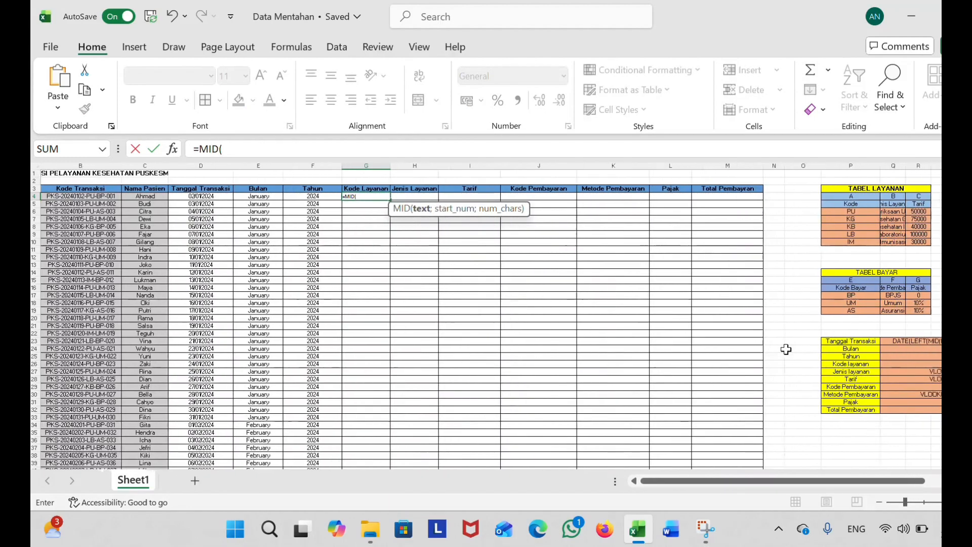
{"action": "scroll", "coordinate": [785, 350], "scroll_direction": "left", "scroll_amount": 3}
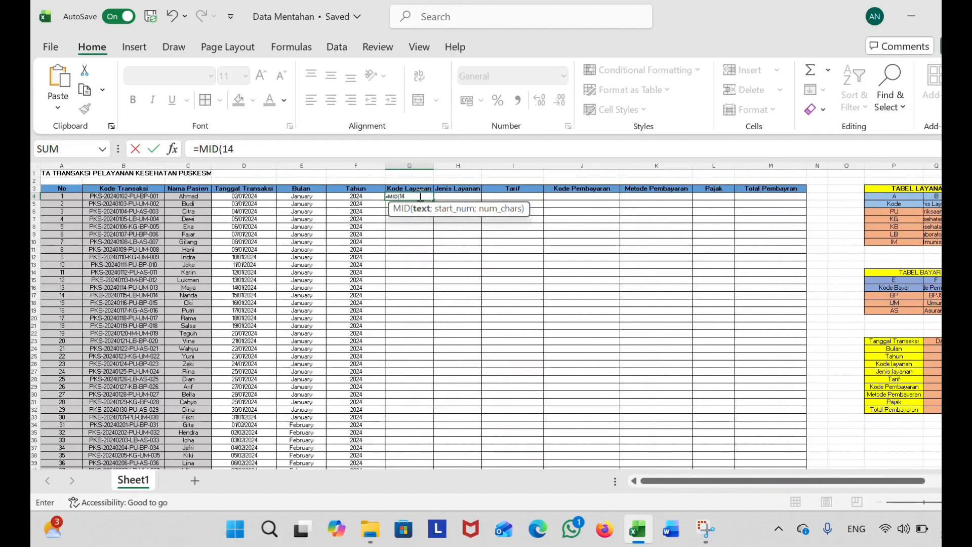
{"action": "key", "text": "BackSpace"}
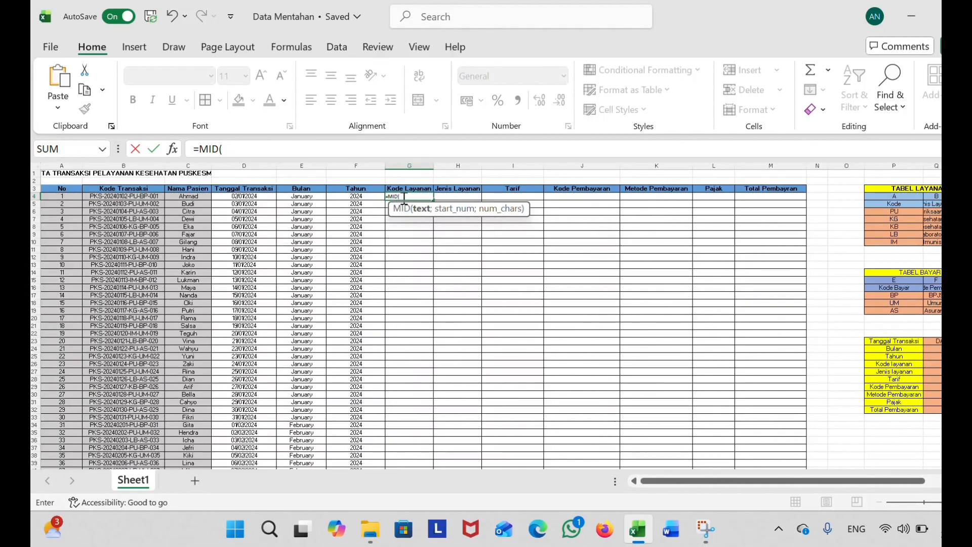
{"action": "left_click", "coordinate": [135, 196]}
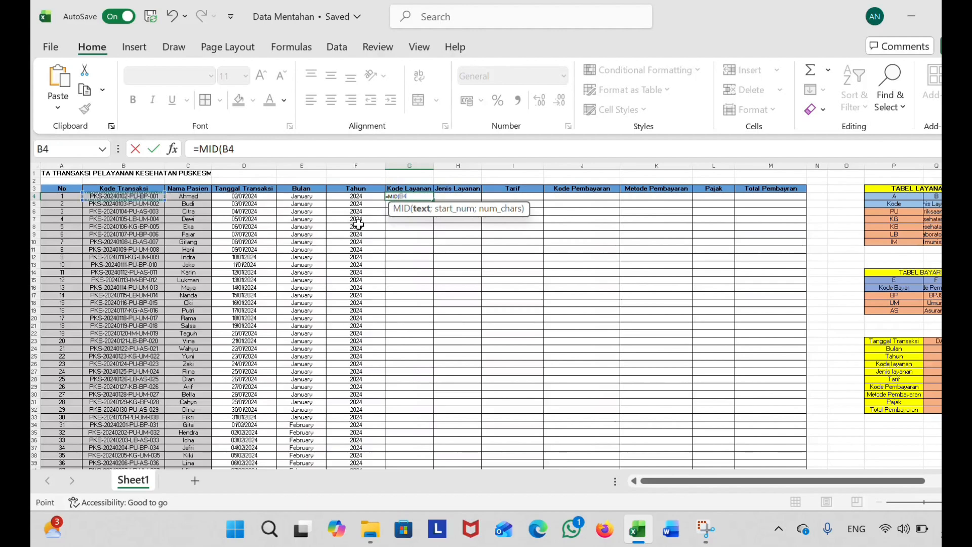
{"action": "type", "text": ";"}
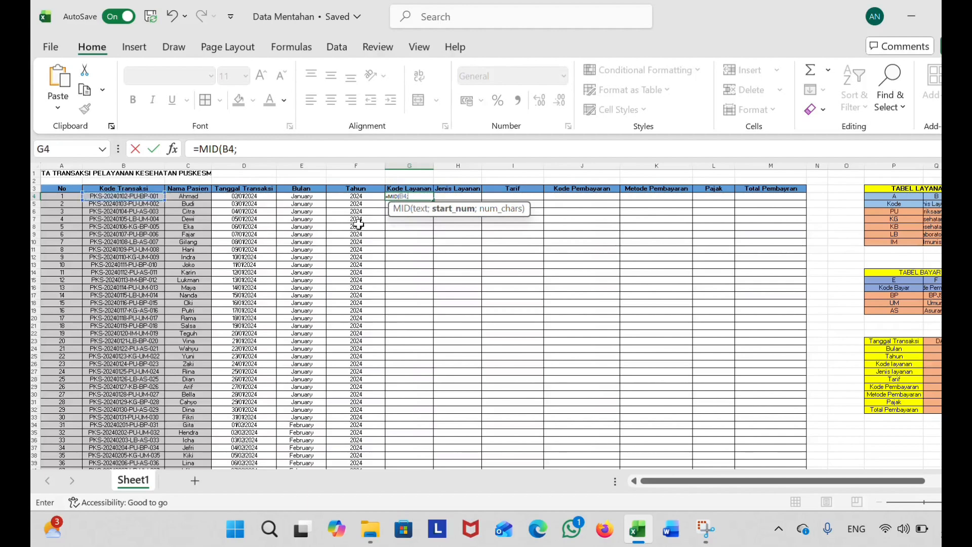
{"action": "type", "text": "14"}
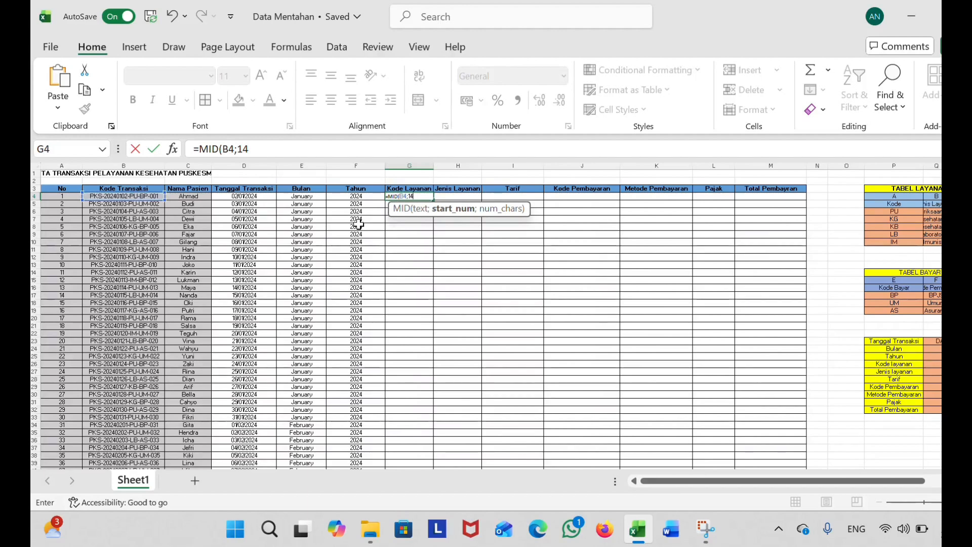
{"action": "type", "text": ";"}
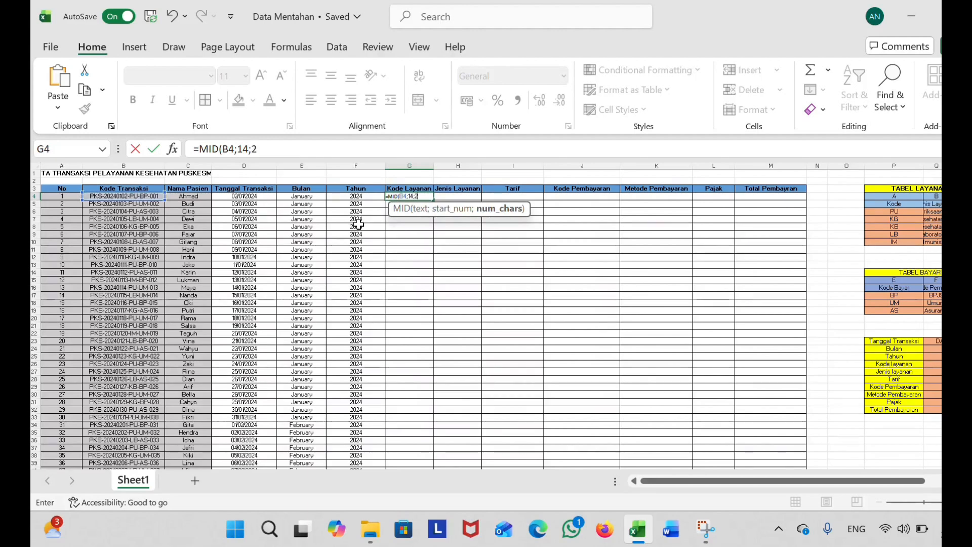
{"action": "type", "text": "2)"}
{"action": "key", "text": "Return"}
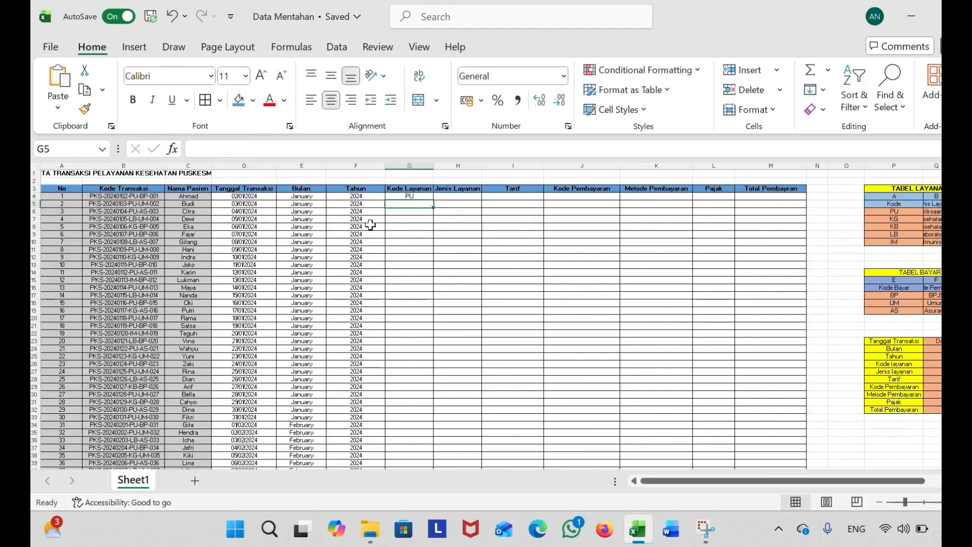
Fill the MID formula from G4 down the Kode Layanan column to G153.
{"action": "left_click", "coordinate": [431, 195]}
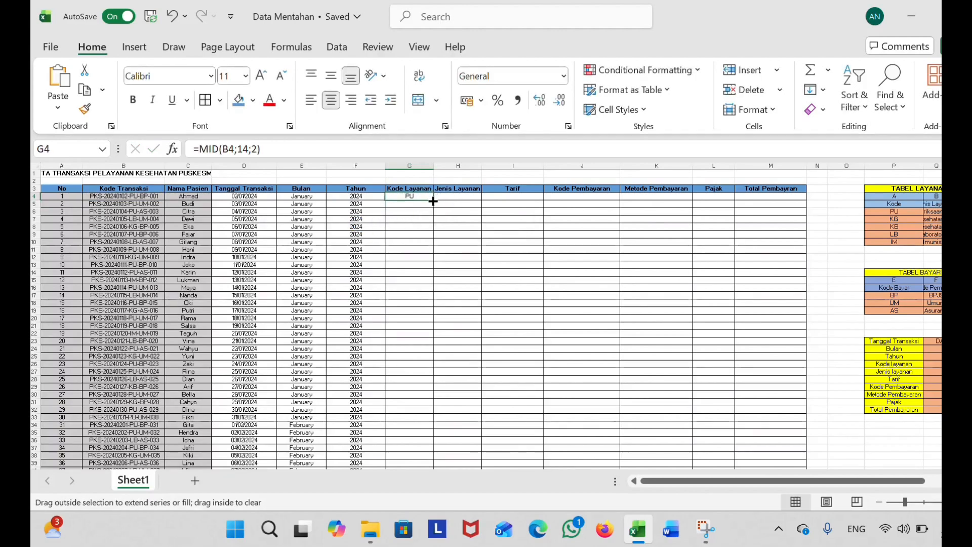
{"action": "left_click_drag", "start_coordinate": [436, 199], "coordinate": [416, 446]}
{"action": "scroll", "coordinate": [434, 338], "scroll_direction": "up", "scroll_amount": 20}
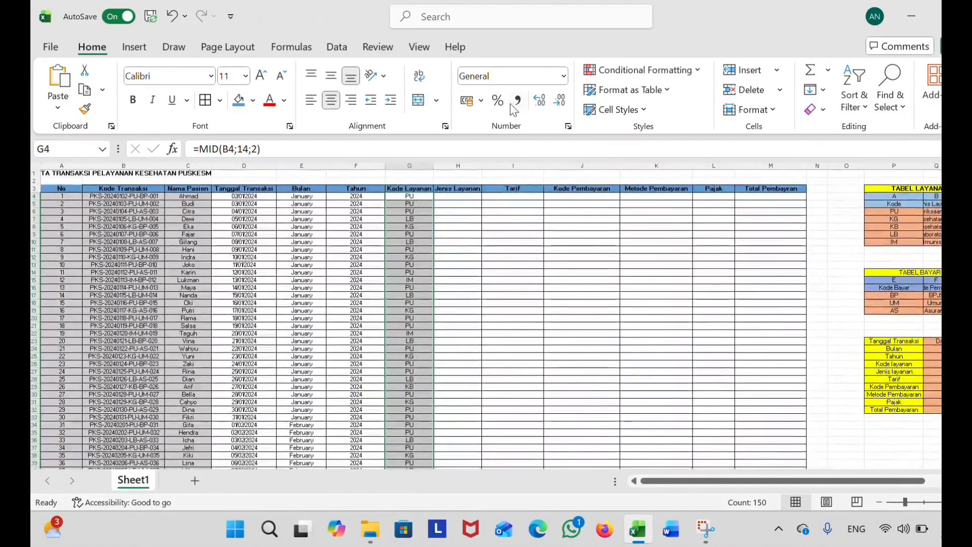
Enter =VLOOKUP(G4;$P$6:$R$10;2;FALSE) in cell H4 under Jenis Layanan and widen column H to fit the service name.
{"action": "left_click", "coordinate": [457, 199]}
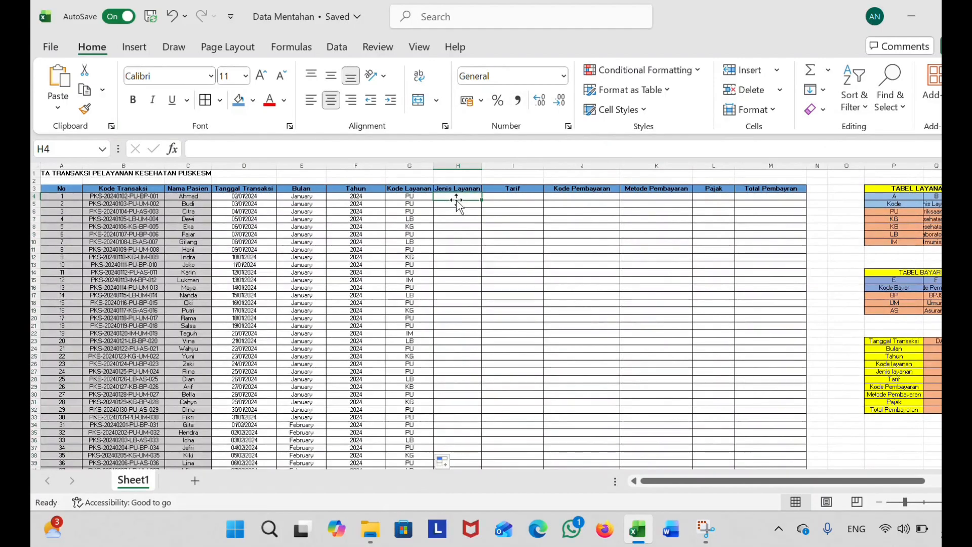
{"action": "double_click", "coordinate": [462, 197]}
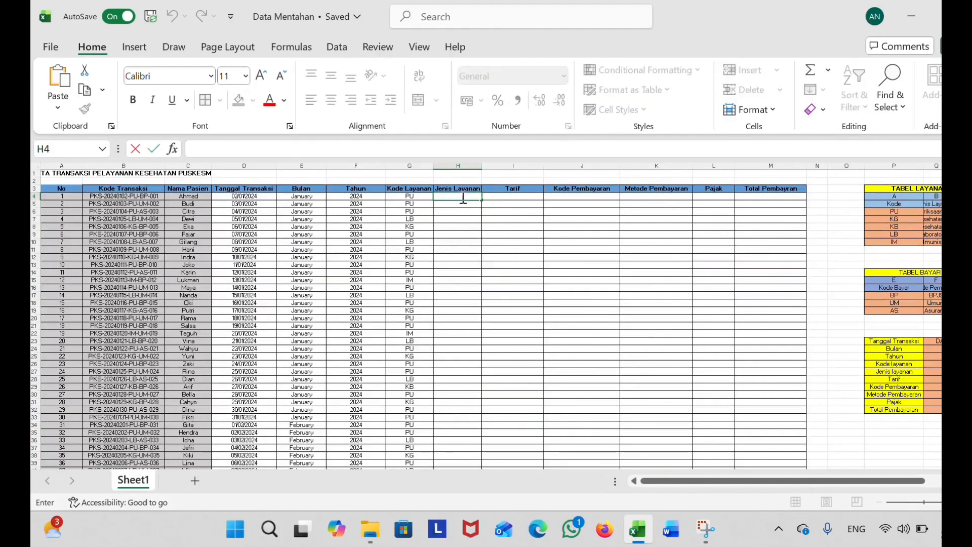
{"action": "type", "text": "="}
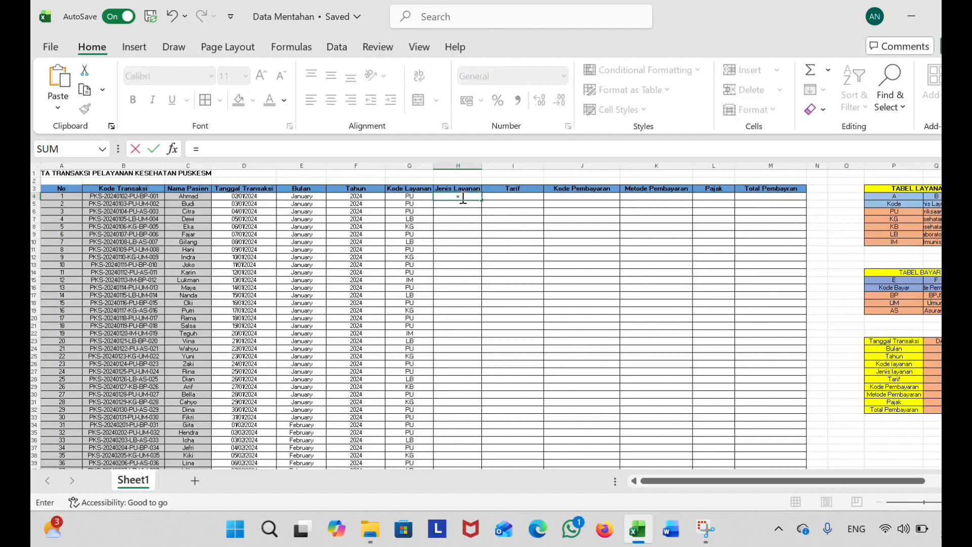
{"action": "type", "text": "V"}
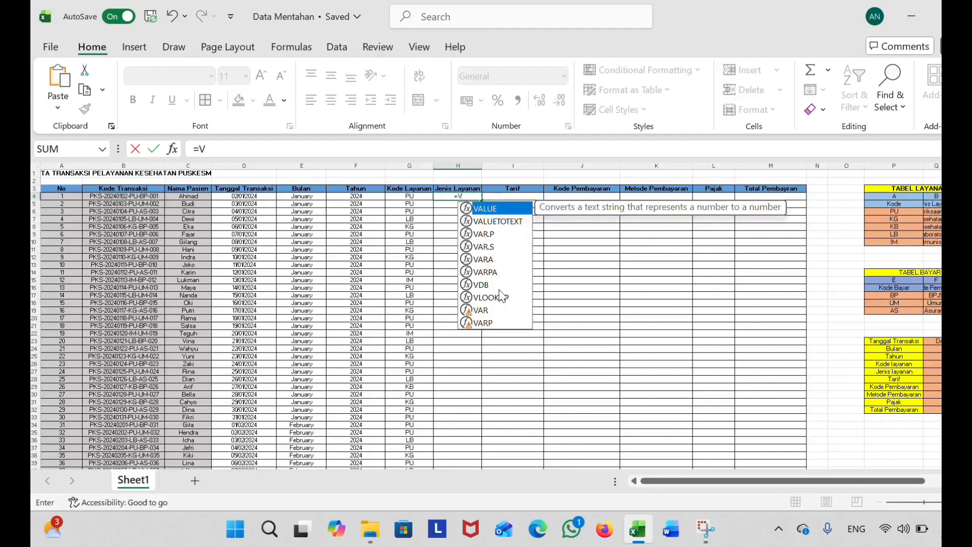
{"action": "double_click", "coordinate": [503, 298]}
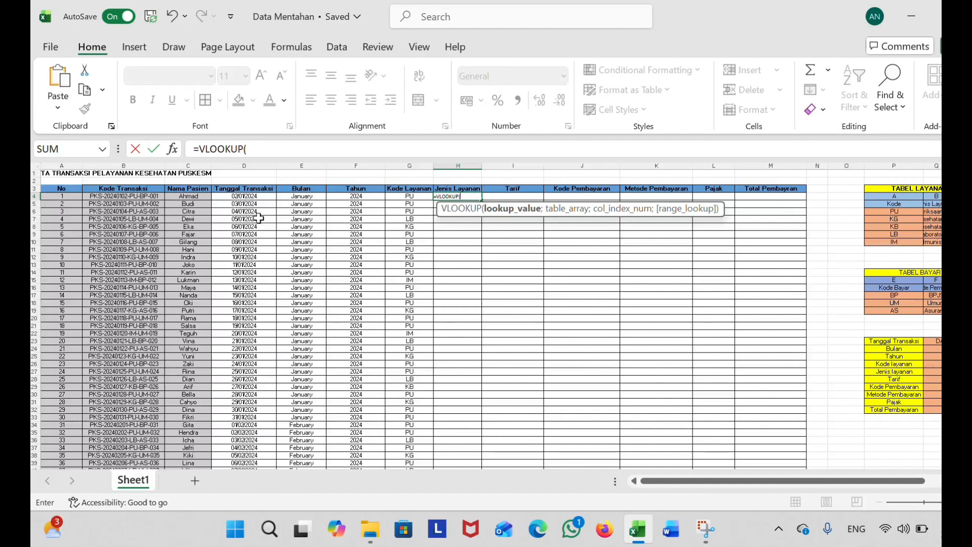
{"action": "left_click", "coordinate": [412, 196]}
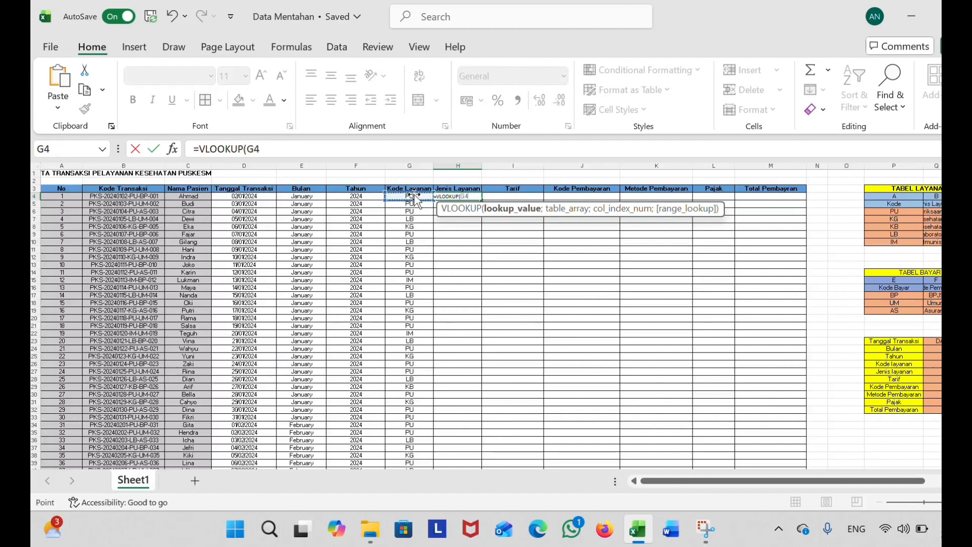
{"action": "type", "text": ";"}
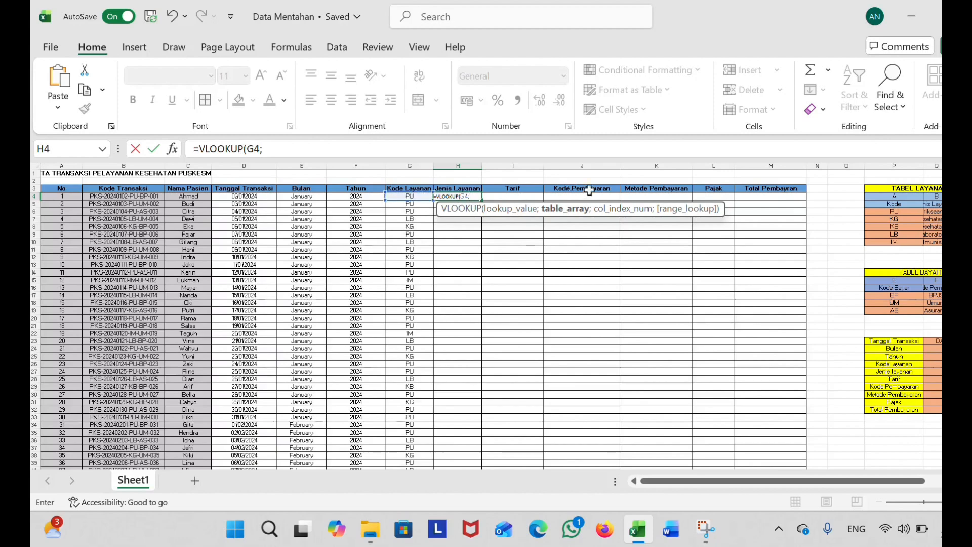
{"action": "scroll", "coordinate": [598, 192], "scroll_direction": "right", "scroll_amount": 2}
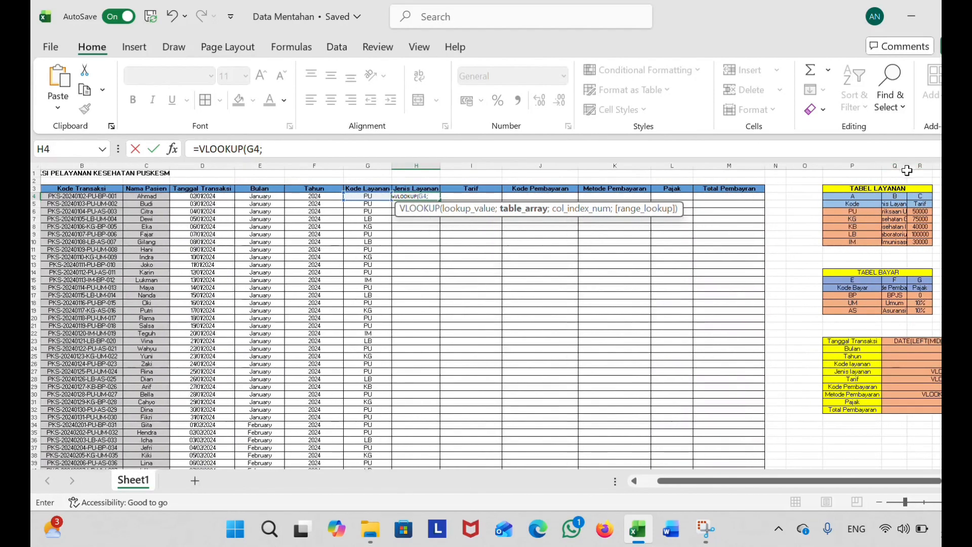
{"action": "left_click", "coordinate": [854, 211]}
{"action": "left_click_drag", "start_coordinate": [854, 212], "coordinate": [913, 240]}
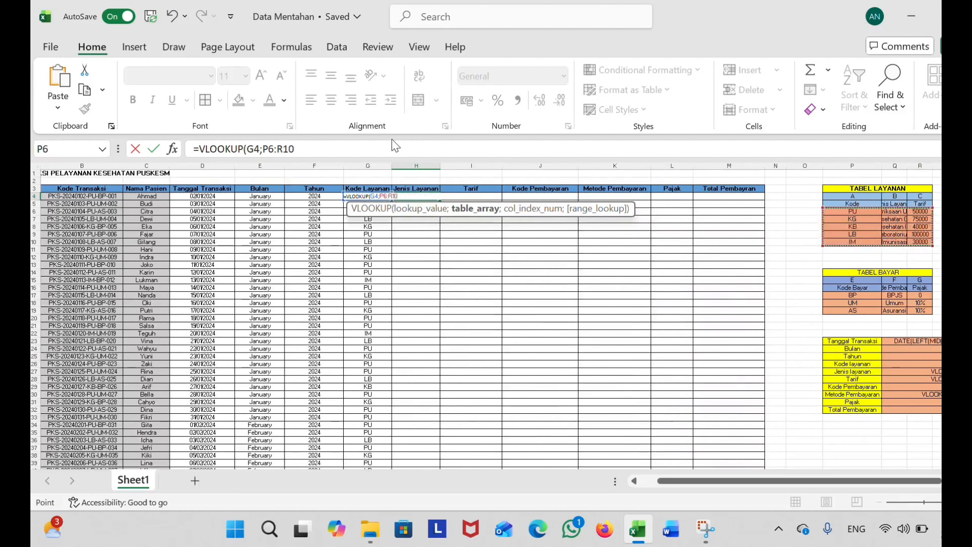
{"action": "key", "text": "F4"}
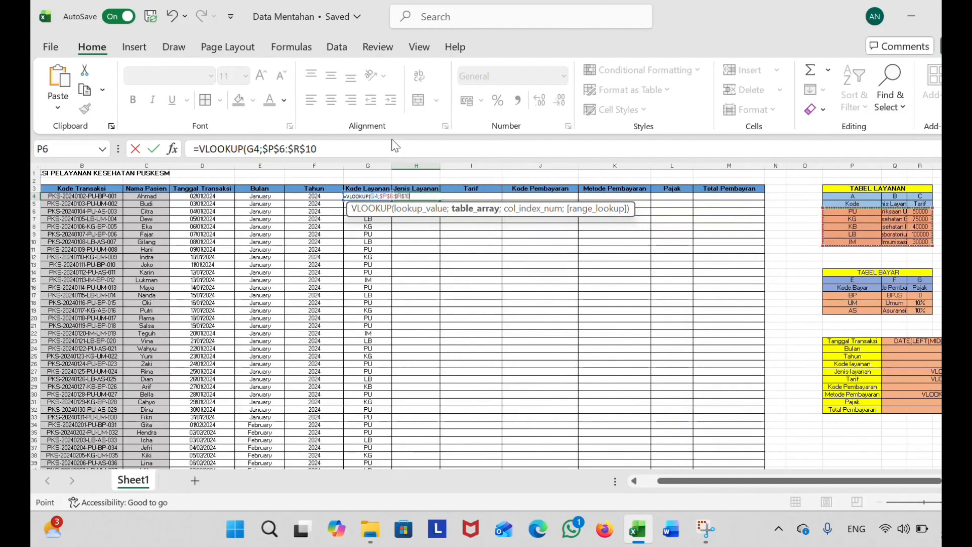
{"action": "left_click", "coordinate": [372, 142]}
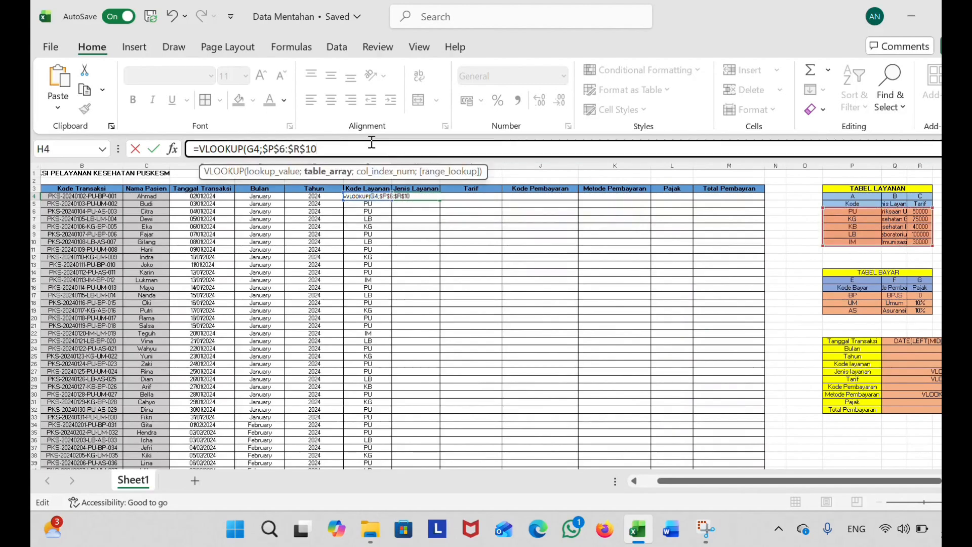
{"action": "type", "text": ";"}
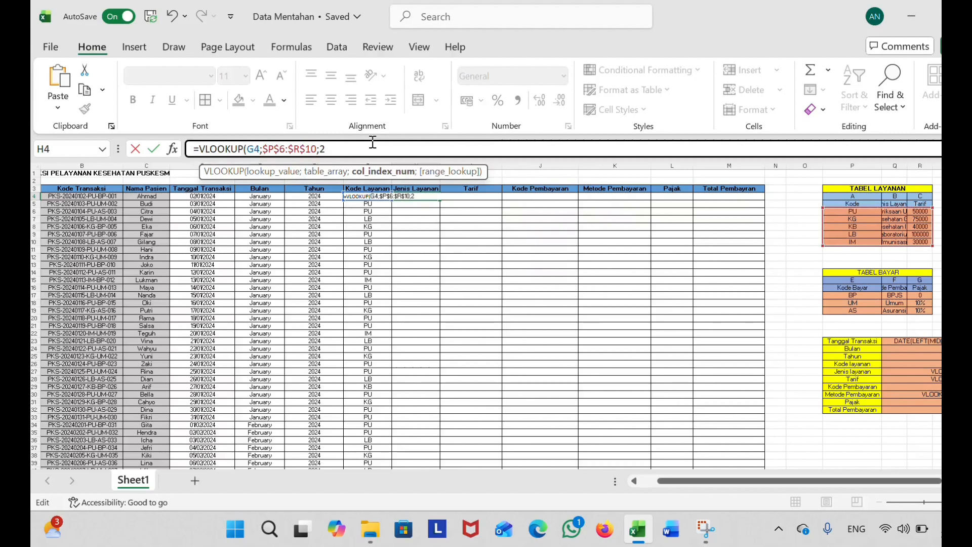
{"action": "type", "text": "2;FALSE"}
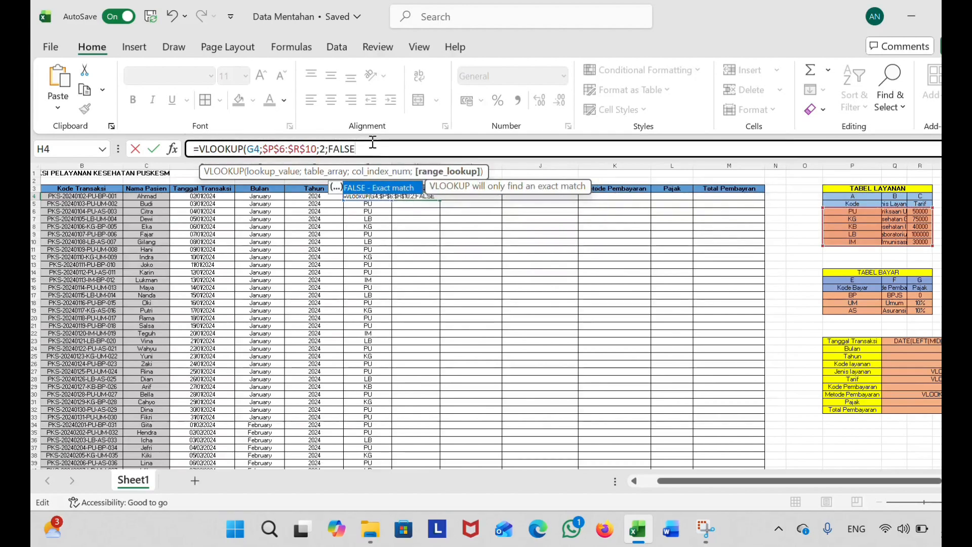
{"action": "key", "text": "Return"}
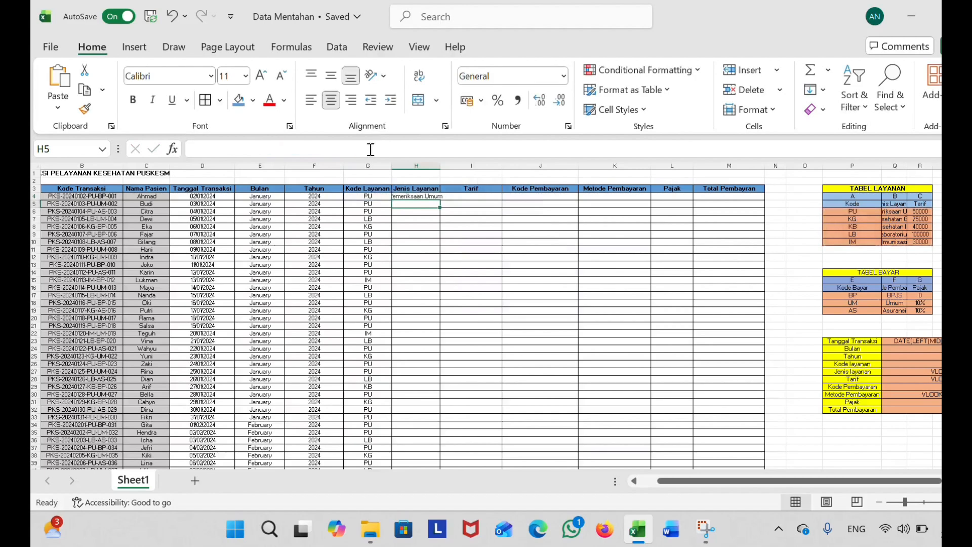
{"action": "left_click_drag", "start_coordinate": [440, 167], "coordinate": [465, 168]}
{"action": "left_click", "coordinate": [461, 197]}
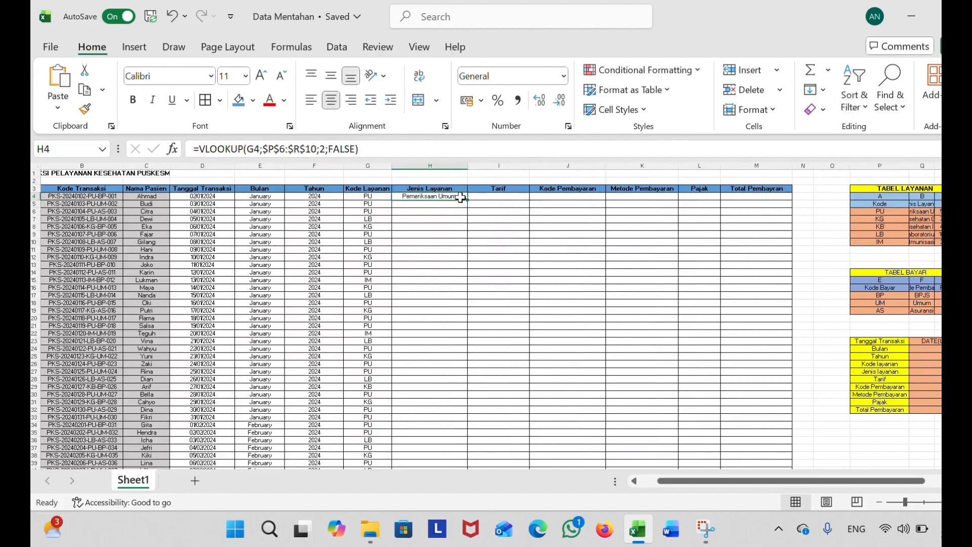
{"action": "left_click_drag", "start_coordinate": [463, 198], "coordinate": [463, 234]}
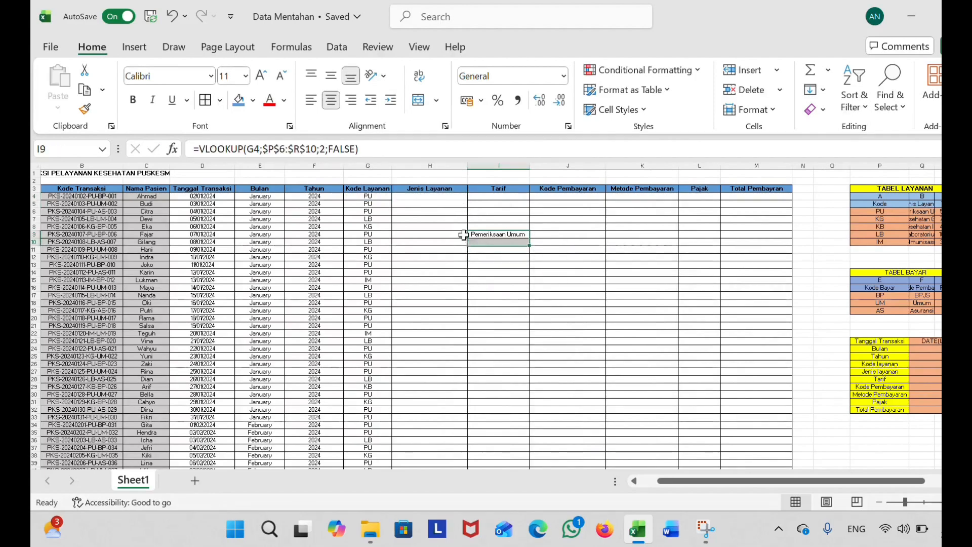
{"action": "key", "text": "ctrl+z"}
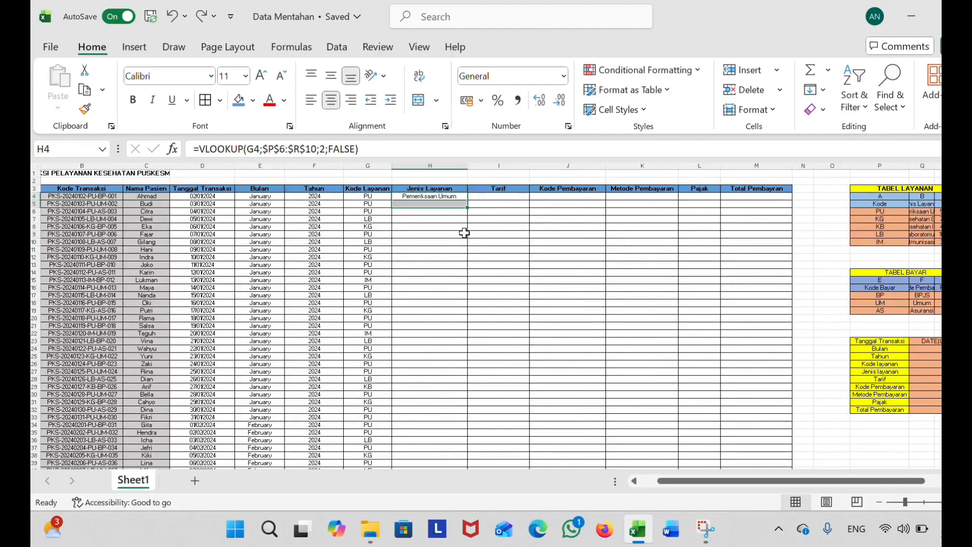
{"action": "left_click", "coordinate": [476, 200]}
{"action": "left_click", "coordinate": [460, 195]}
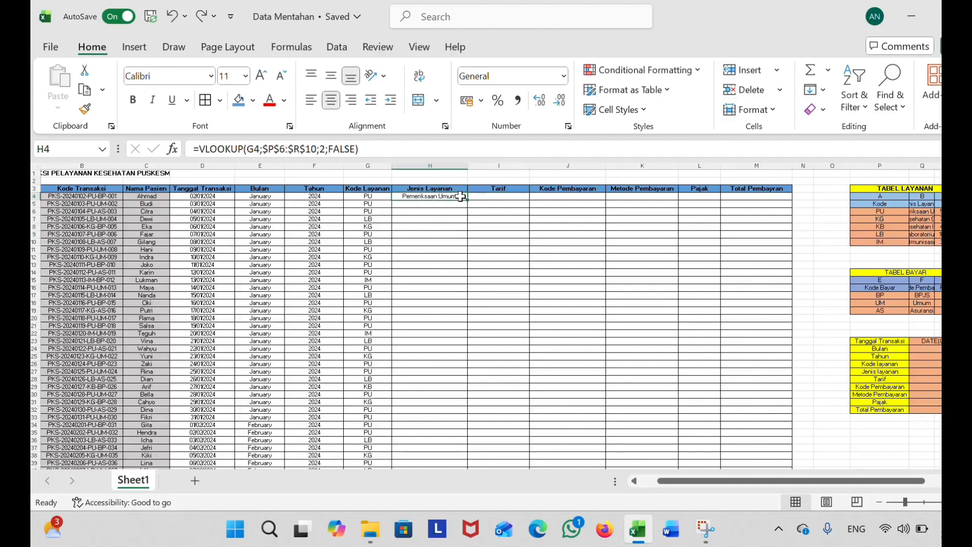
{"action": "left_click_drag", "start_coordinate": [465, 199], "coordinate": [468, 201]}
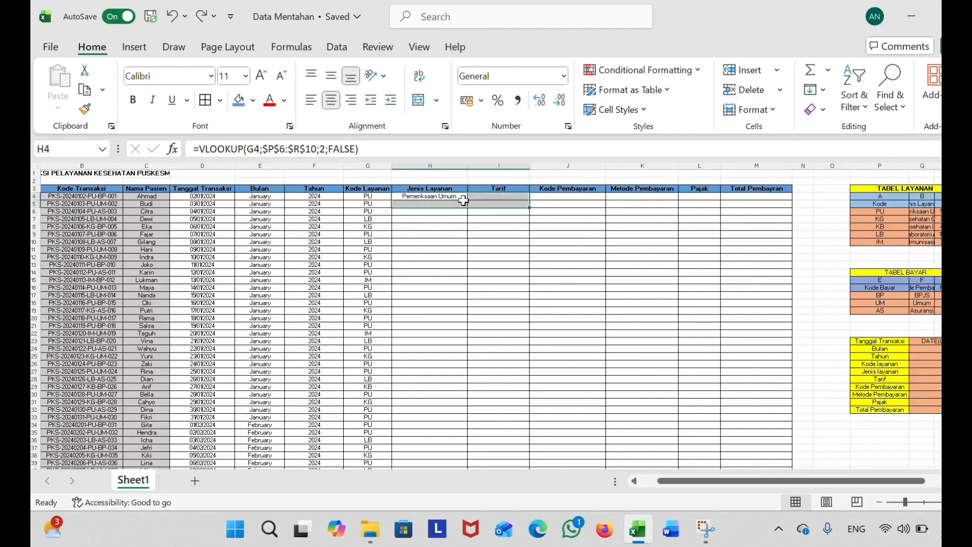
{"action": "left_click", "coordinate": [456, 276]}
Fill the VLOOKUP formula from H4 down the Jenis Layanan column to H153.
{"action": "left_click", "coordinate": [467, 199]}
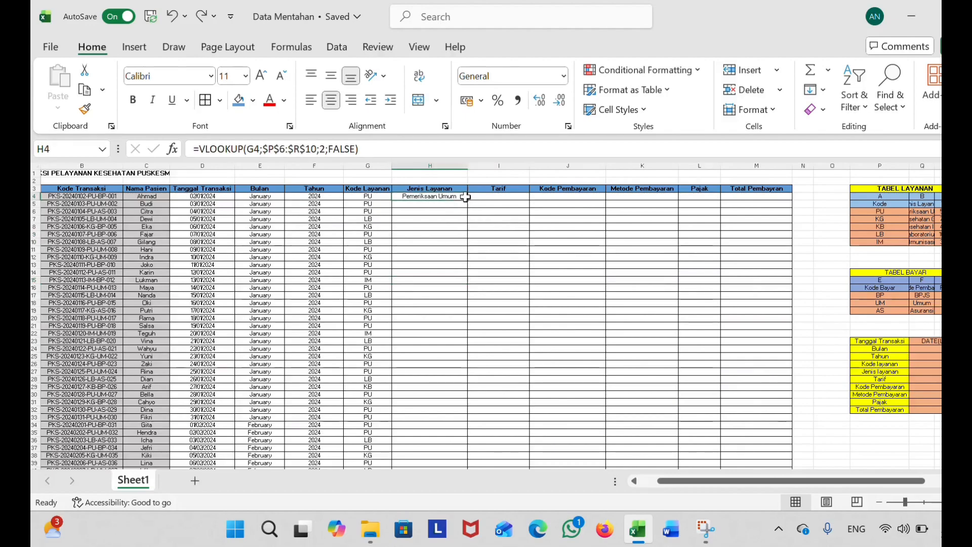
{"action": "left_click_drag", "start_coordinate": [467, 199], "coordinate": [447, 443]}
{"action": "scroll", "coordinate": [497, 272], "scroll_direction": "up", "scroll_amount": 15}
{"action": "scroll", "coordinate": [496, 271], "scroll_direction": "up", "scroll_amount": 20}
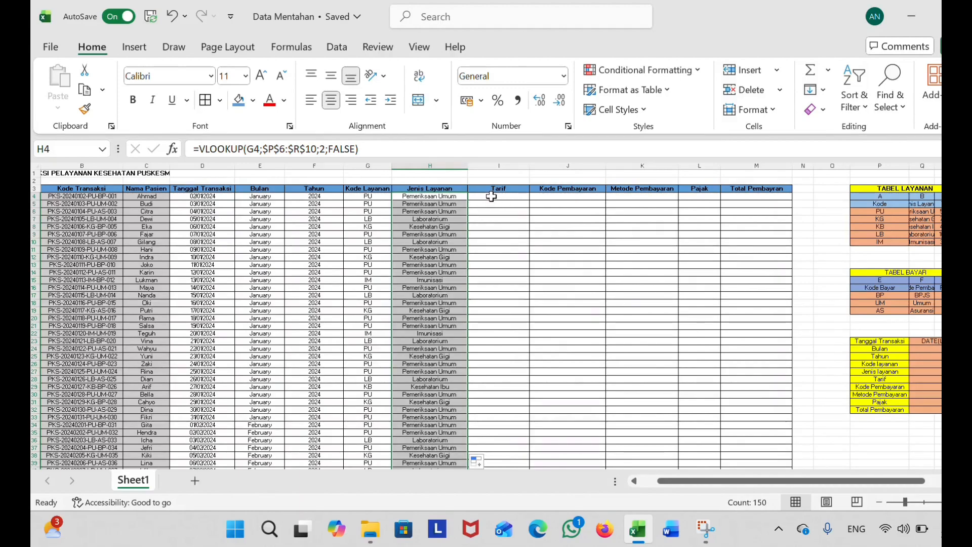
Enter =VLOOKUP(G4;$P$6:$R$10;3;FALSE) in cell I4 under Tarif to look up the service fee.
{"action": "left_click", "coordinate": [491, 198]}
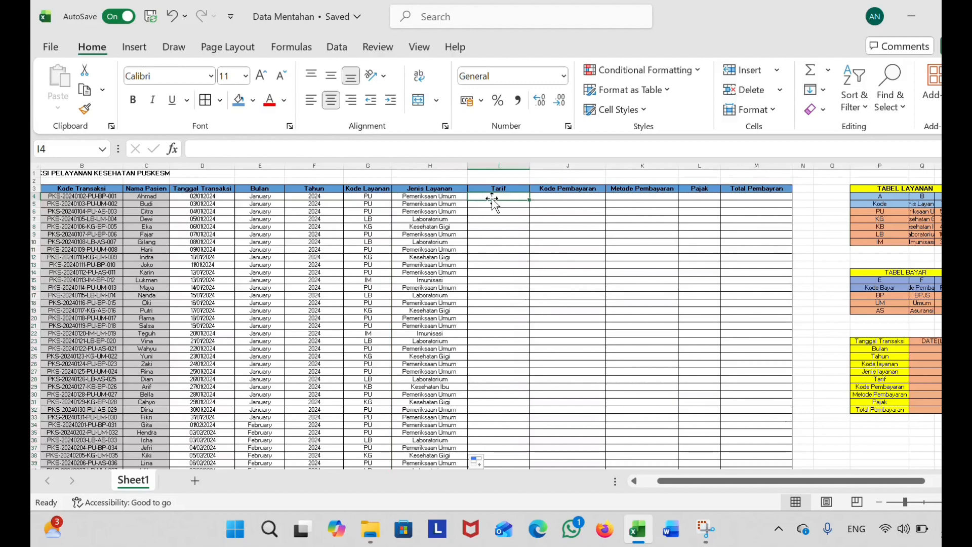
{"action": "type", "text": "="}
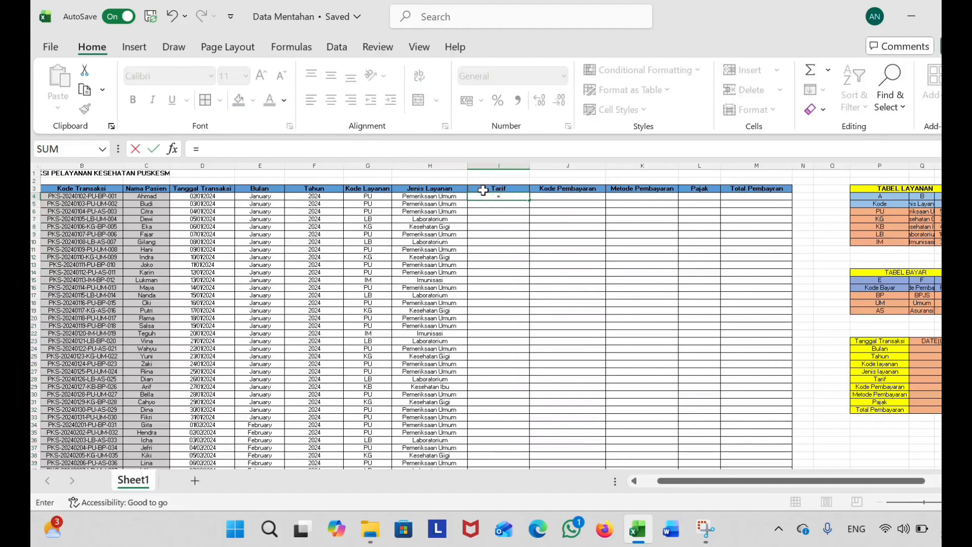
{"action": "type", "text": "V"}
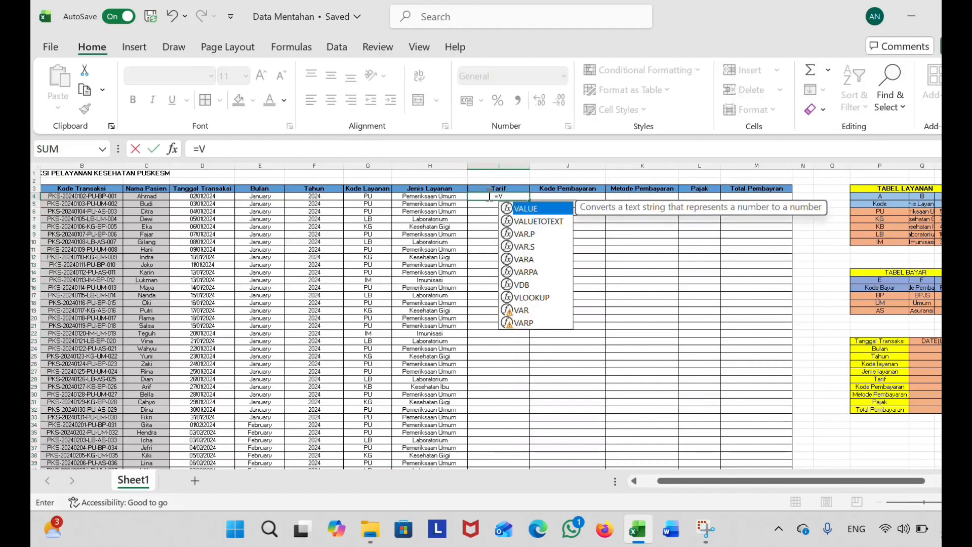
{"action": "double_click", "coordinate": [533, 297]}
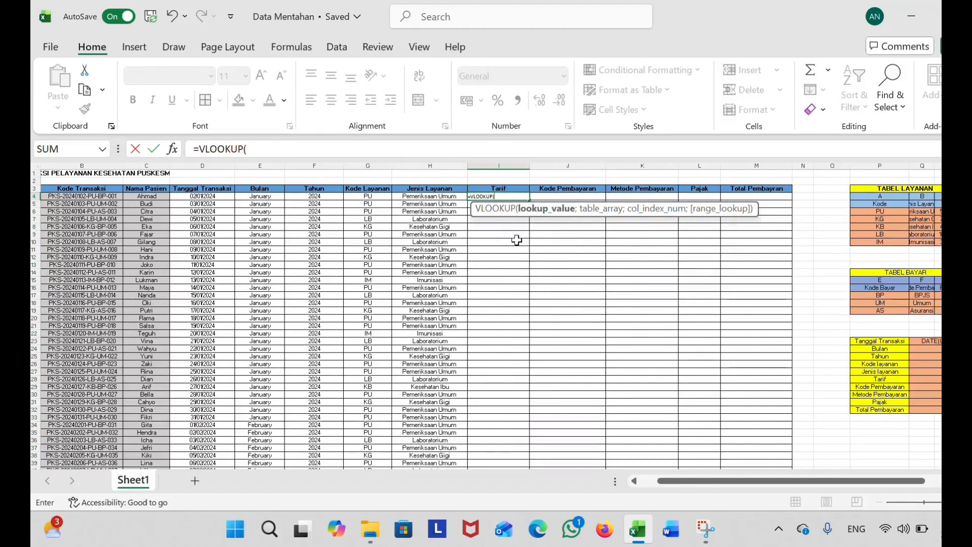
{"action": "left_click", "coordinate": [379, 197]}
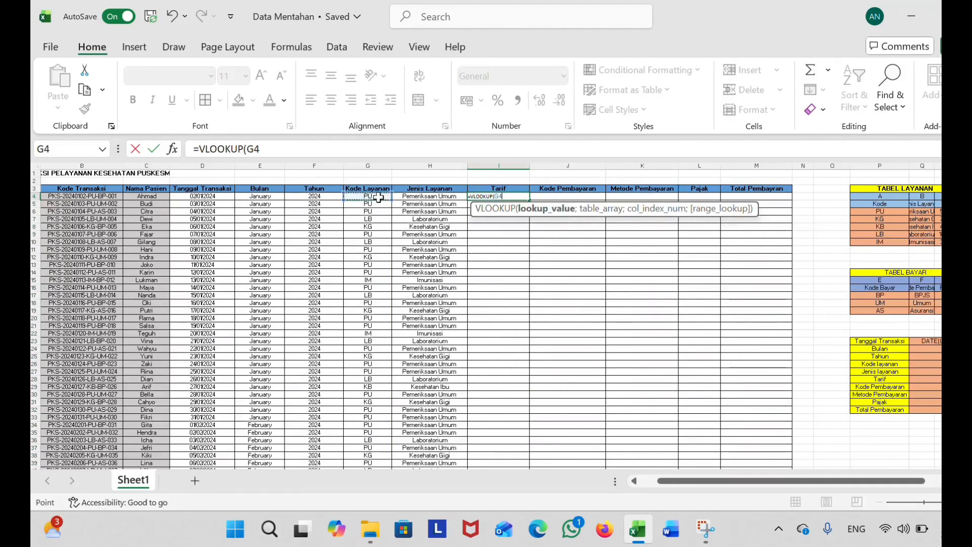
{"action": "type", "text": ";"}
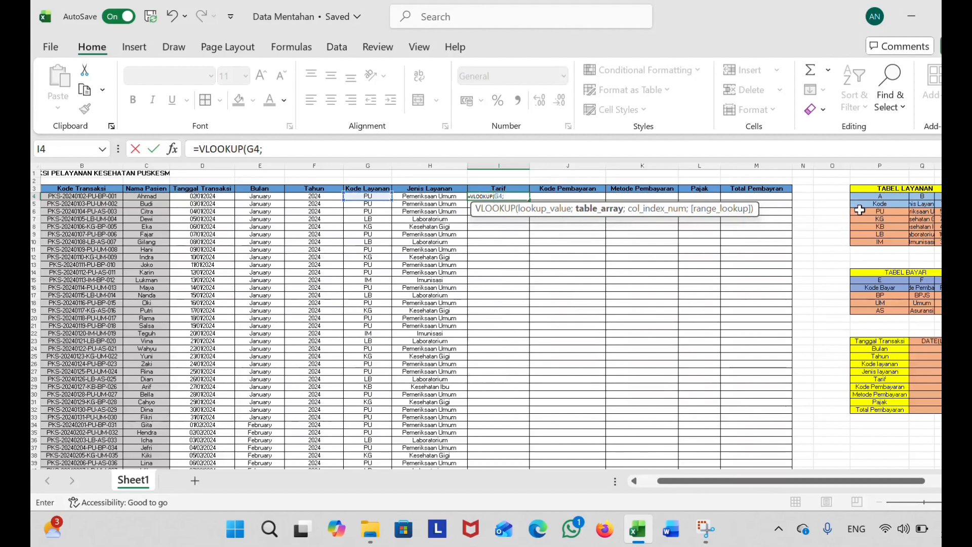
{"action": "left_click_drag", "start_coordinate": [859, 210], "coordinate": [876, 245]}
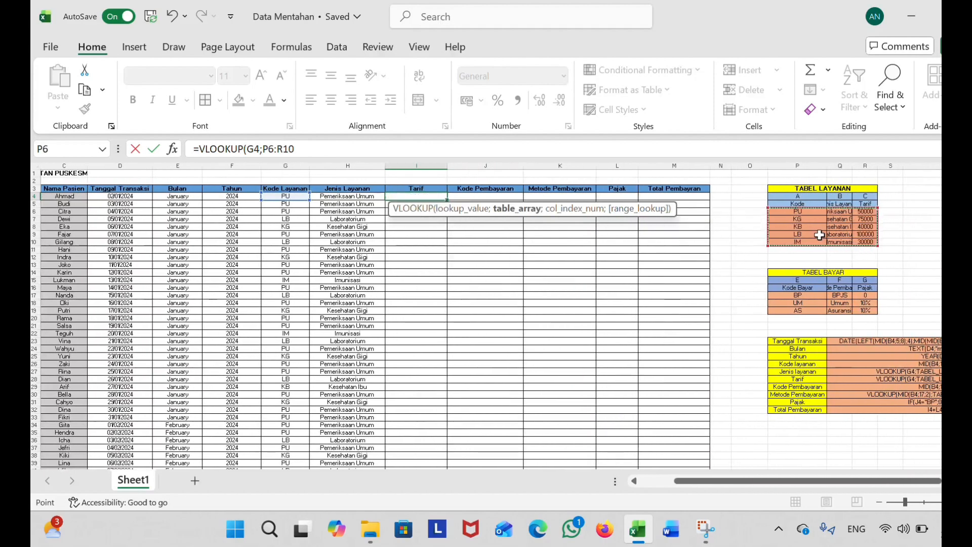
{"action": "key", "text": "F4"}
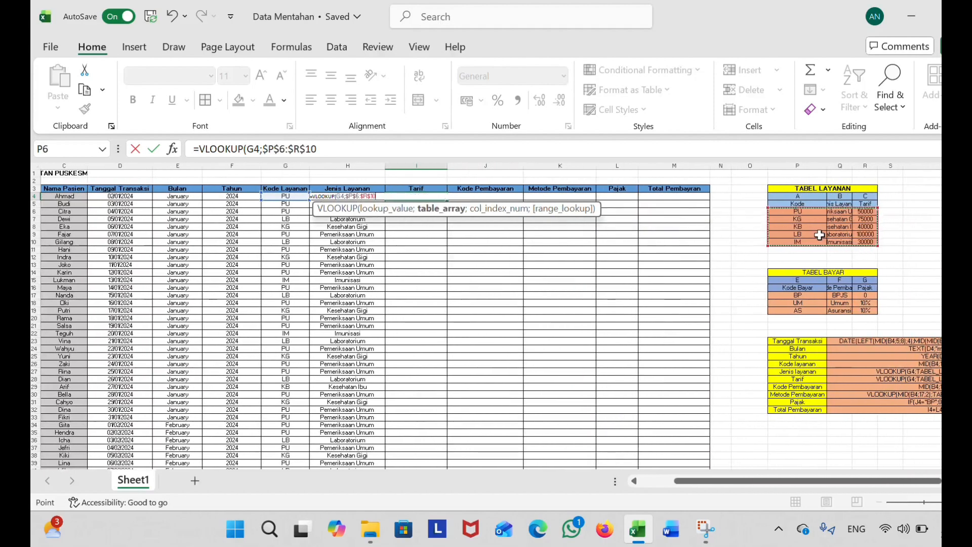
{"action": "left_click", "coordinate": [387, 145]}
{"action": "type", "text": ";"}
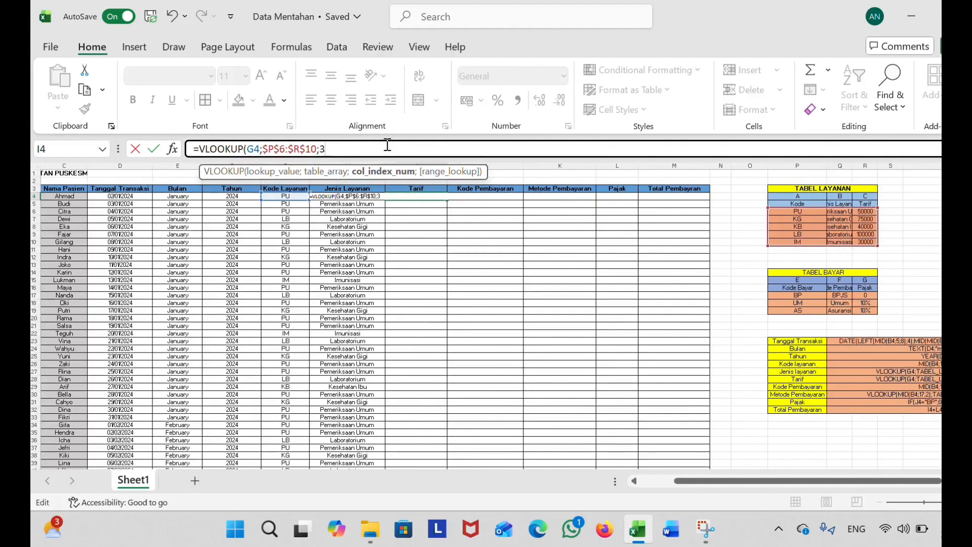
{"action": "type", "text": "3;FA"}
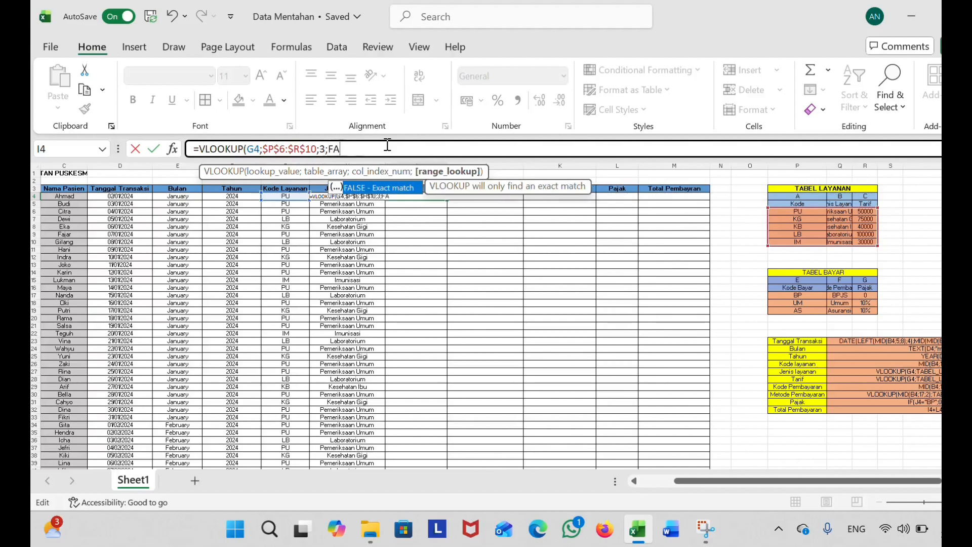
{"action": "type", "text": "LSE)"}
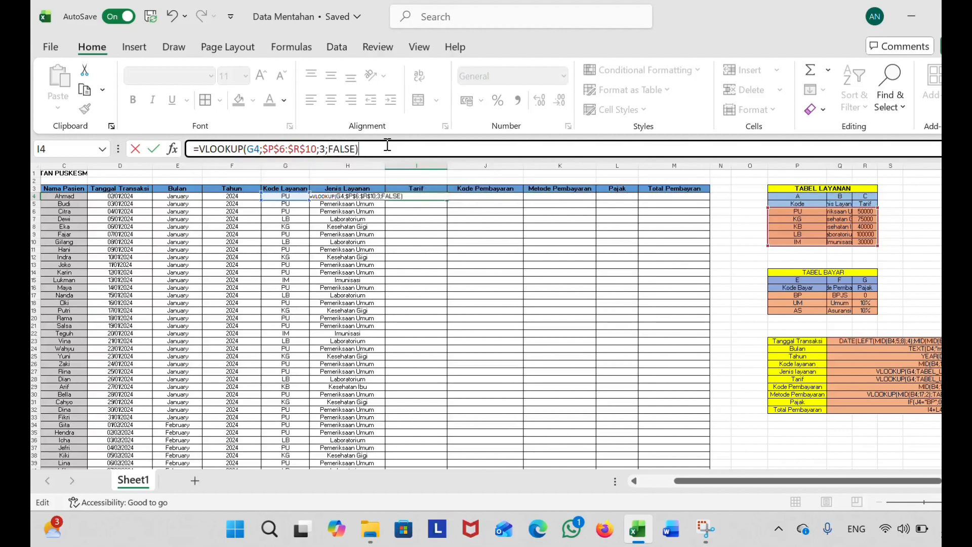
{"action": "key", "text": "Return"}
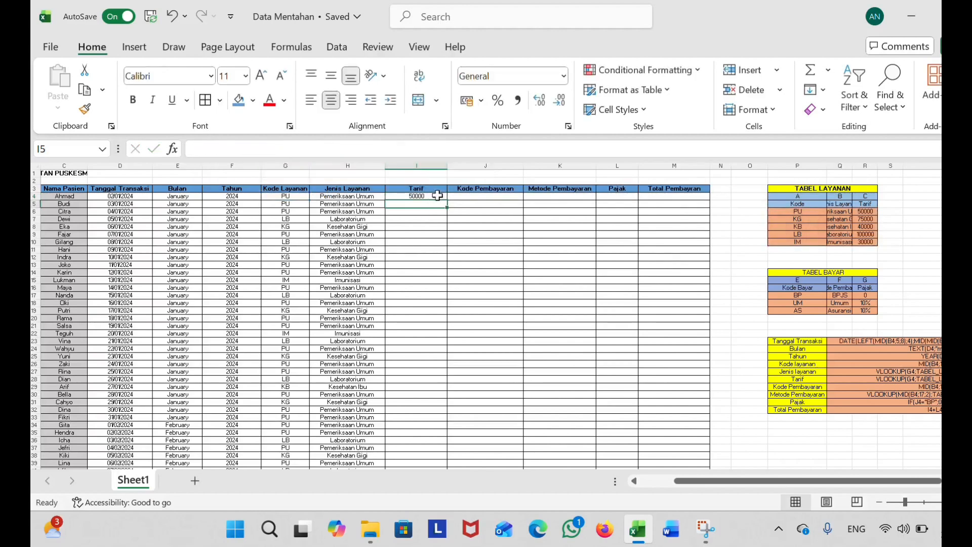
Fill the VLOOKUP formula from I4 down the Tarif column to I153.
{"action": "left_click", "coordinate": [436, 191]}
{"action": "left_click_drag", "start_coordinate": [438, 196], "coordinate": [441, 391]}
{"action": "scroll", "coordinate": [441, 402], "scroll_direction": "up", "scroll_amount": 20}
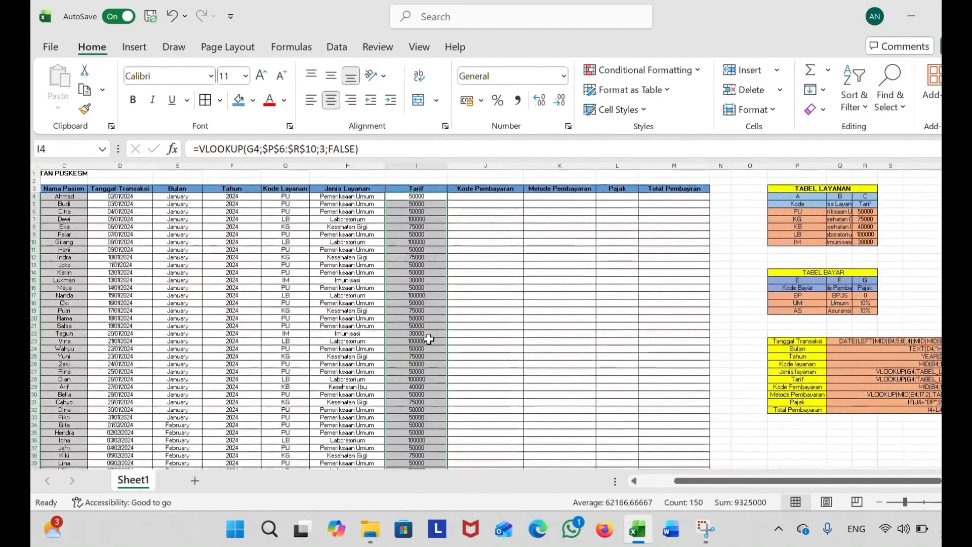
Enter the formula =MID(B4;17;2) in cell J4 under Kode Pembayaran to extract the payment code from Kode Transaksi.
{"action": "left_click", "coordinate": [485, 198]}
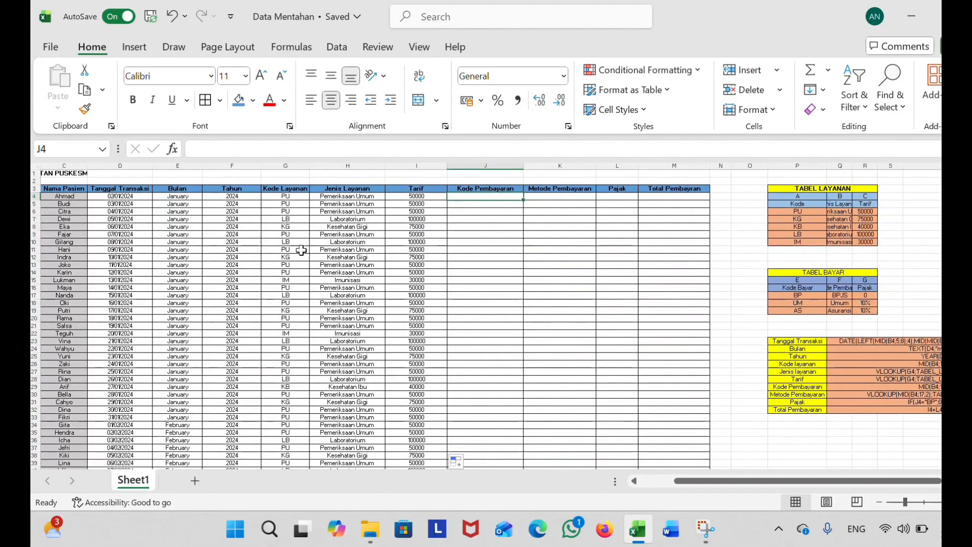
{"action": "scroll", "coordinate": [167, 259], "scroll_direction": "left", "scroll_amount": 2}
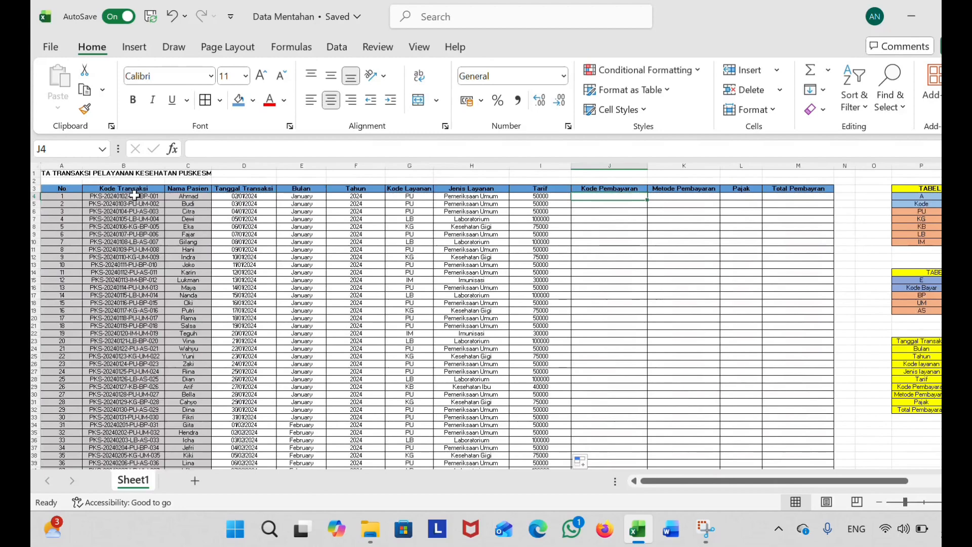
{"action": "type", "text": "=MID"}
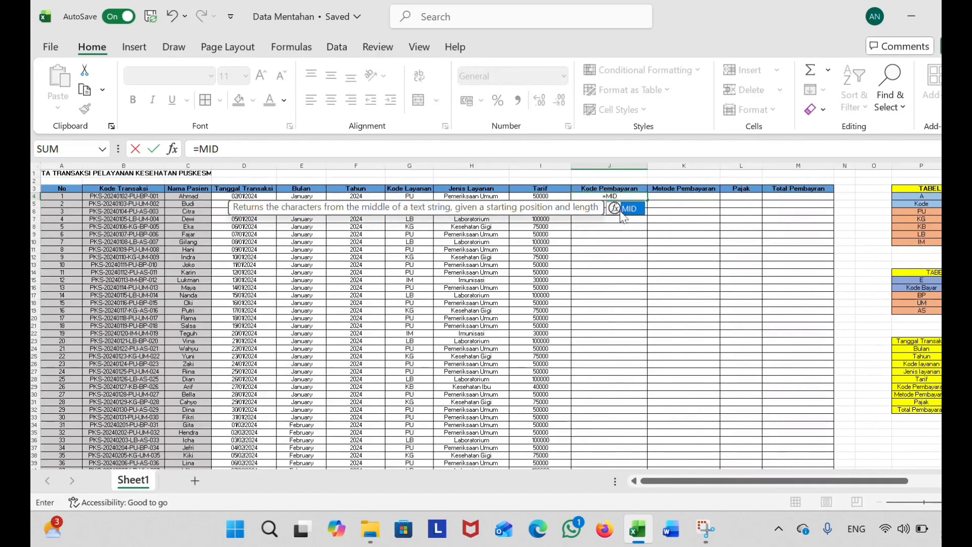
{"action": "double_click", "coordinate": [629, 209]}
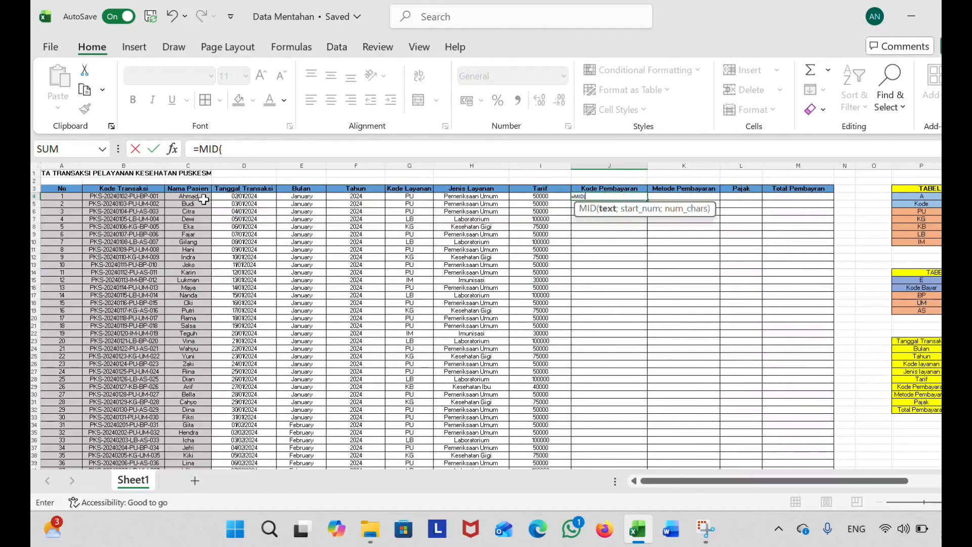
{"action": "left_click", "coordinate": [147, 197]}
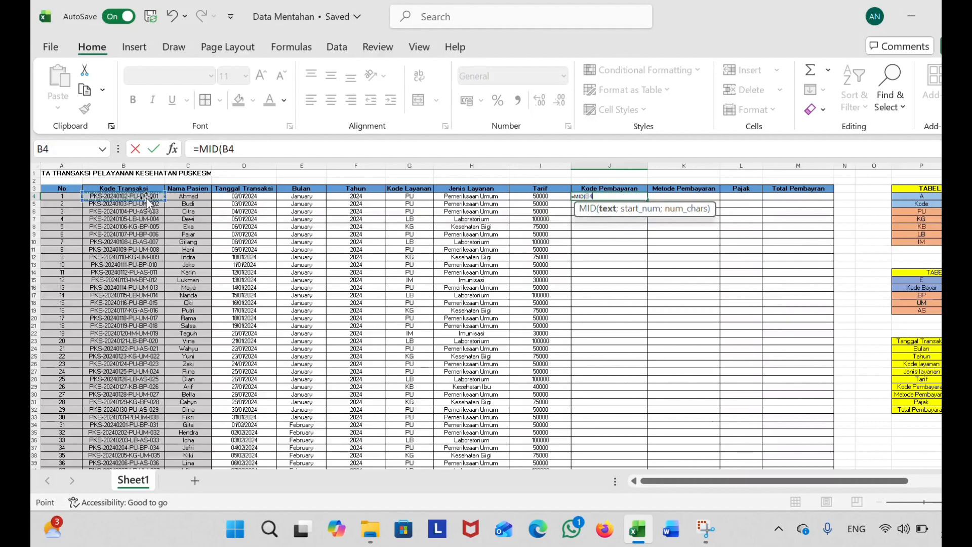
{"action": "type", "text": ";"}
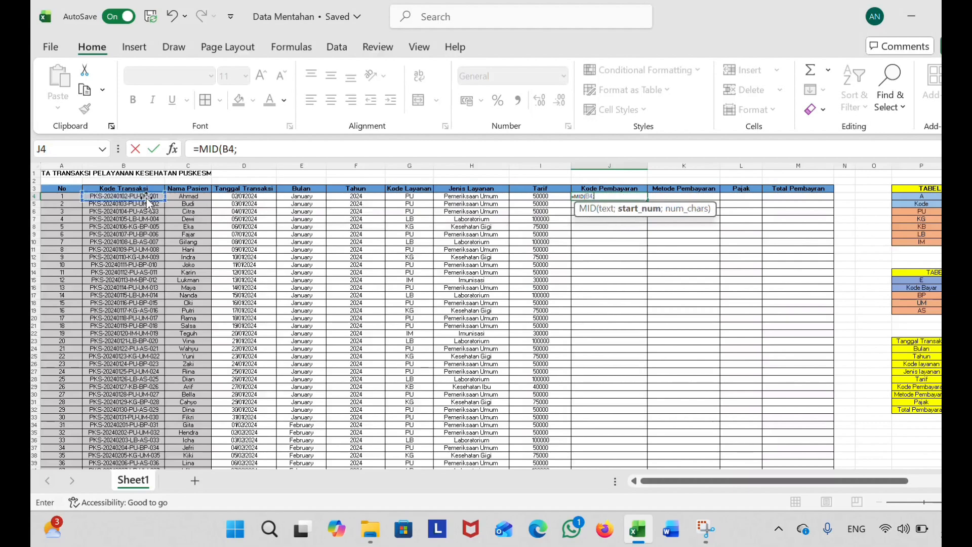
{"action": "type", "text": "17"}
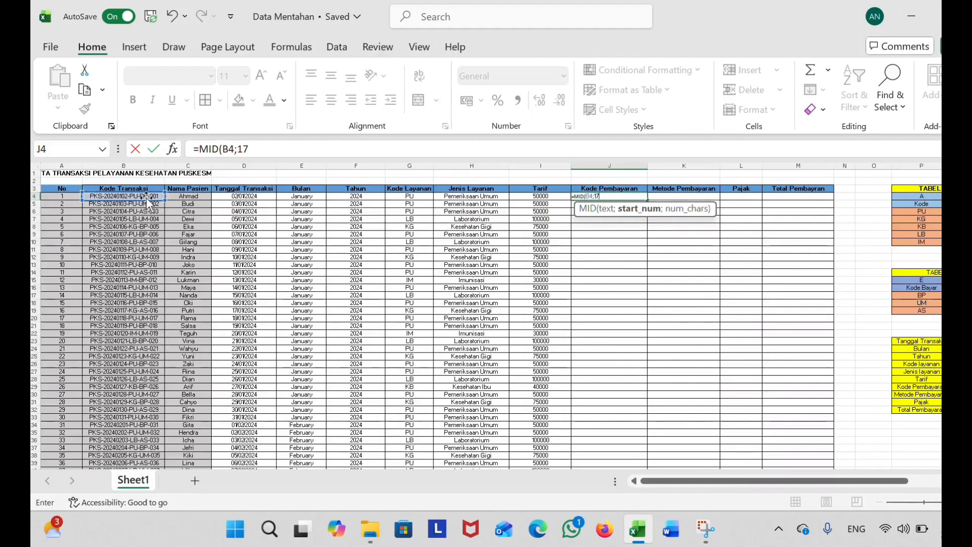
{"action": "type", "text": ";2"}
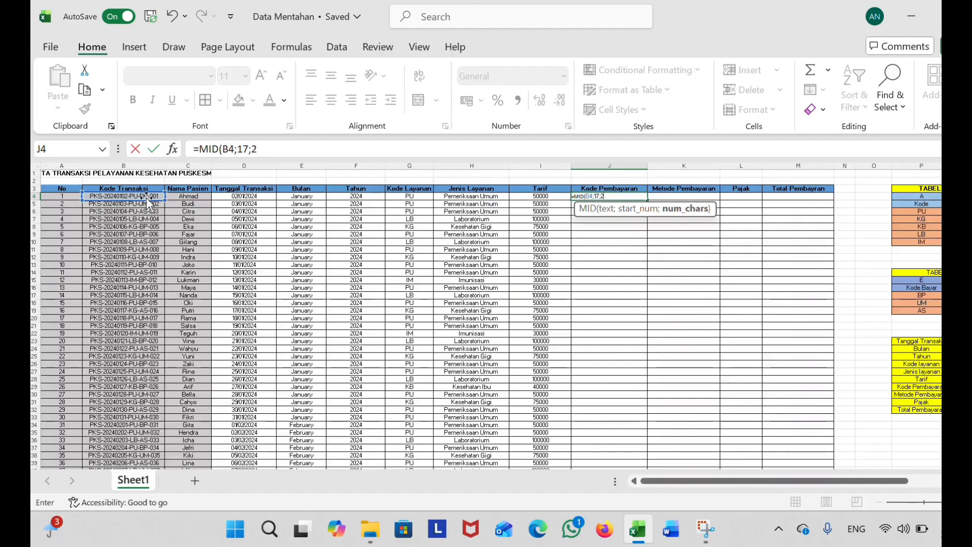
{"action": "type", "text": ")"}
{"action": "key", "text": "Return"}
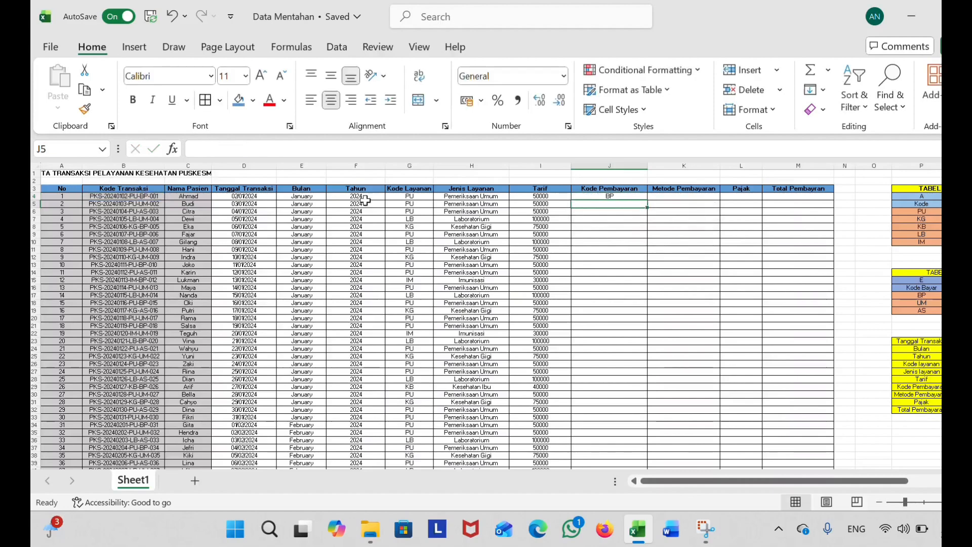
Fill the MID formula from J4 down the Kode Pembayaran column to J153.
{"action": "left_click", "coordinate": [626, 197]}
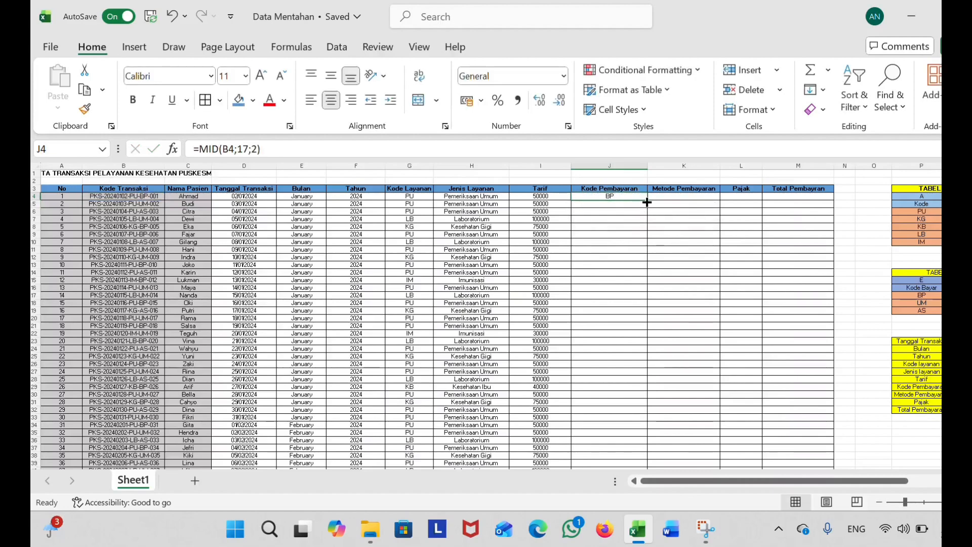
{"action": "left_click_drag", "start_coordinate": [647, 202], "coordinate": [642, 427]}
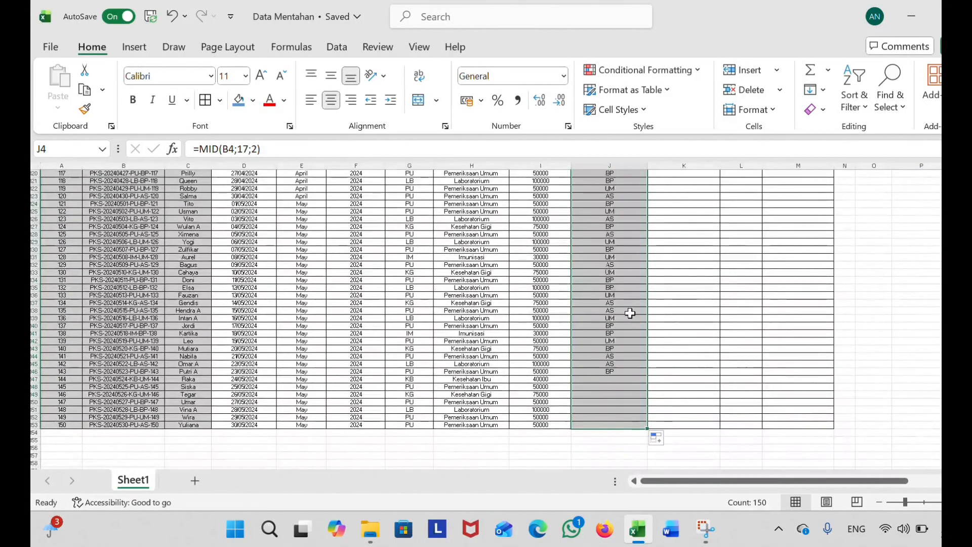
{"action": "scroll", "coordinate": [629, 313], "scroll_direction": "up", "scroll_amount": 20}
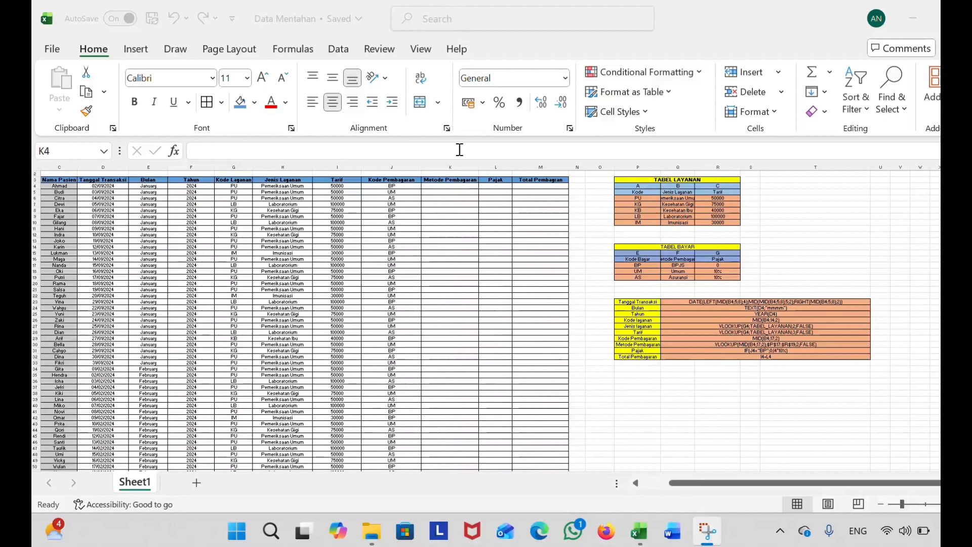
Start a VLOOKUP formula in cell K4 under Metode Pembayaran with MID(B4;17;2) as its lookup value.
{"action": "left_click", "coordinate": [462, 186]}
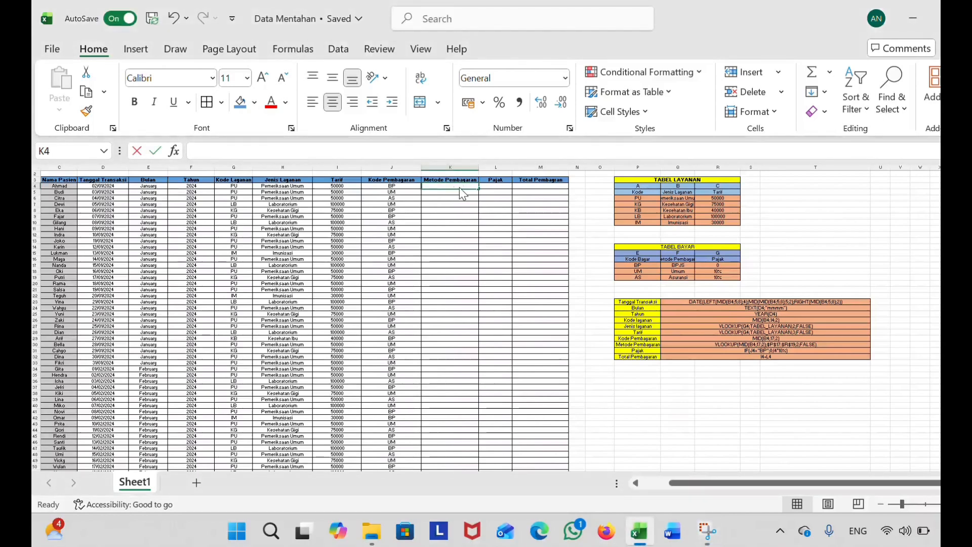
{"action": "type", "text": "="}
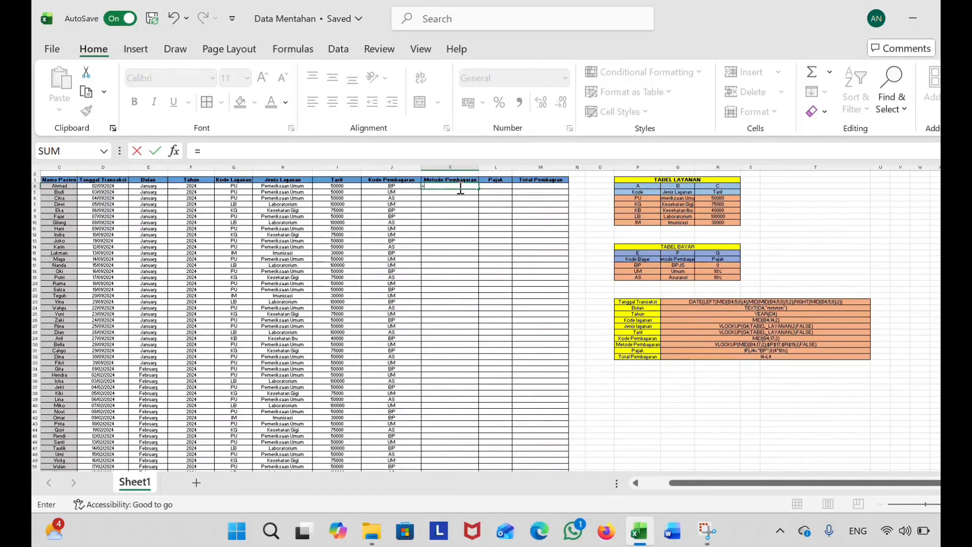
{"action": "type", "text": "V"}
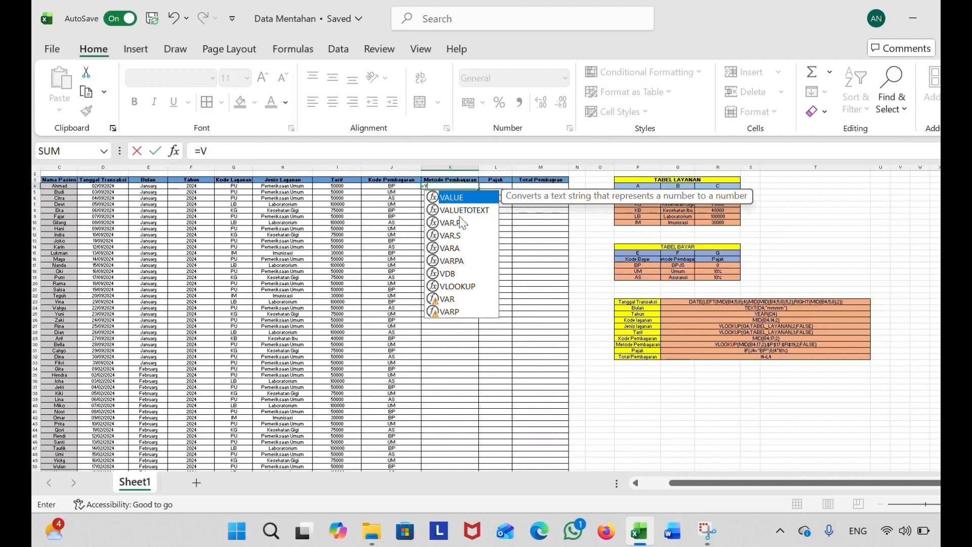
{"action": "double_click", "coordinate": [459, 287]}
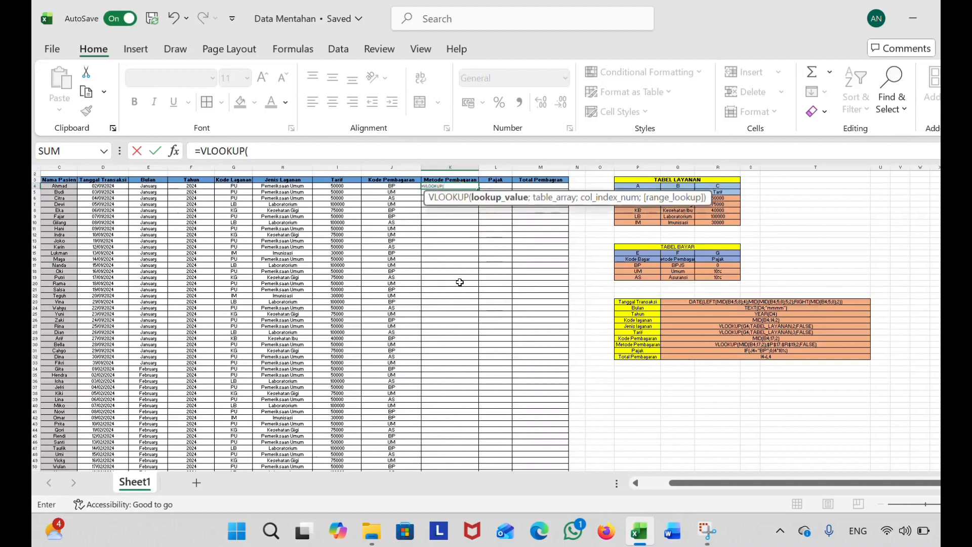
{"action": "type", "text": "MID"}
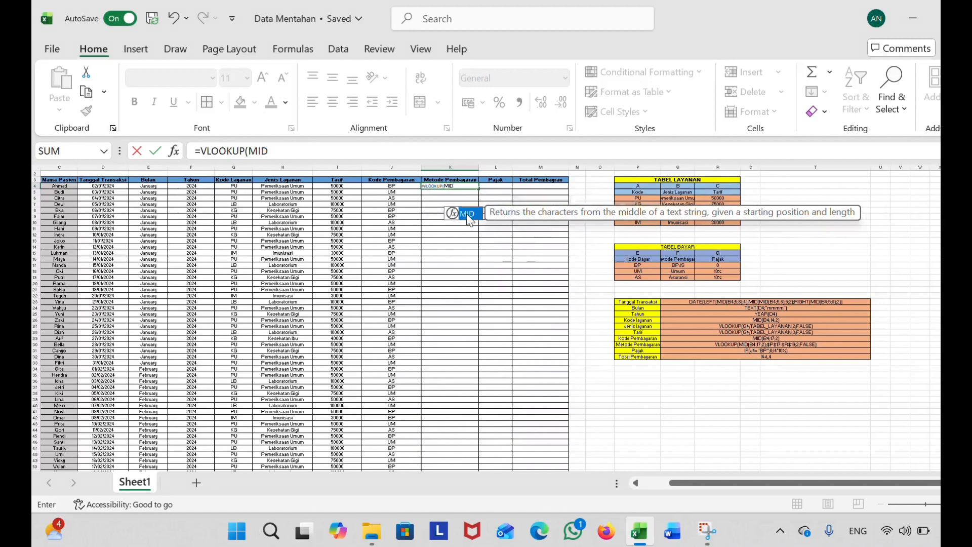
{"action": "double_click", "coordinate": [466, 215]}
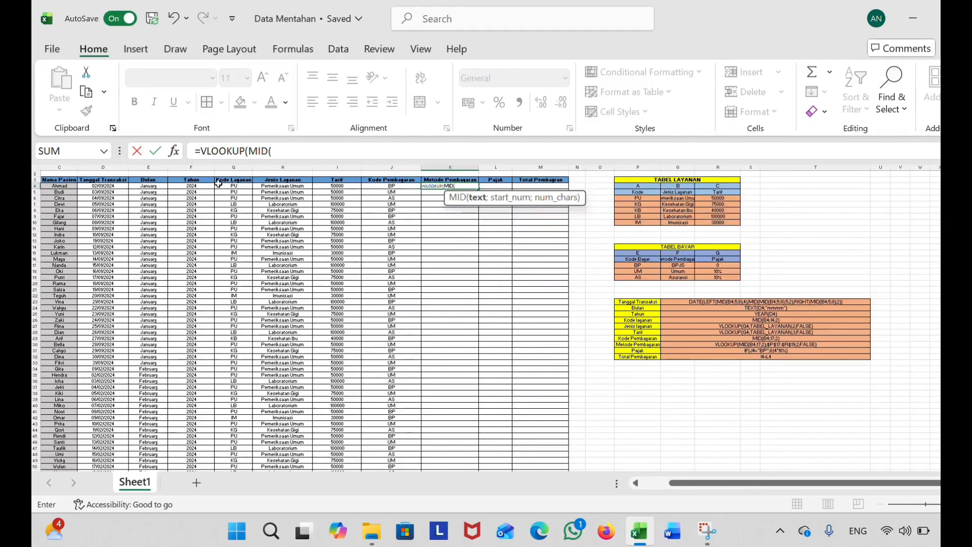
{"action": "scroll", "coordinate": [218, 183], "scroll_direction": "left", "scroll_amount": 3}
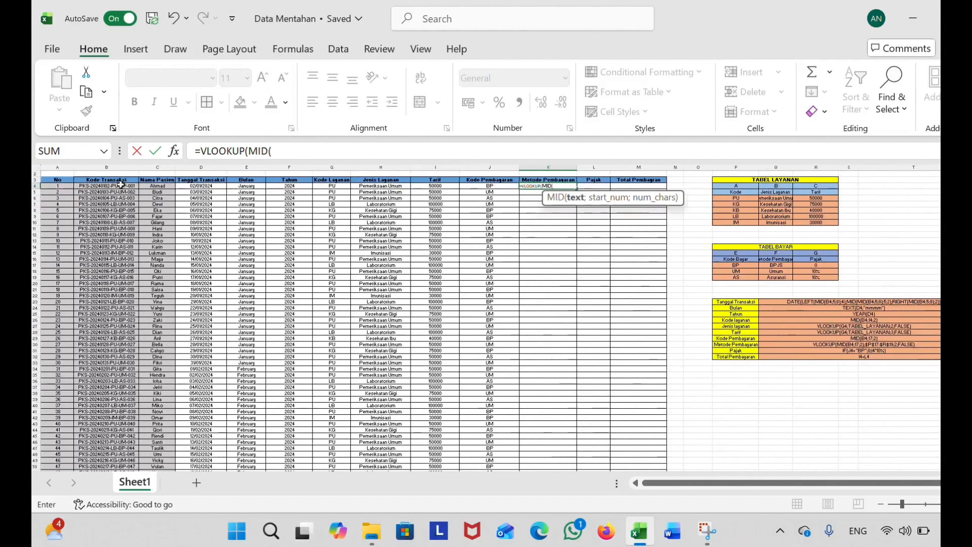
{"action": "left_click", "coordinate": [122, 186]}
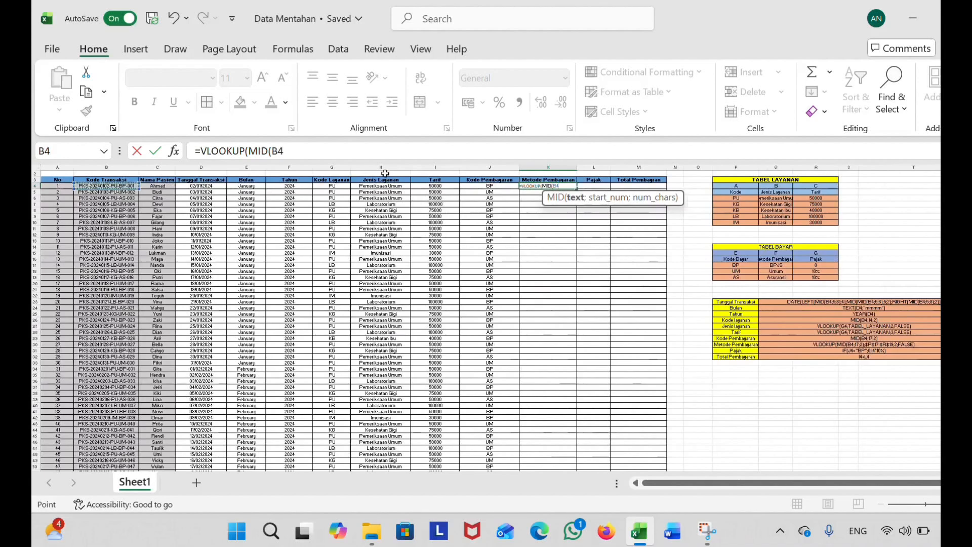
{"action": "type", "text": ";17"}
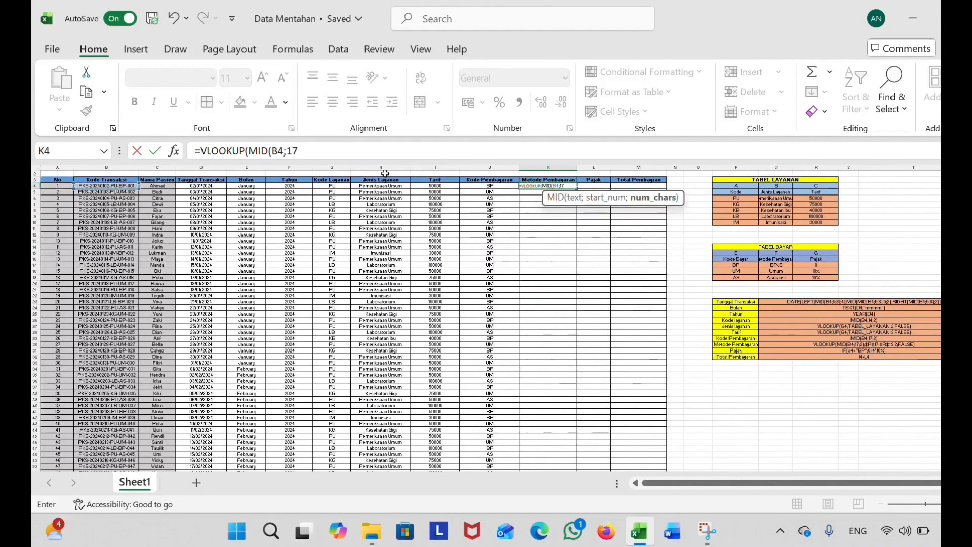
{"action": "type", "text": ";2"}
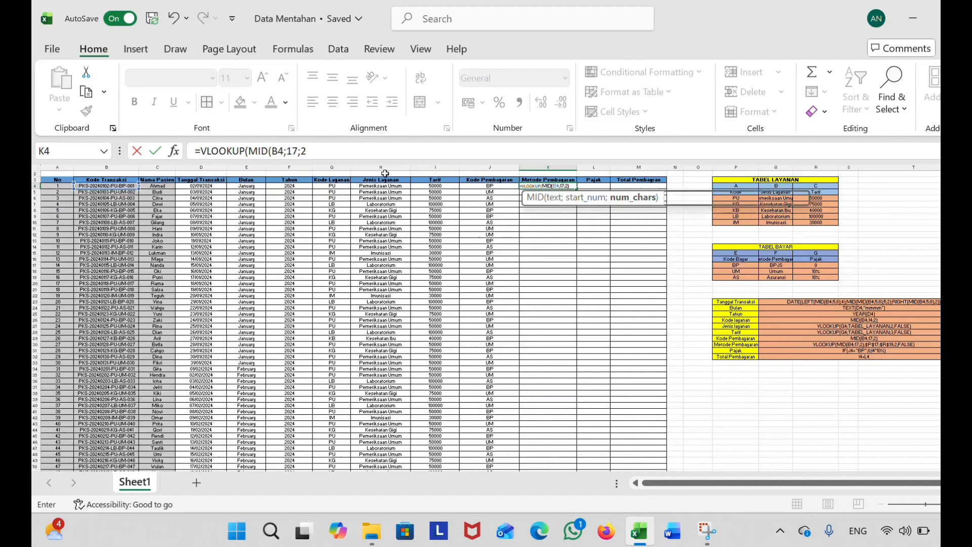
{"action": "type", "text": ")"}
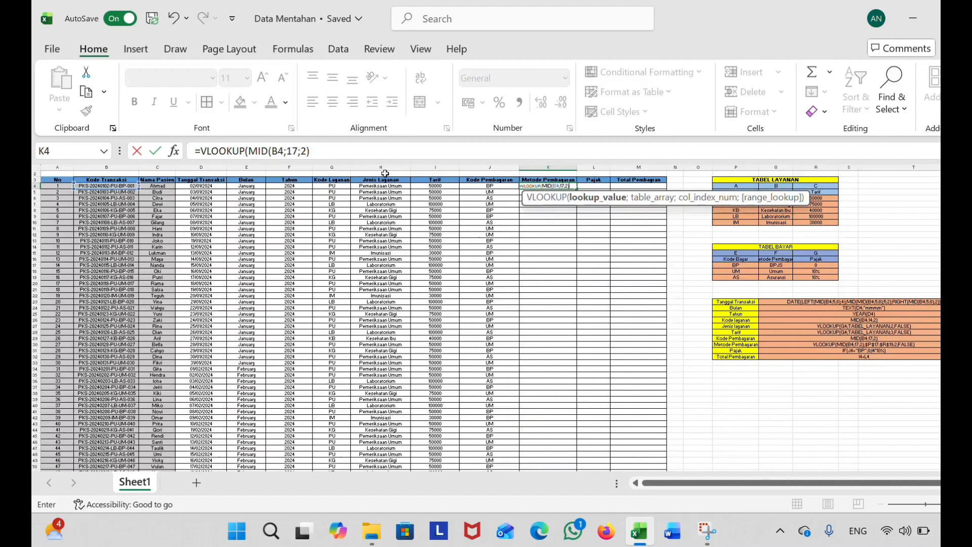
Complete the K4 formula as =VLOOKUP(MID(B4;17;2);$P$17:$R$19;2;FALSE), using the absolute range of TABEL BAYAR.
{"action": "type", "text": ";"}
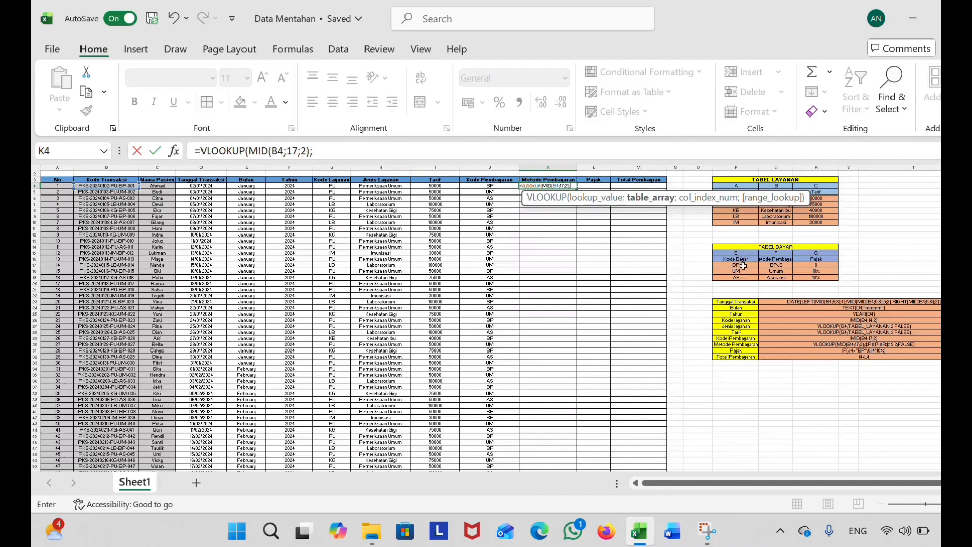
{"action": "left_click_drag", "start_coordinate": [742, 266], "coordinate": [805, 278]}
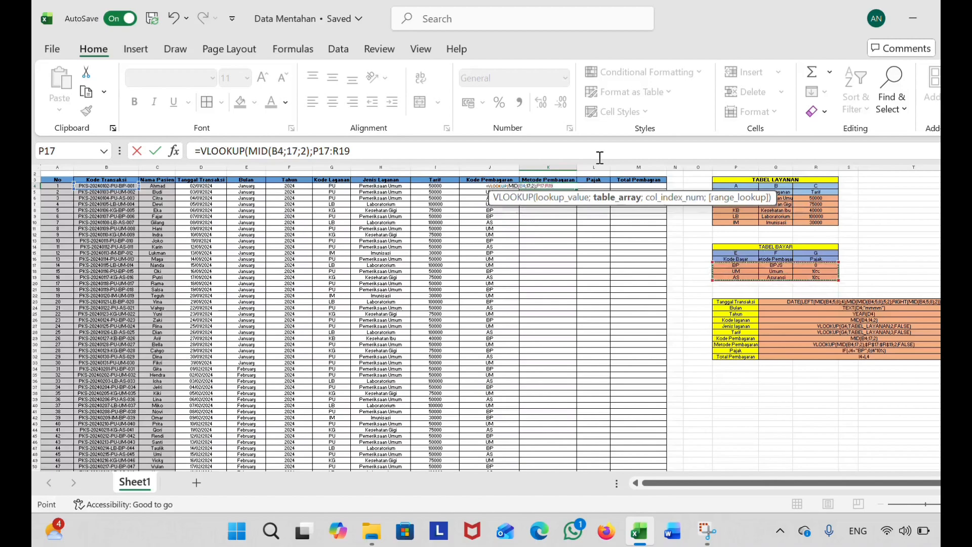
{"action": "left_click", "coordinate": [466, 147]}
{"action": "key", "text": "F4"}
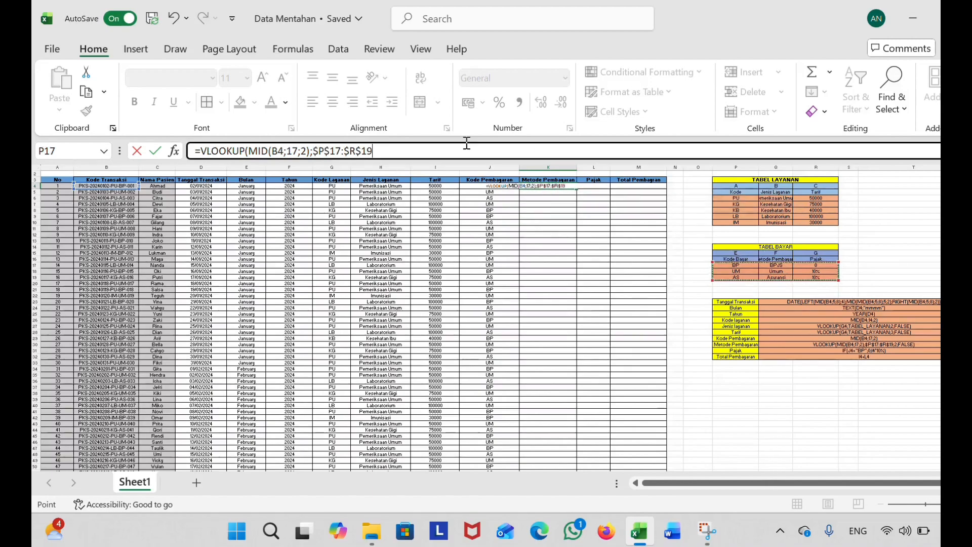
{"action": "type", "text": ";"}
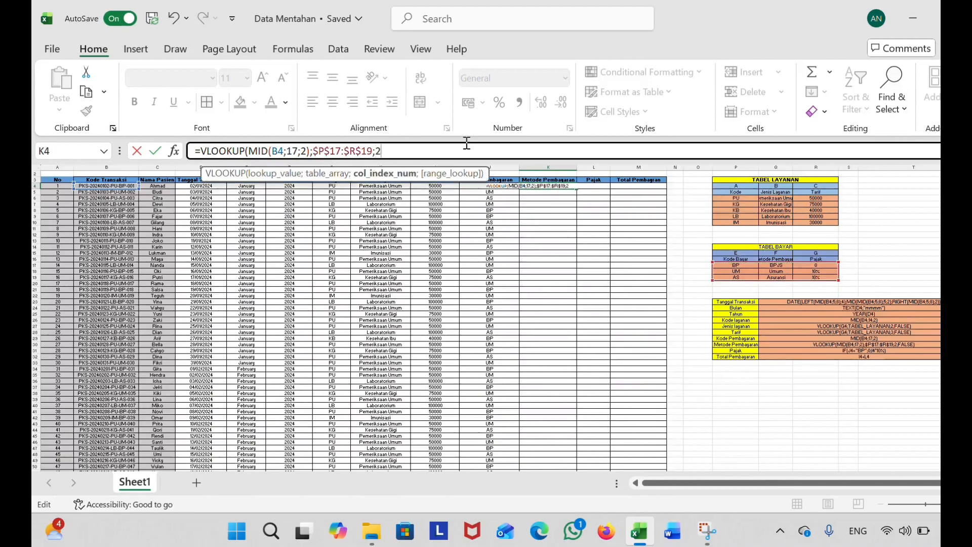
{"action": "type", "text": "2;"}
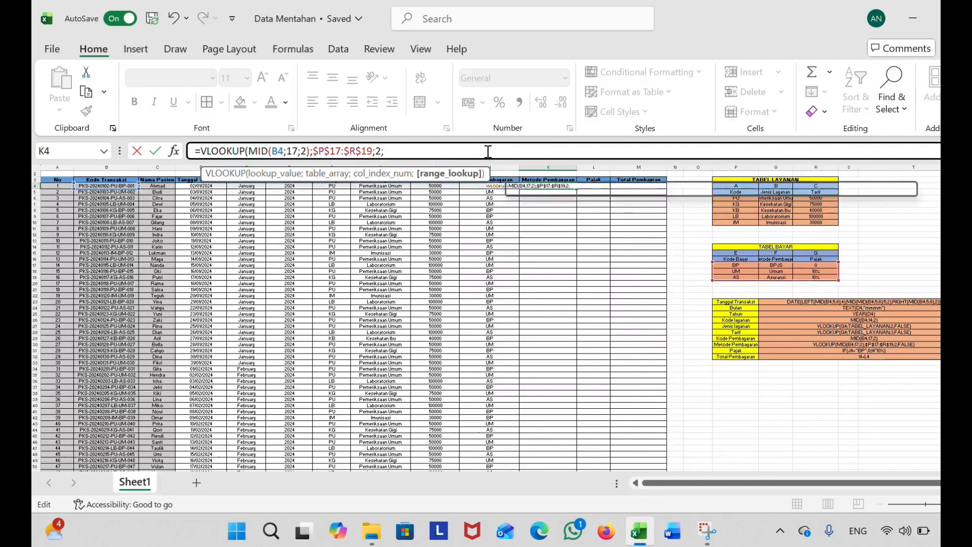
{"action": "type", "text": "FALSE"}
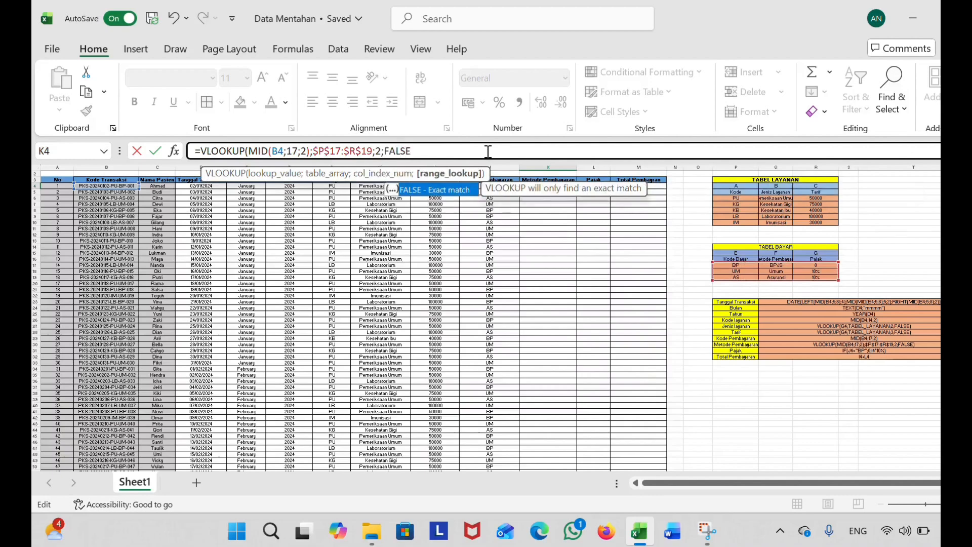
{"action": "type", "text": ")"}
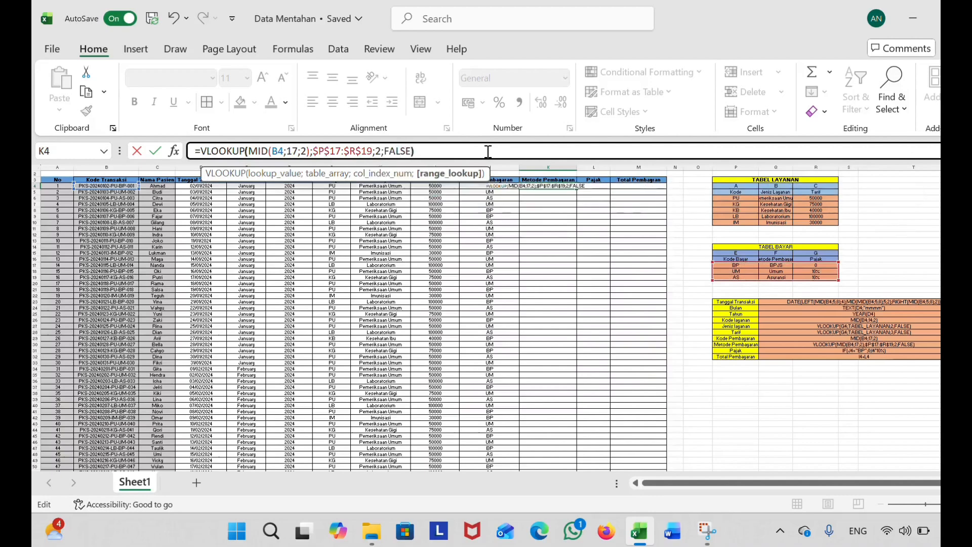
{"action": "key", "text": "Return"}
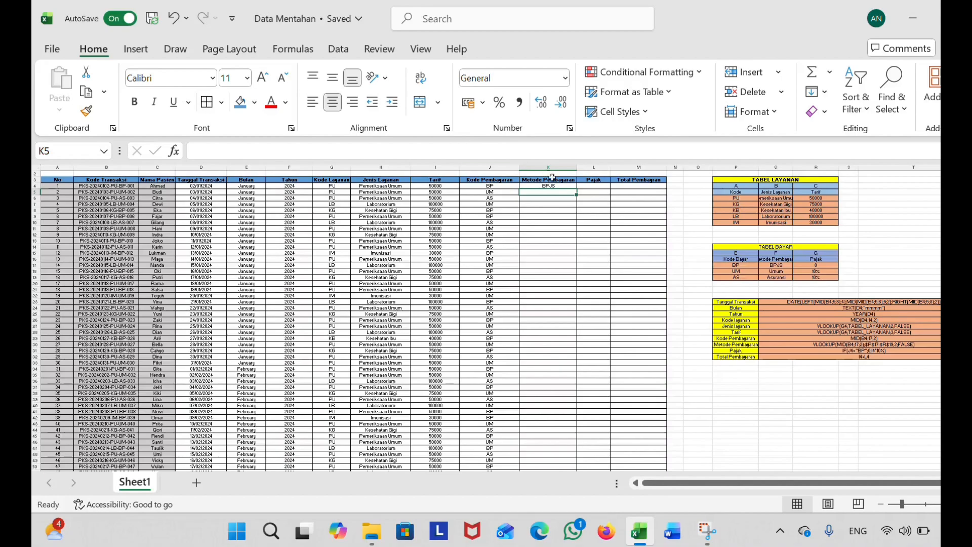
Fill the VLOOKUP formula from K4 down the Metode Pembayaran column to K153.
{"action": "left_click_drag", "start_coordinate": [560, 187], "coordinate": [577, 462]}
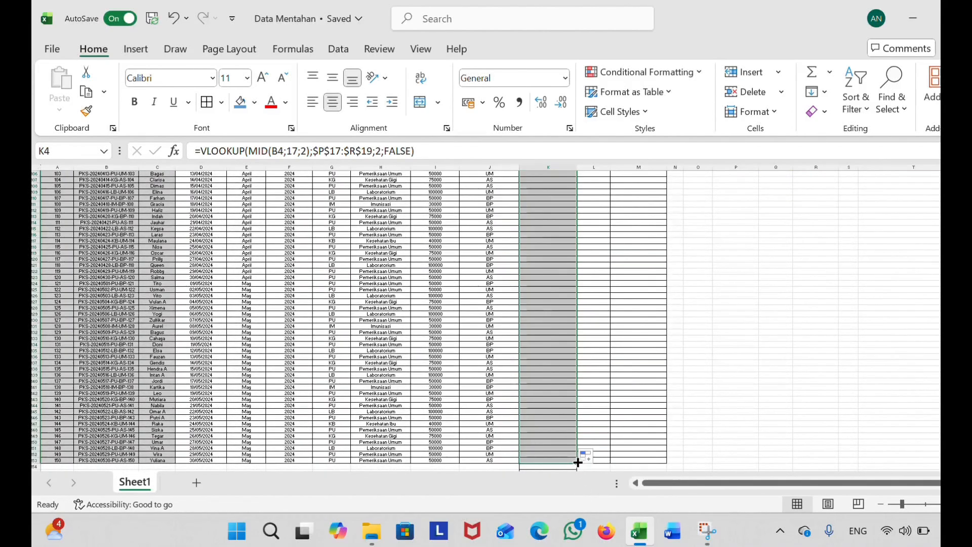
{"action": "scroll", "coordinate": [595, 340], "scroll_direction": "up", "scroll_amount": 20}
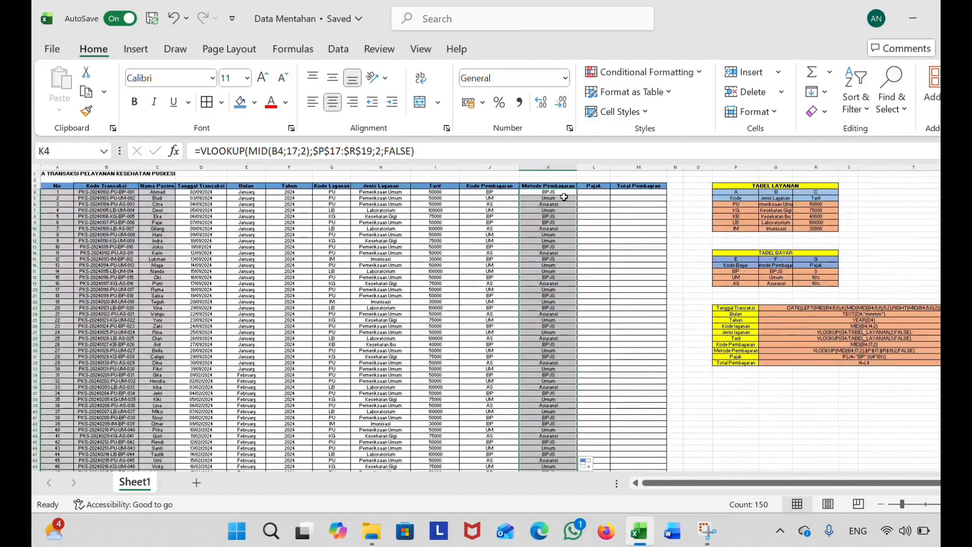
Enter the formula =IF(J4="BP";0) in cell L4 under Pajak to set zero tax for BP payments.
{"action": "left_click", "coordinate": [593, 191]}
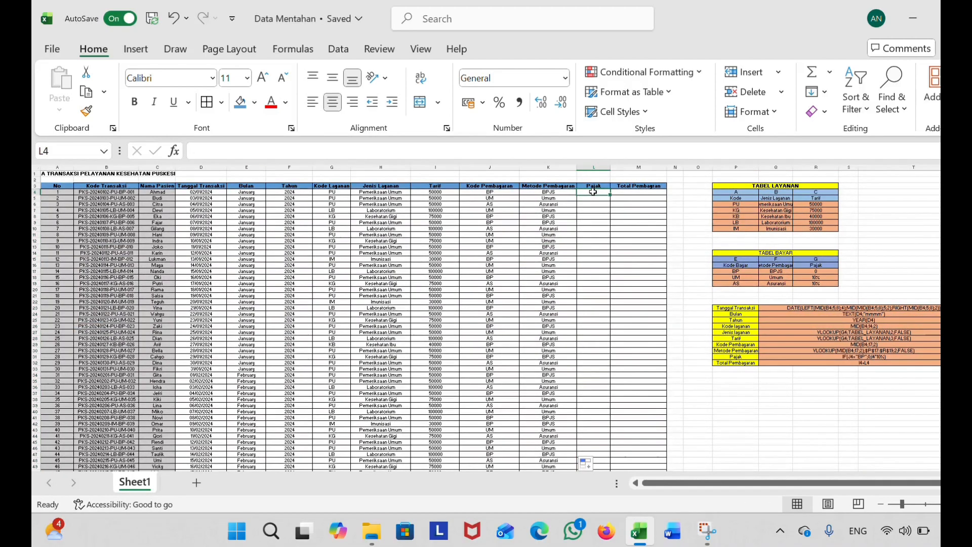
{"action": "type", "text": "="}
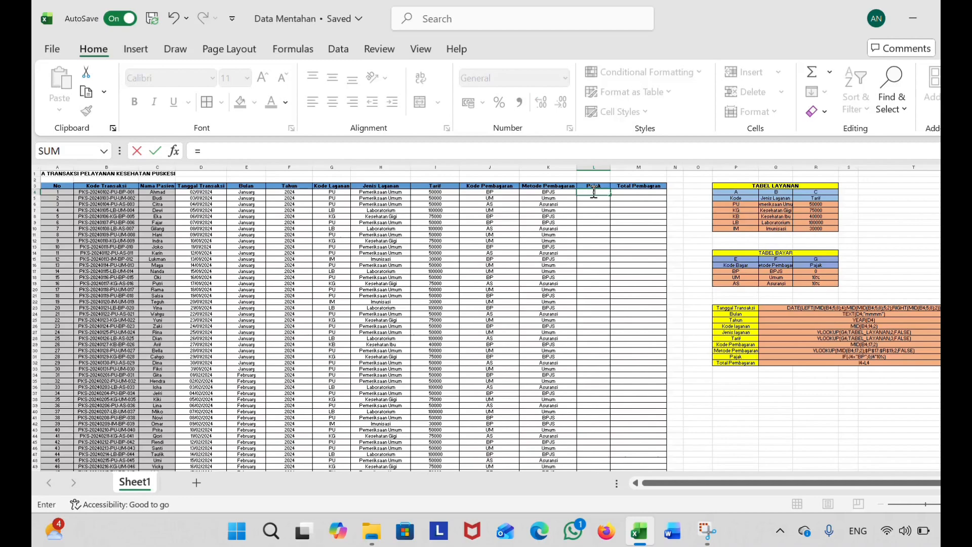
{"action": "type", "text": "1F"}
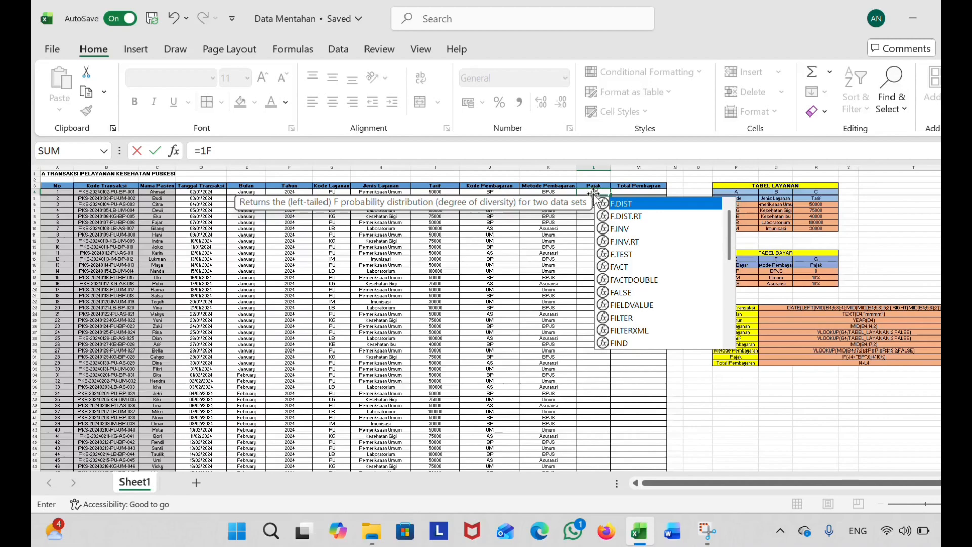
{"action": "key", "text": "BackSpace"}
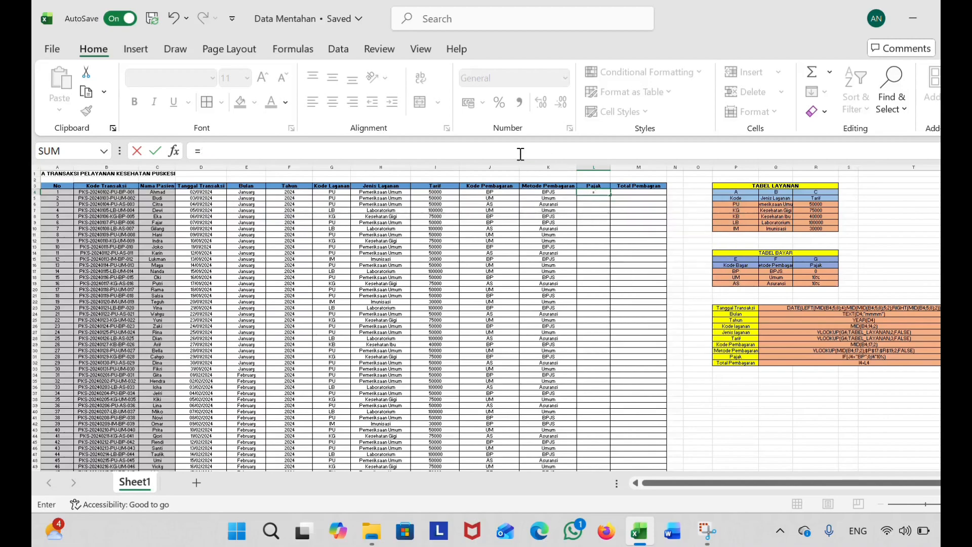
{"action": "type", "text": "IF"}
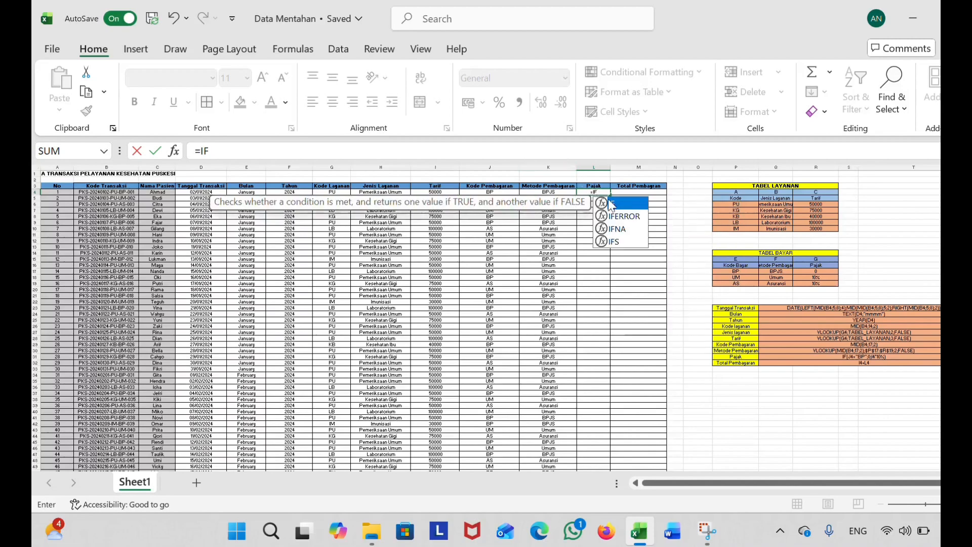
{"action": "double_click", "coordinate": [620, 204]}
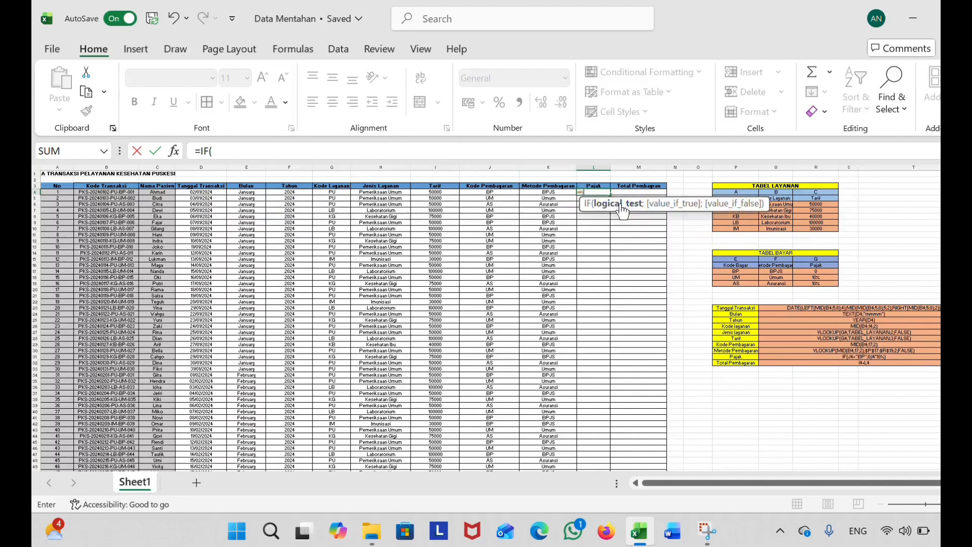
{"action": "left_click", "coordinate": [487, 195]}
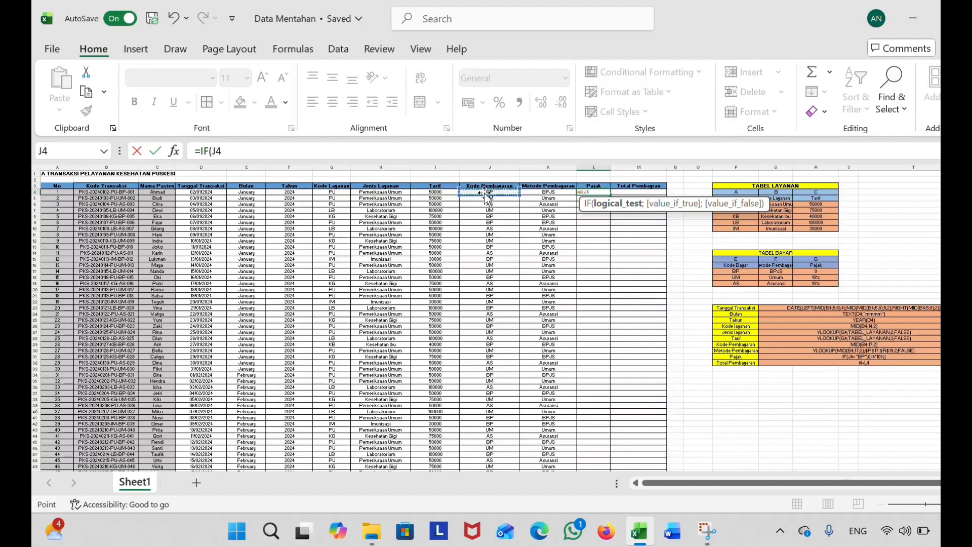
{"action": "type", "text": "=\"BP\""}
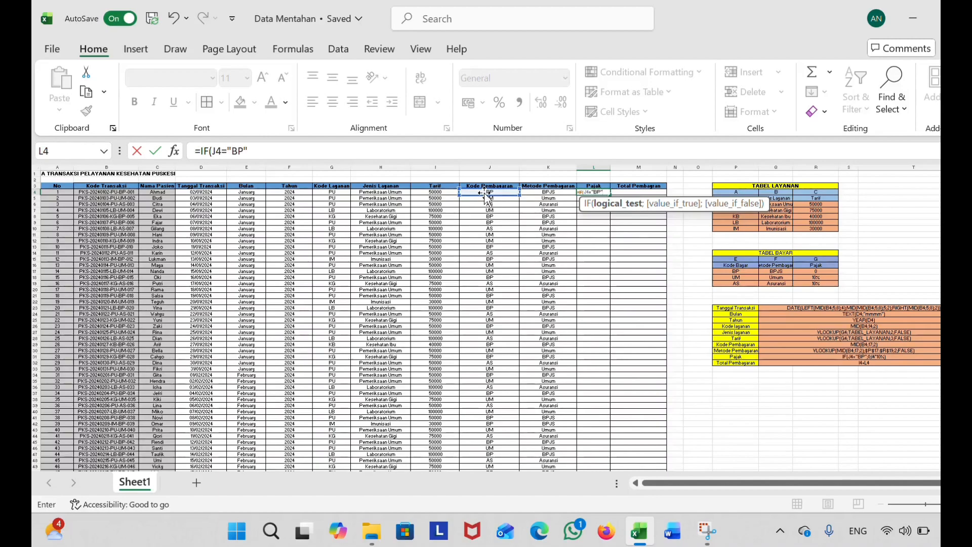
{"action": "type", "text": ";0"}
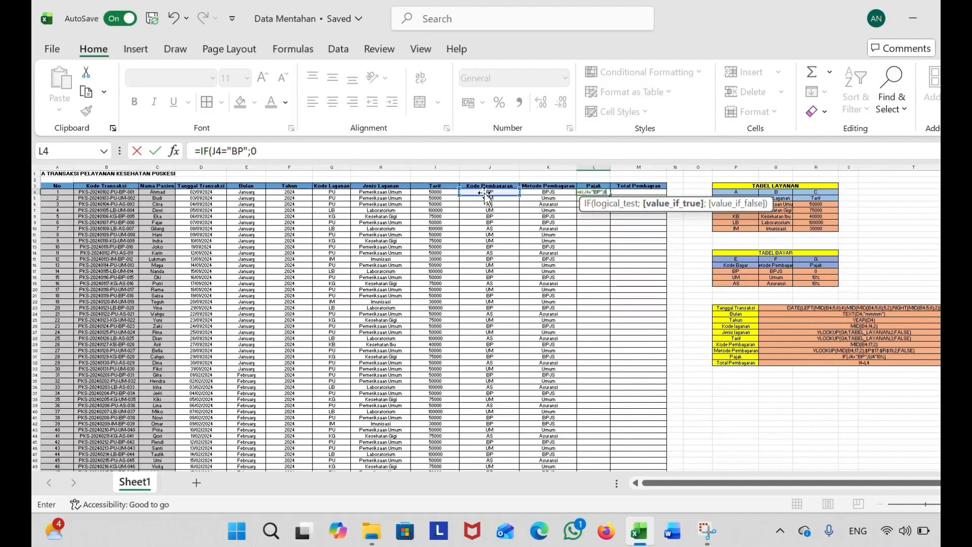
{"action": "left_click", "coordinate": [436, 193]}
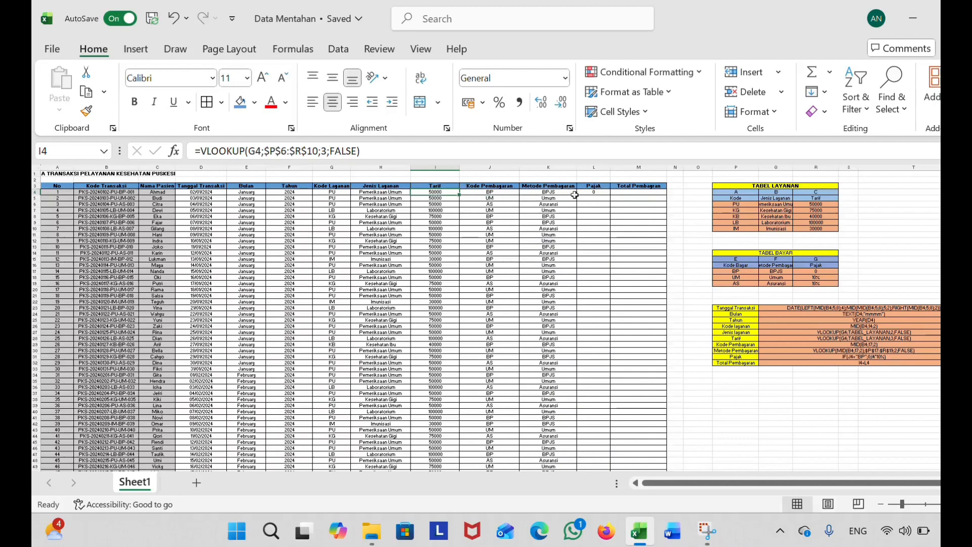
Extend the Pajak formula in L4 to =IF(J4="BP";0;I4*10%) so non-BP payments are taxed at 10% of the tariff.
{"action": "left_click", "coordinate": [588, 187]}
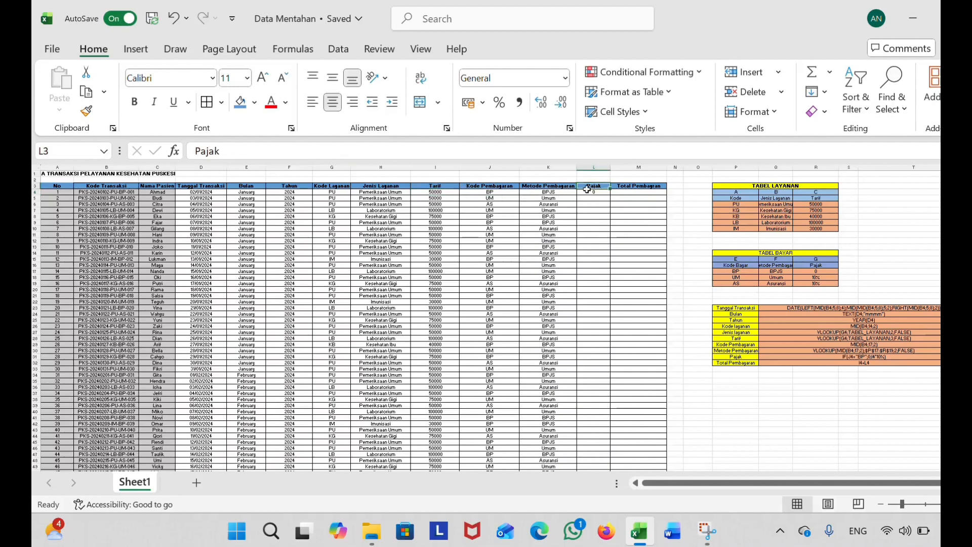
{"action": "left_click", "coordinate": [590, 192]}
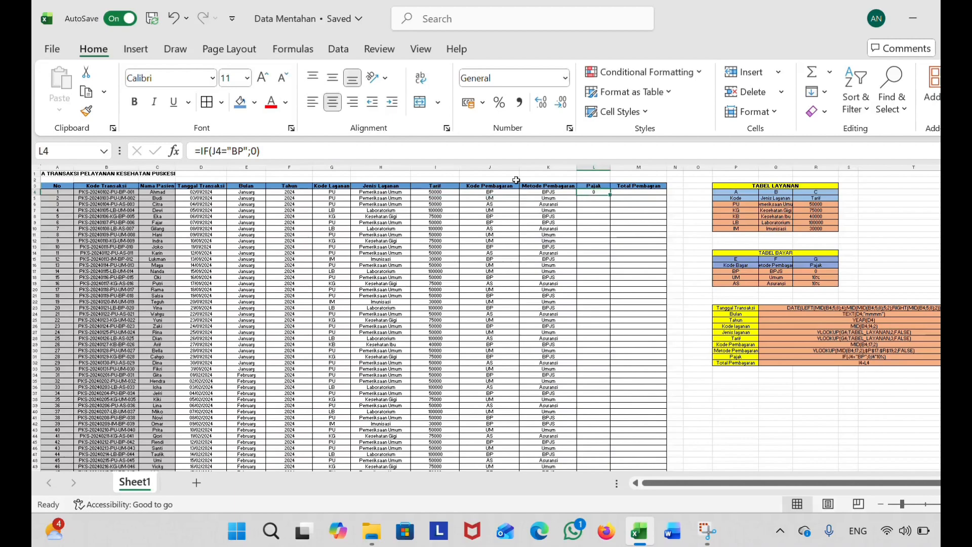
{"action": "left_click", "coordinate": [283, 149]}
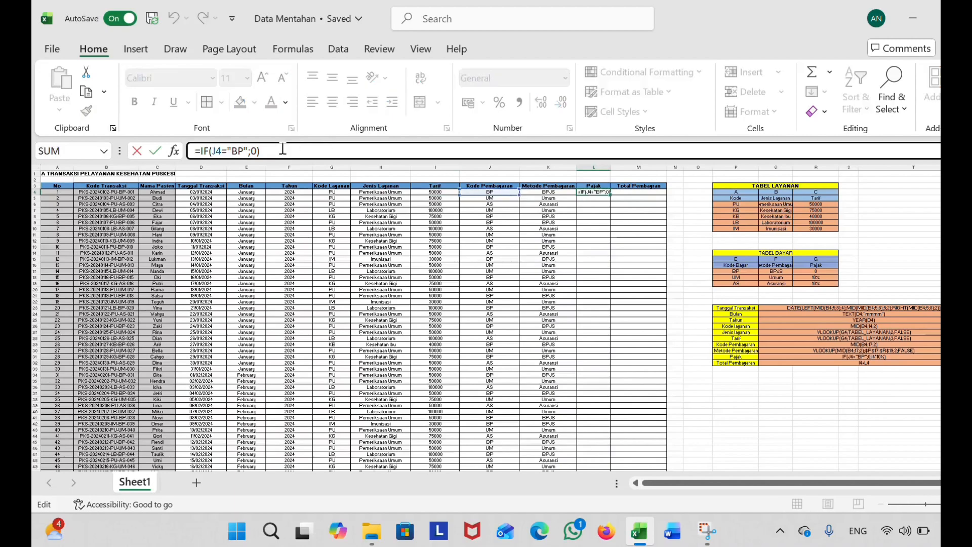
{"action": "key", "text": "BackSpace"}
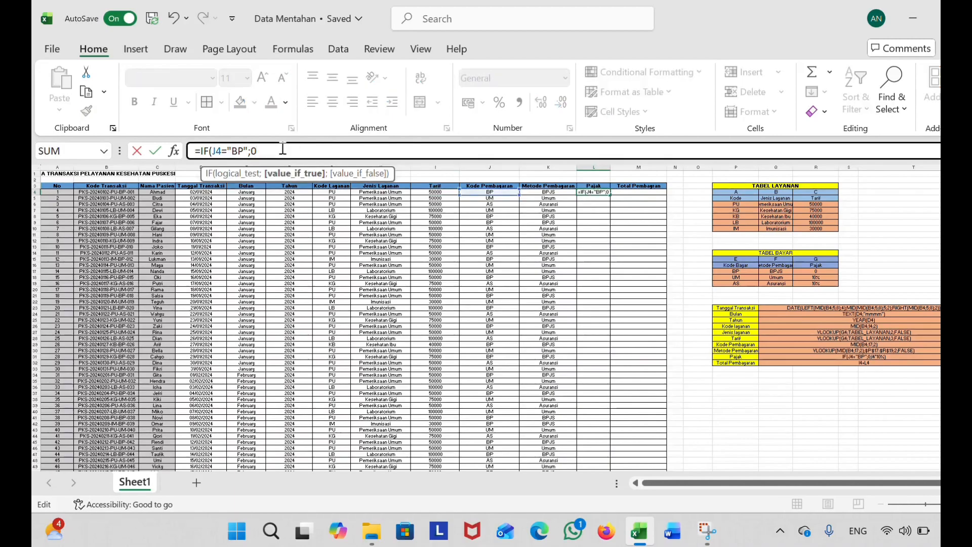
{"action": "type", "text": ";"}
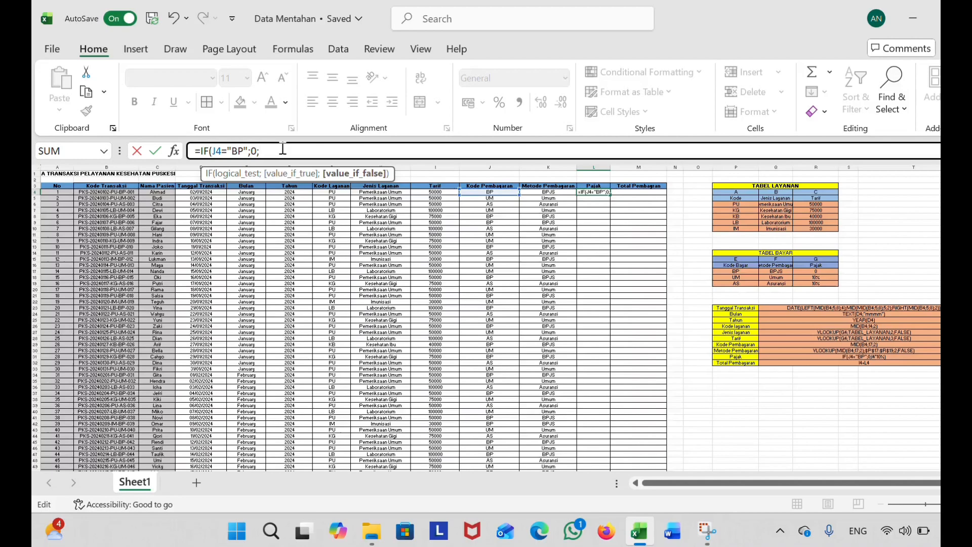
{"action": "left_click", "coordinate": [444, 193]}
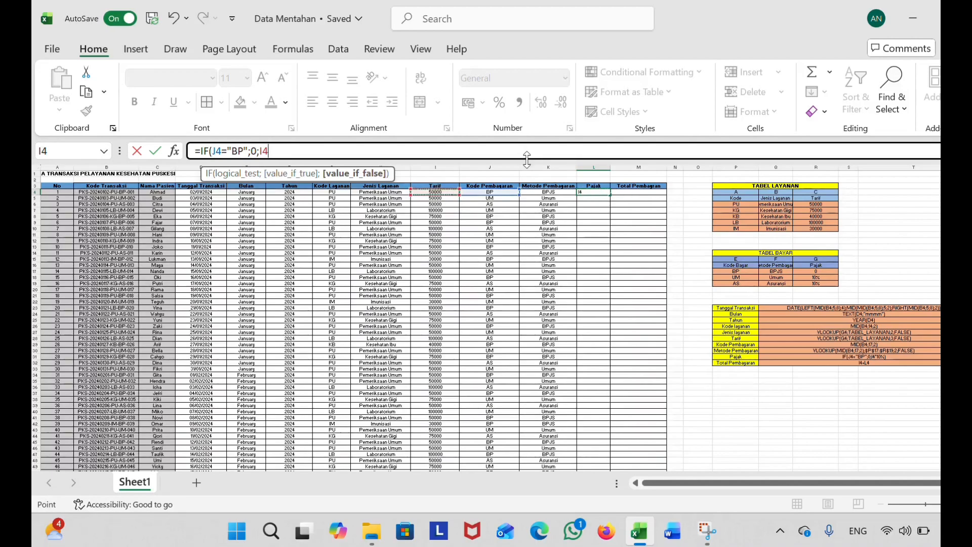
{"action": "type", "text": "8"}
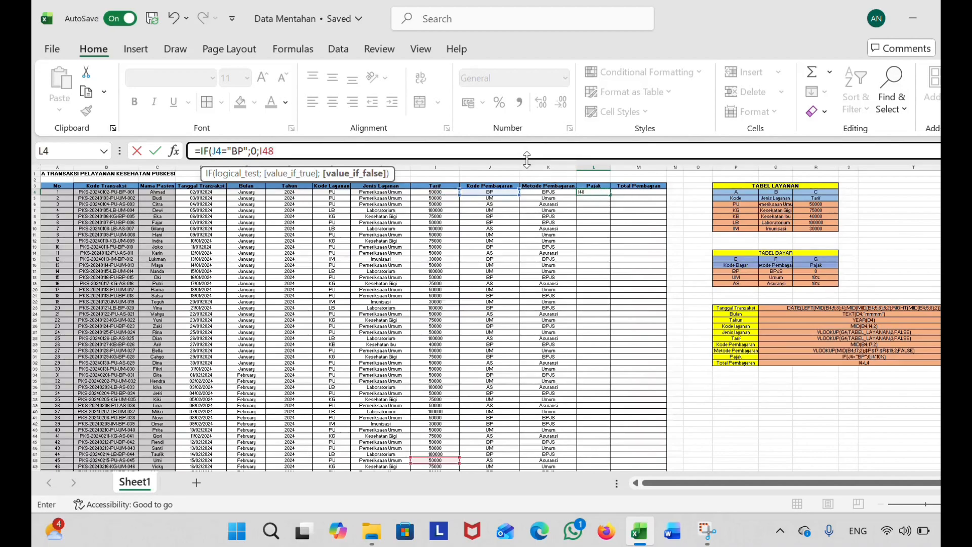
{"action": "key", "text": "BackSpace"}
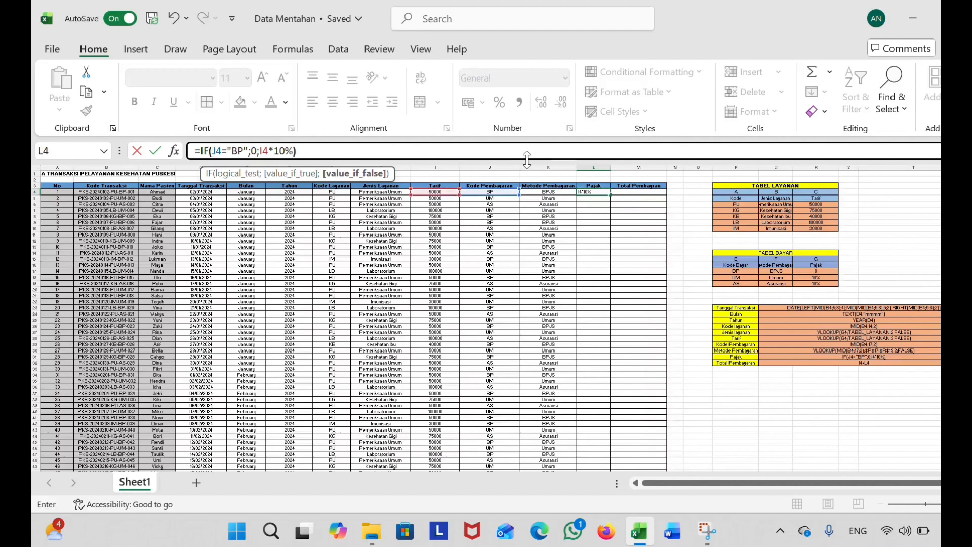
{"action": "key", "text": "Return"}
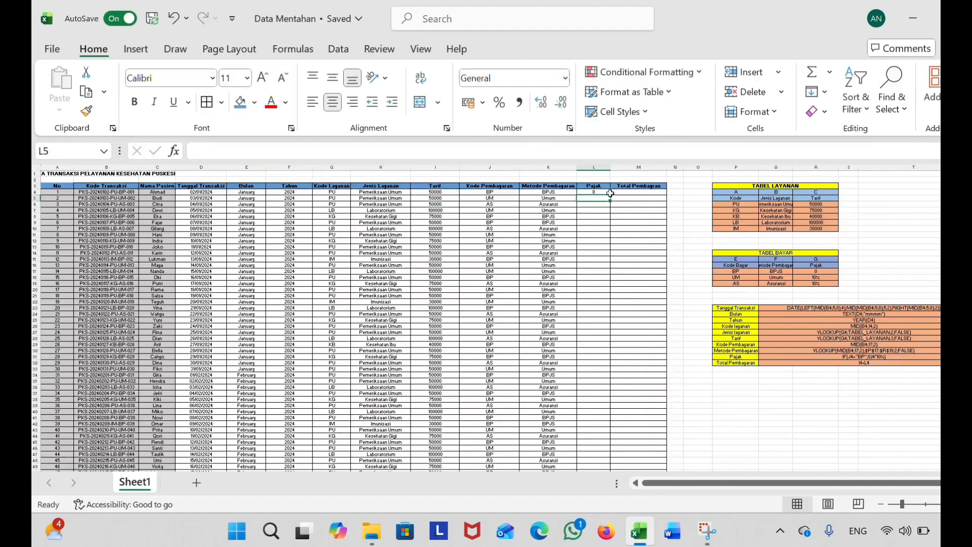
Fill the tax formula from L4 down the Pajak column to L153.
{"action": "left_click", "coordinate": [595, 193]}
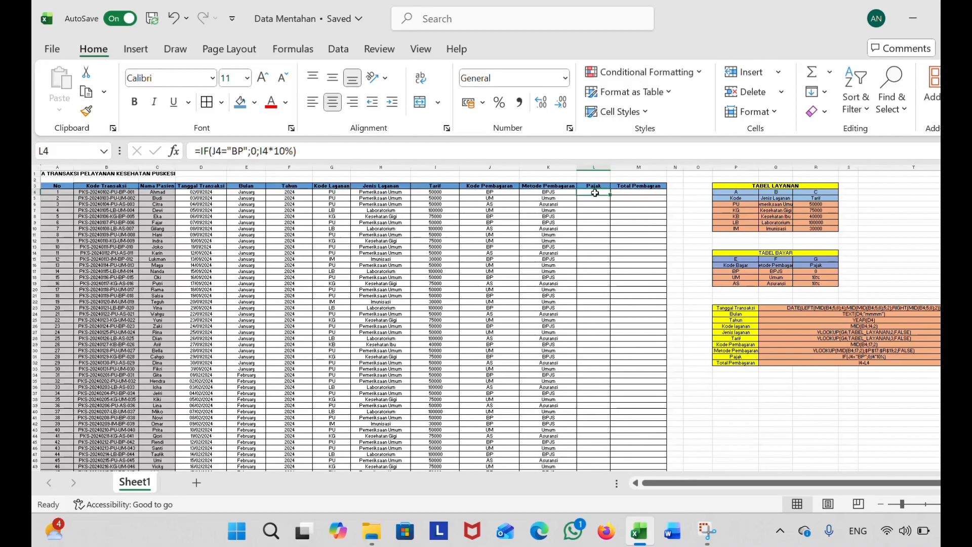
{"action": "left_click_drag", "start_coordinate": [610, 195], "coordinate": [612, 445]}
{"action": "scroll", "coordinate": [546, 322], "scroll_direction": "up", "scroll_amount": 20}
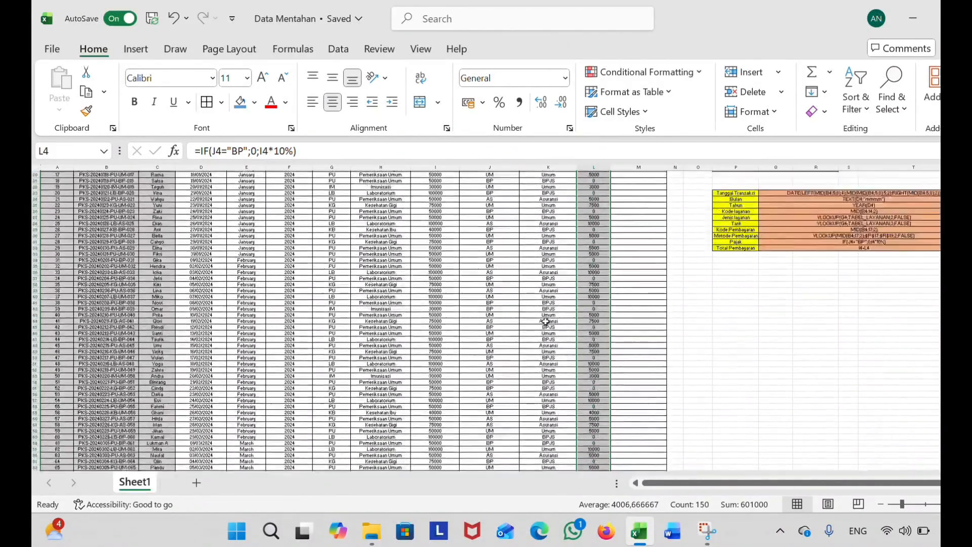
{"action": "scroll", "coordinate": [546, 322], "scroll_direction": "up", "scroll_amount": 6}
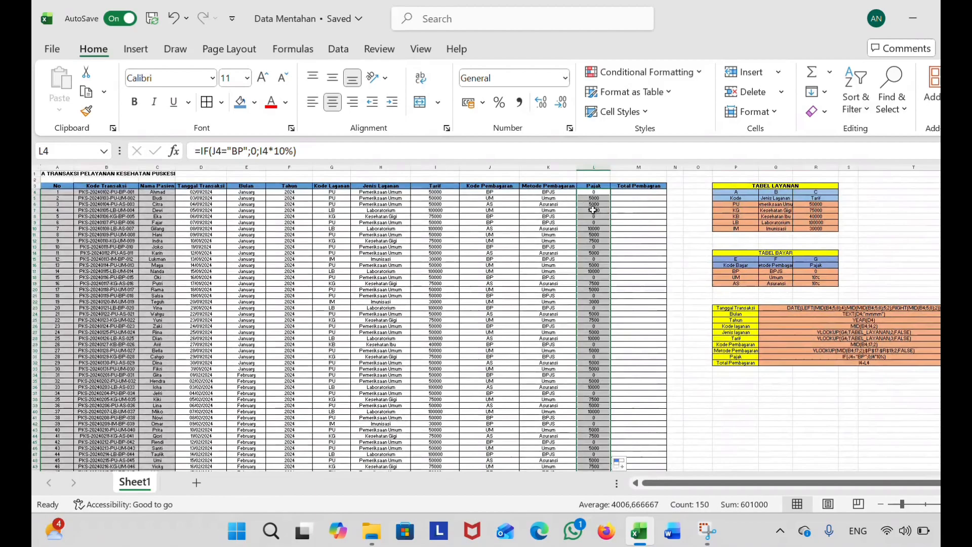
Enter the formula =I4+L4 in cell M4 under Total Pembayaran to add the tariff and tax.
{"action": "left_click", "coordinate": [631, 193]}
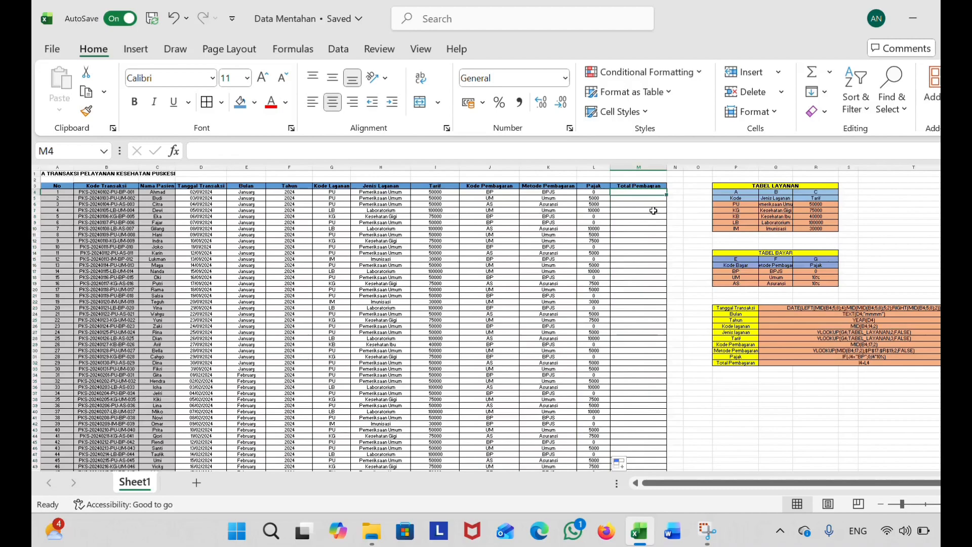
{"action": "left_click", "coordinate": [643, 187]}
{"action": "left_click", "coordinate": [644, 193]}
{"action": "type", "text": "="}
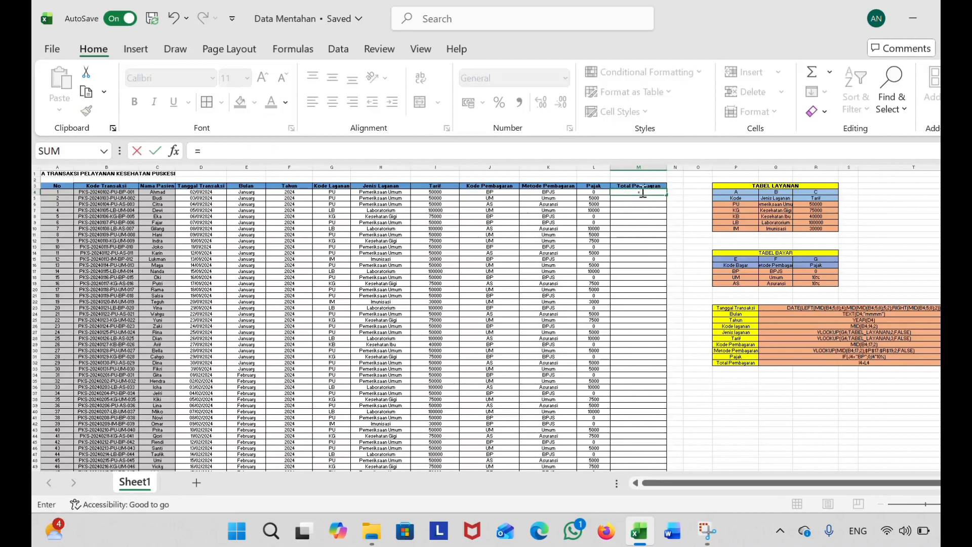
{"action": "left_click", "coordinate": [447, 194]}
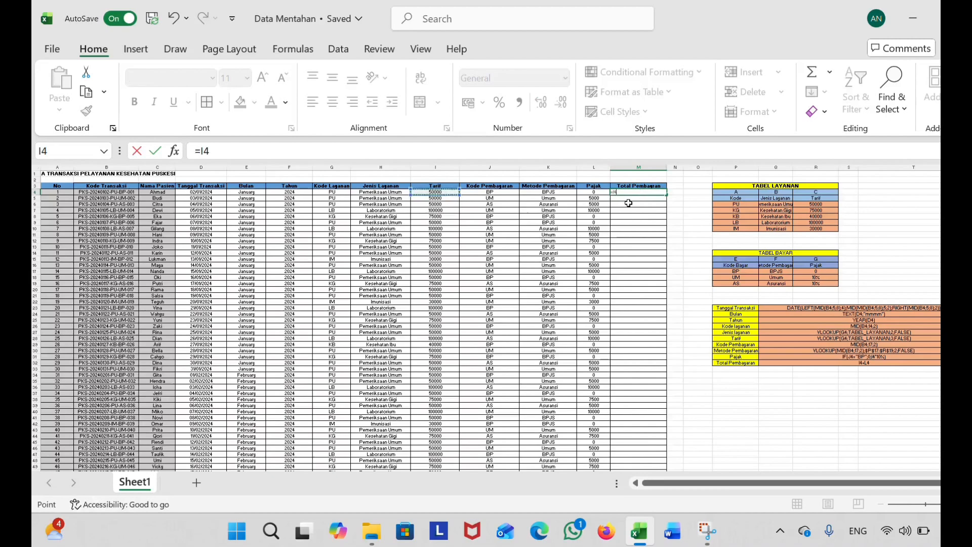
{"action": "type", "text": "+"}
{"action": "left_click", "coordinate": [604, 193]}
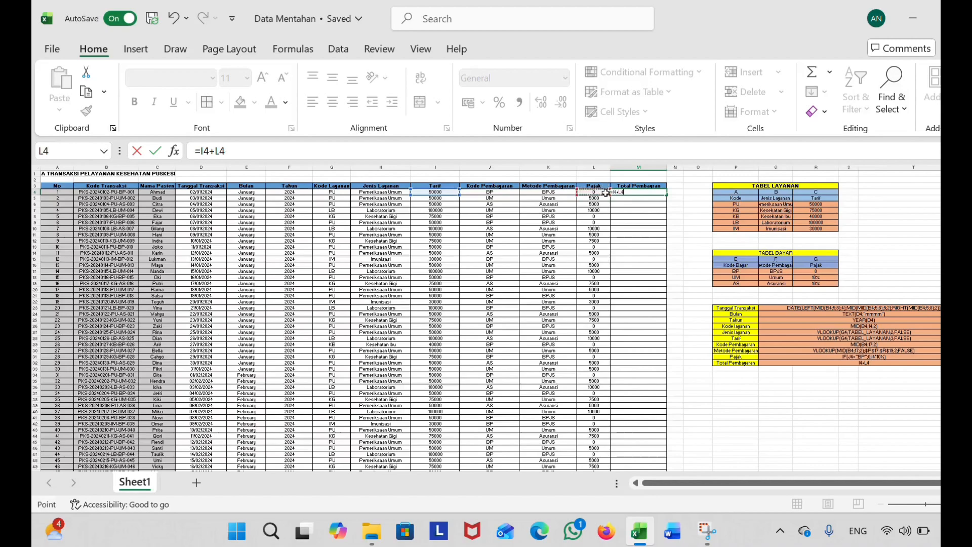
{"action": "key", "text": "Return"}
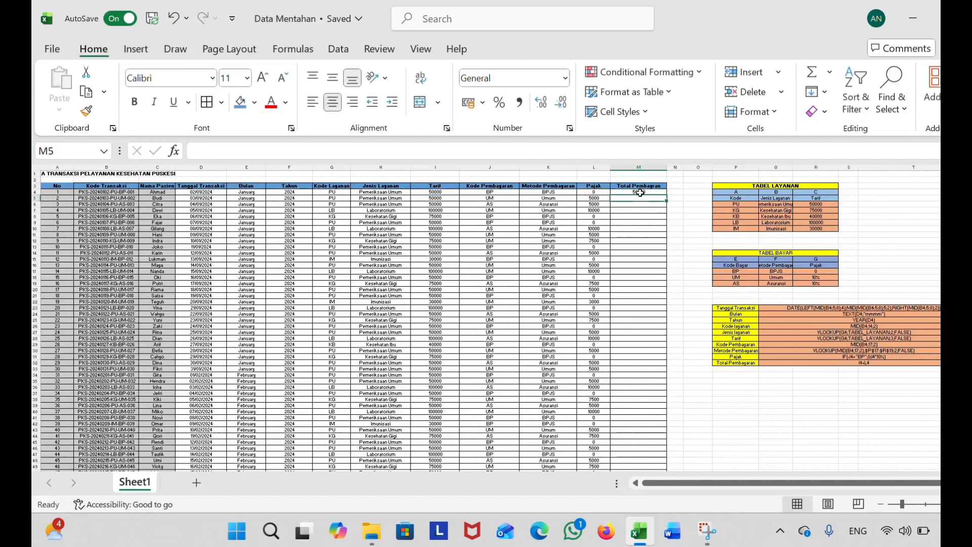
Fill the total formula from M4 down the Total Pembayaran column to M153.
{"action": "left_click", "coordinate": [657, 191]}
{"action": "left_click_drag", "start_coordinate": [659, 191], "coordinate": [649, 458]}
{"action": "scroll", "coordinate": [601, 330], "scroll_direction": "up", "scroll_amount": 20}
{"action": "scroll", "coordinate": [603, 333], "scroll_direction": "up", "scroll_amount": 5}
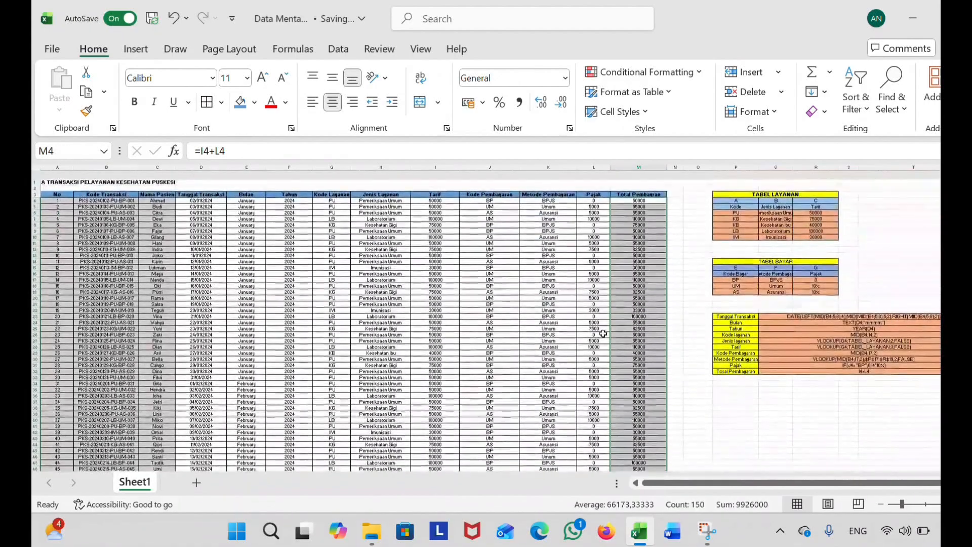
{"action": "left_click", "coordinate": [700, 296]}
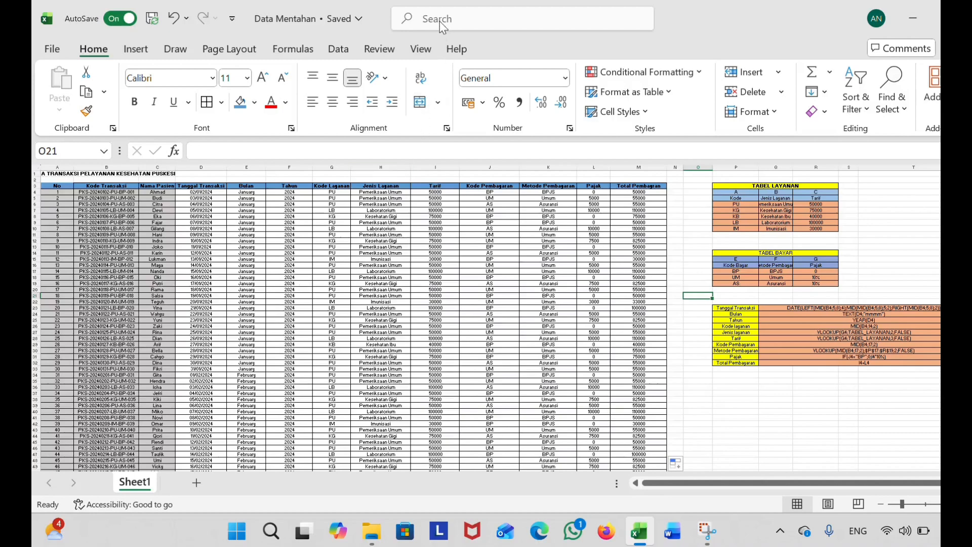
{"action": "left_click", "coordinate": [464, 27]}
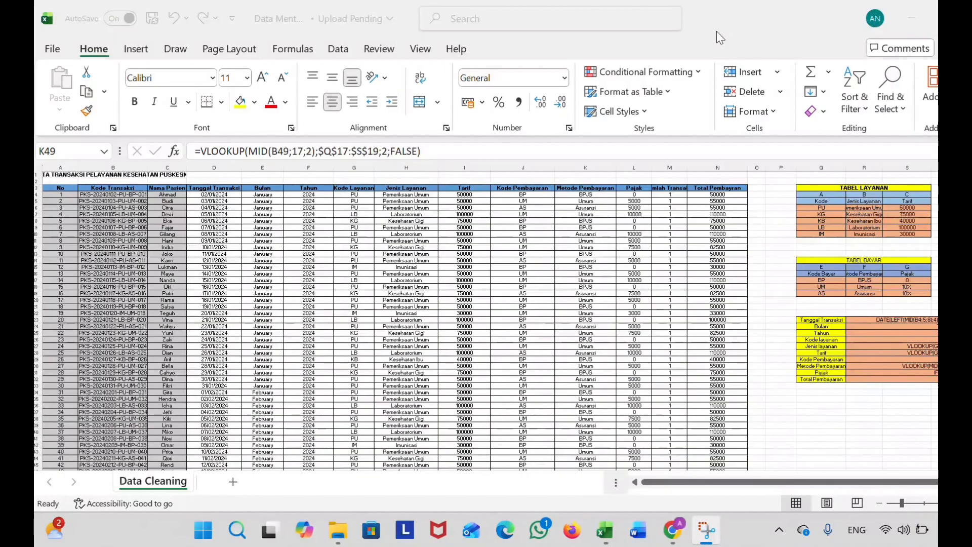
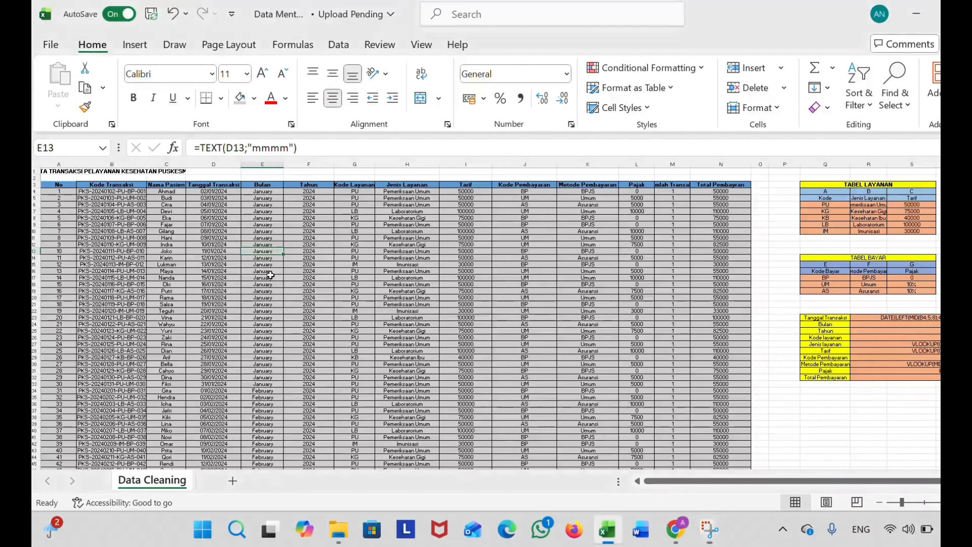
Insert a PivotTable on a new worksheet from the Data Cleaning transaction table, range $A$3:$N$153.
{"action": "key", "text": "ctrl+a"}
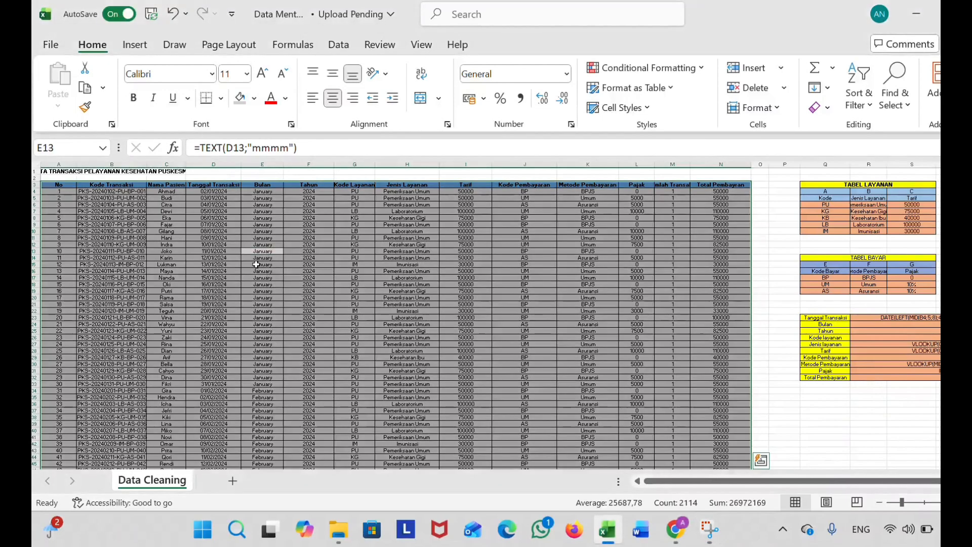
{"action": "left_click", "coordinate": [135, 45]}
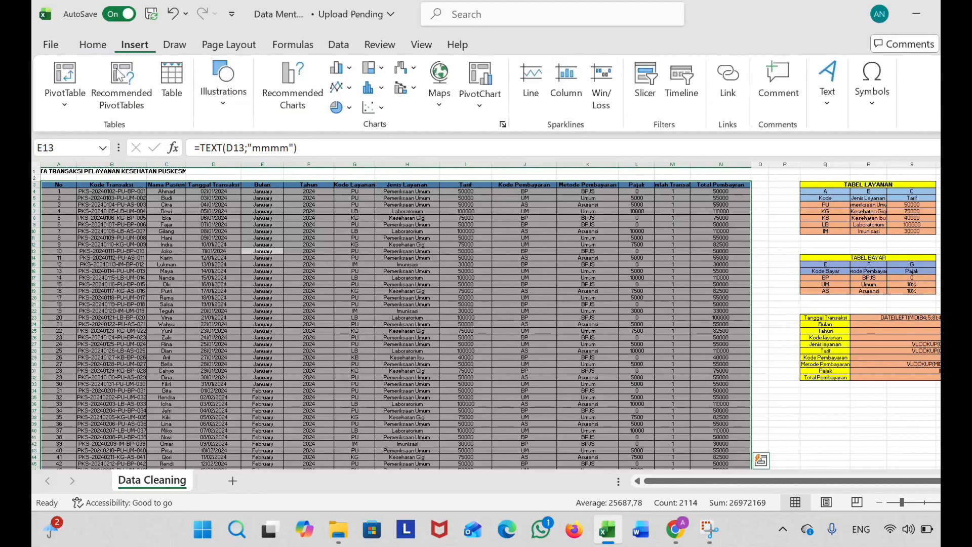
{"action": "left_click", "coordinate": [69, 84]}
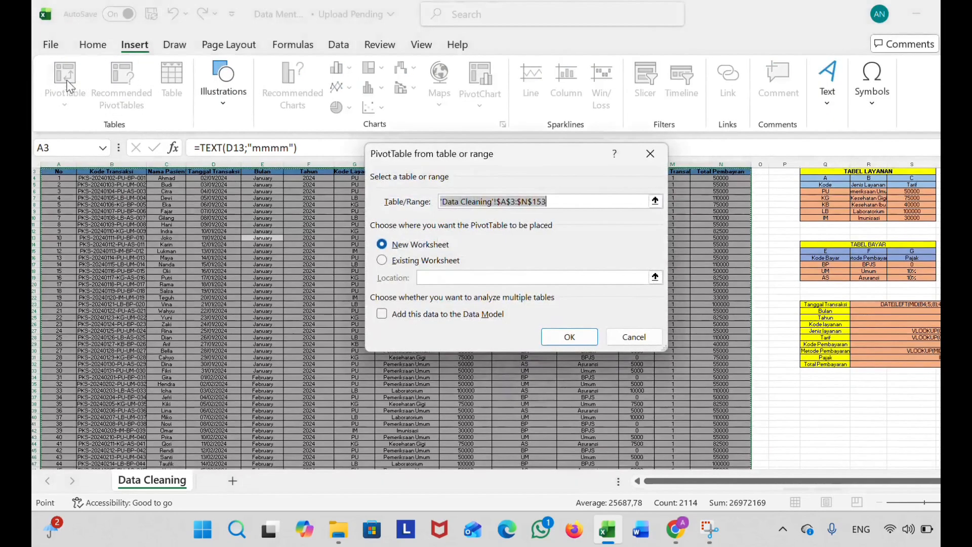
{"action": "left_click", "coordinate": [542, 340]}
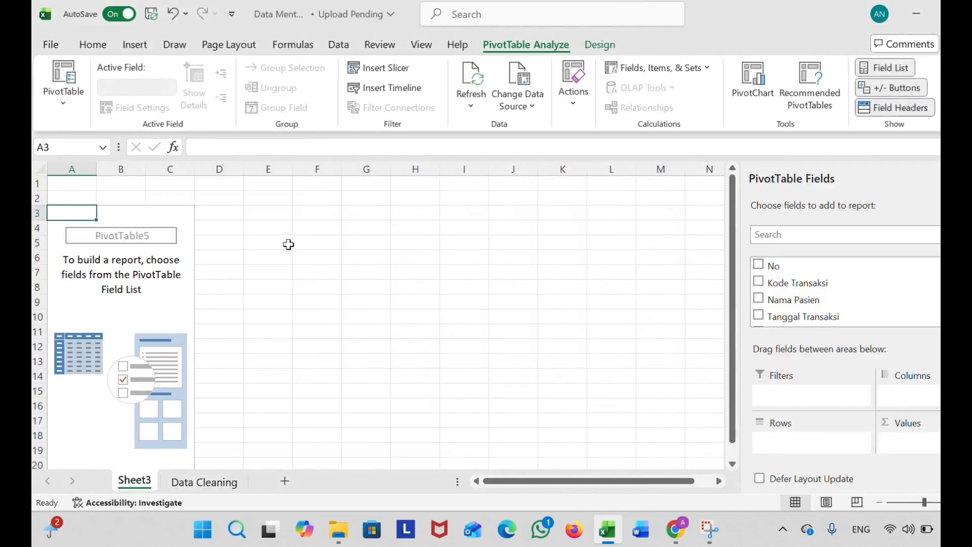
Enter the title "Tren Jumlah Transaksi Per Bulan" in cell A1 above the empty PivotTable.
{"action": "left_click", "coordinate": [84, 181]}
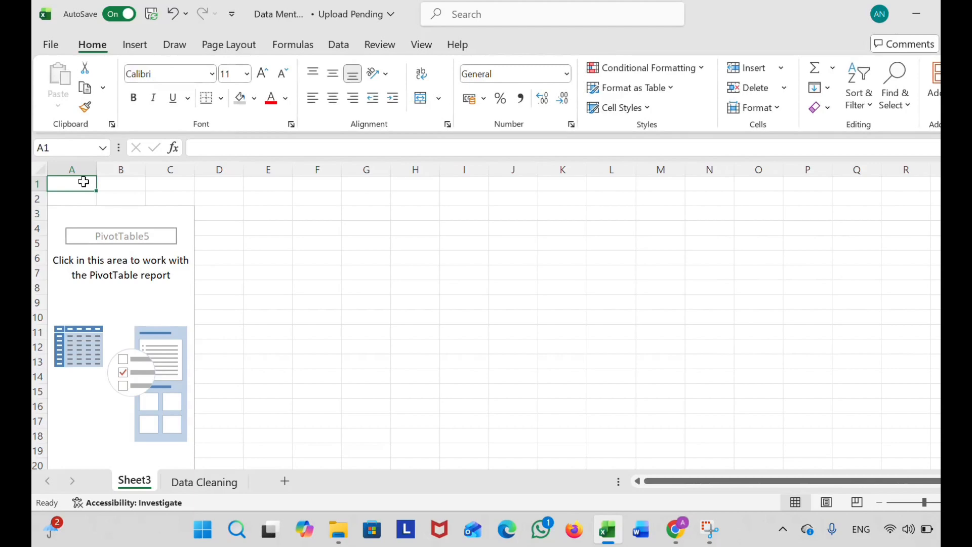
{"action": "type", "text": "Tre"}
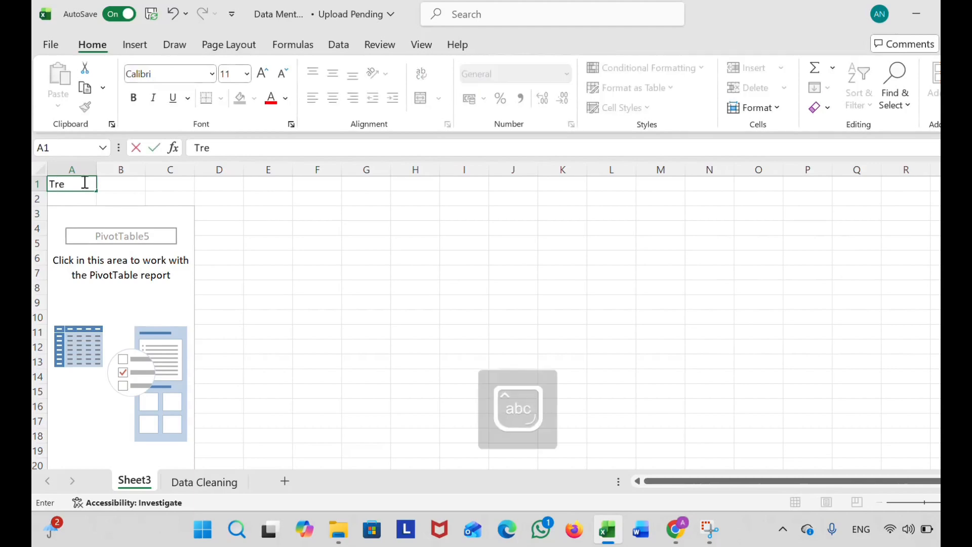
{"action": "type", "text": "n"}
{"action": "key", "text": "Caps_Lock"}
{"action": "type", "text": "JU"}
{"action": "key", "text": "BackSpace"}
{"action": "key", "text": "Caps_Lock"}
{"action": "type", "text": "umlah"}
{"action": "key", "text": "Caps_Lock"}
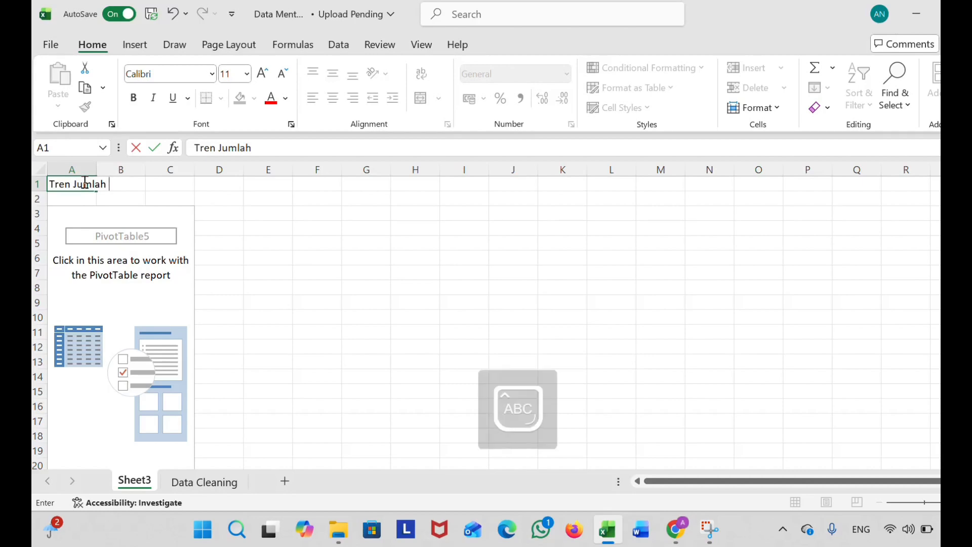
{"action": "type", "text": "T"}
{"action": "key", "text": "Caps_Lock"}
{"action": "type", "text": "ransaksi"}
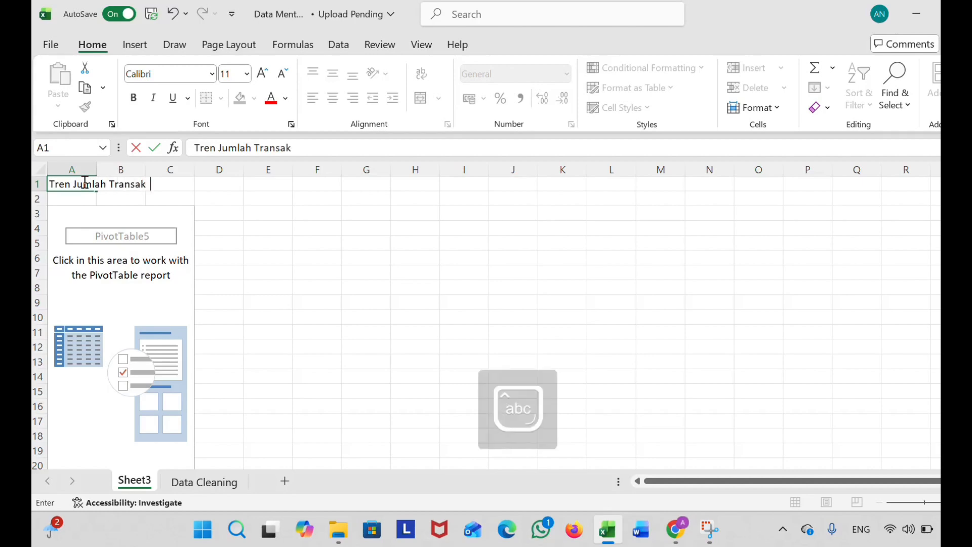
{"action": "key", "text": "Caps_Lock"}
{"action": "key", "text": "Caps_Lock"}
{"action": "key", "text": "Caps_Lock"}
{"action": "type", "text": "P"}
{"action": "key", "text": "Caps_Lock"}
{"action": "type", "text": "er"}
{"action": "key", "text": "Caps_Lock"}
{"action": "type", "text": "B"}
{"action": "key", "text": "Caps_Lock"}
{"action": "type", "text": "ulan"}
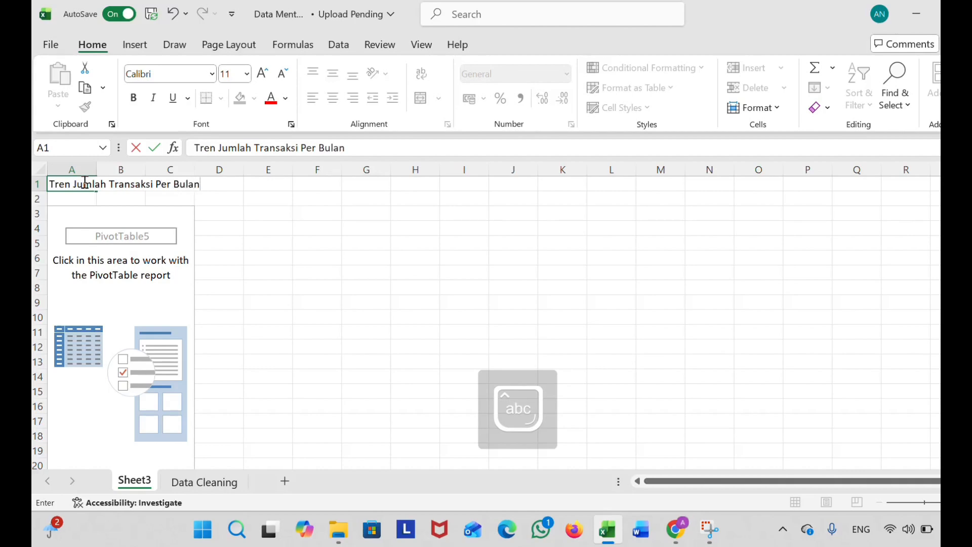
Build the PivotTable with Bulan as the row field and the sum of Jumlah Transaksi as the values.
{"action": "left_click", "coordinate": [172, 216]}
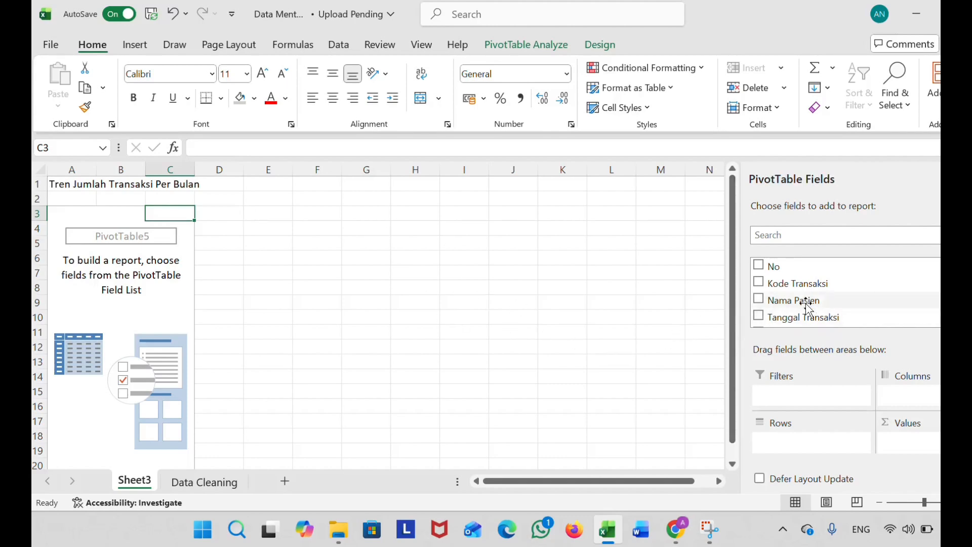
{"action": "scroll", "coordinate": [808, 306], "scroll_direction": "down", "scroll_amount": 1}
{"action": "scroll", "coordinate": [807, 306], "scroll_direction": "down", "scroll_amount": 1}
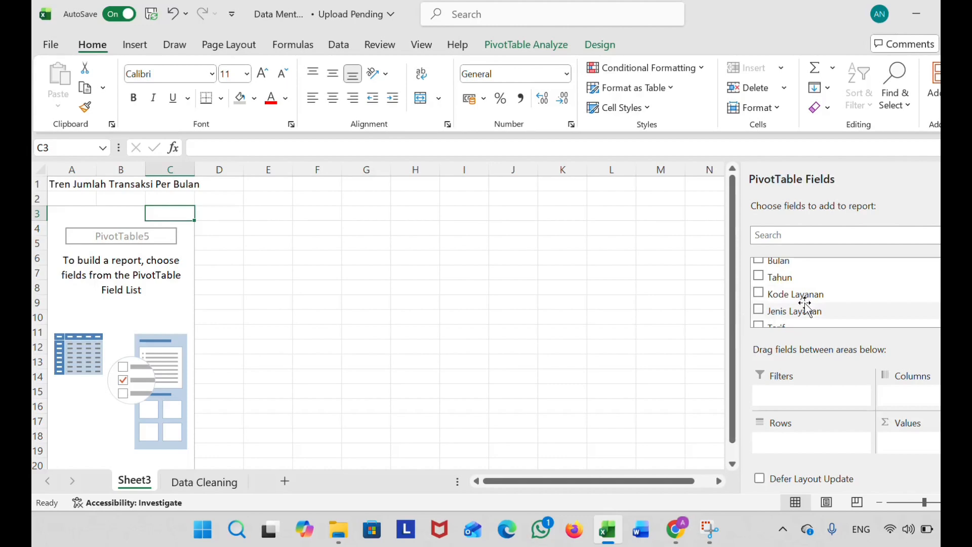
{"action": "left_click", "coordinate": [759, 262]}
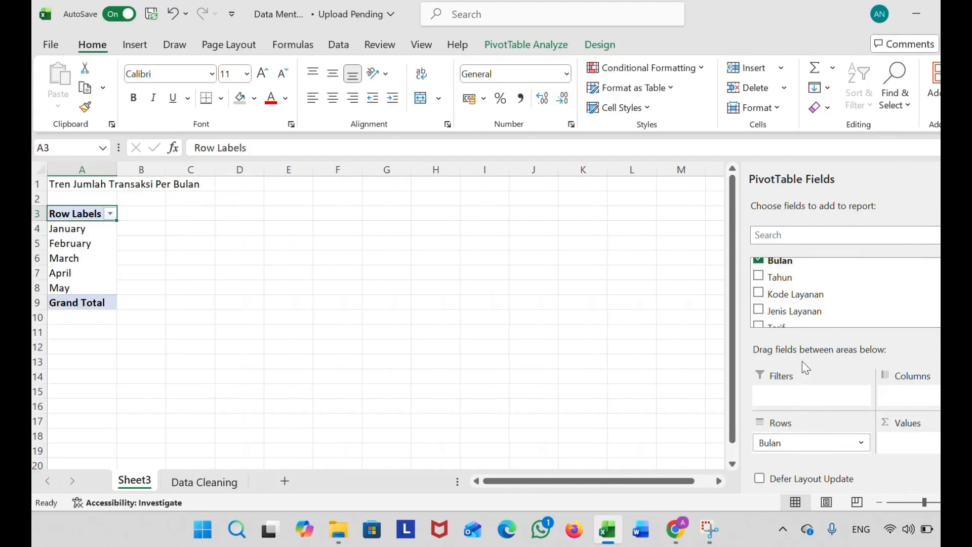
{"action": "scroll", "coordinate": [789, 303], "scroll_direction": "down", "scroll_amount": 3}
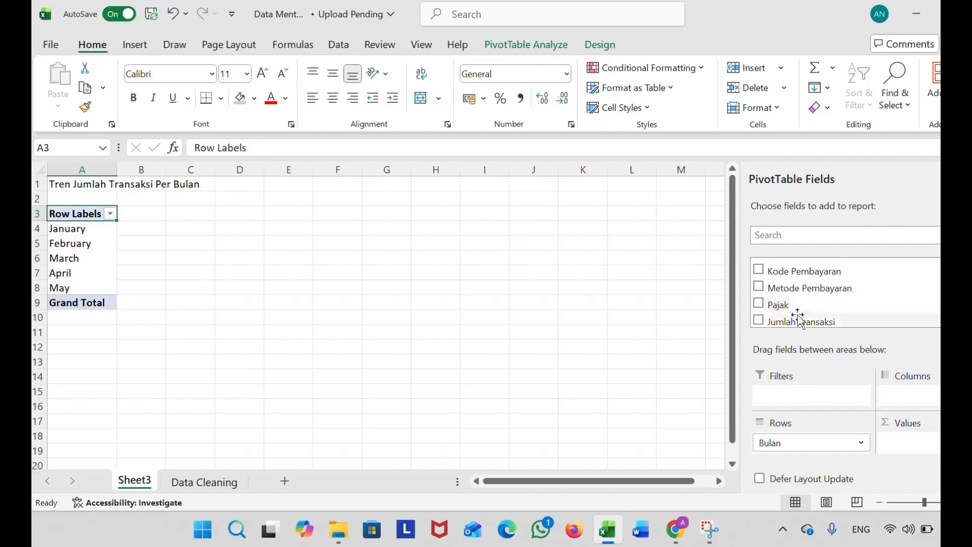
{"action": "scroll", "coordinate": [799, 319], "scroll_direction": "down", "scroll_amount": 1}
{"action": "left_click", "coordinate": [759, 284]}
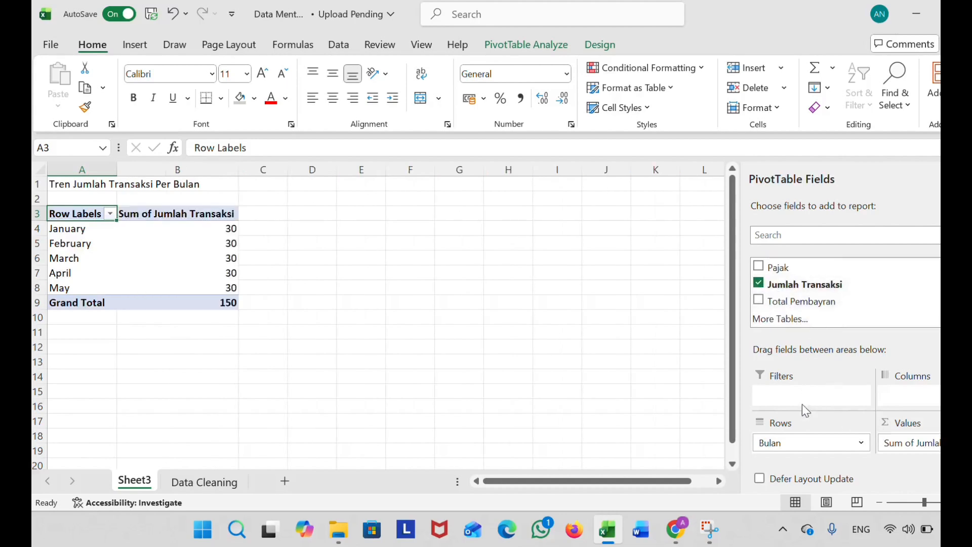
{"action": "left_click", "coordinate": [506, 286]}
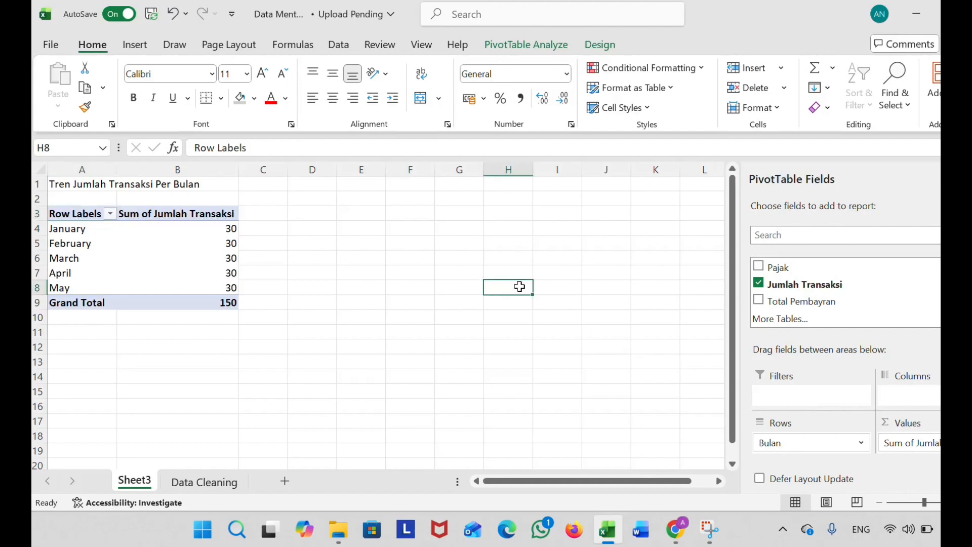
{"action": "left_click", "coordinate": [205, 227]}
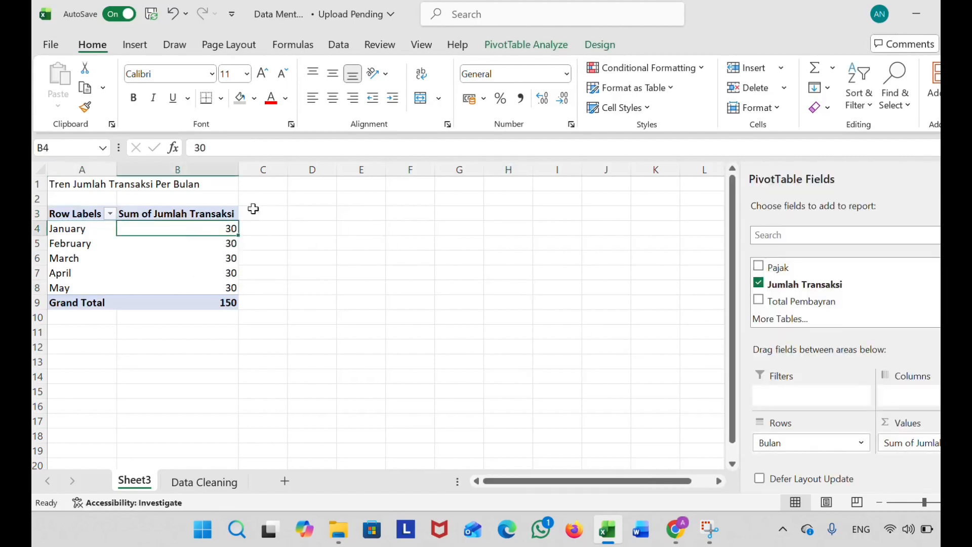
{"action": "left_click", "coordinate": [591, 45]}
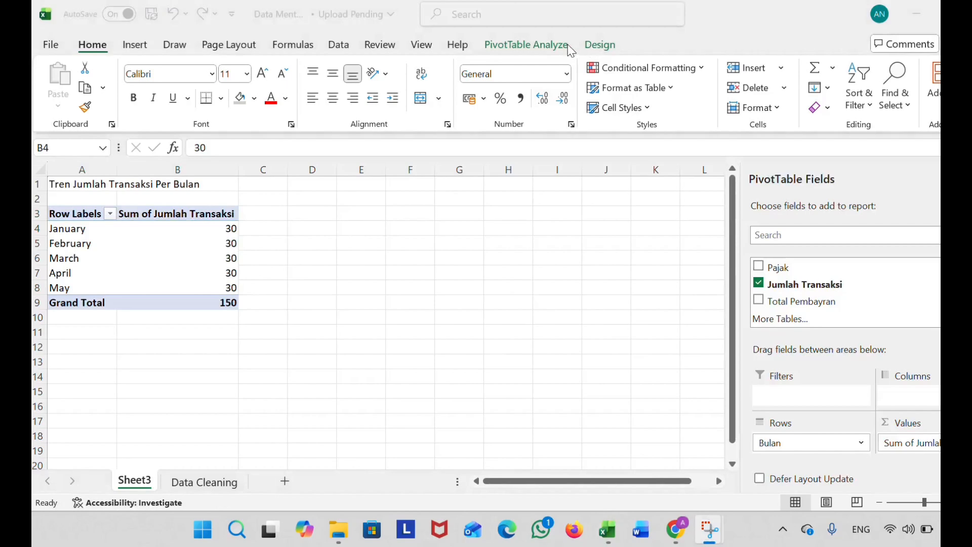
{"action": "left_click", "coordinate": [156, 227]}
{"action": "left_click", "coordinate": [154, 301]}
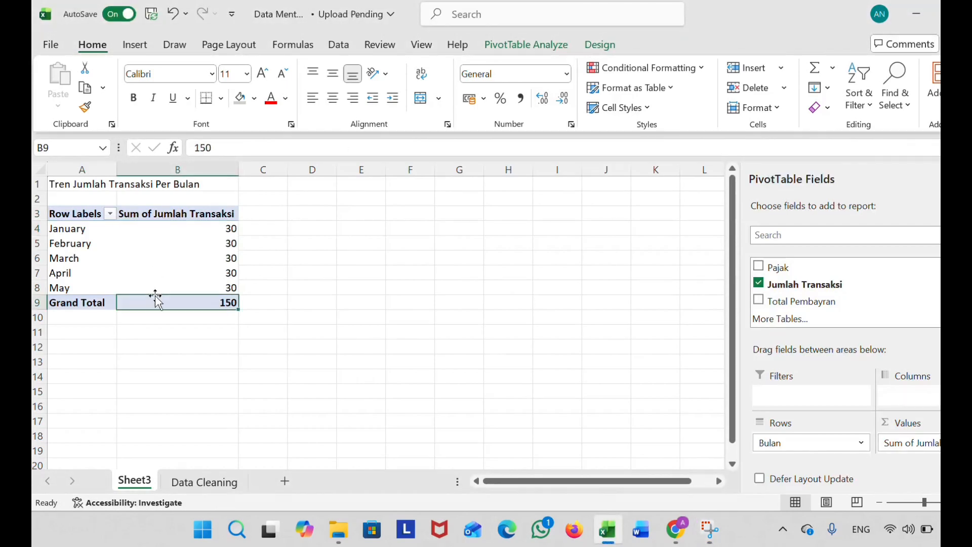
{"action": "left_click", "coordinate": [494, 47]}
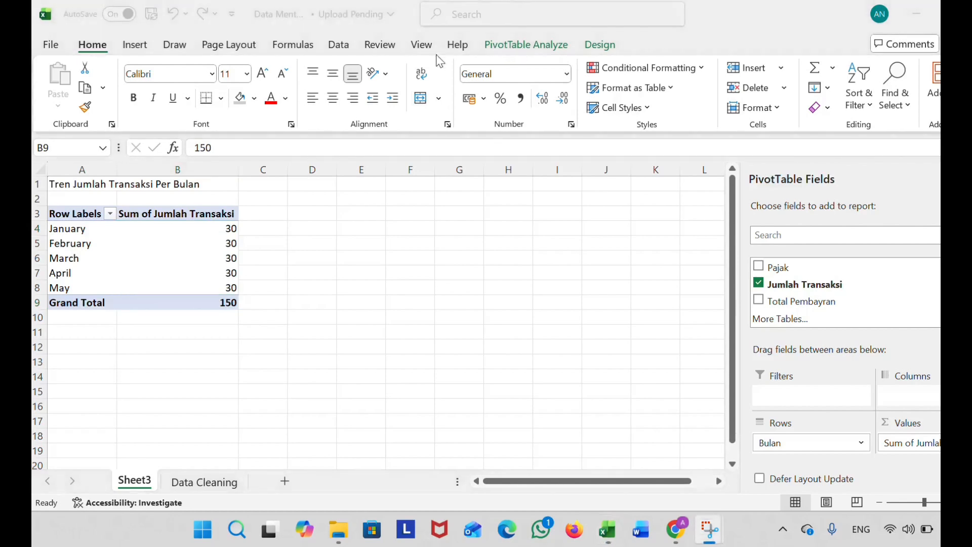
{"action": "left_click", "coordinate": [405, 50]}
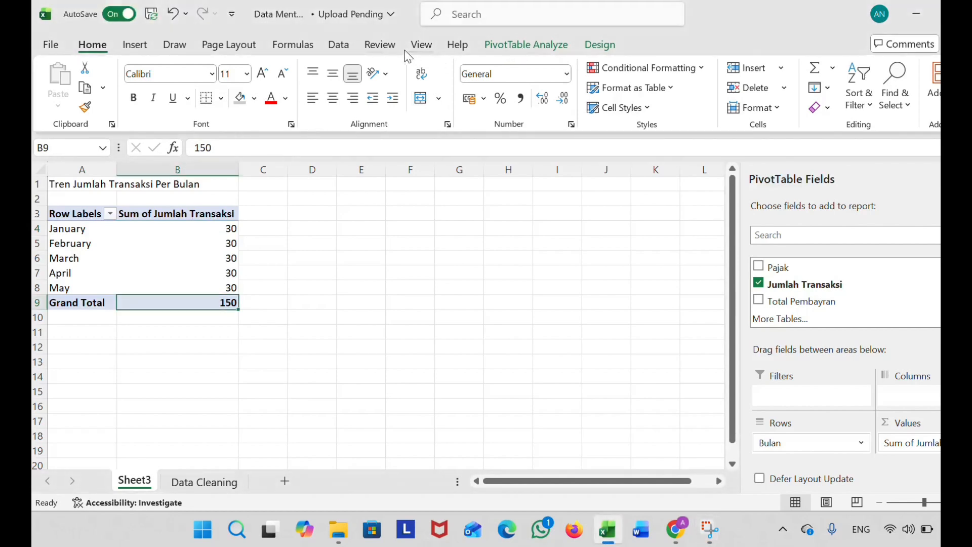
{"action": "left_click", "coordinate": [510, 44]}
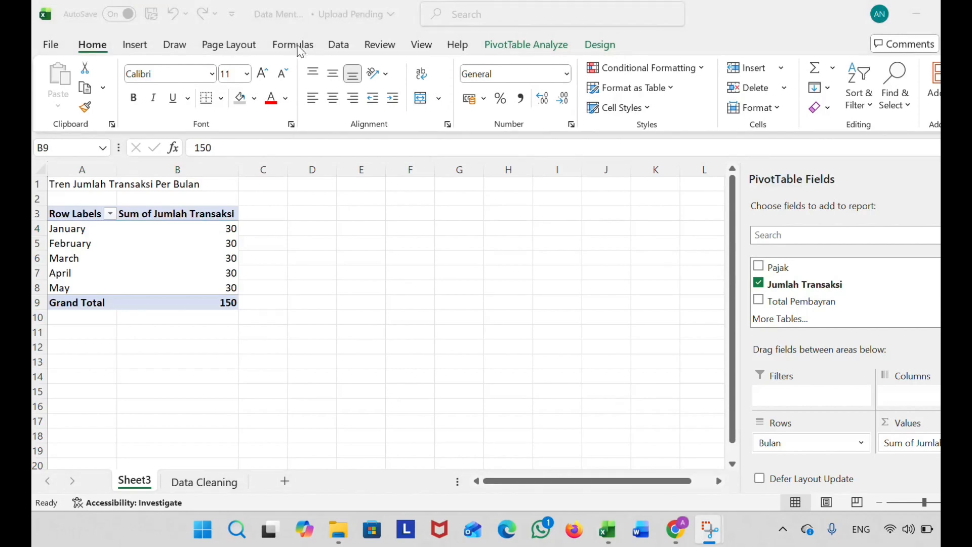
{"action": "left_click", "coordinate": [300, 51]}
{"action": "left_click", "coordinate": [516, 50]}
{"action": "left_click", "coordinate": [239, 53]}
{"action": "left_click", "coordinate": [516, 48]}
{"action": "left_click", "coordinate": [146, 44]}
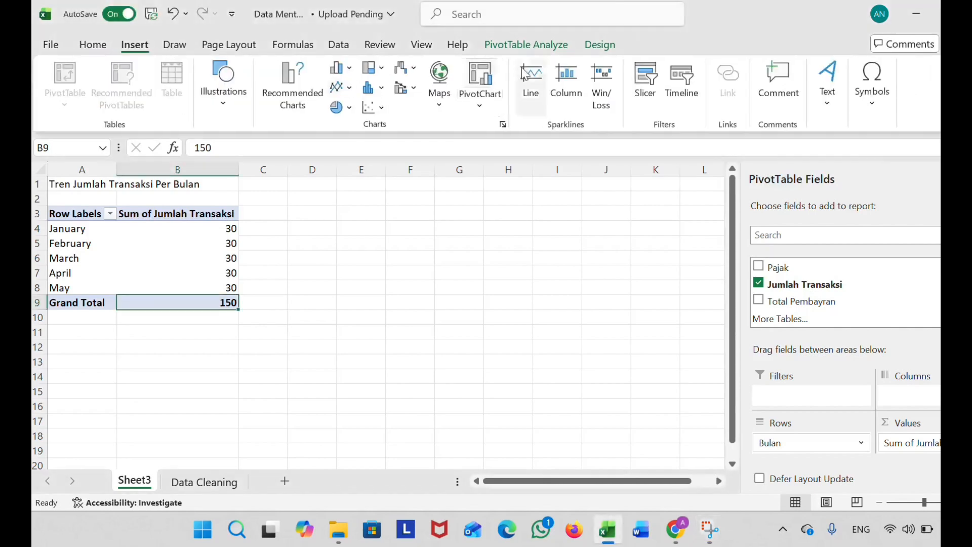
Insert a 3-D 100% Stacked Column PivotChart of the monthly transactions, placed beside the PivotTable at about 10.34 by 5.31 cm.
{"action": "left_click", "coordinate": [555, 50]}
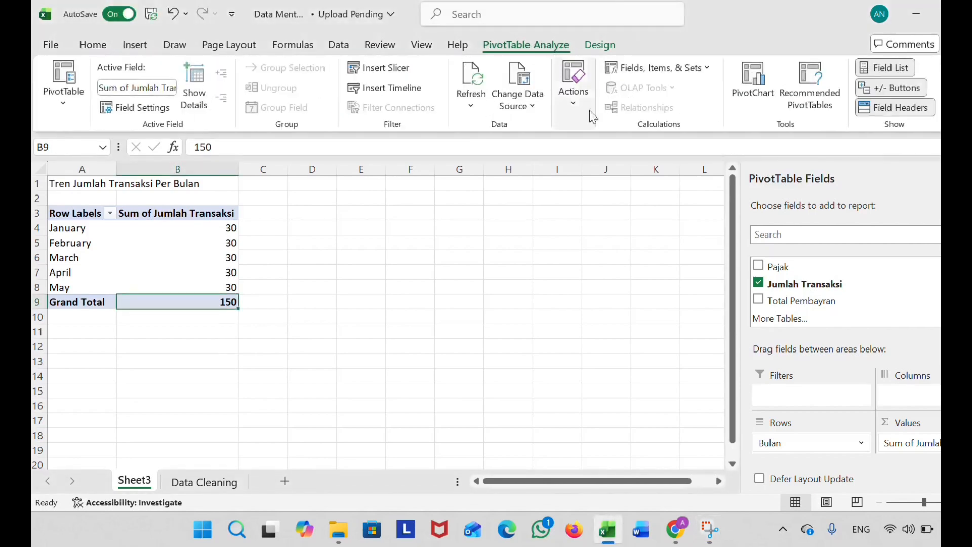
{"action": "left_click", "coordinate": [595, 44]}
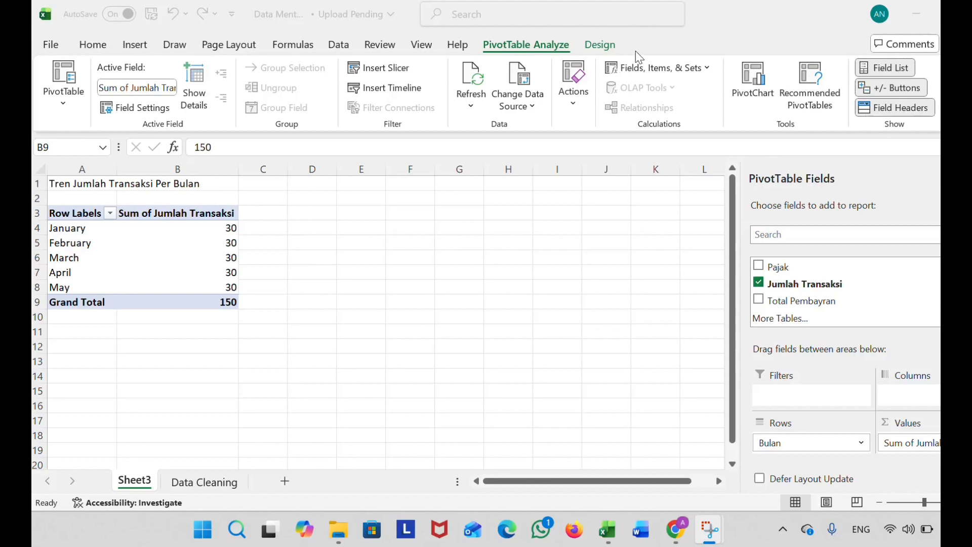
{"action": "left_click", "coordinate": [747, 79]}
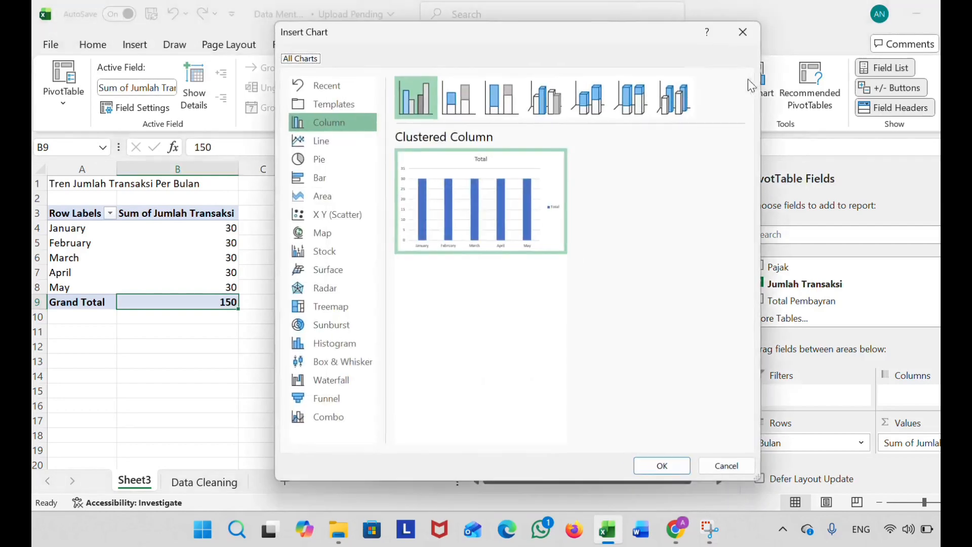
{"action": "mouse_move", "coordinate": [425, 185]}
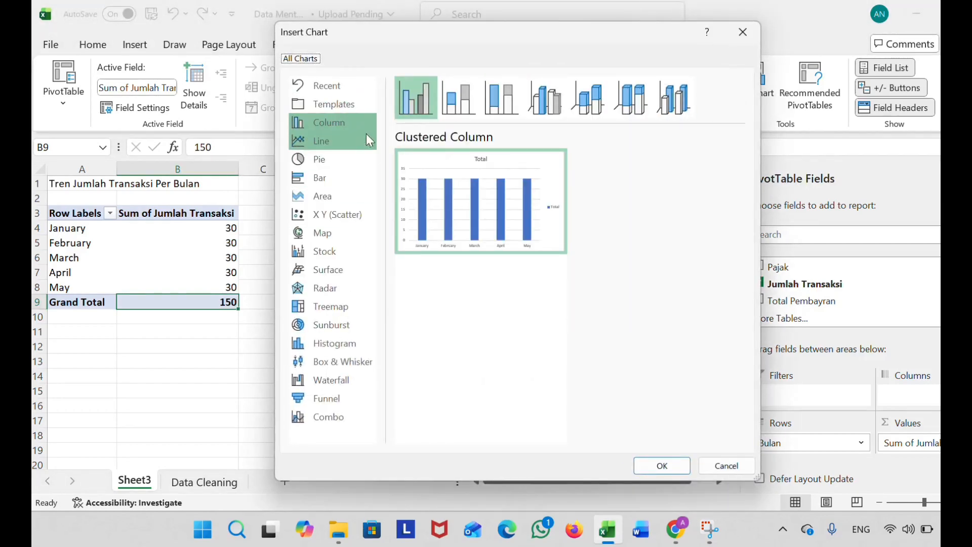
{"action": "left_click", "coordinate": [345, 149]}
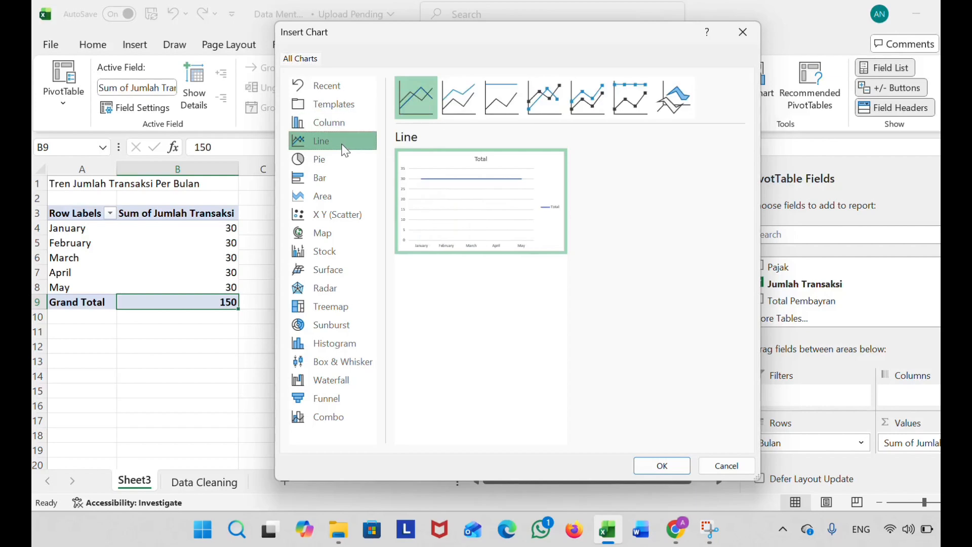
{"action": "left_click", "coordinate": [344, 130]}
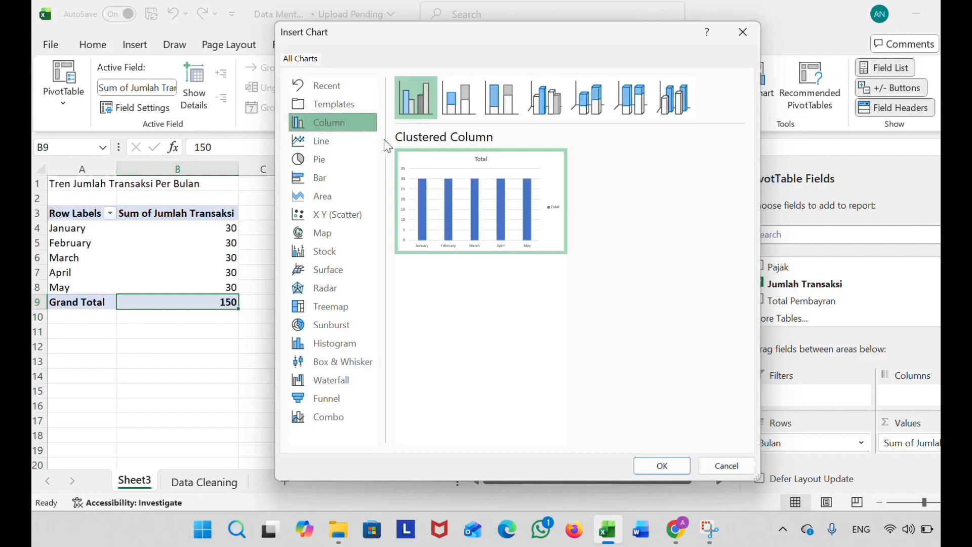
{"action": "left_click", "coordinate": [490, 108]}
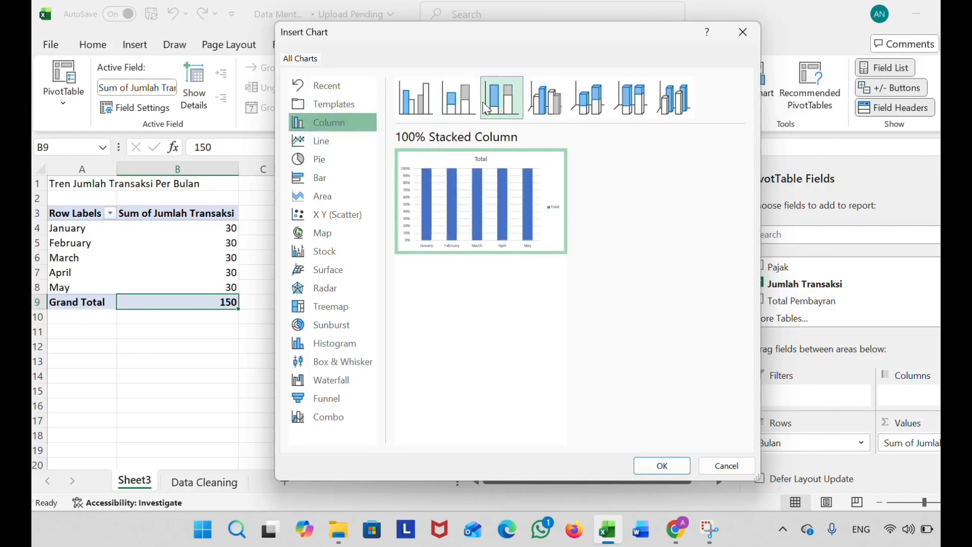
{"action": "left_click", "coordinate": [460, 106]}
{"action": "left_click", "coordinate": [554, 108]}
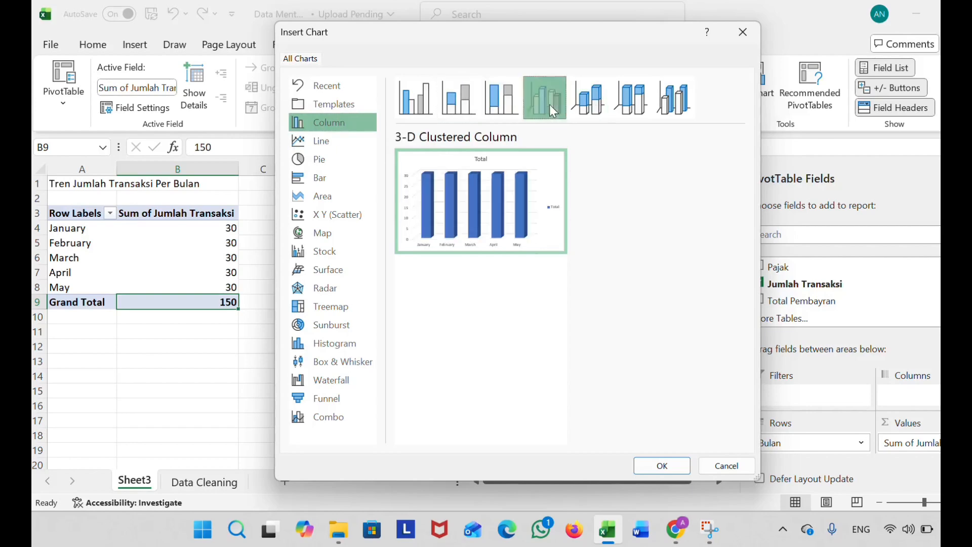
{"action": "left_click", "coordinate": [647, 114]}
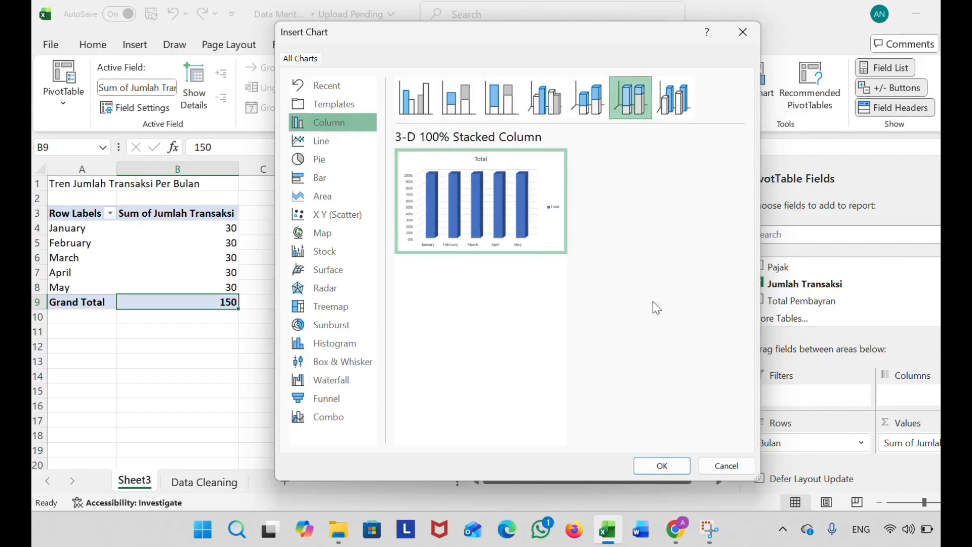
{"action": "left_click", "coordinate": [662, 466]}
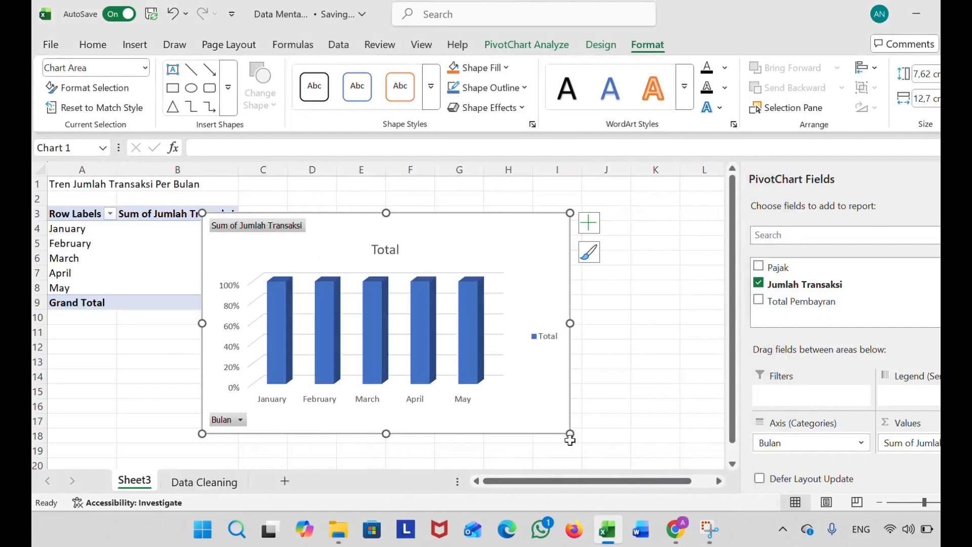
{"action": "left_click_drag", "start_coordinate": [570, 434], "coordinate": [545, 338]}
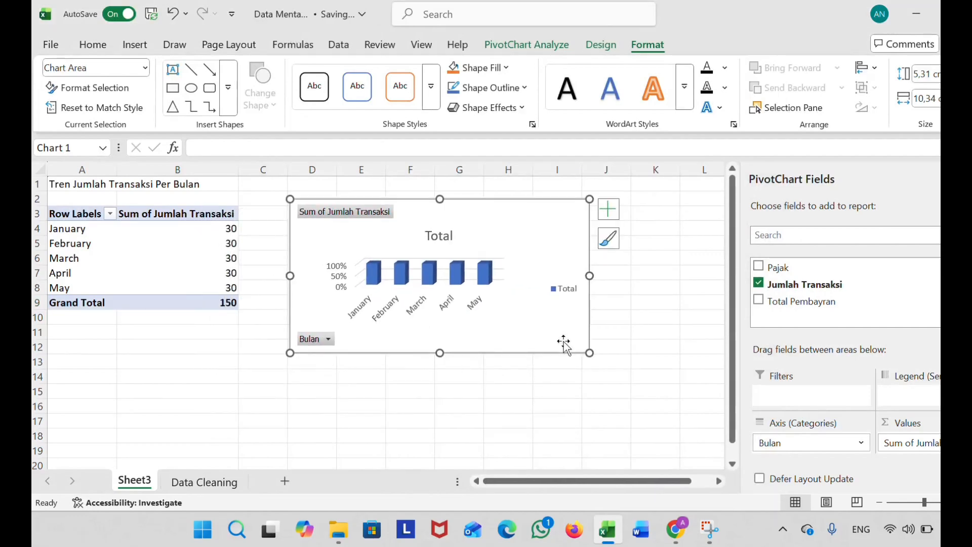
Rename the PivotTable's row label header in cell A3 to "Bulan".
{"action": "left_click", "coordinate": [93, 213]}
{"action": "double_click", "coordinate": [94, 213]}
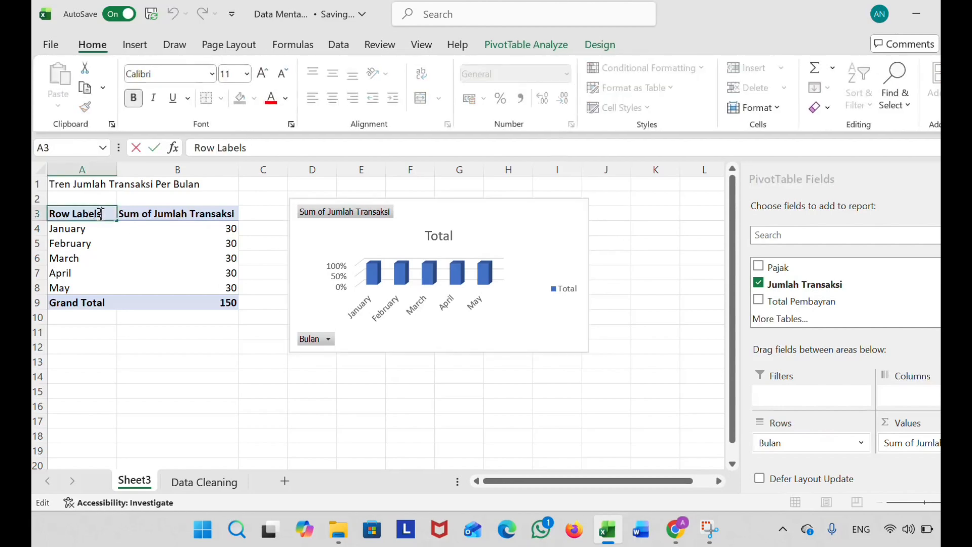
{"action": "key", "text": "BackSpace"}
{"action": "key", "text": "BackSpace"}
{"action": "key", "text": "BackSpace"}
{"action": "key", "text": "BackSpace"}
{"action": "key", "text": "BackSpace"}
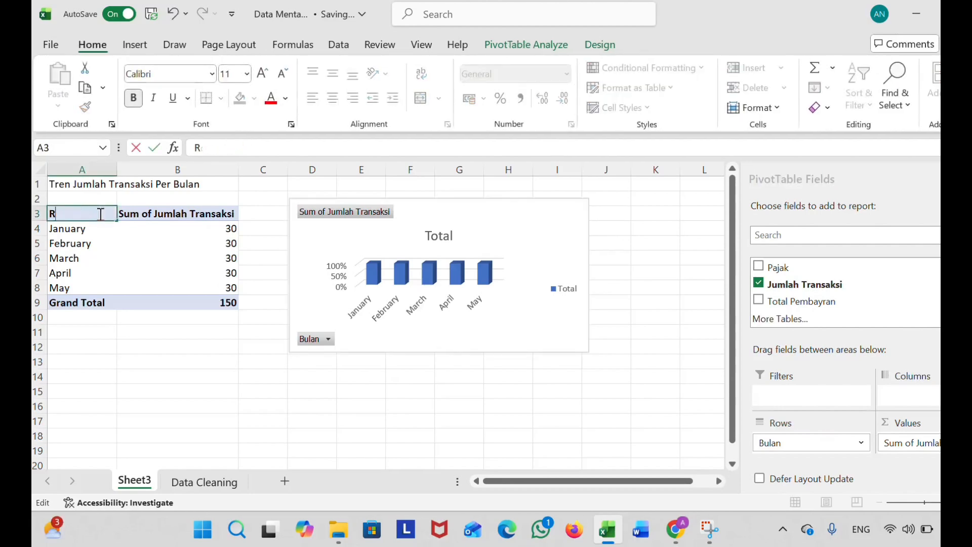
{"action": "key", "text": "Caps_Lock"}
{"action": "type", "text": "B"}
{"action": "key", "text": "Caps_Lock"}
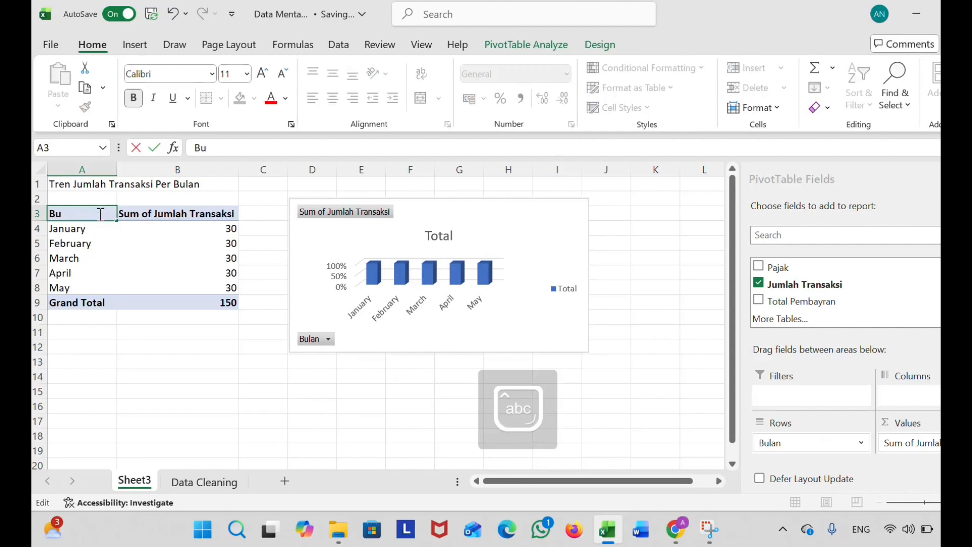
{"action": "left_click", "coordinate": [128, 215]}
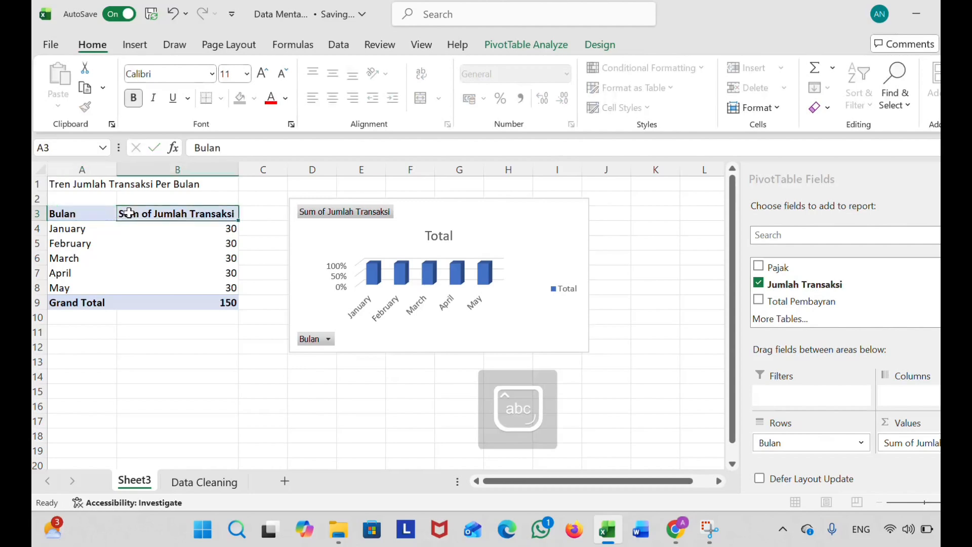
Change the custom name of the PivotTable's value field in B3 to "Jumlah Transaksi", keeping the Sum calculation.
{"action": "double_click", "coordinate": [144, 216]}
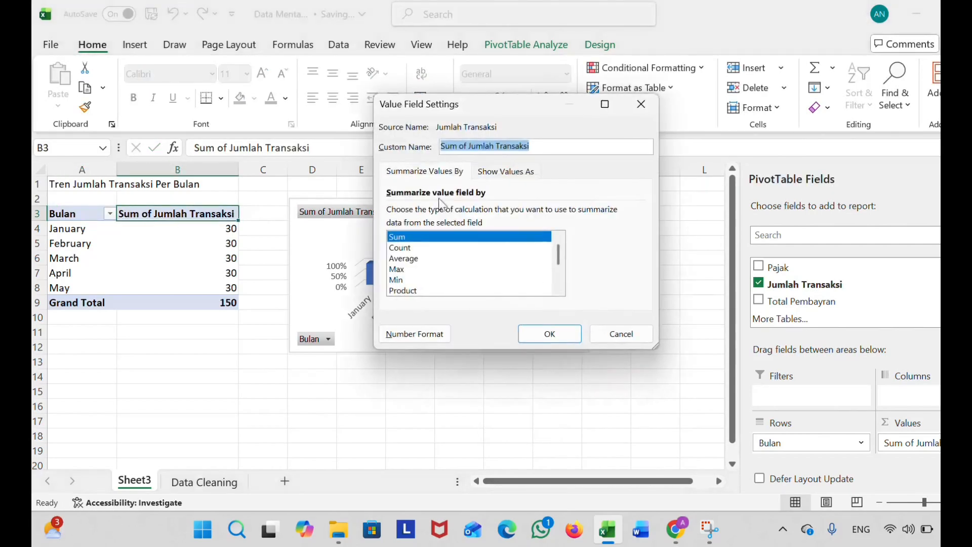
{"action": "left_click", "coordinate": [468, 147]}
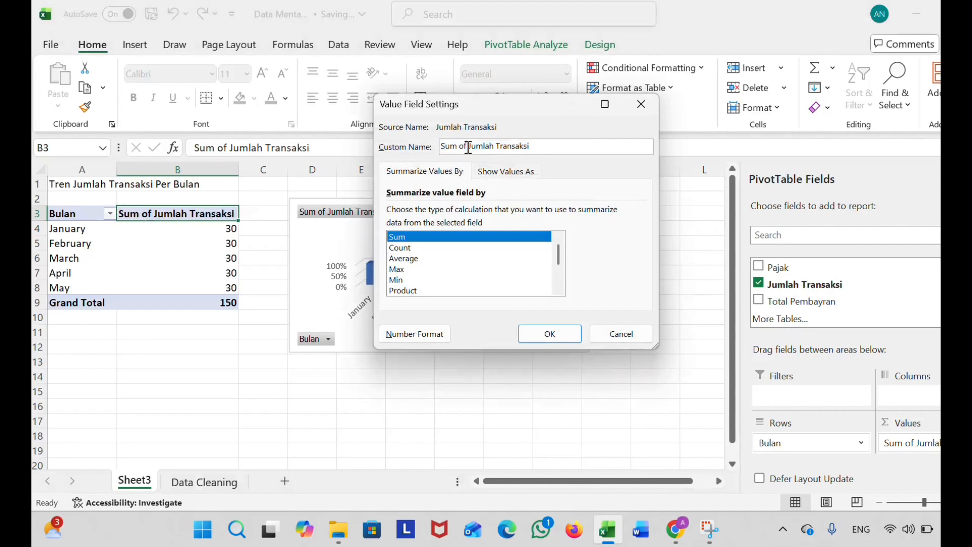
{"action": "key", "text": "BackSpace"}
{"action": "key", "text": "BackSpace"}
{"action": "key", "text": "BackSpace"}
{"action": "key", "text": "BackSpace"}
{"action": "key", "text": "BackSpace"}
{"action": "key", "text": "BackSpace"}
{"action": "left_click", "coordinate": [550, 333]}
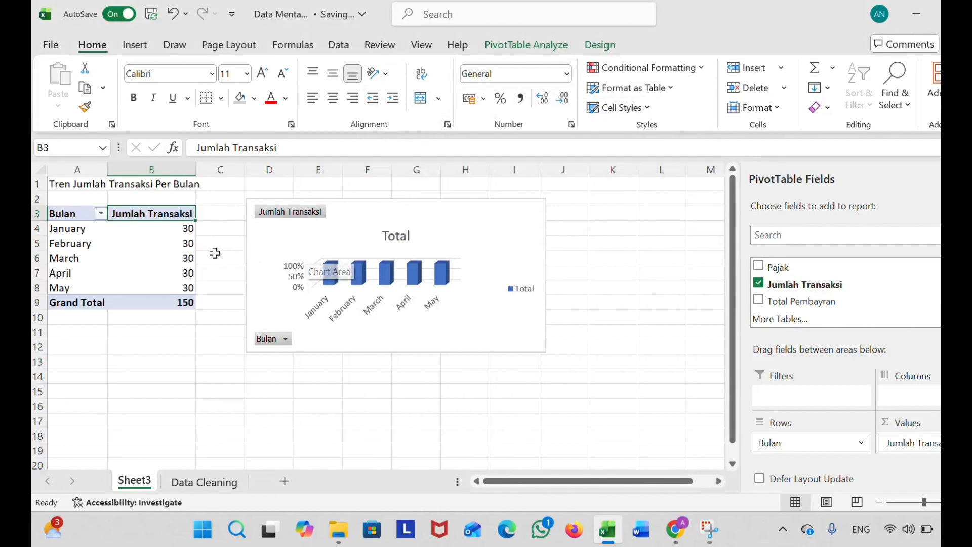
{"action": "scroll", "coordinate": [261, 326], "scroll_direction": "down", "scroll_amount": 2}
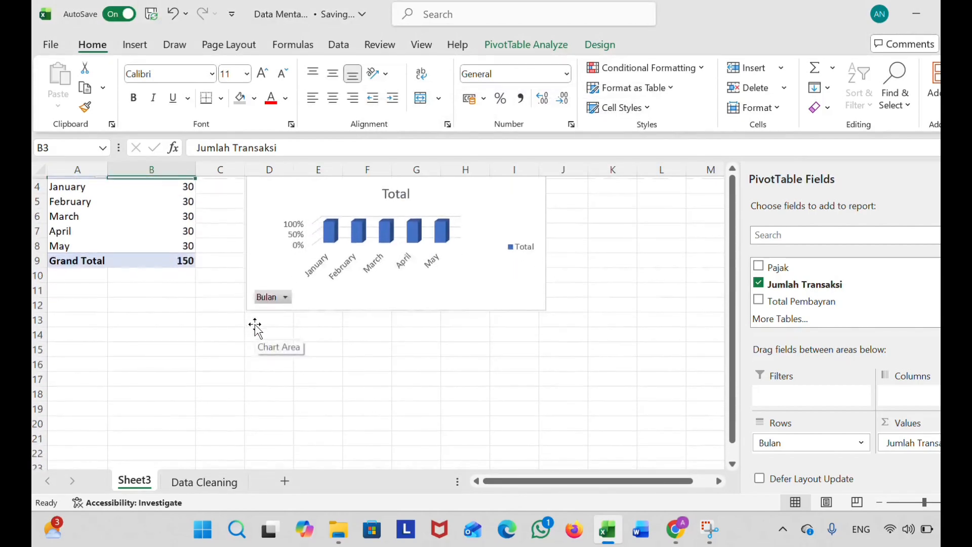
{"action": "scroll", "coordinate": [255, 326], "scroll_direction": "up", "scroll_amount": 1}
{"action": "scroll", "coordinate": [255, 326], "scroll_direction": "up", "scroll_amount": 1}
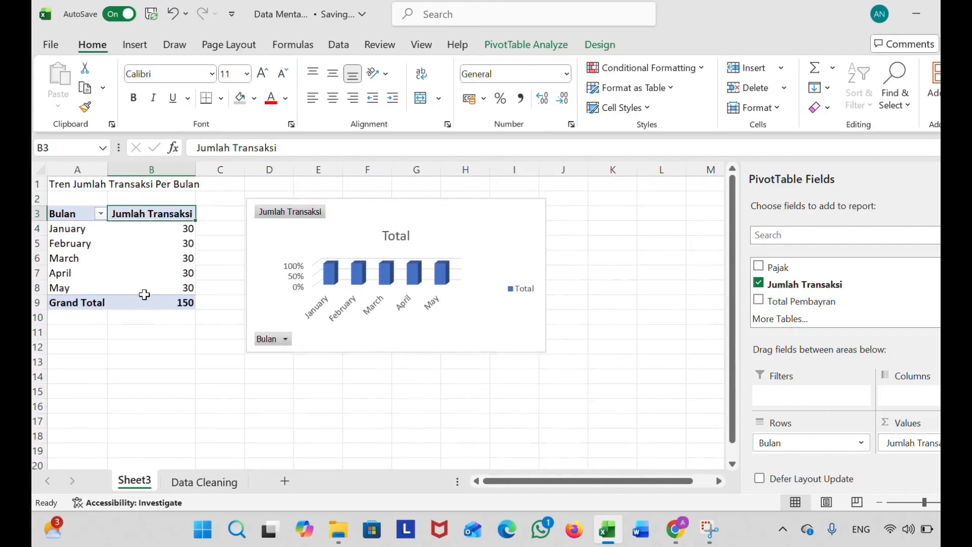
{"action": "scroll", "coordinate": [144, 294], "scroll_direction": "right", "scroll_amount": 1}
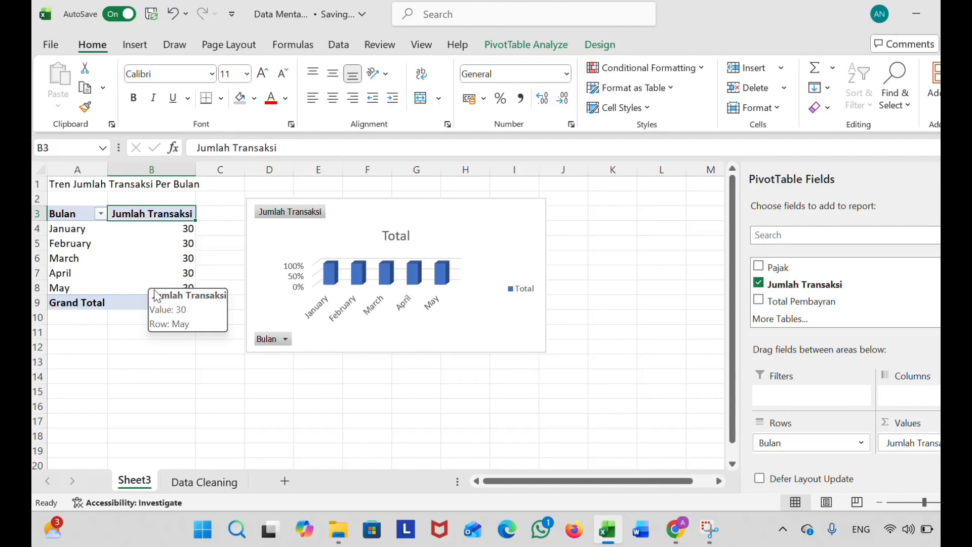
{"action": "left_click", "coordinate": [127, 351]}
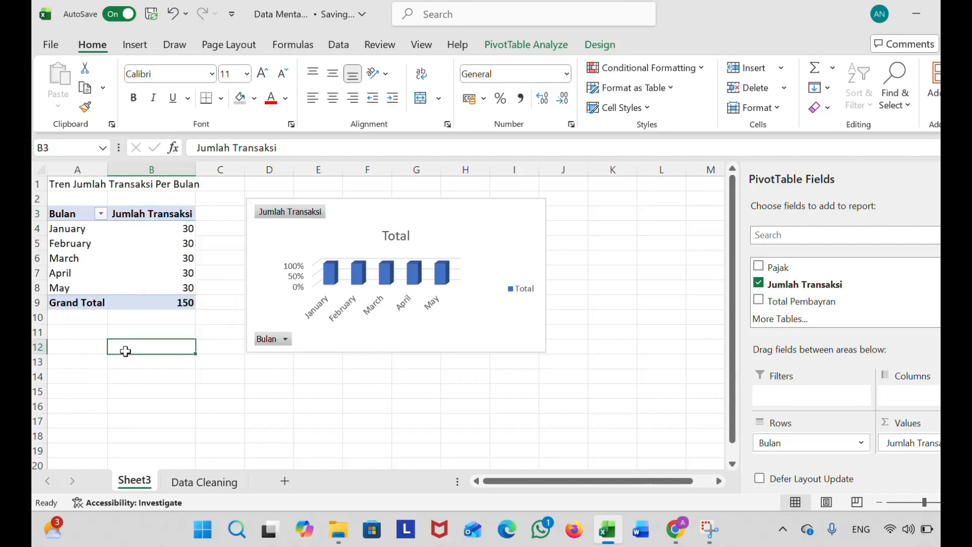
{"action": "left_click", "coordinate": [76, 216]}
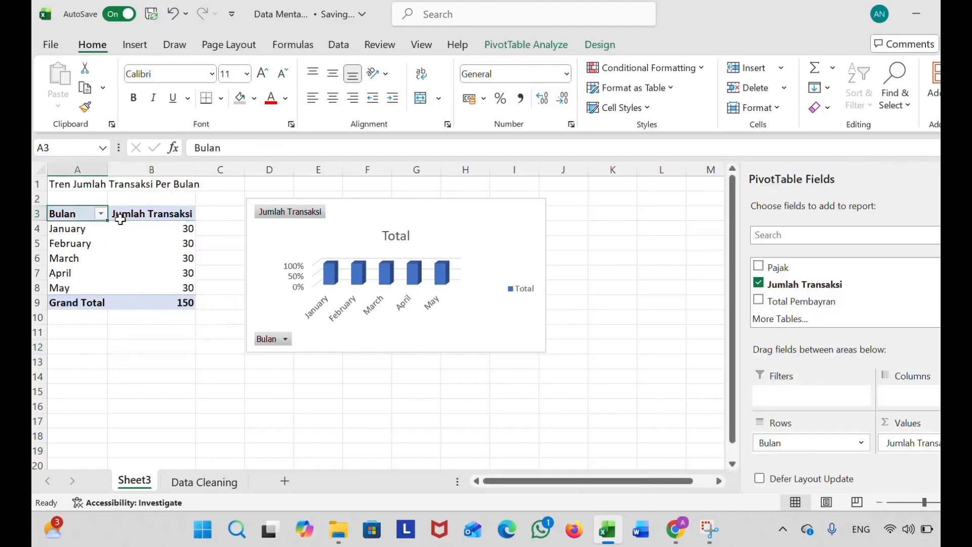
{"action": "left_click", "coordinate": [149, 212]}
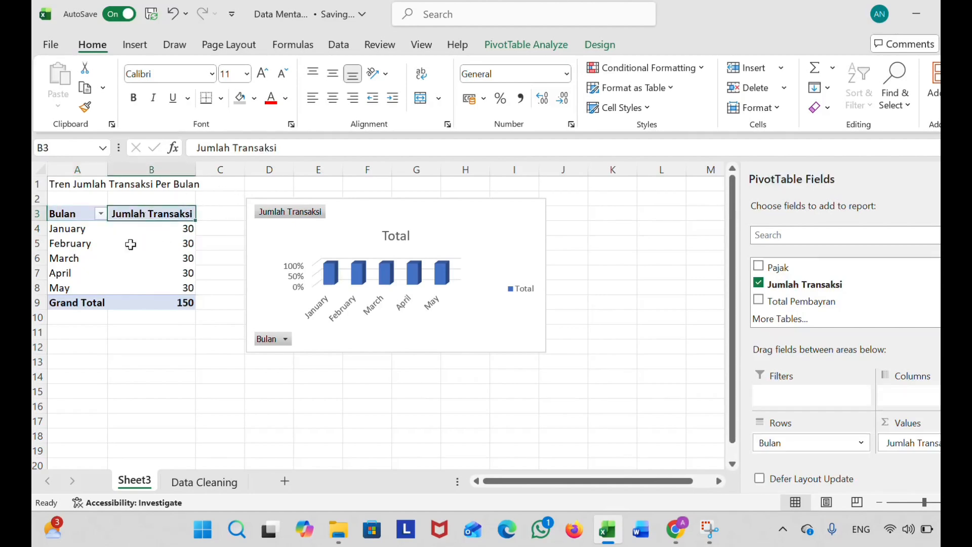
{"action": "left_click", "coordinate": [90, 218]}
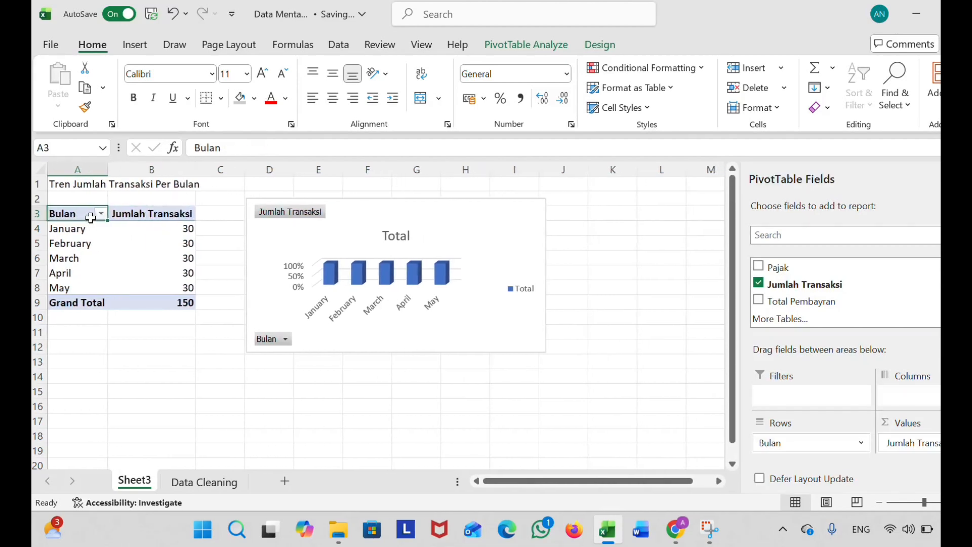
{"action": "left_click", "coordinate": [596, 48]}
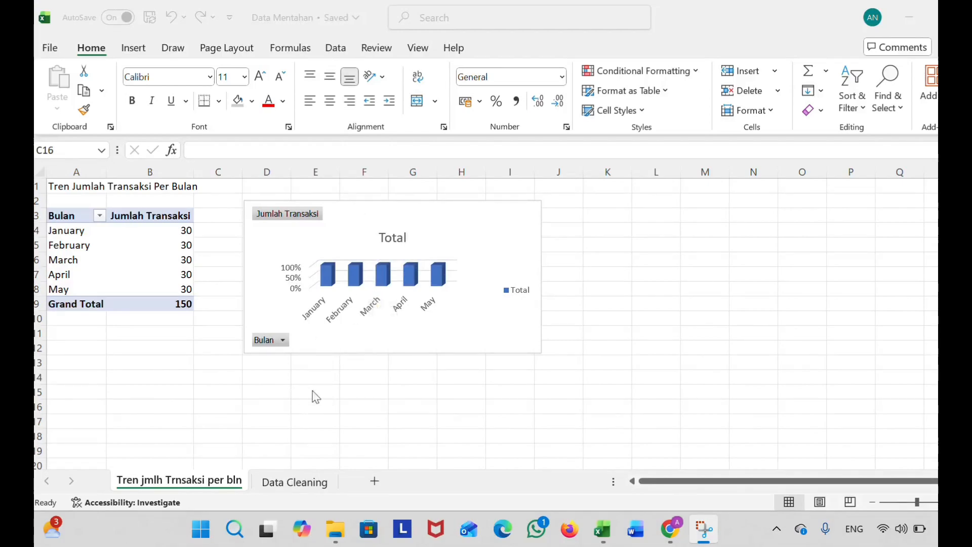
Create a PivotTable from the range $A$3:$N$153 of the Data Cleaning sheet on a new worksheet.
{"action": "left_click", "coordinate": [290, 483]}
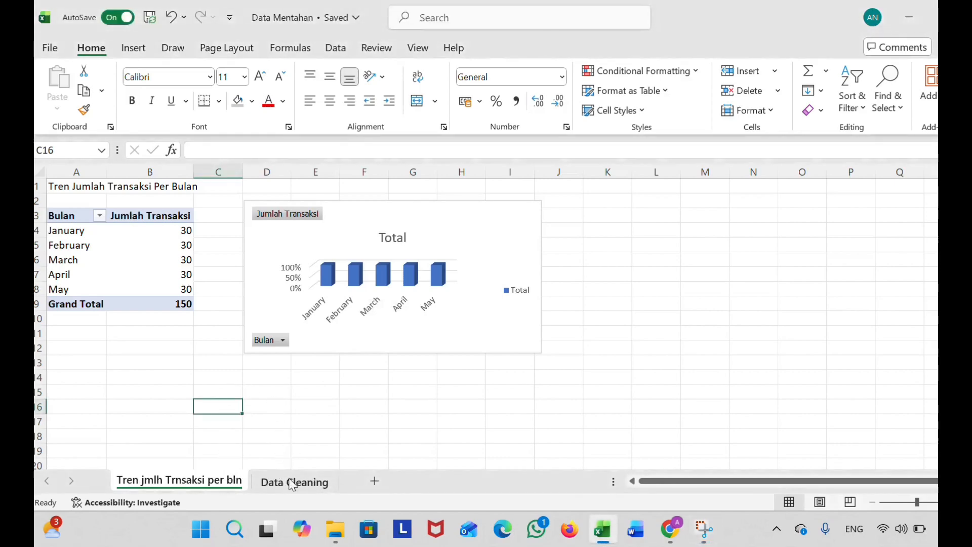
{"action": "left_click", "coordinate": [292, 483]}
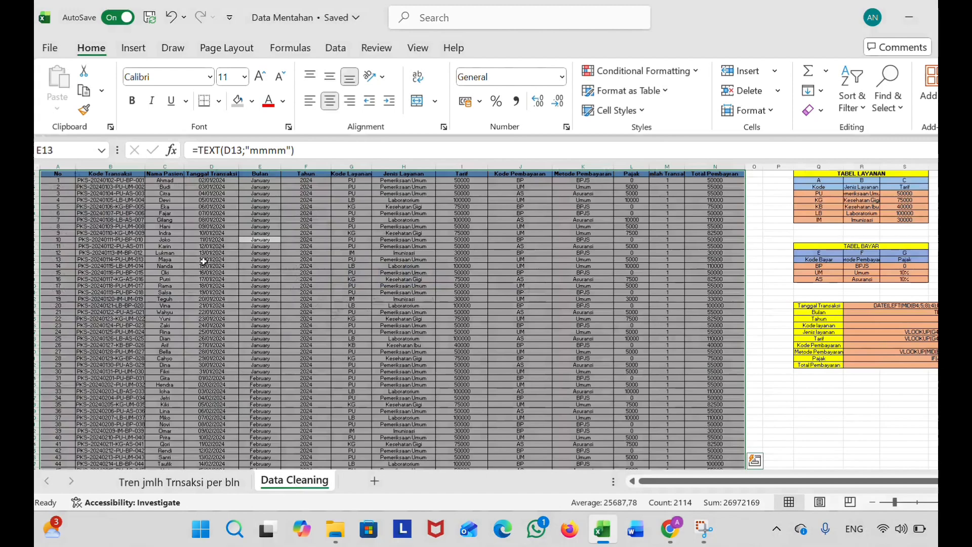
{"action": "left_click", "coordinate": [133, 48]}
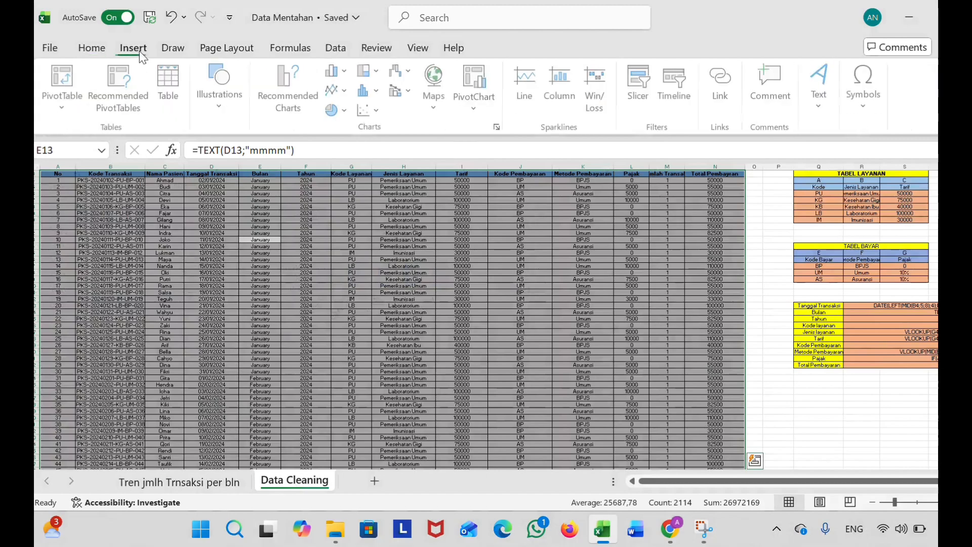
{"action": "left_click", "coordinate": [65, 80]}
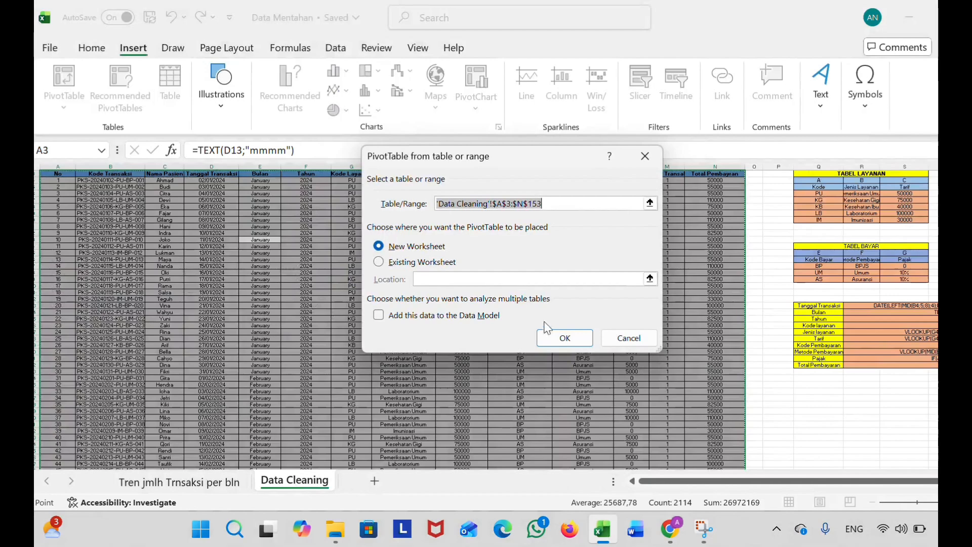
{"action": "left_click", "coordinate": [563, 336]}
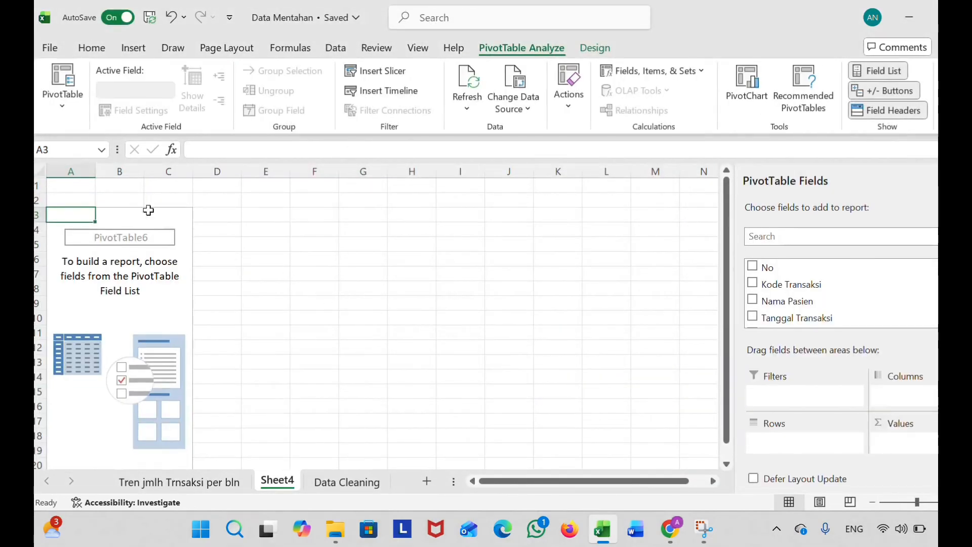
Enter the title "Tren Pembayaran Per Bulan" in cell A1 of the new PivotTable sheet.
{"action": "left_click", "coordinate": [88, 188]}
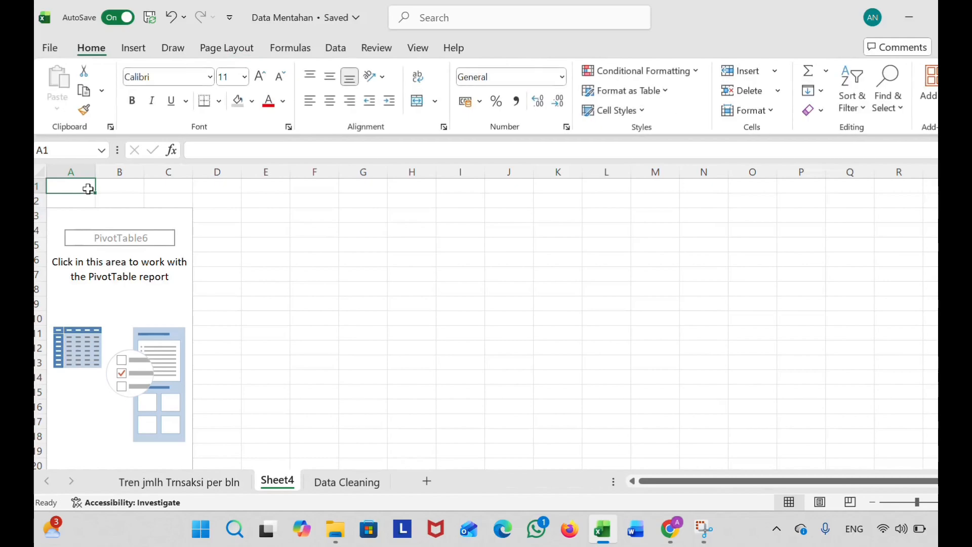
{"action": "key", "text": "Caps_Lock"}
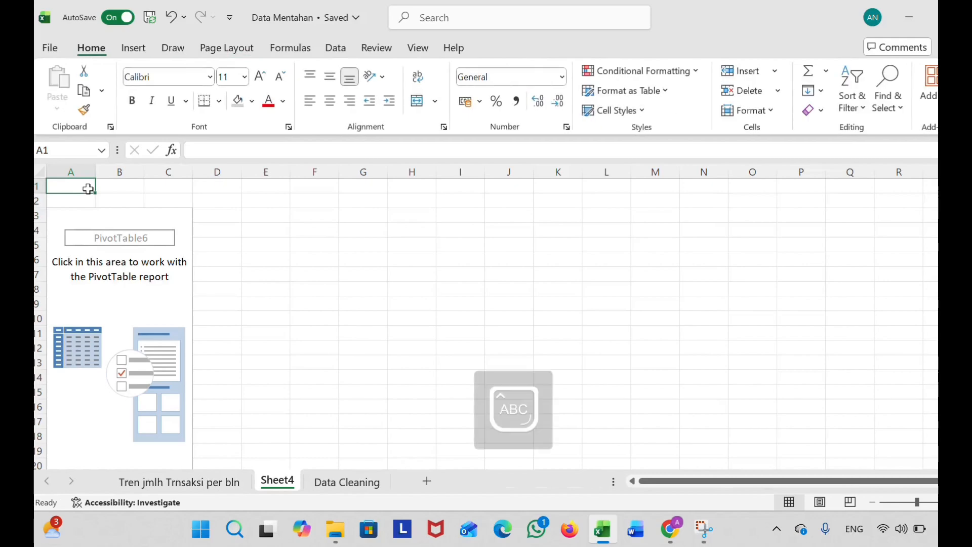
{"action": "type", "text": "T"}
{"action": "key", "text": "Caps_Lock"}
{"action": "type", "text": "re"}
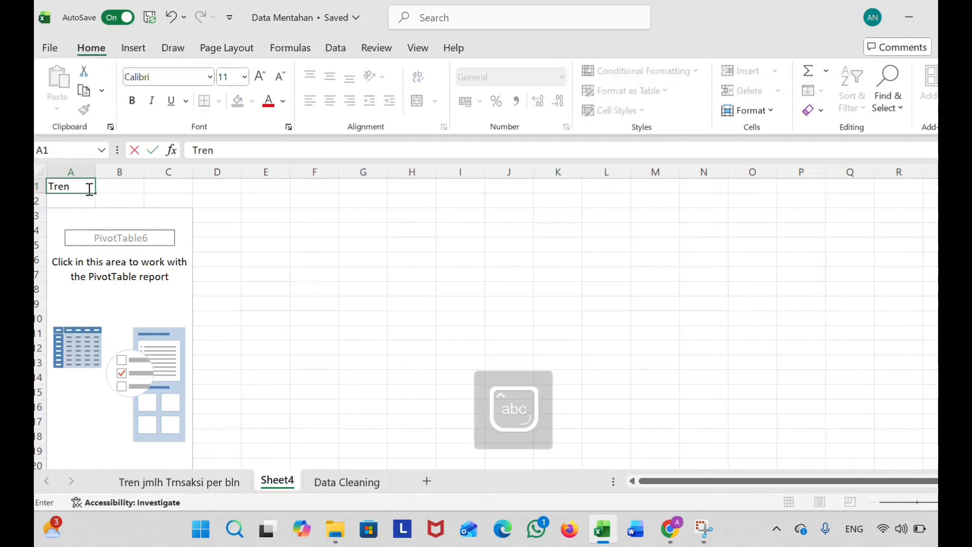
{"action": "type", "text": "n"}
{"action": "key", "text": "Caps_Lock"}
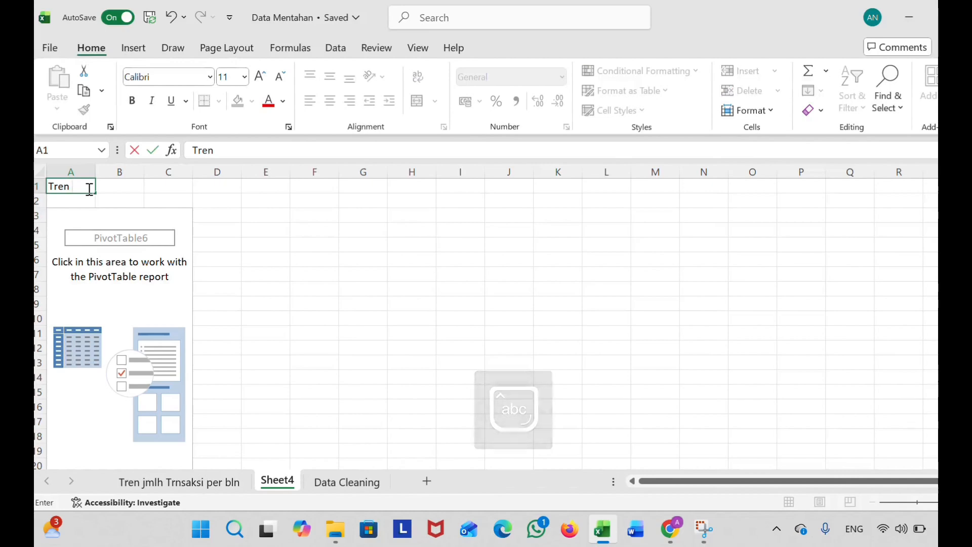
{"action": "type", "text": "Pem"}
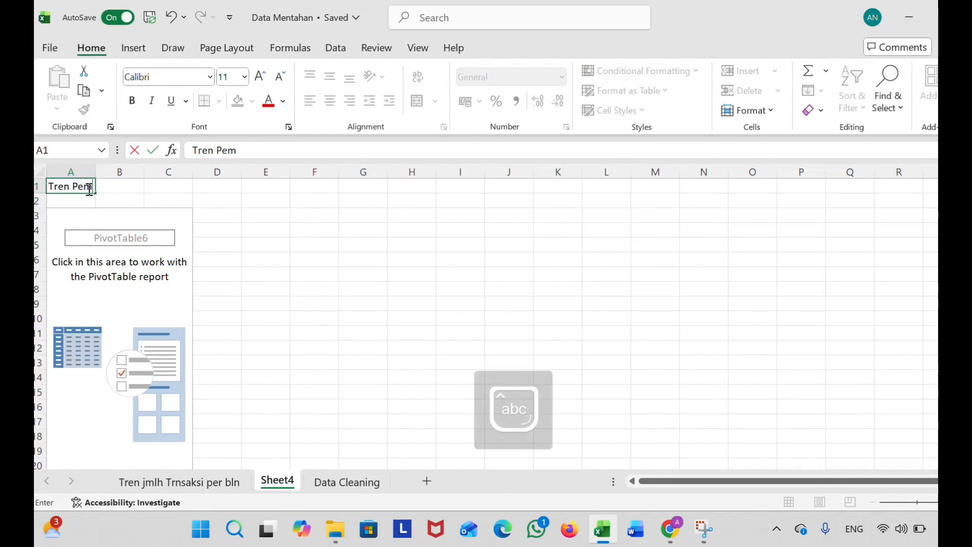
{"action": "type", "text": "ba"}
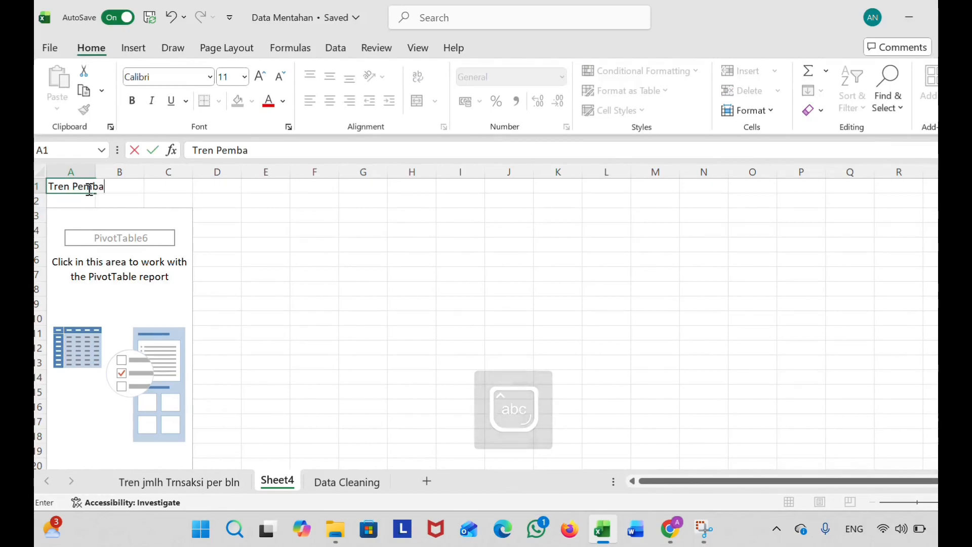
{"action": "type", "text": "yaran"}
{"action": "key", "text": "Caps_Lock"}
{"action": "type", "text": "P"}
{"action": "key", "text": "Caps_Lock"}
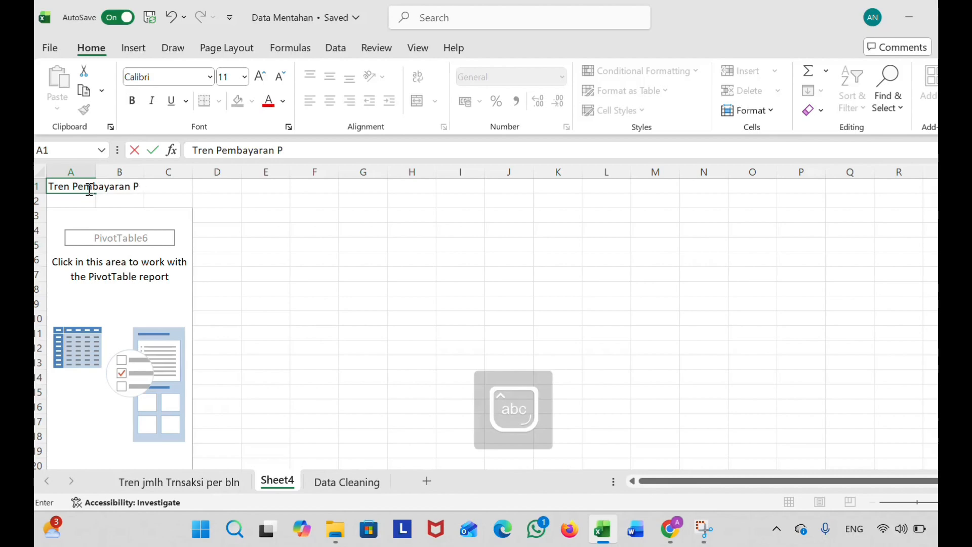
{"action": "type", "text": "er B"}
{"action": "key", "text": "Caps_Lock"}
{"action": "type", "text": "ulan"}
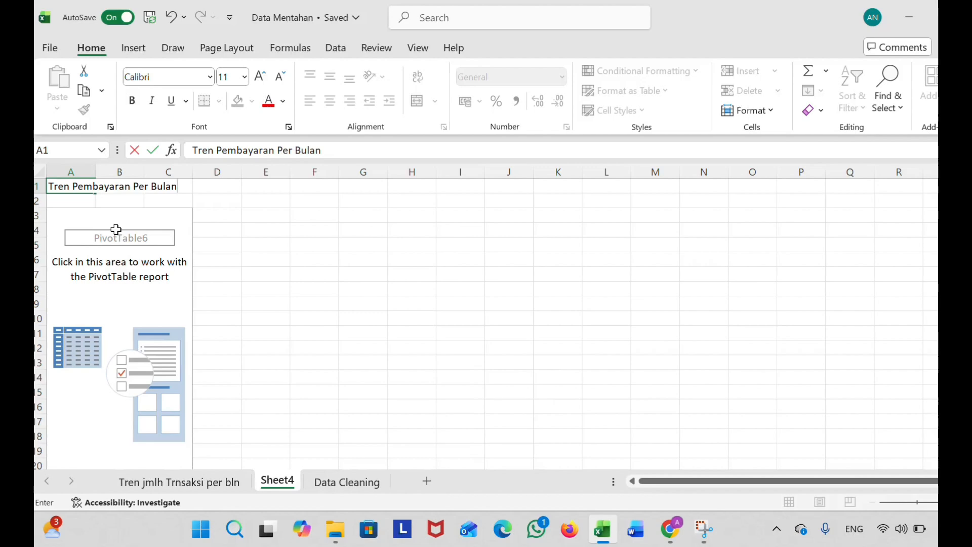
Build the PivotTable with Bulan as the row field and the sum of Total Pembayran as the values.
{"action": "left_click", "coordinate": [160, 271]}
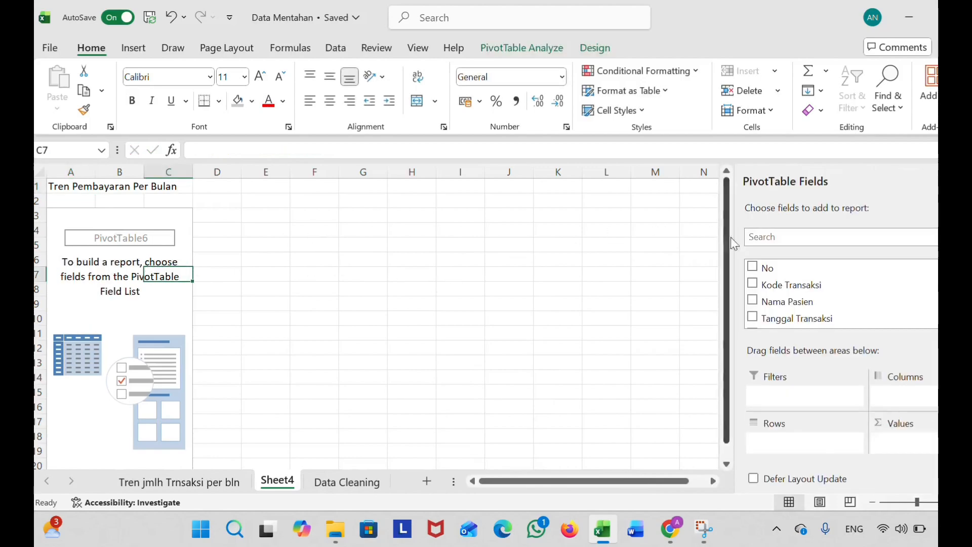
{"action": "scroll", "coordinate": [790, 298], "scroll_direction": "down", "scroll_amount": 2}
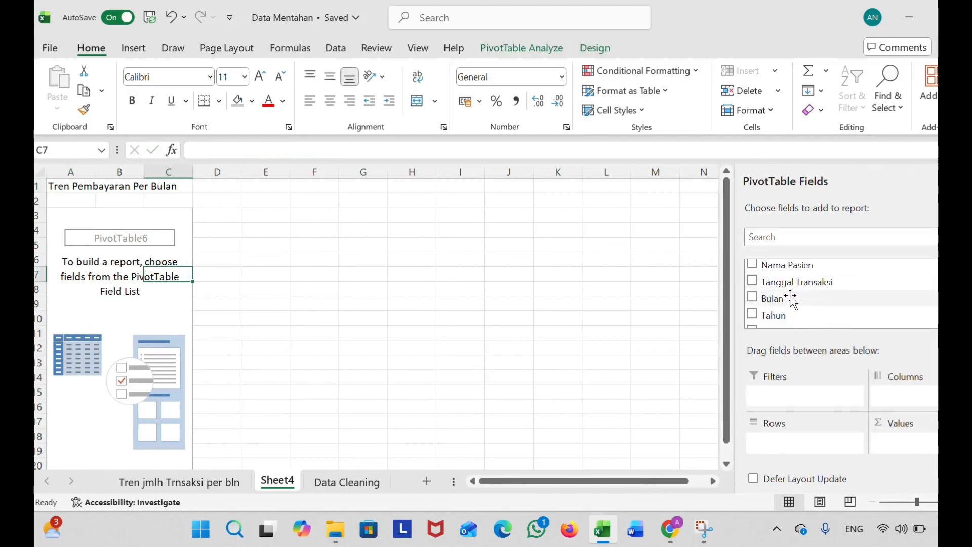
{"action": "left_click", "coordinate": [752, 297]}
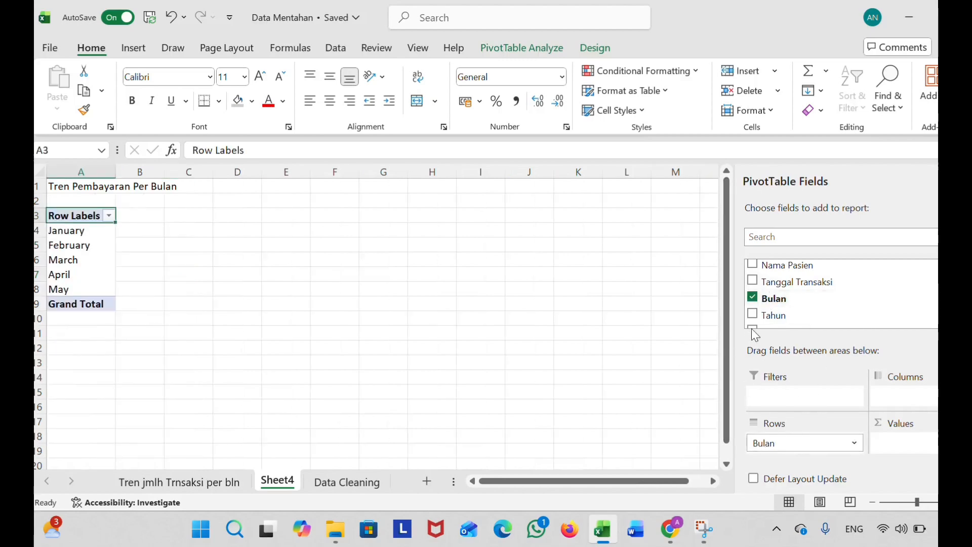
{"action": "scroll", "coordinate": [763, 276], "scroll_direction": "down", "scroll_amount": 3}
{"action": "scroll", "coordinate": [763, 276], "scroll_direction": "down", "scroll_amount": 3}
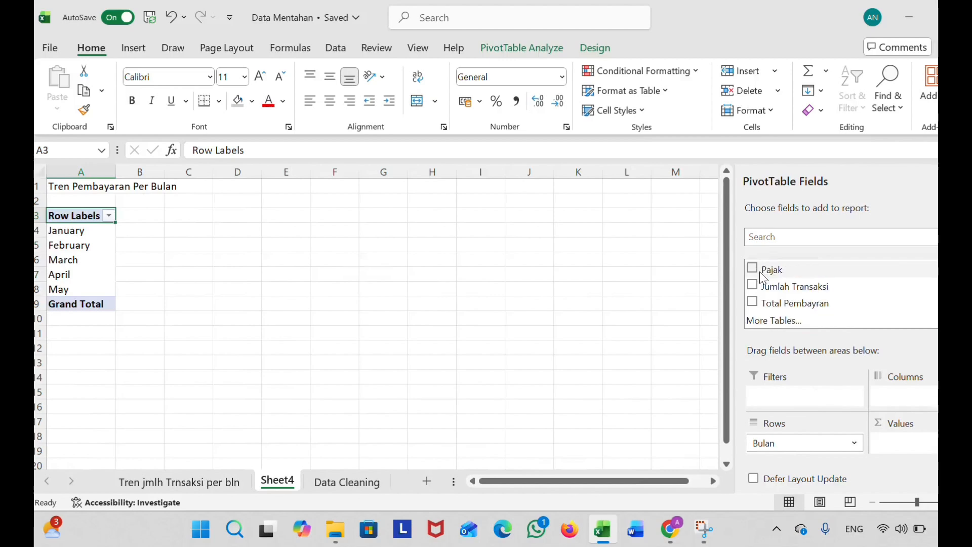
{"action": "left_click", "coordinate": [753, 302]}
{"action": "left_click", "coordinate": [609, 372]}
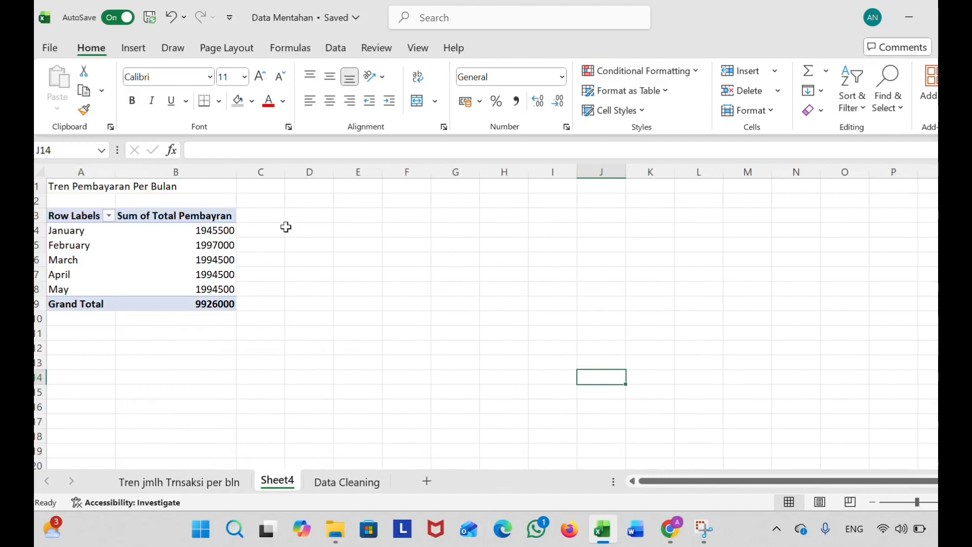
Replace the row label header in cell A3 of the payments PivotTable with "Bulan".
{"action": "left_click", "coordinate": [213, 218]}
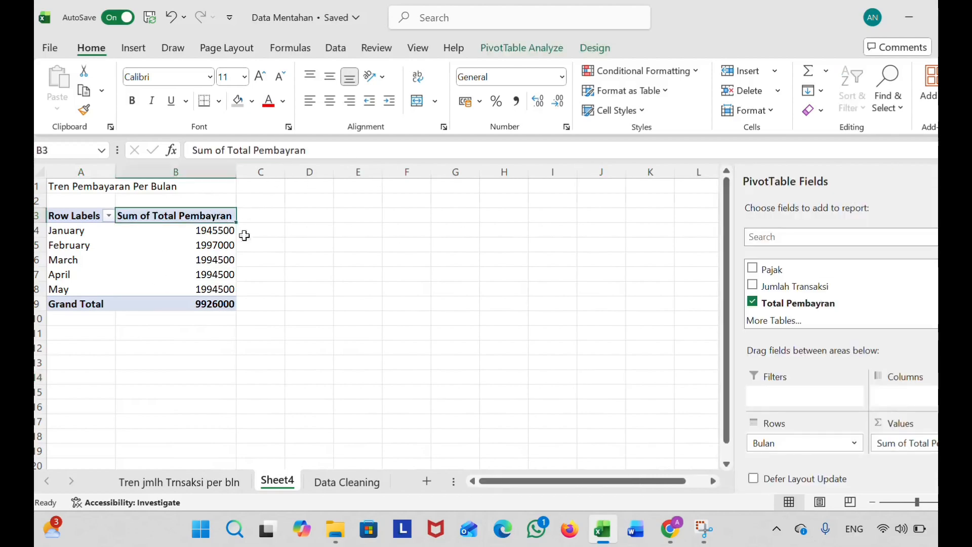
{"action": "left_click", "coordinate": [89, 213]}
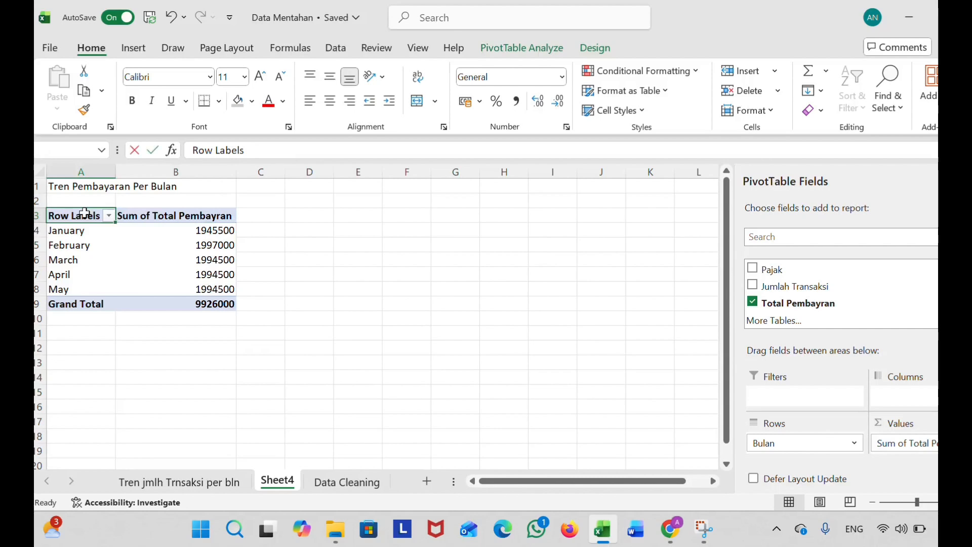
{"action": "double_click", "coordinate": [85, 214]}
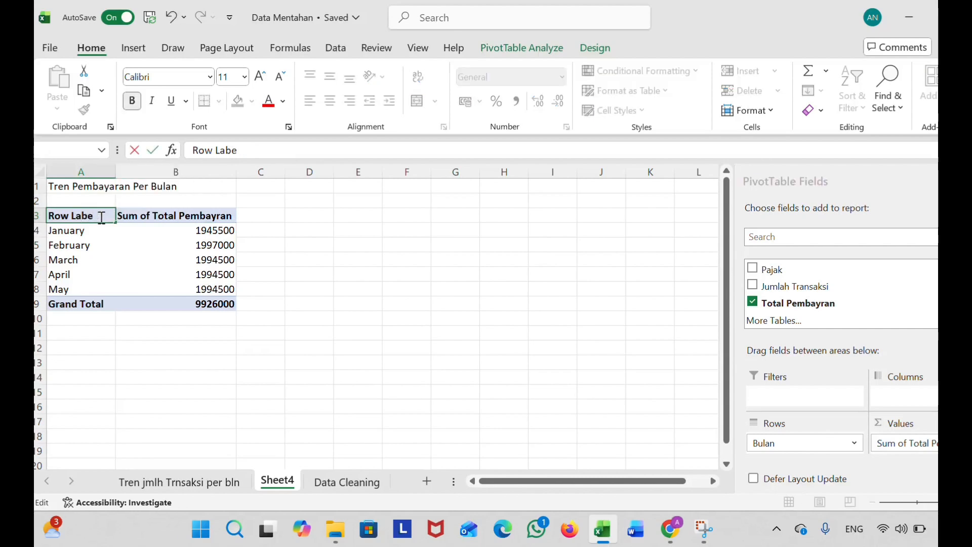
{"action": "key", "text": "BackSpace"}
{"action": "key", "text": "BackSpace"}
{"action": "key", "text": "BackSpace"}
{"action": "key", "text": "BackSpace"}
{"action": "key", "text": "BackSpace"}
{"action": "key", "text": "BackSpace"}
{"action": "key", "text": "BackSpace"}
{"action": "key", "text": "Caps_Lock"}
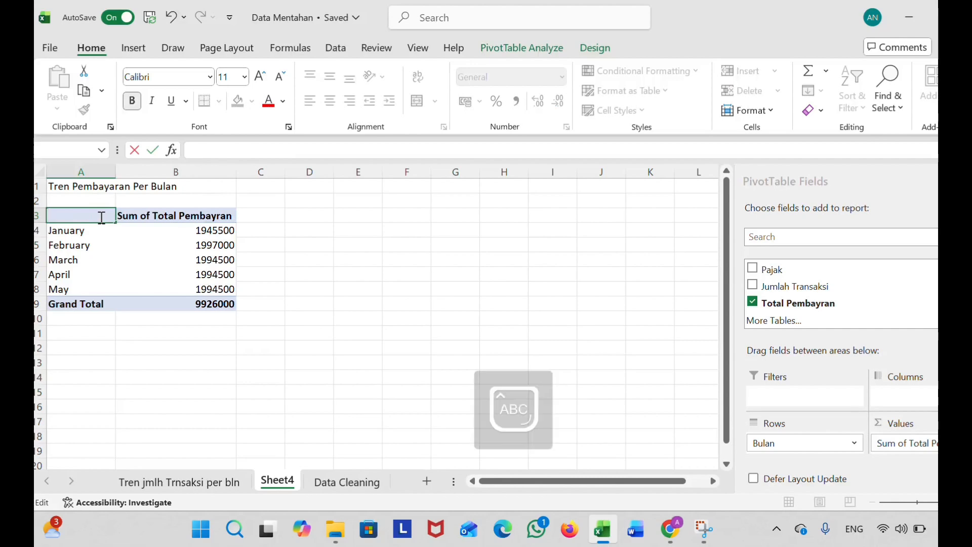
{"action": "type", "text": "Bulan"}
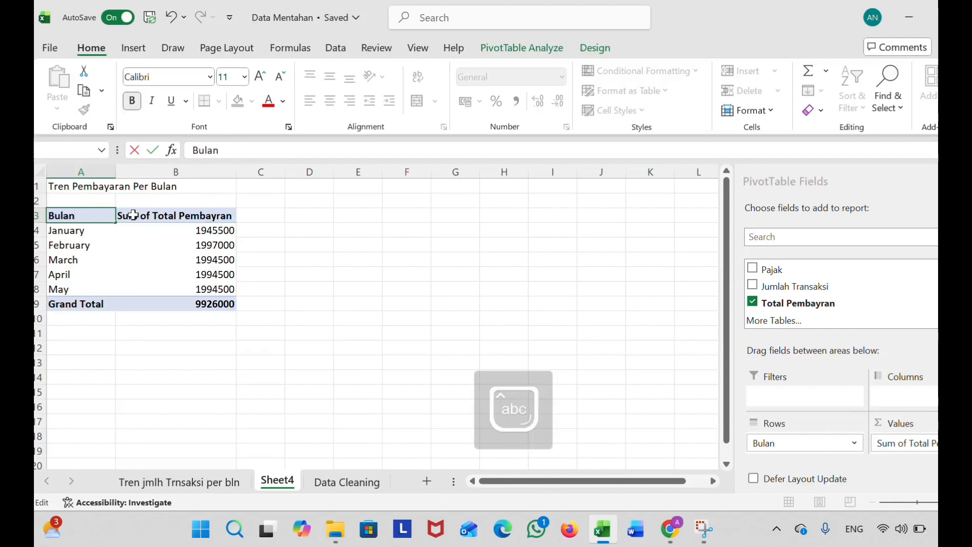
Shorten the custom name of the value field in B3 to "Total Pembayran" with a leading space, keeping the Sum calculation.
{"action": "left_click", "coordinate": [134, 215]}
{"action": "double_click", "coordinate": [146, 215]}
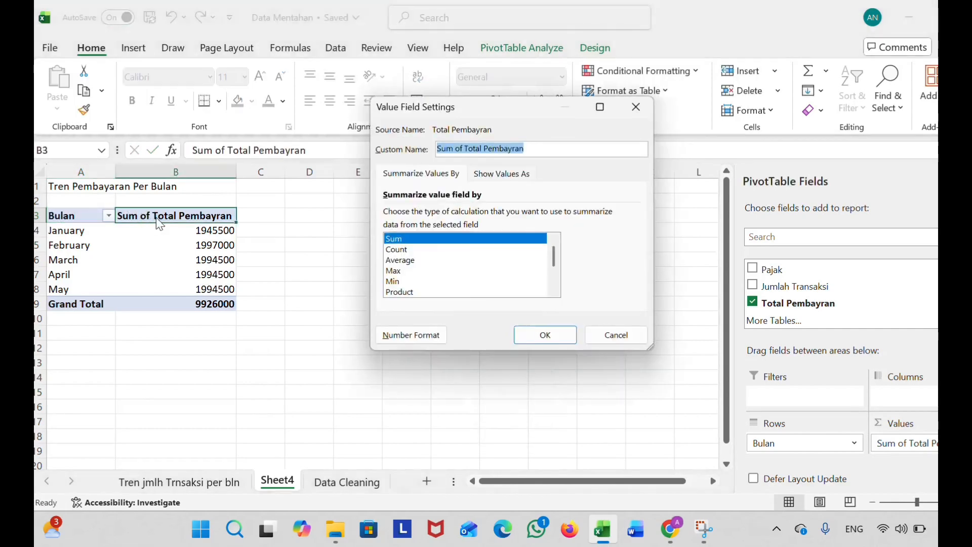
{"action": "left_click", "coordinate": [459, 149]}
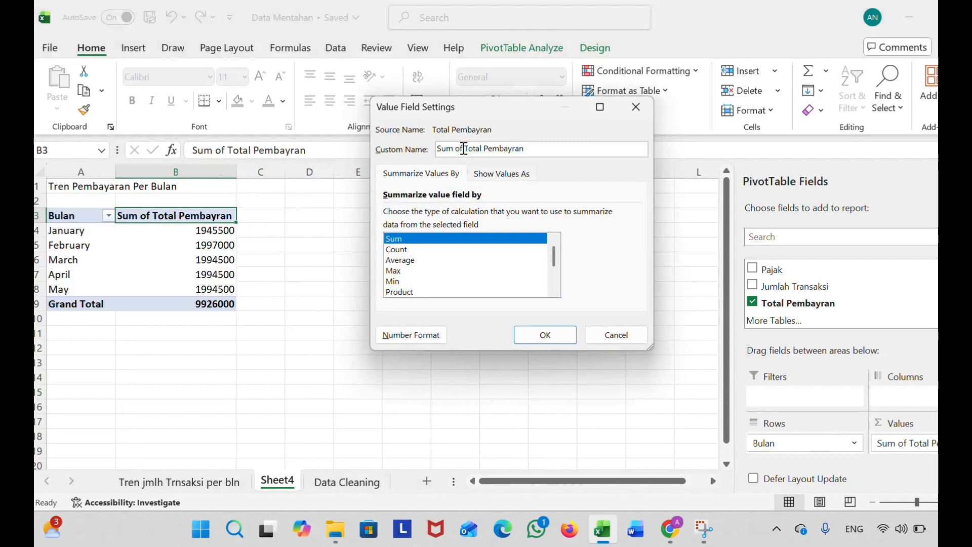
{"action": "key", "text": "Delete"}
{"action": "key", "text": "Delete"}
{"action": "key", "text": "BackSpace"}
{"action": "key", "text": "BackSpace"}
{"action": "key", "text": "BackSpace"}
{"action": "key", "text": "BackSpace"}
{"action": "key", "text": "BackSpace"}
{"action": "left_click", "coordinate": [519, 334]}
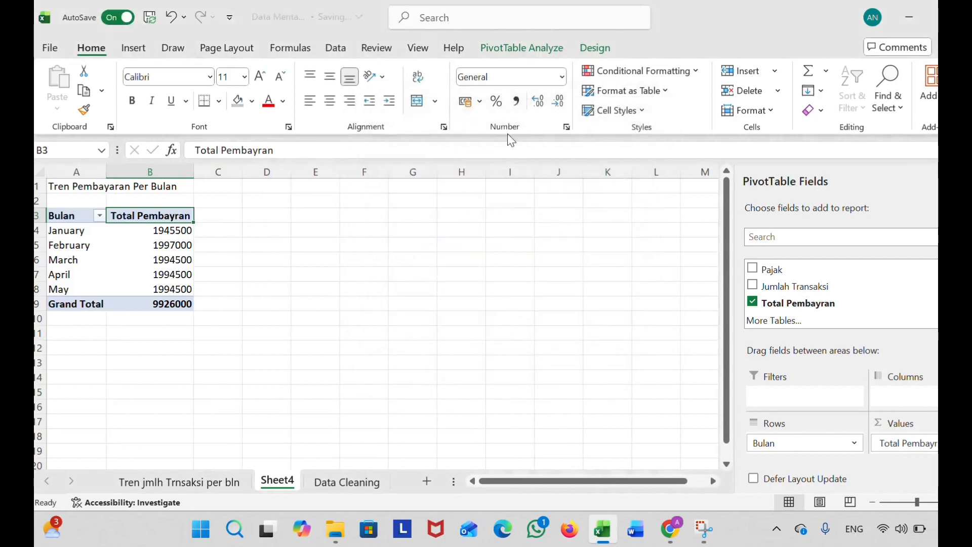
Set the payments PivotTable to show no subtotals.
{"action": "left_click", "coordinate": [509, 60]}
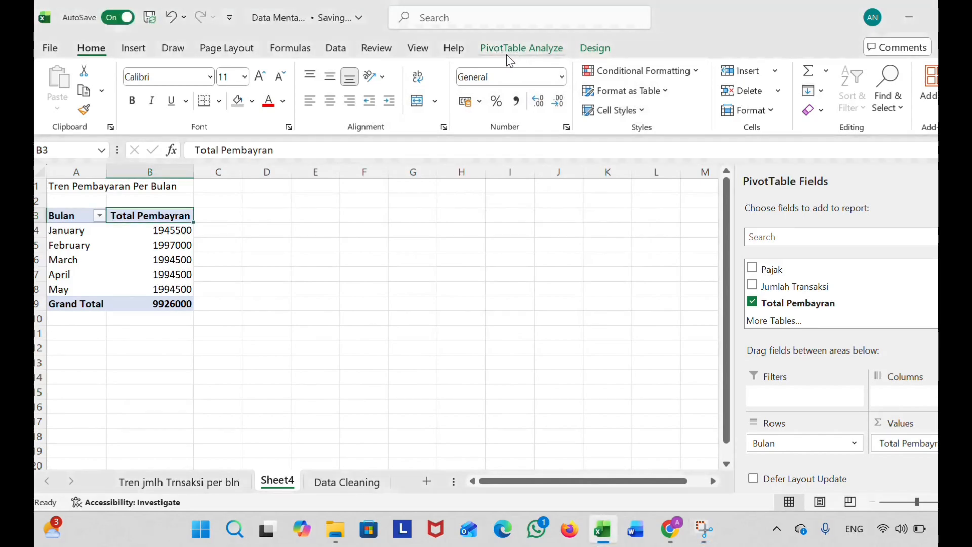
{"action": "left_click", "coordinate": [552, 55]}
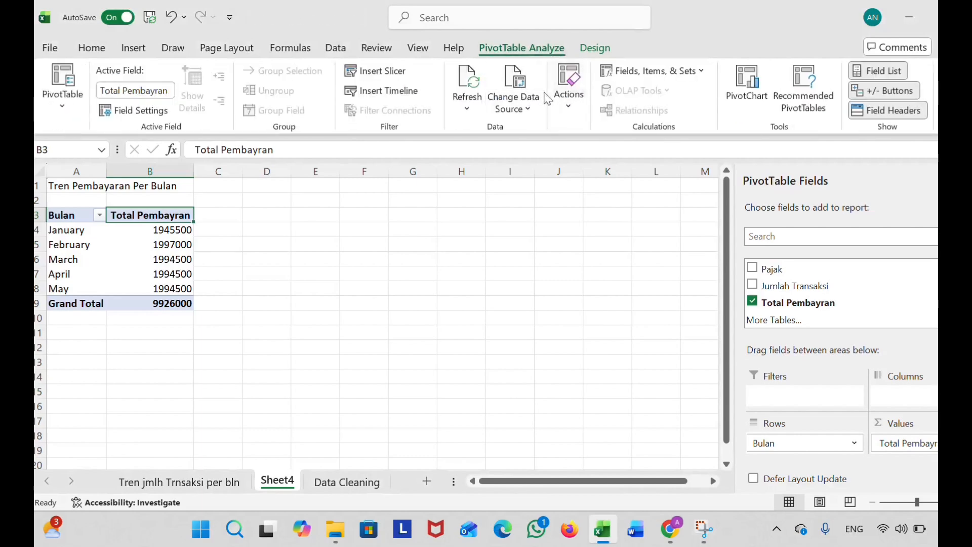
{"action": "left_click", "coordinate": [599, 56]}
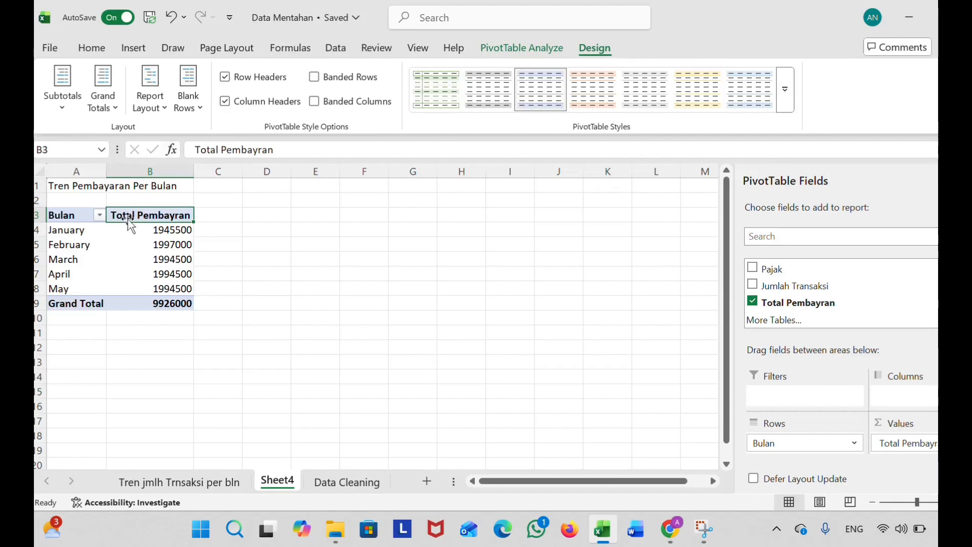
{"action": "left_click", "coordinate": [62, 101]}
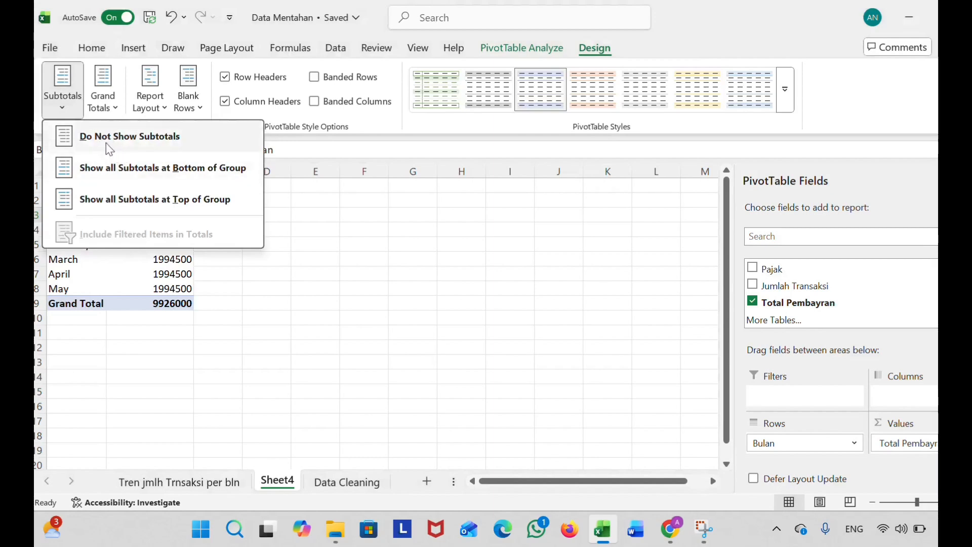
{"action": "left_click", "coordinate": [120, 138]}
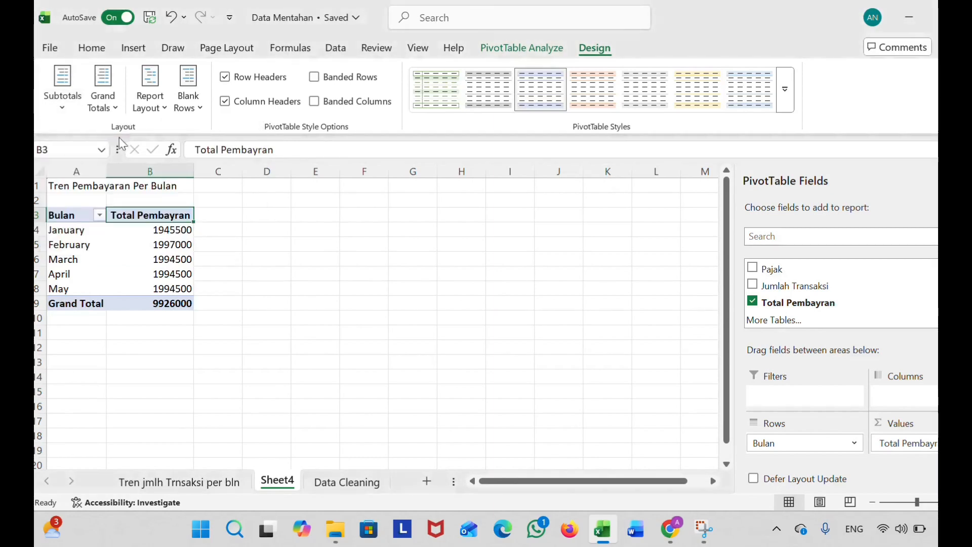
Turn grand totals on for rows and columns and show the payments PivotTable in tabular form.
{"action": "left_click", "coordinate": [117, 105]}
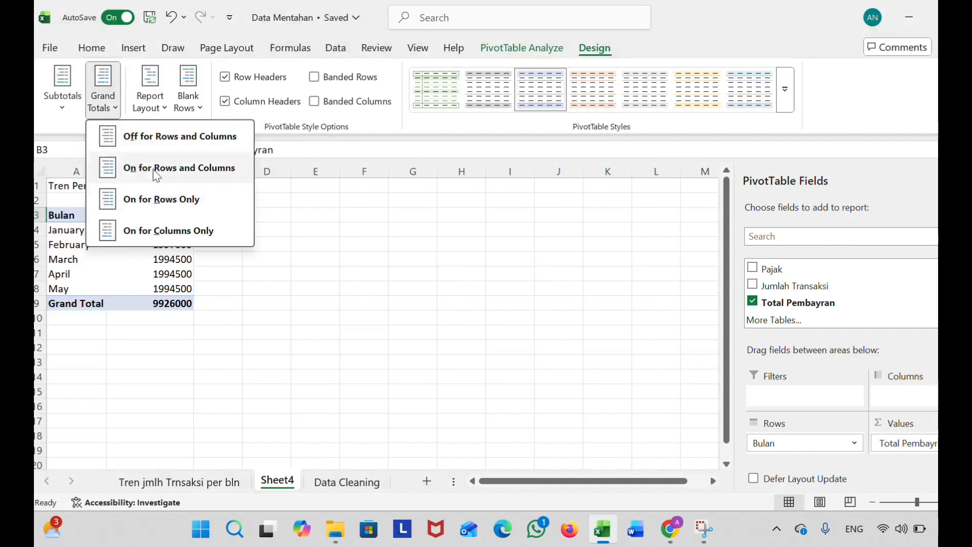
{"action": "left_click", "coordinate": [178, 171]}
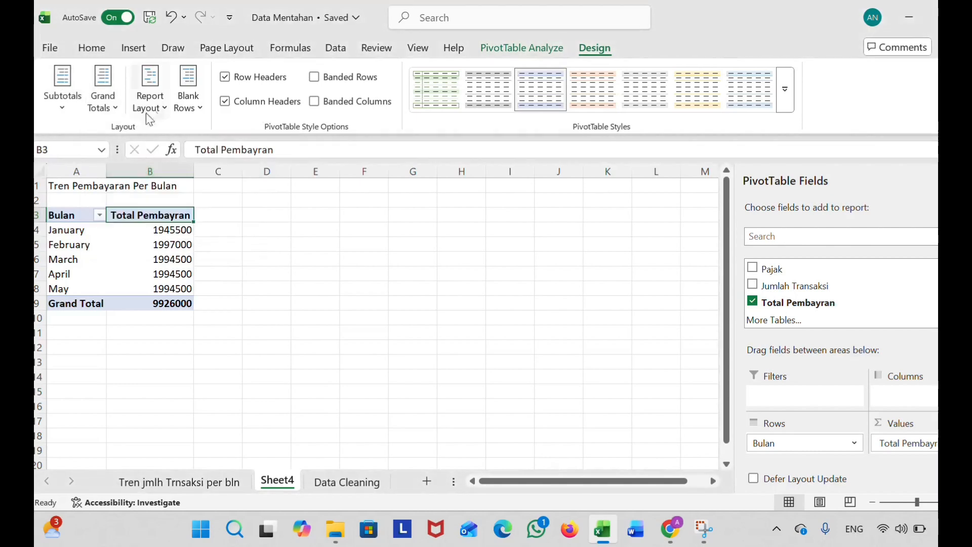
{"action": "left_click", "coordinate": [167, 107]}
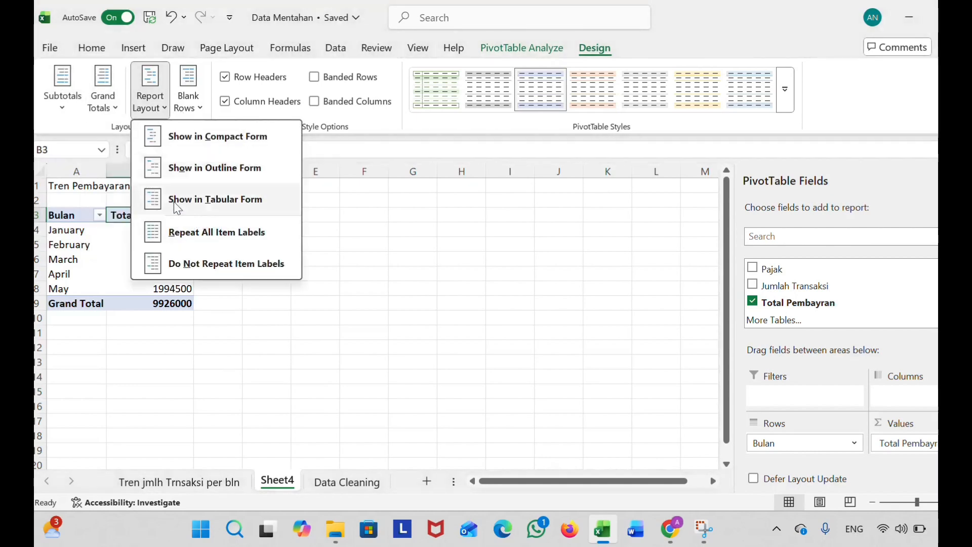
{"action": "left_click", "coordinate": [214, 199]}
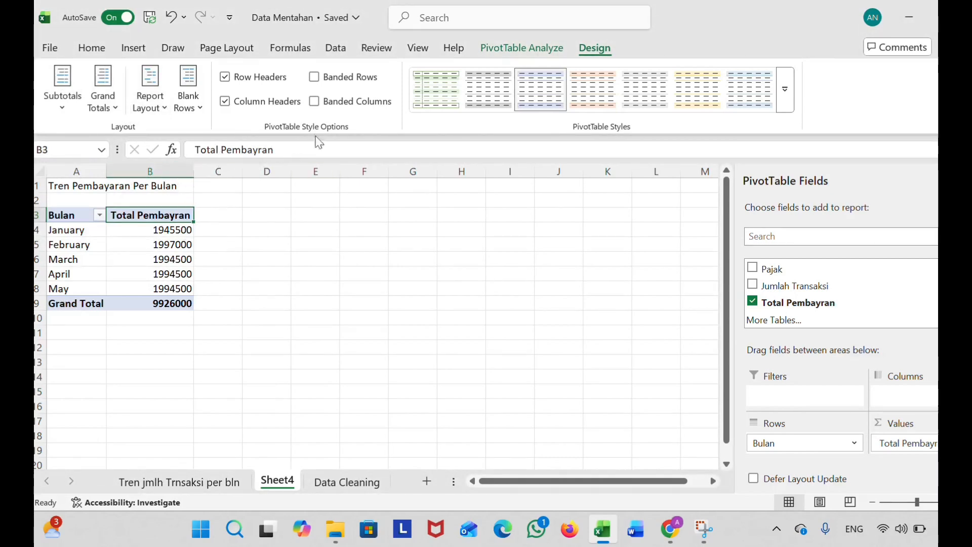
Insert a 3-D Column PivotChart for the payments PivotTable.
{"action": "left_click", "coordinate": [498, 51]}
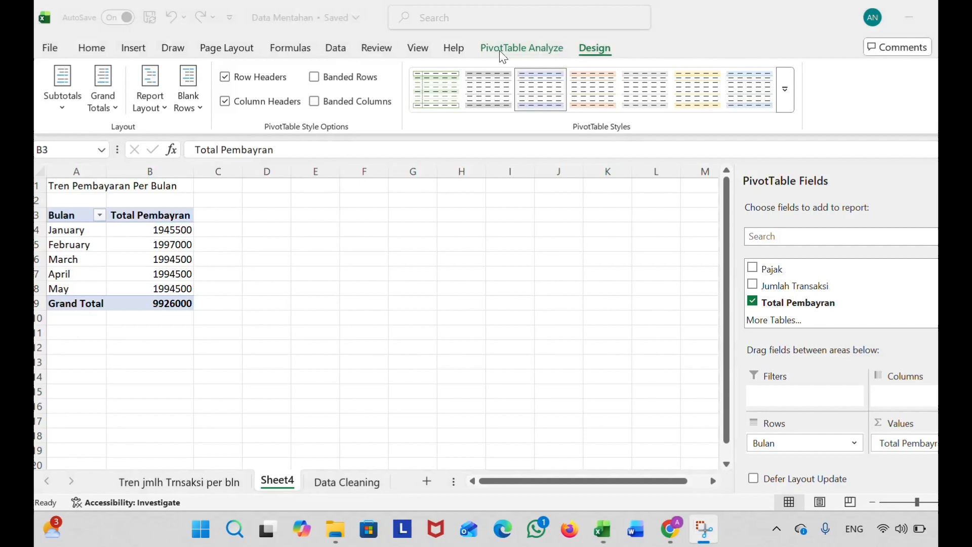
{"action": "left_click", "coordinate": [528, 54]}
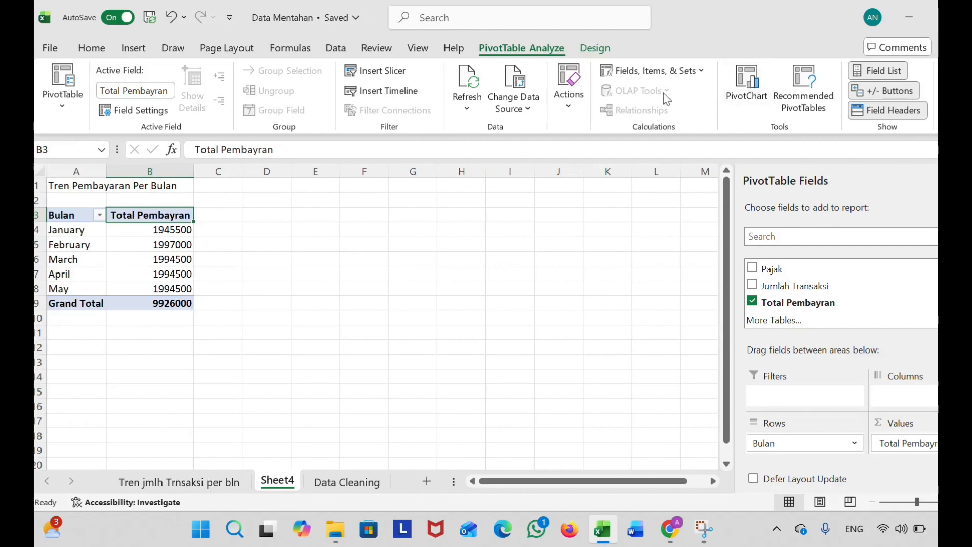
{"action": "left_click", "coordinate": [746, 84]}
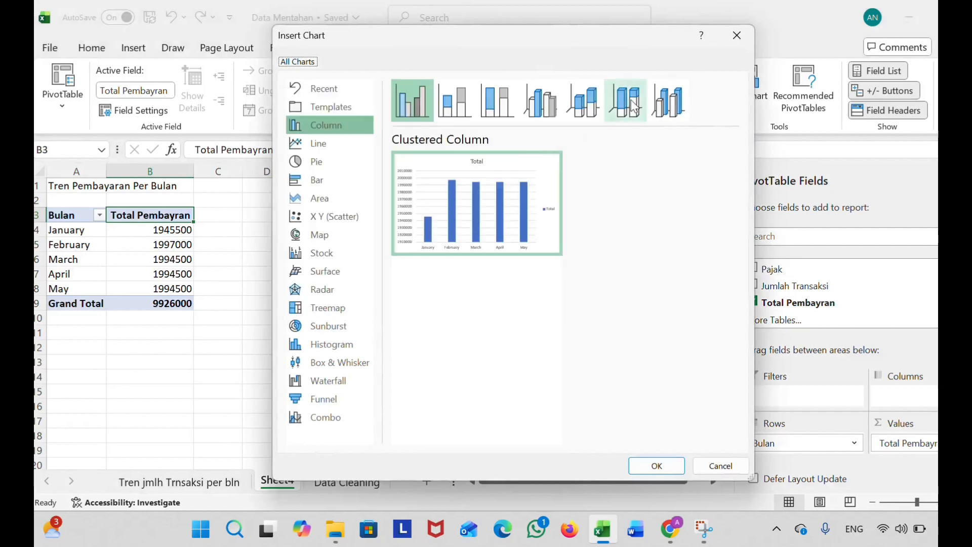
{"action": "left_click", "coordinate": [651, 106]}
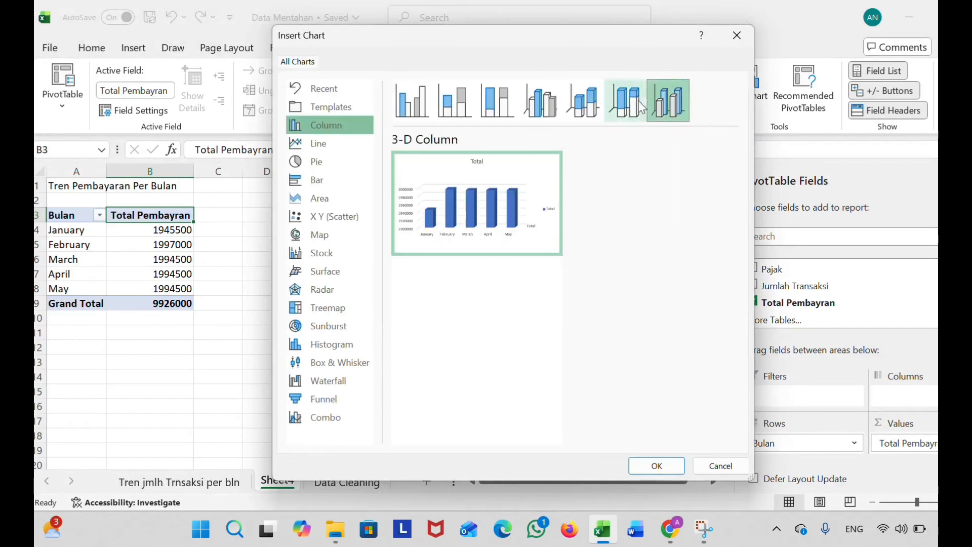
{"action": "left_click", "coordinate": [653, 469]}
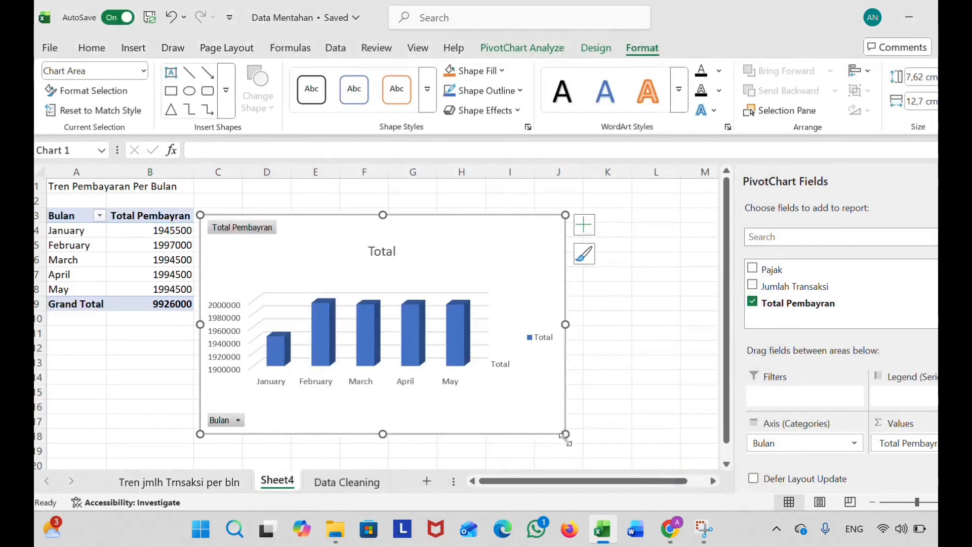
Resize the payments PivotChart to about 5.56 cm high by 12.89 cm wide and place it just beside the PivotTable.
{"action": "left_click_drag", "start_coordinate": [566, 433], "coordinate": [571, 374]}
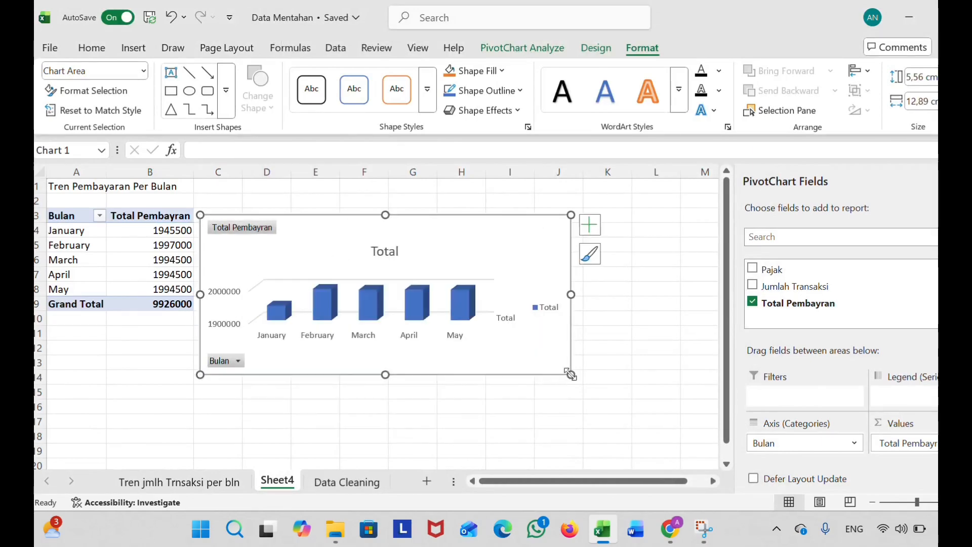
{"action": "left_click", "coordinate": [389, 320]}
{"action": "left_click", "coordinate": [433, 380]}
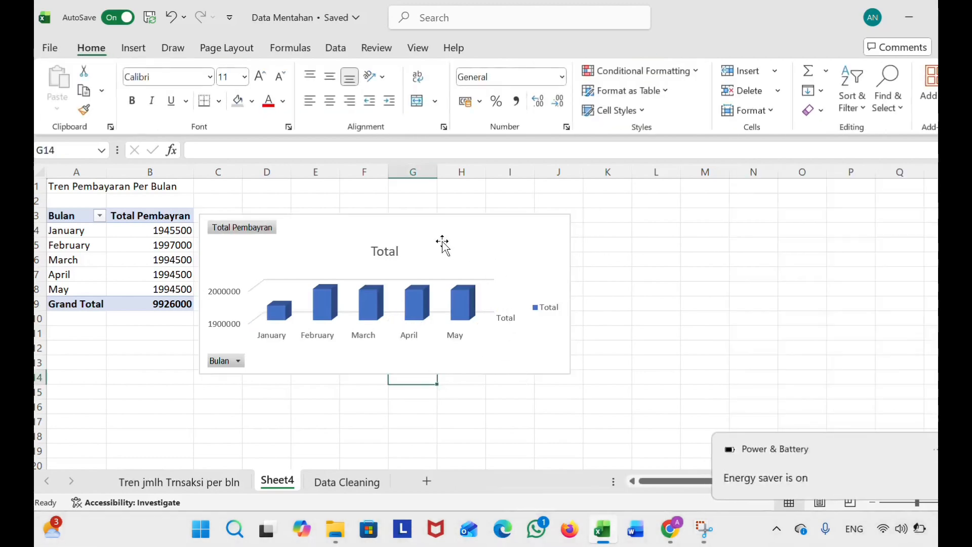
{"action": "left_click_drag", "start_coordinate": [423, 238], "coordinate": [443, 223]}
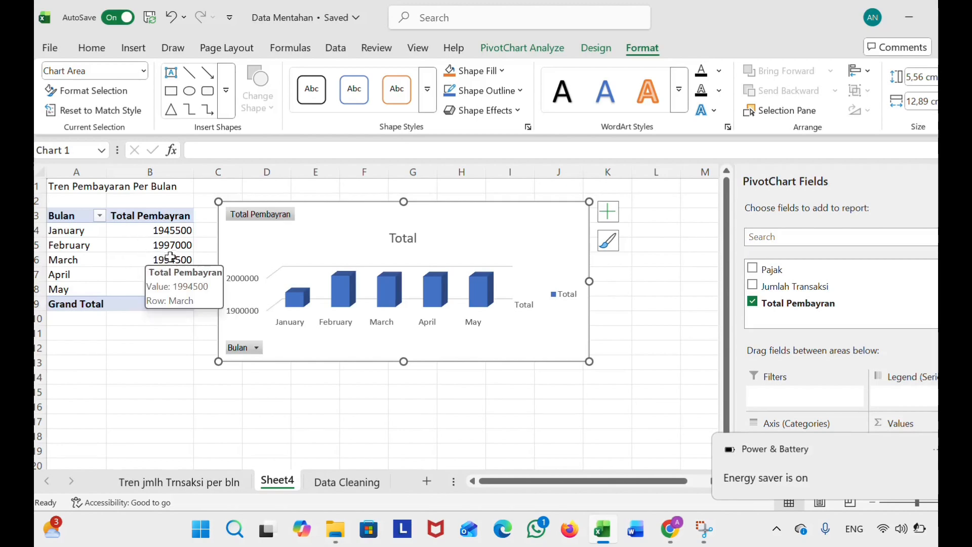
{"action": "mouse_move", "coordinate": [158, 249]}
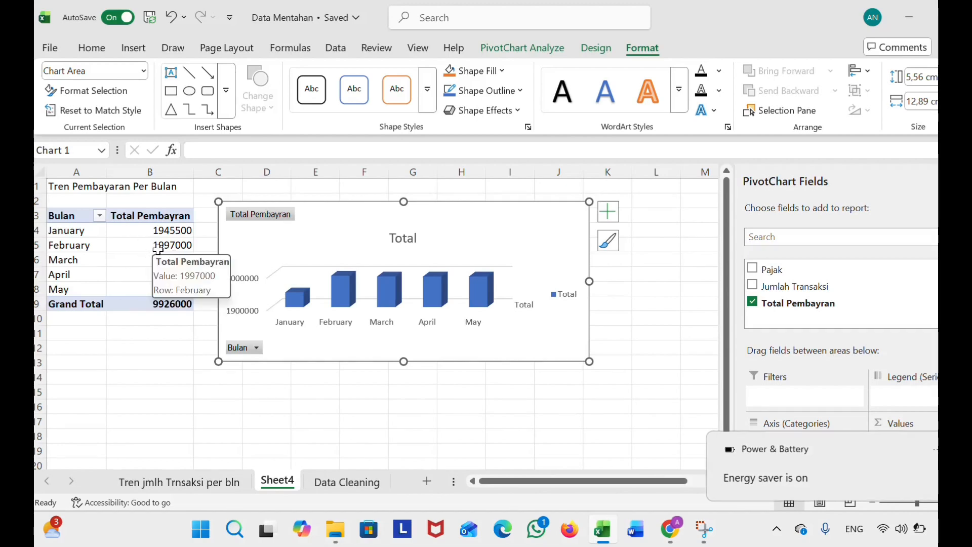
{"action": "mouse_move", "coordinate": [132, 268]}
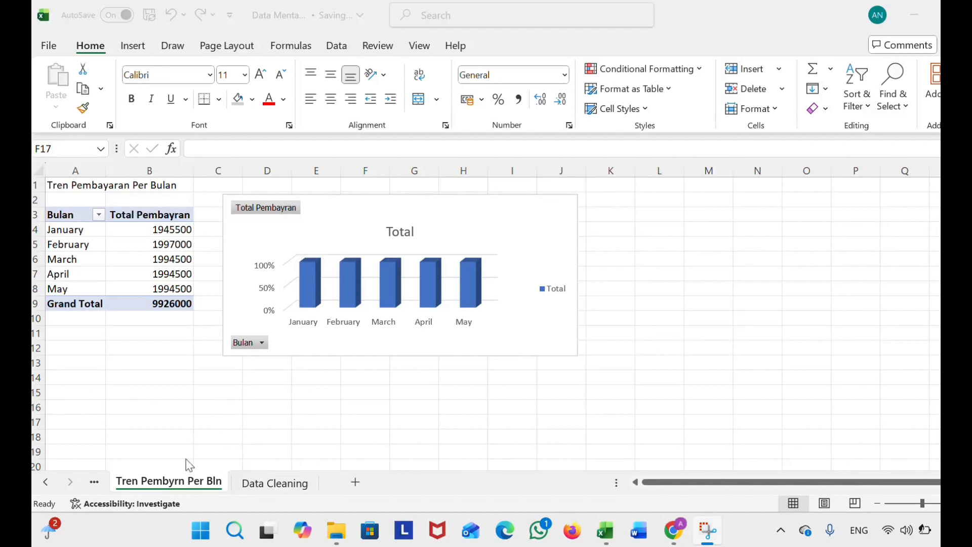
Create a PivotTable on a new worksheet from the Data Cleaning range A3:N153.
{"action": "left_click", "coordinate": [267, 487]}
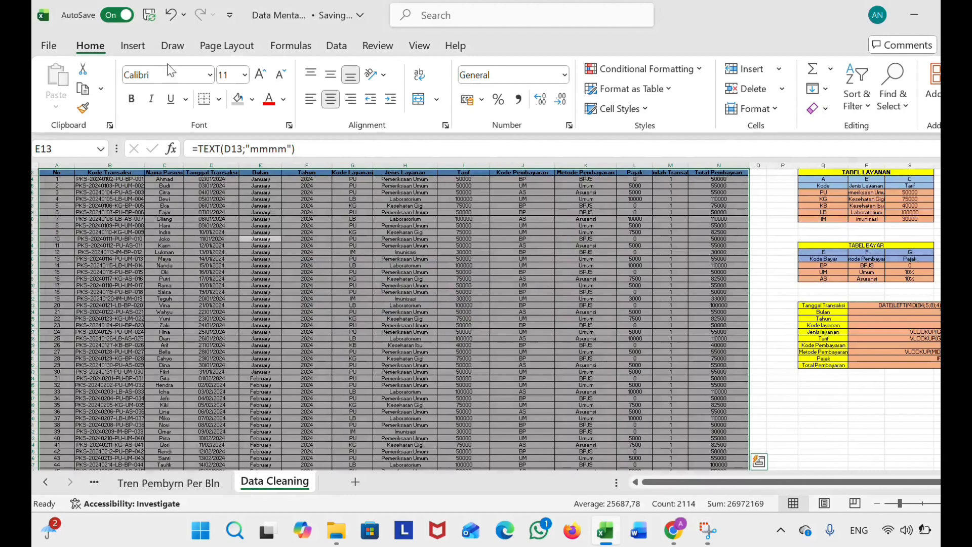
{"action": "left_click", "coordinate": [132, 45]}
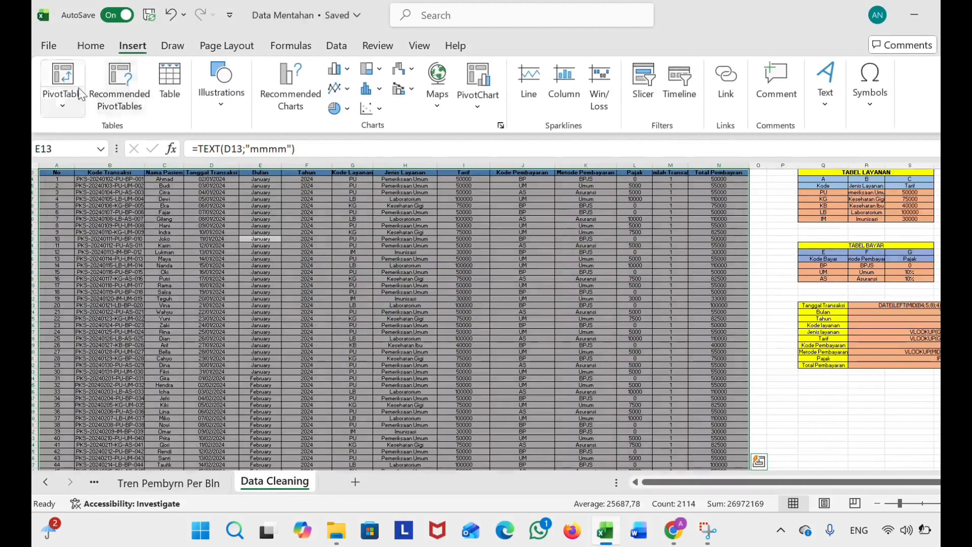
{"action": "left_click", "coordinate": [63, 81]}
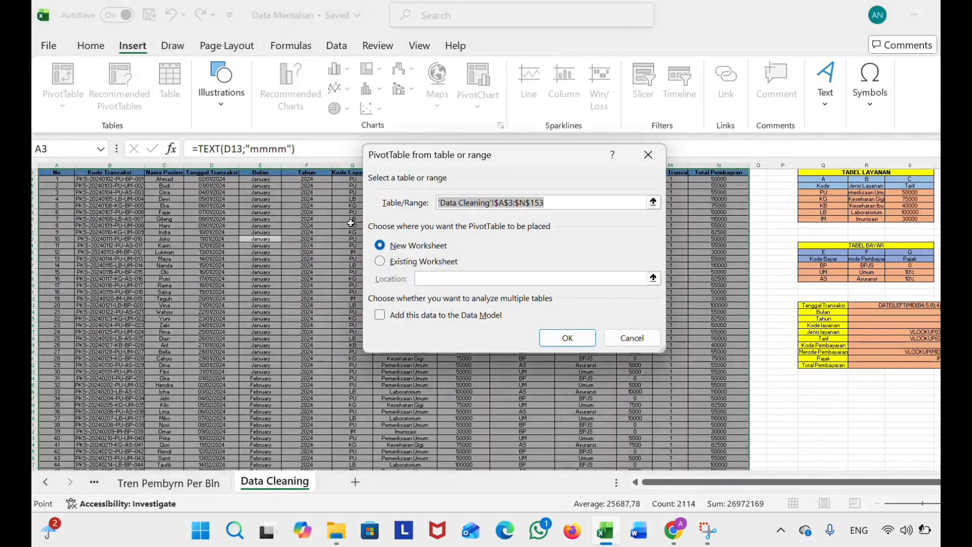
{"action": "left_click", "coordinate": [578, 337]}
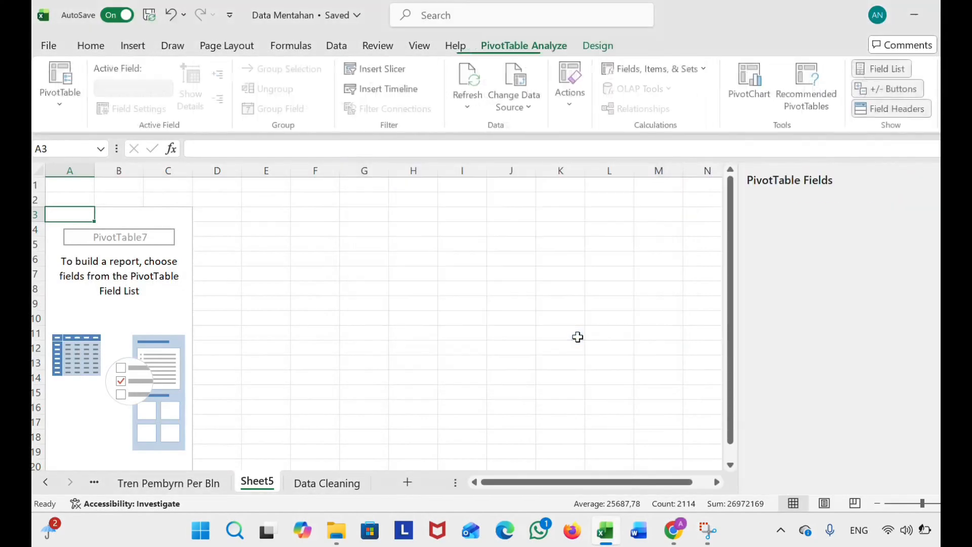
Enter the title "Tren Total Pembayaran Berdasarkan Jeniss Layanan" in cell A1 of the new PivotTable sheet.
{"action": "left_click", "coordinate": [75, 187]}
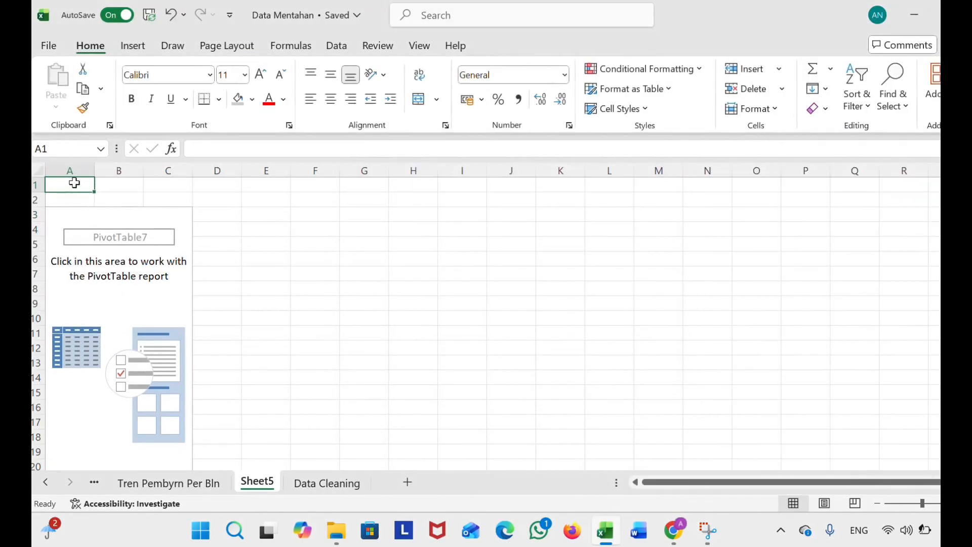
{"action": "key", "text": "Caps_Lock"}
{"action": "double_click", "coordinate": [74, 183]}
{"action": "type", "text": "R"}
{"action": "key", "text": "BackSpace"}
{"action": "key", "text": "Caps_Lock"}
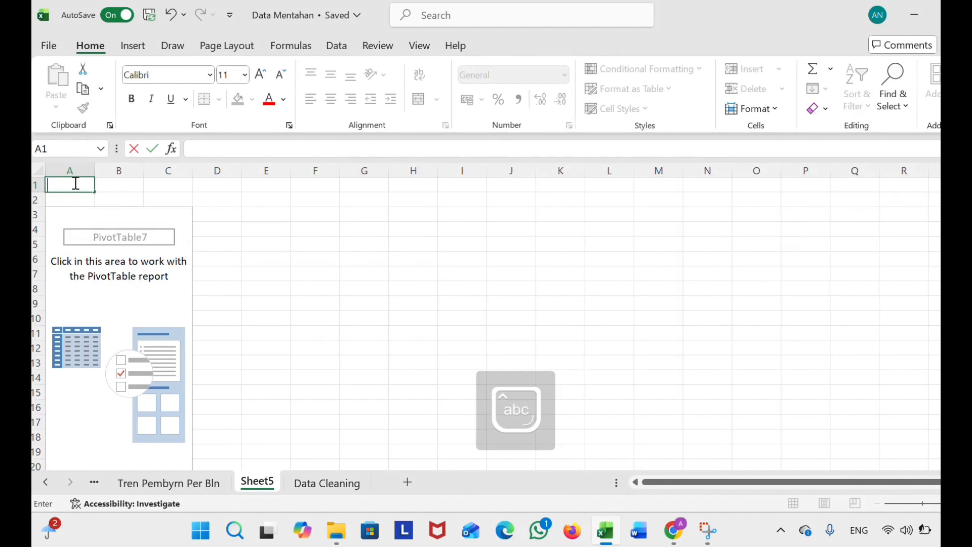
{"action": "type", "text": "Tren Total Pe"}
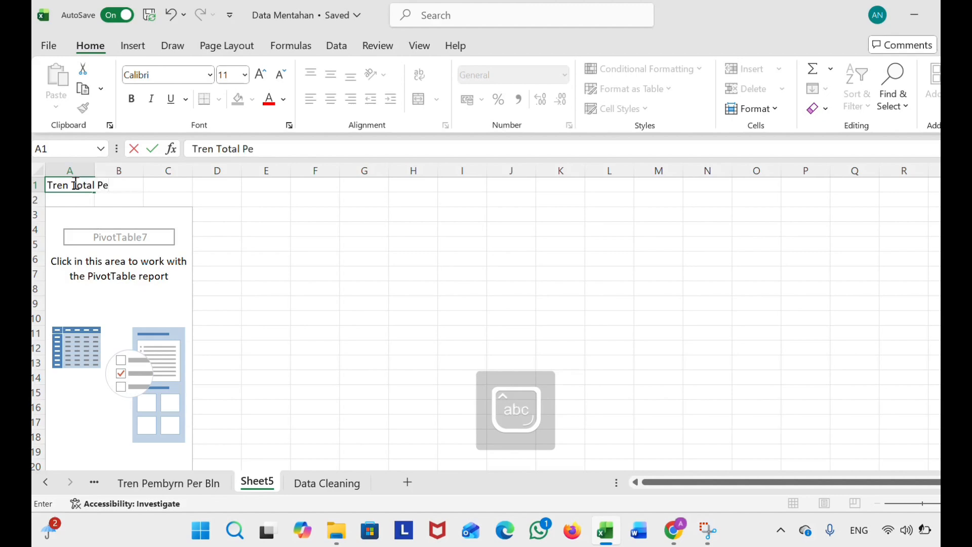
{"action": "type", "text": "mbayaran"}
{"action": "key", "text": "Caps_Lock"}
{"action": "type", "text": "B"}
{"action": "key", "text": "Caps_Lock"}
{"action": "type", "text": "erdasa"}
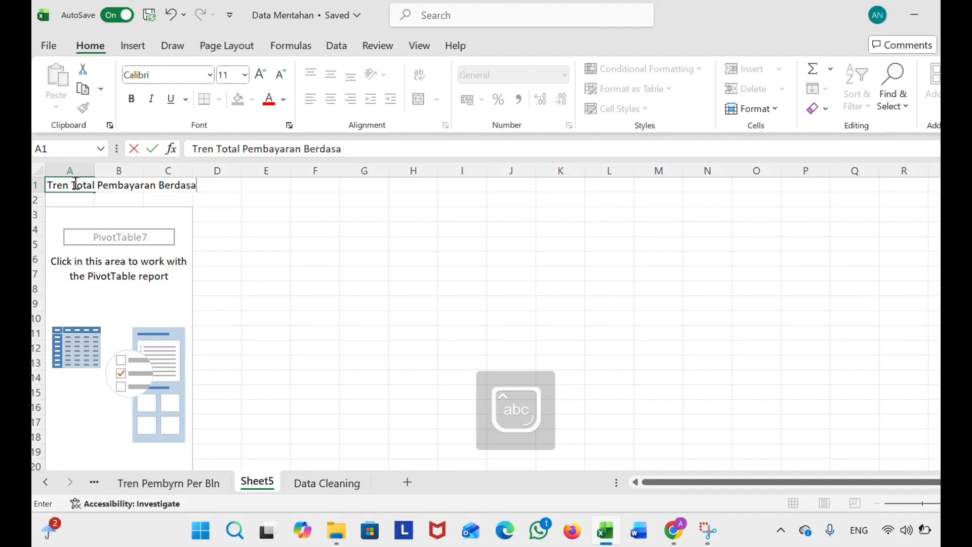
{"action": "type", "text": "rkan Jeniss"}
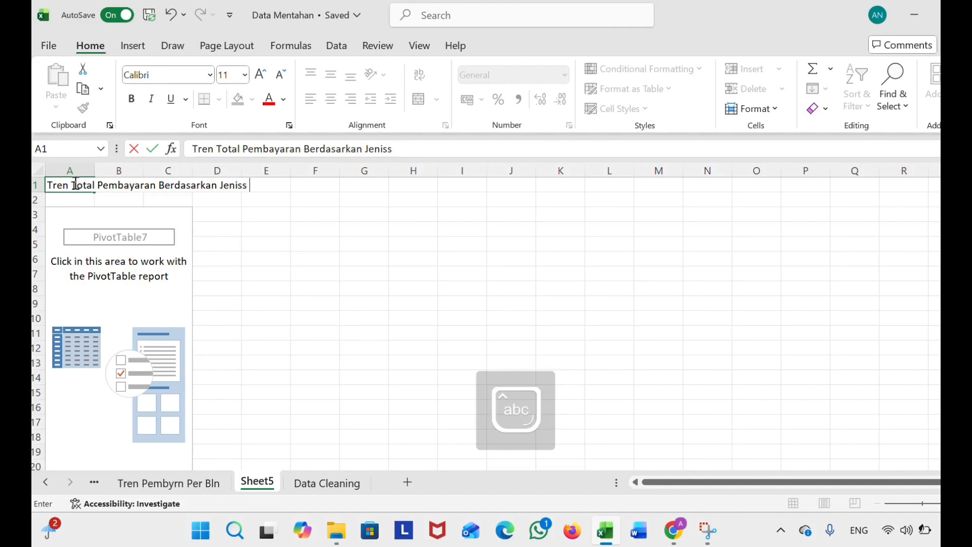
{"action": "key", "text": "Caps_Lock"}
{"action": "type", "text": "niss Layanan"}
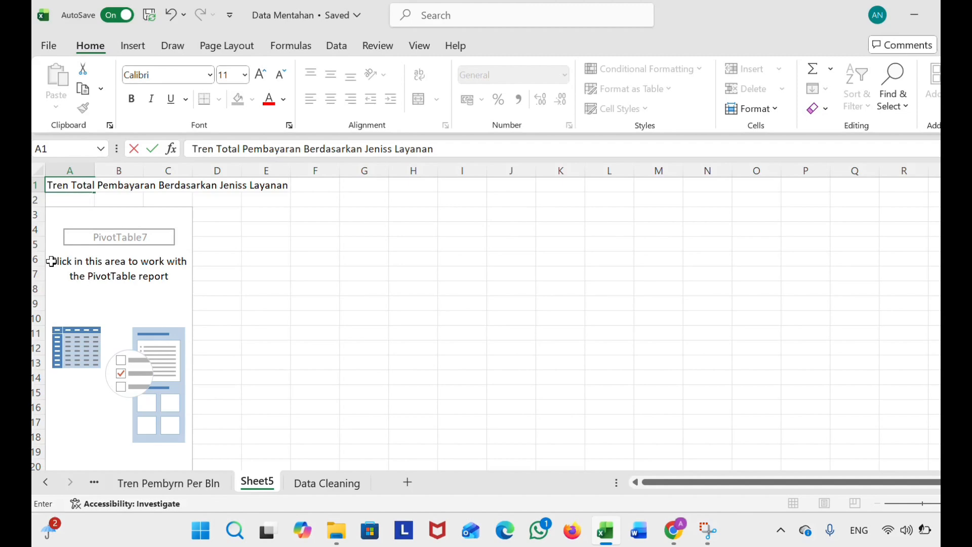
Add Jenis Layanan as the row field and Total Pembayran as the summed value field of the new PivotTable.
{"action": "left_click", "coordinate": [139, 241]}
{"action": "left_click", "coordinate": [143, 261]}
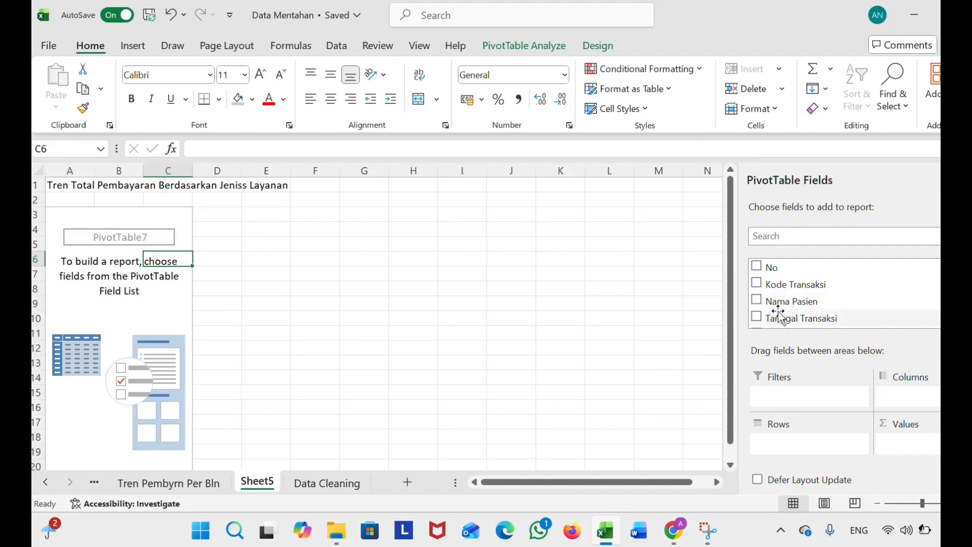
{"action": "scroll", "coordinate": [771, 308], "scroll_direction": "down", "scroll_amount": 2}
{"action": "scroll", "coordinate": [772, 309], "scroll_direction": "down", "scroll_amount": 2}
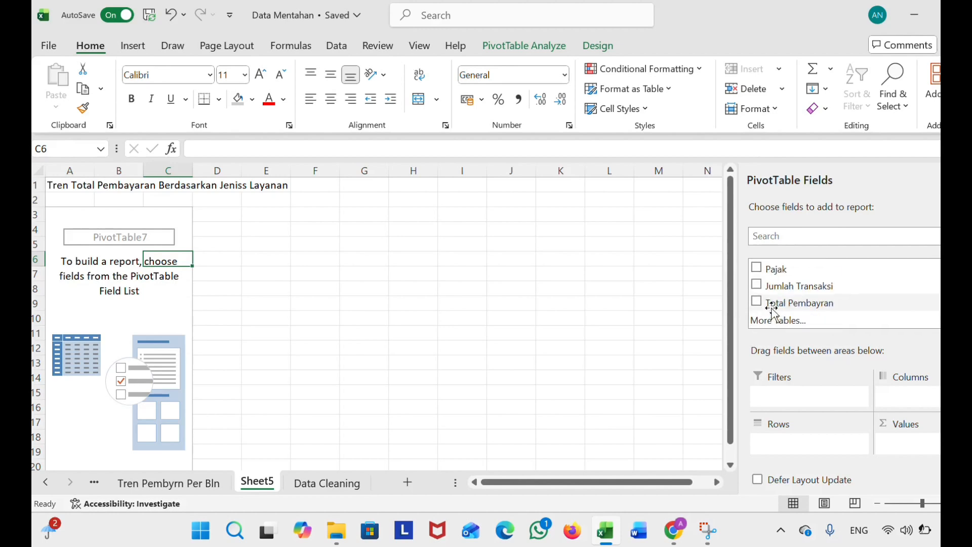
{"action": "scroll", "coordinate": [772, 312], "scroll_direction": "up", "scroll_amount": 4}
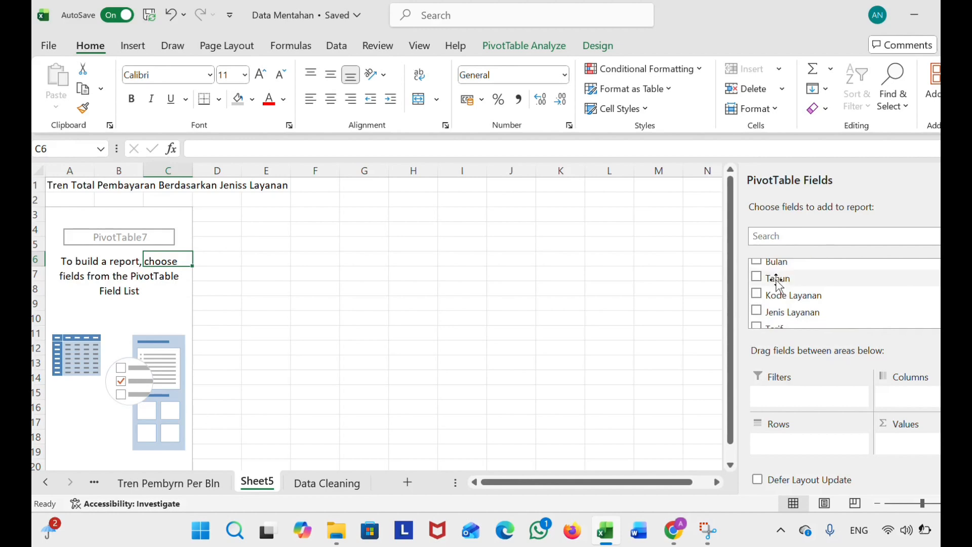
{"action": "left_click", "coordinate": [756, 310]}
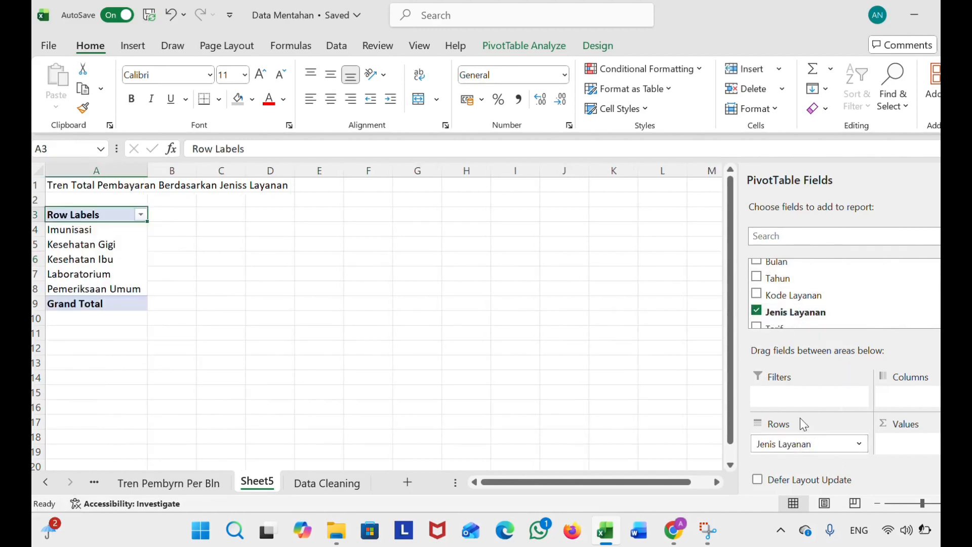
{"action": "scroll", "coordinate": [842, 285], "scroll_direction": "down", "scroll_amount": 2}
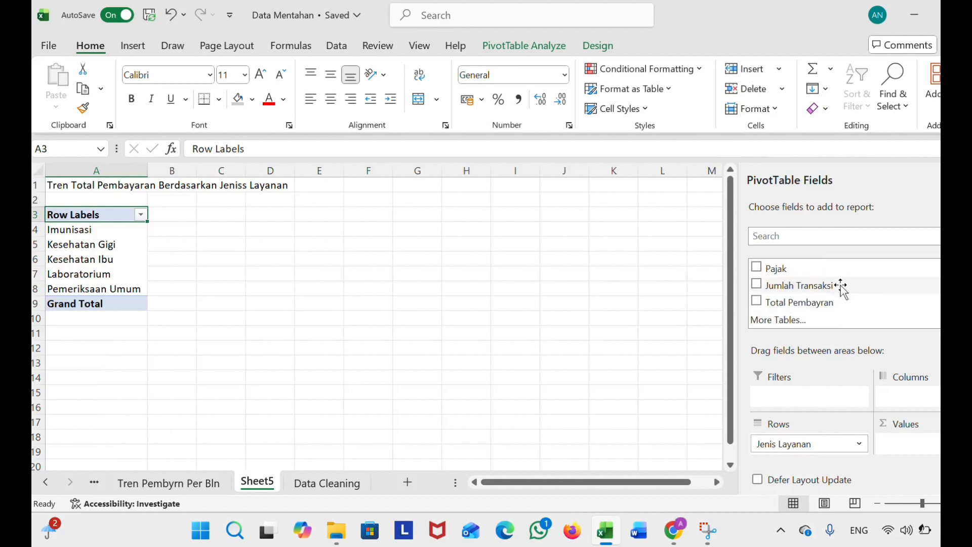
{"action": "left_click", "coordinate": [756, 301]}
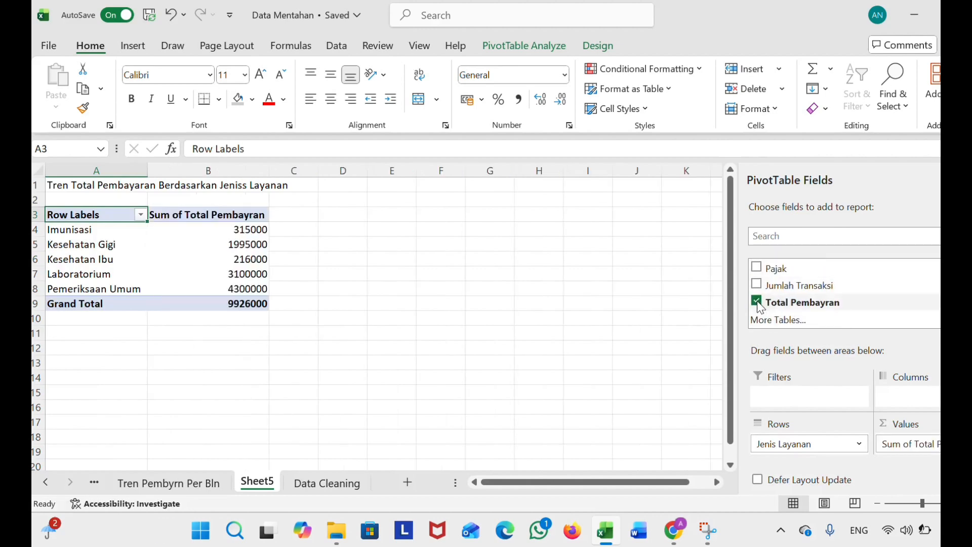
{"action": "left_click", "coordinate": [374, 277]}
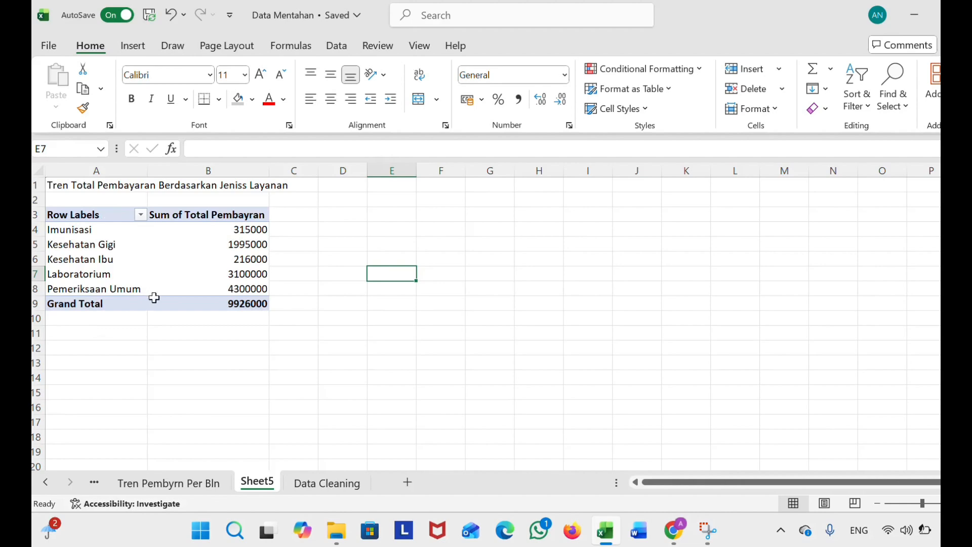
{"action": "mouse_move", "coordinate": [154, 282]}
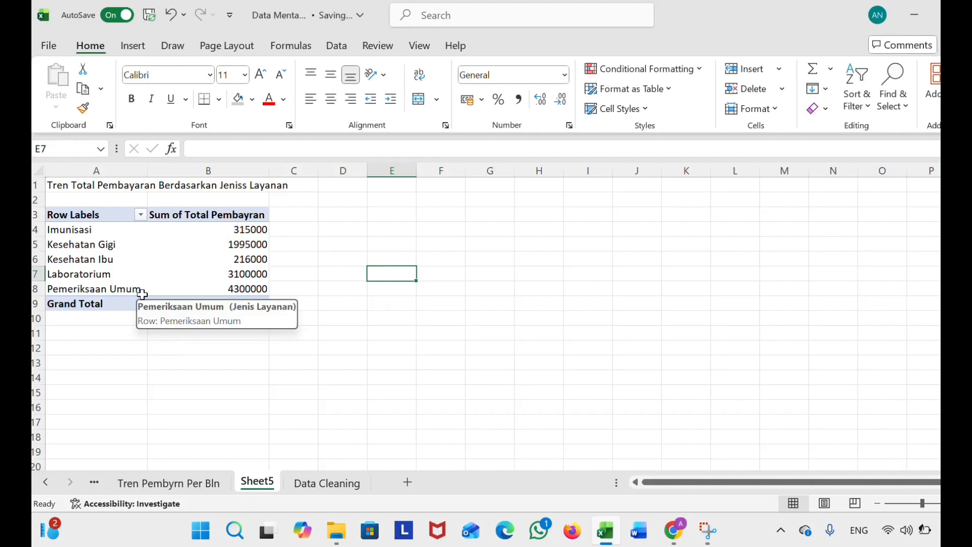
Replace the row label header in cell A3 of the service-type PivotTable with "Jenis Layanan".
{"action": "left_click", "coordinate": [91, 218]}
{"action": "double_click", "coordinate": [90, 218]}
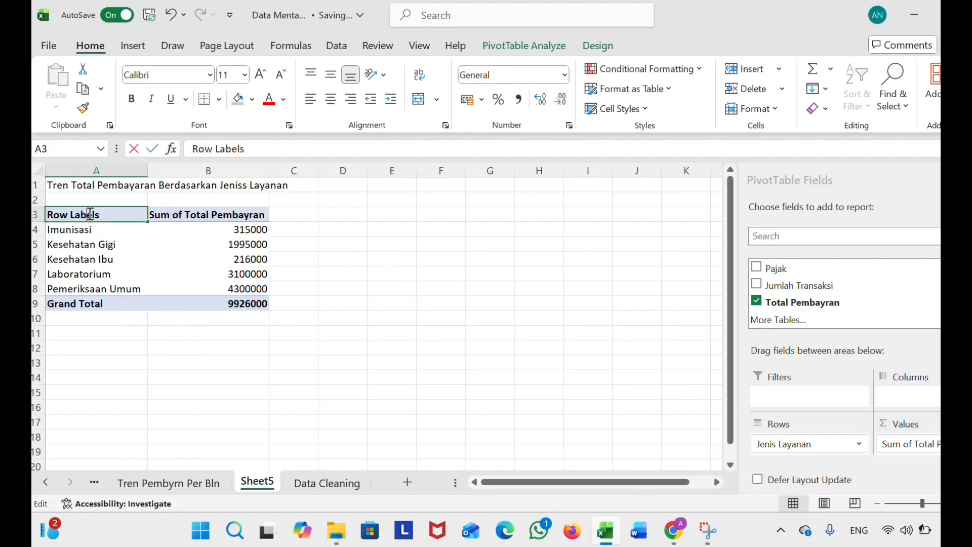
{"action": "double_click", "coordinate": [116, 215]}
{"action": "key", "text": "BackSpace"}
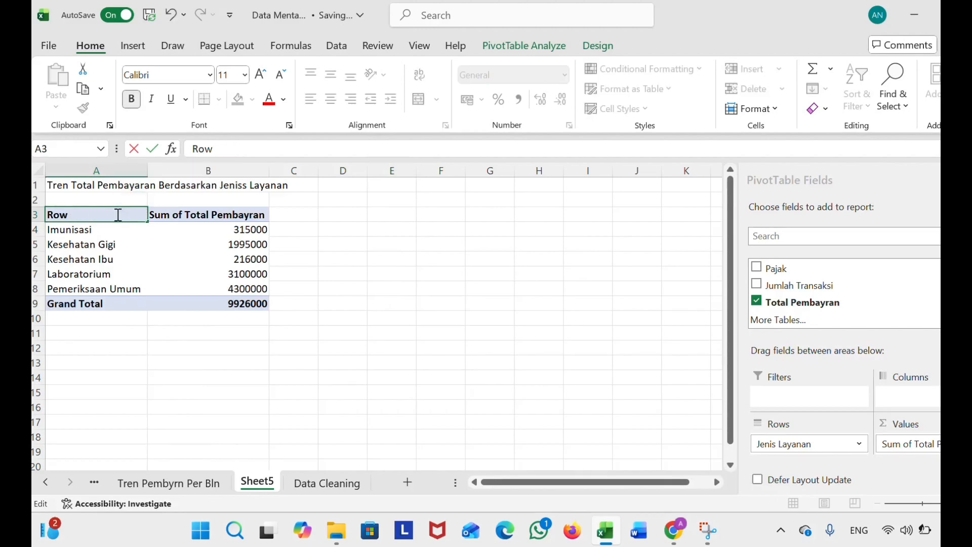
{"action": "key", "text": "BackSpace"}
{"action": "key", "text": "BackSpace"}
{"action": "key", "text": "Caps_Lock"}
{"action": "type", "text": "B"}
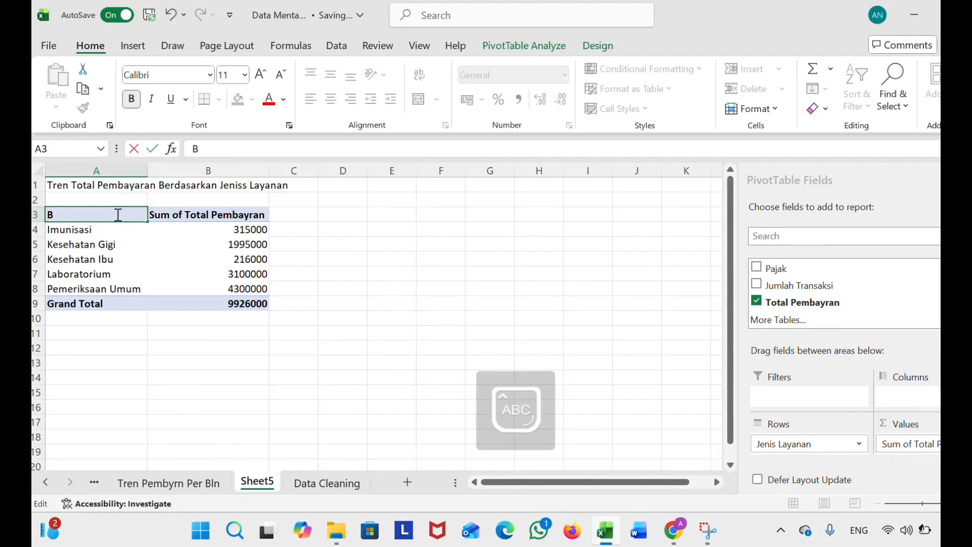
{"action": "key", "text": "Caps_Lock"}
{"action": "type", "text": "ulan"}
{"action": "key", "text": "BackSpace"}
{"action": "key", "text": "BackSpace"}
{"action": "key", "text": "BackSpace"}
{"action": "key", "text": "BackSpace"}
{"action": "key", "text": "BackSpace"}
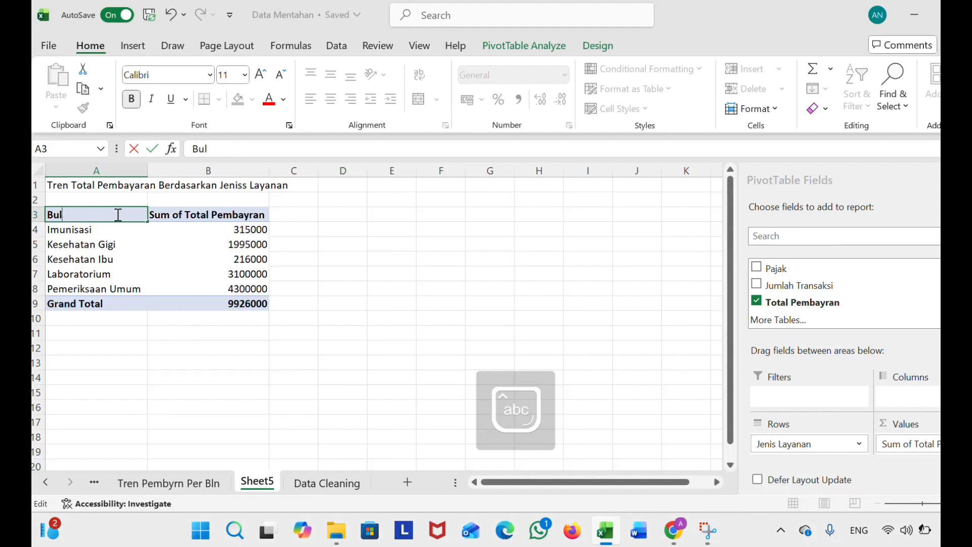
{"action": "key", "text": "Caps_Lock"}
{"action": "type", "text": "J"}
{"action": "key", "text": "Caps_Lock"}
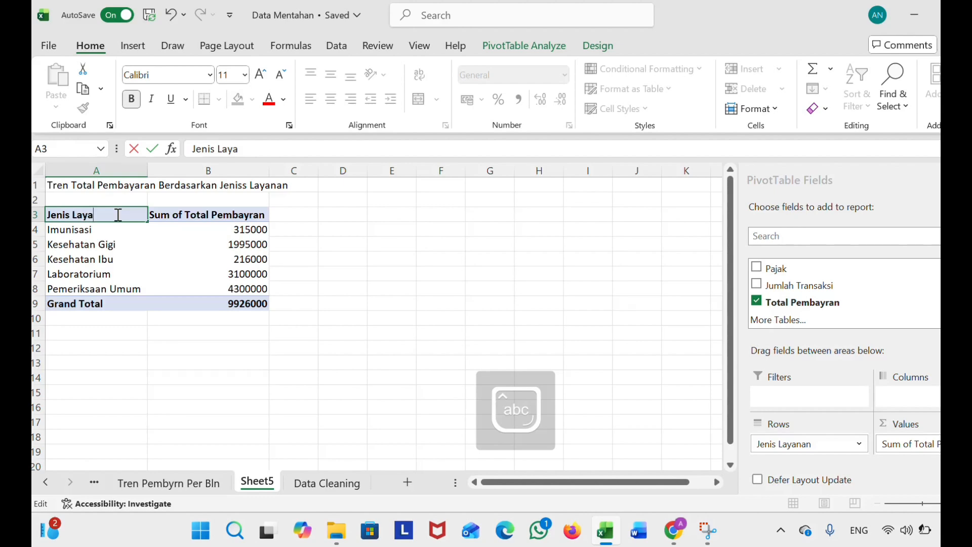
{"action": "type", "text": "nan"}
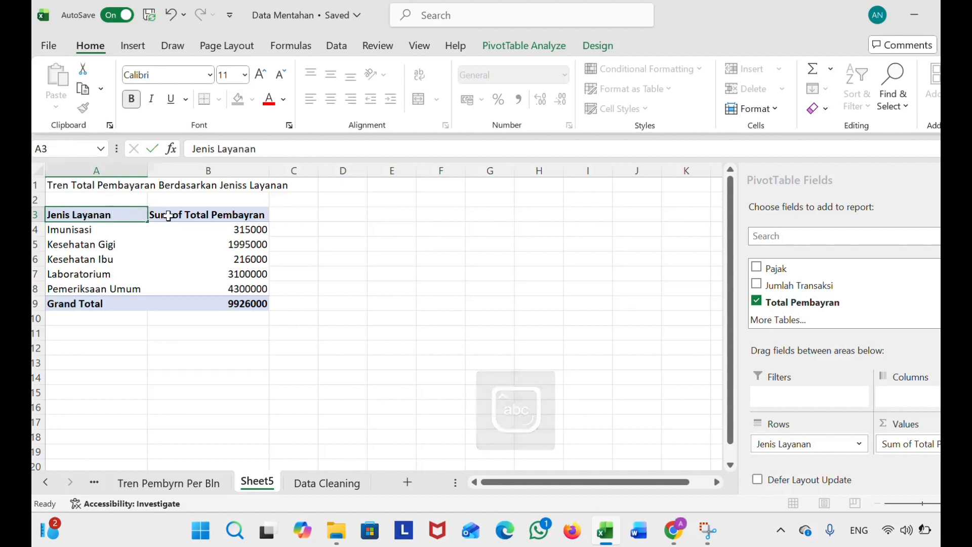
Rename the summed value field of the service-type PivotTable to "Total Pembayran".
{"action": "double_click", "coordinate": [154, 214]}
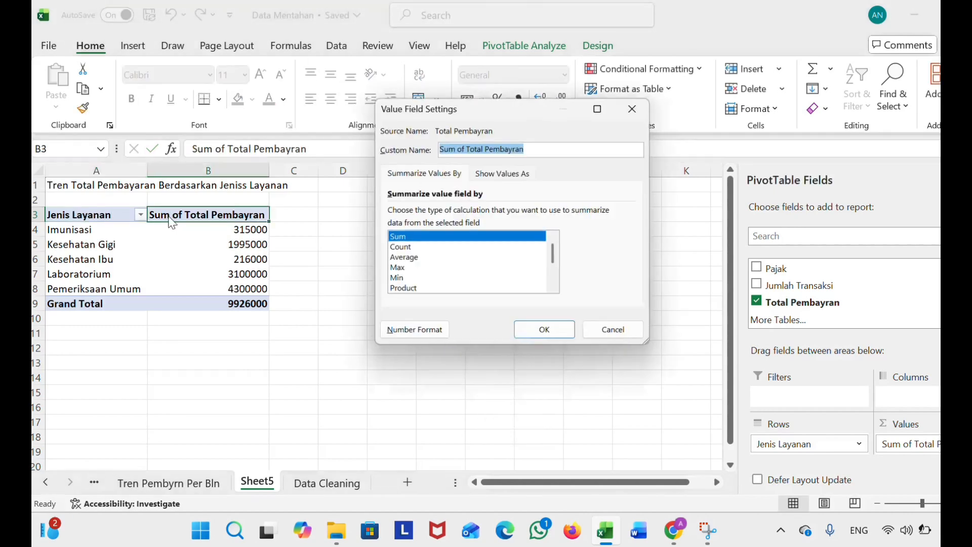
{"action": "left_click", "coordinate": [467, 146]}
{"action": "key", "text": "BackSpace"}
{"action": "key", "text": "BackSpace"}
{"action": "key", "text": "BackSpace"}
{"action": "key", "text": "BackSpace"}
{"action": "key", "text": "BackSpace"}
{"action": "key", "text": "BackSpace"}
{"action": "key", "text": "BackSpace"}
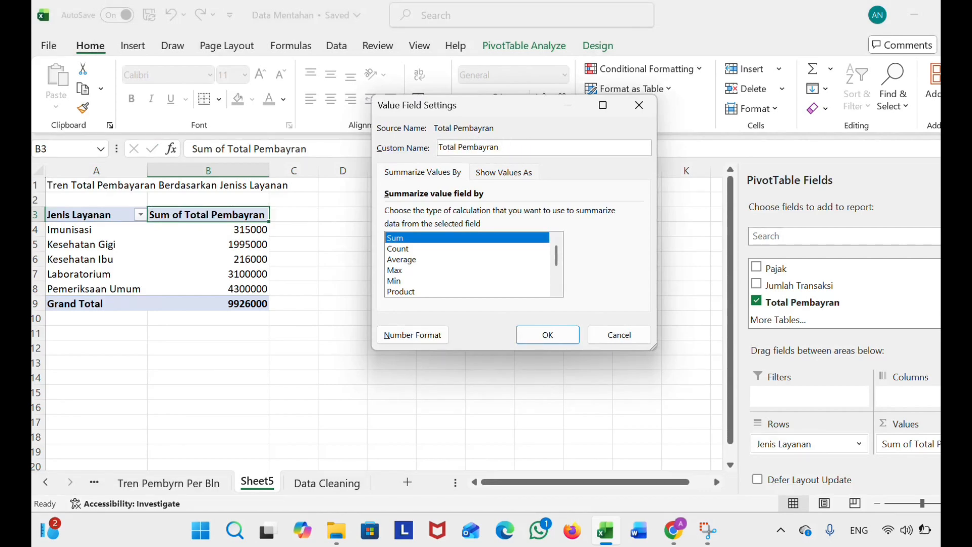
{"action": "key", "text": "Return"}
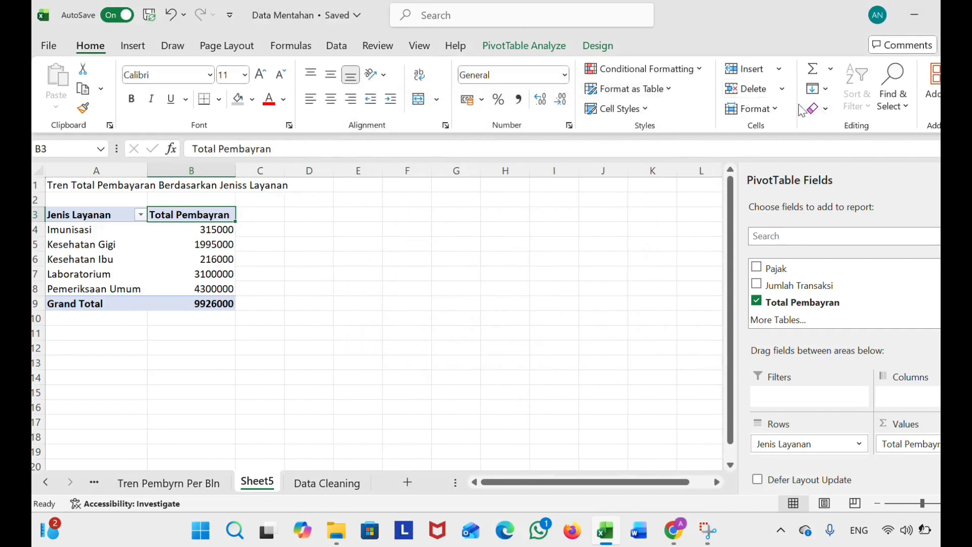
Insert a standard 2-D pie PivotChart for the service-type PivotTable.
{"action": "key", "text": "super+shift+s"}
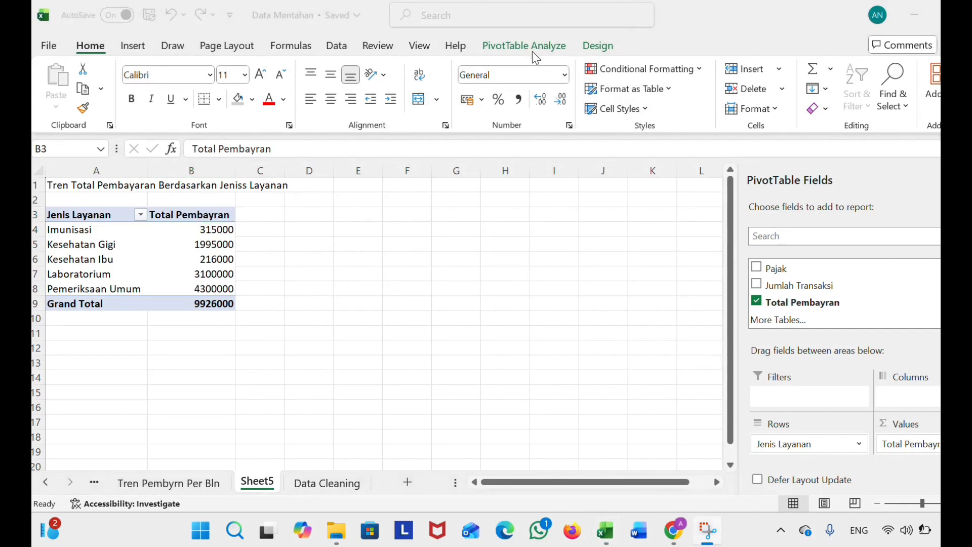
{"action": "left_click", "coordinate": [530, 48]}
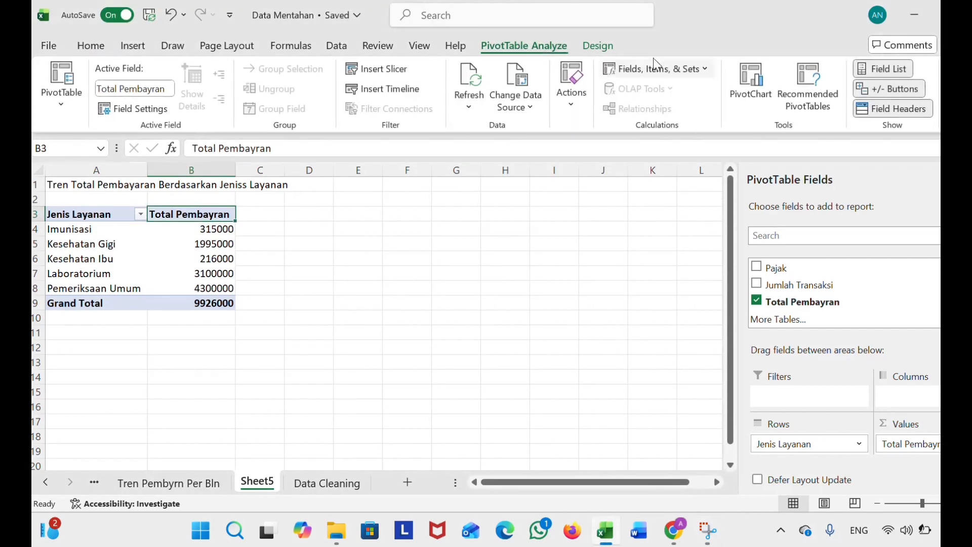
{"action": "left_click", "coordinate": [755, 74]}
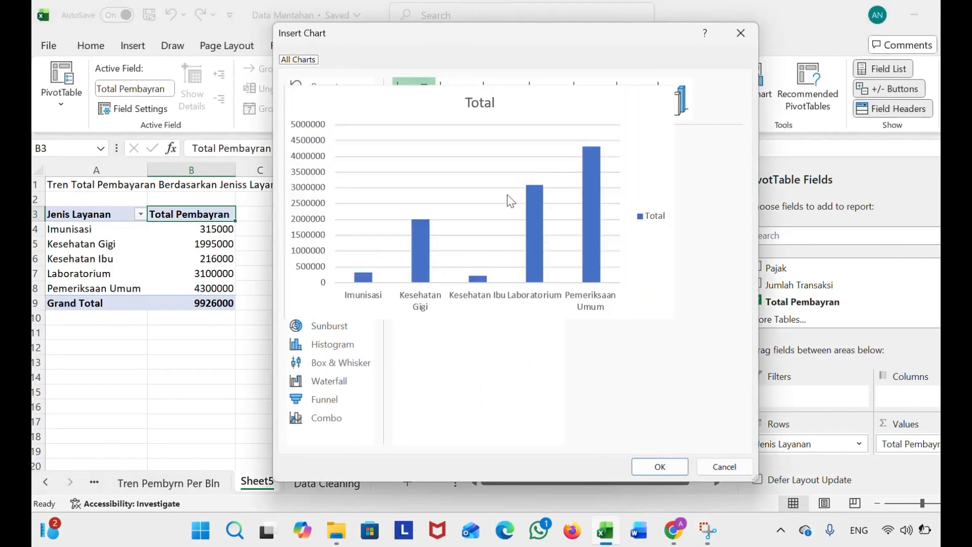
{"action": "left_click", "coordinate": [349, 149]}
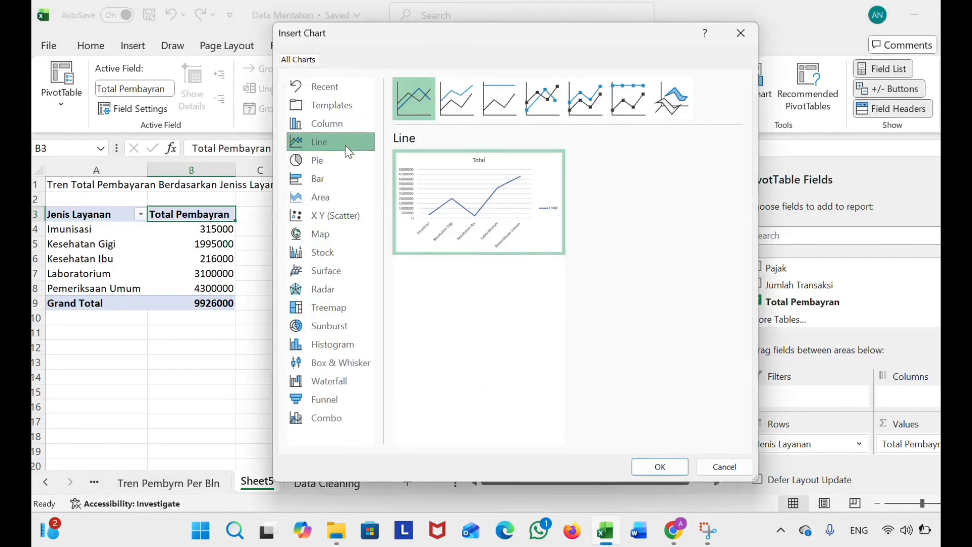
{"action": "left_click", "coordinate": [344, 161]}
{"action": "mouse_move", "coordinate": [437, 185]}
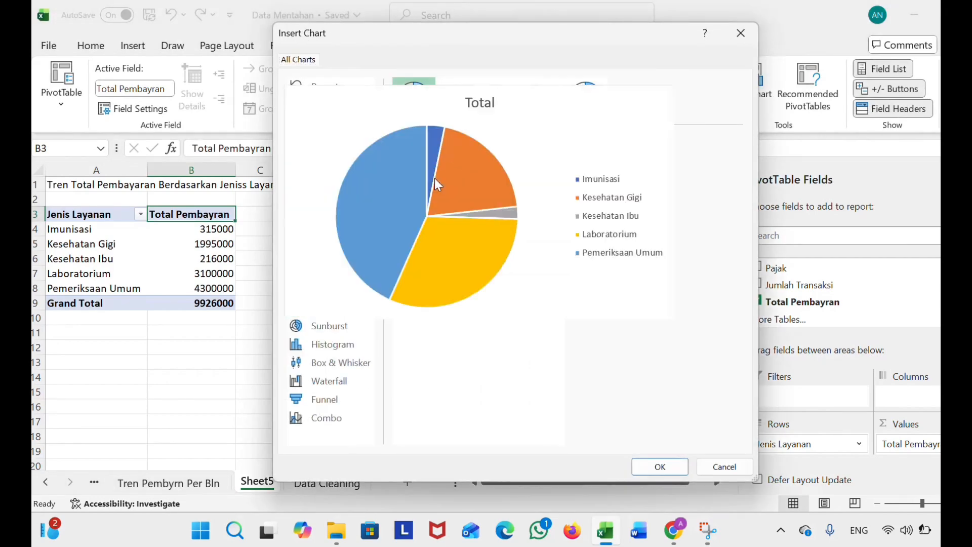
{"action": "left_click", "coordinate": [457, 98]}
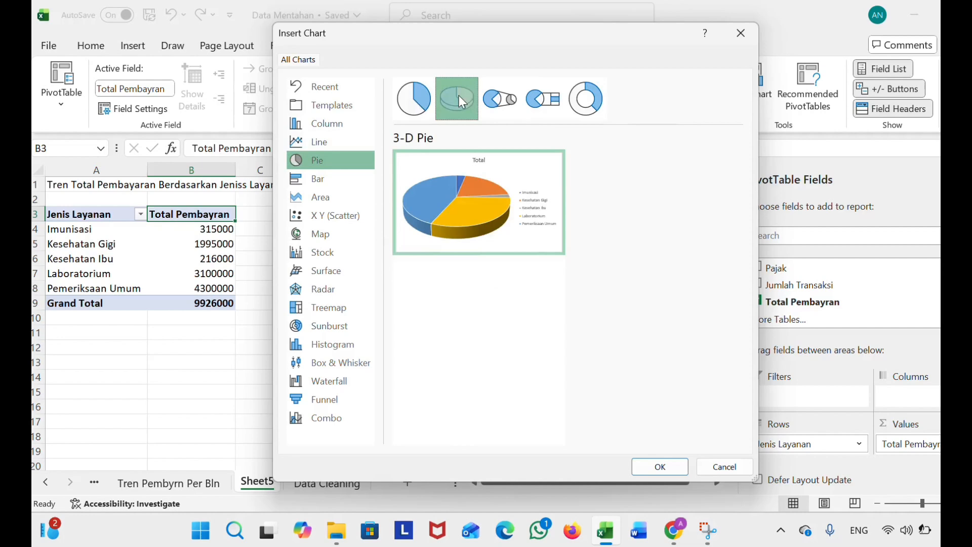
{"action": "left_click", "coordinate": [525, 102]}
{"action": "left_click", "coordinate": [499, 99]}
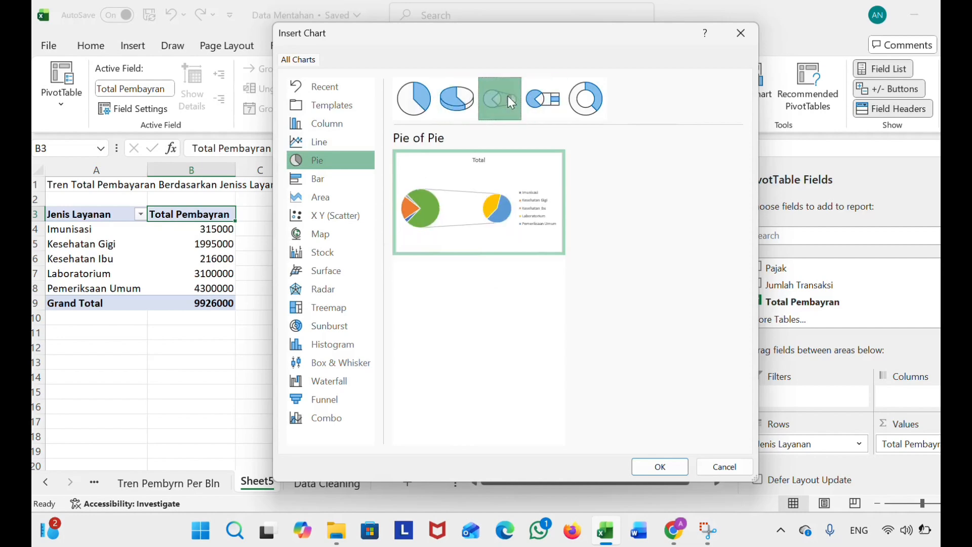
{"action": "left_click", "coordinate": [581, 102]}
{"action": "left_click", "coordinate": [472, 102]}
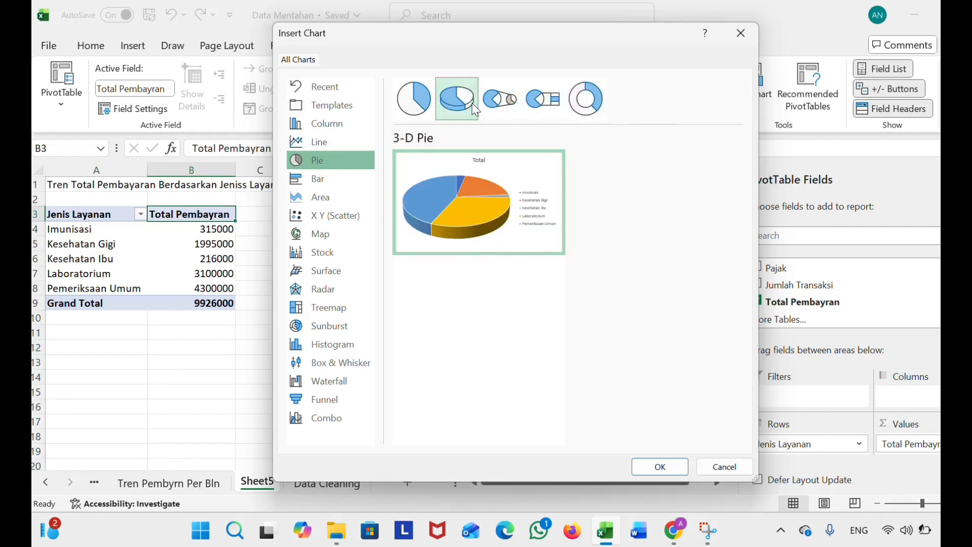
{"action": "left_click", "coordinate": [432, 108]}
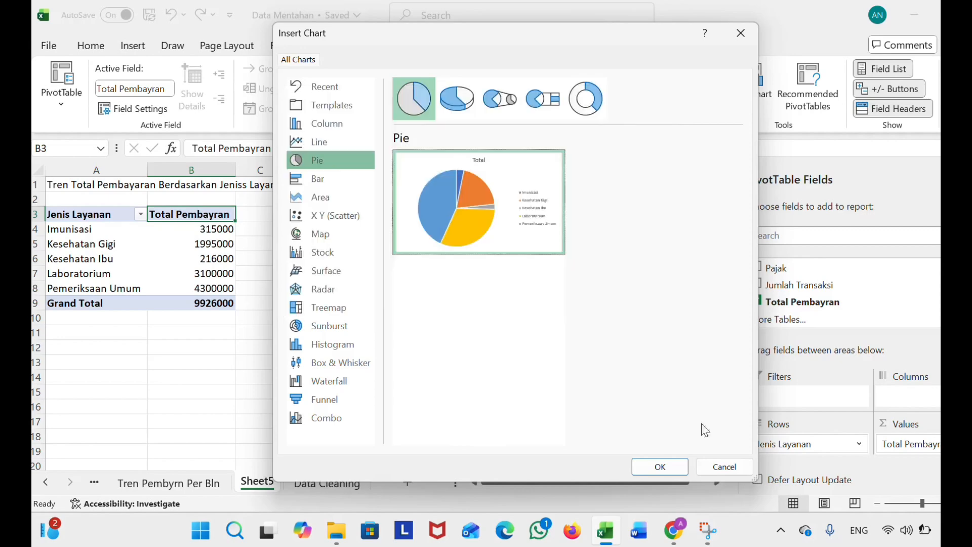
{"action": "left_click", "coordinate": [661, 468]}
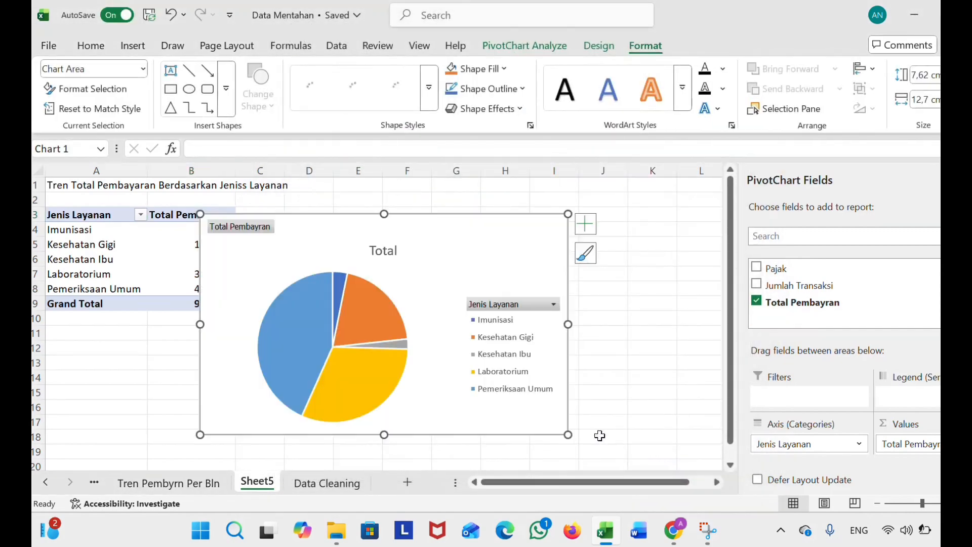
Shrink the pie chart to about 6 cm high by 10.4 cm wide and move it beside the PivotTable, clear of its columns.
{"action": "mouse_move", "coordinate": [567, 440]}
{"action": "left_mouse_down"}
{"action": "mouse_move", "coordinate": [541, 422]}
{"action": "mouse_move", "coordinate": [568, 436]}
{"action": "left_mouse_up"}
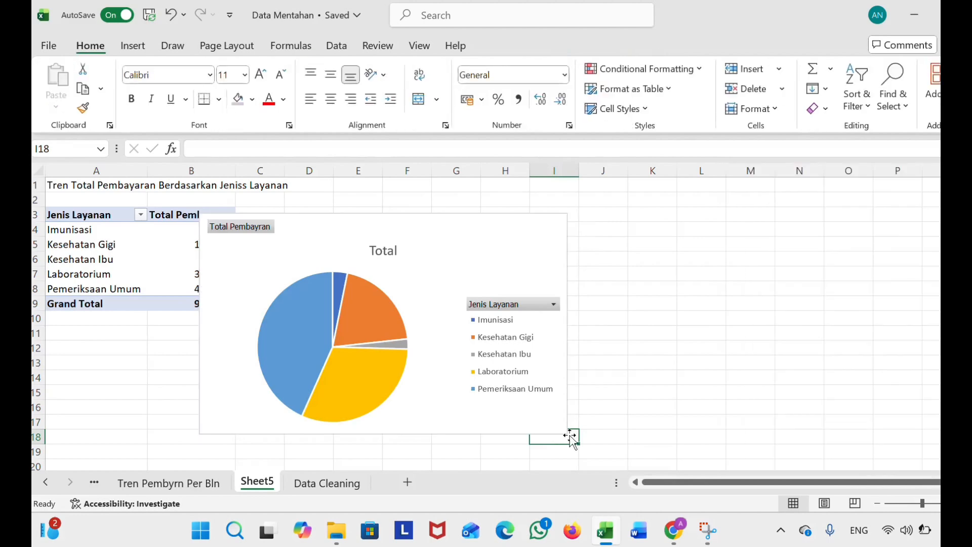
{"action": "left_click", "coordinate": [512, 416]}
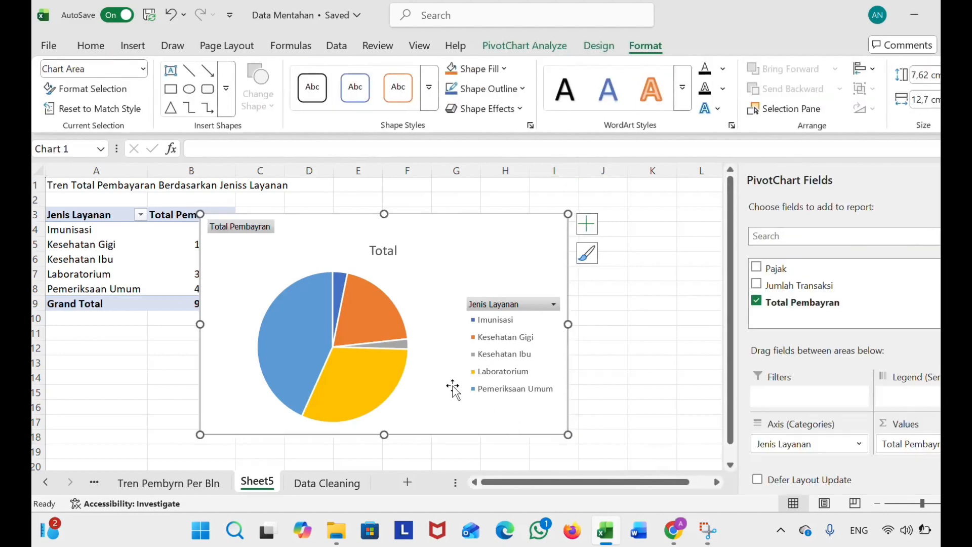
{"action": "left_click_drag", "start_coordinate": [566, 434], "coordinate": [501, 386]}
{"action": "left_click", "coordinate": [403, 338]}
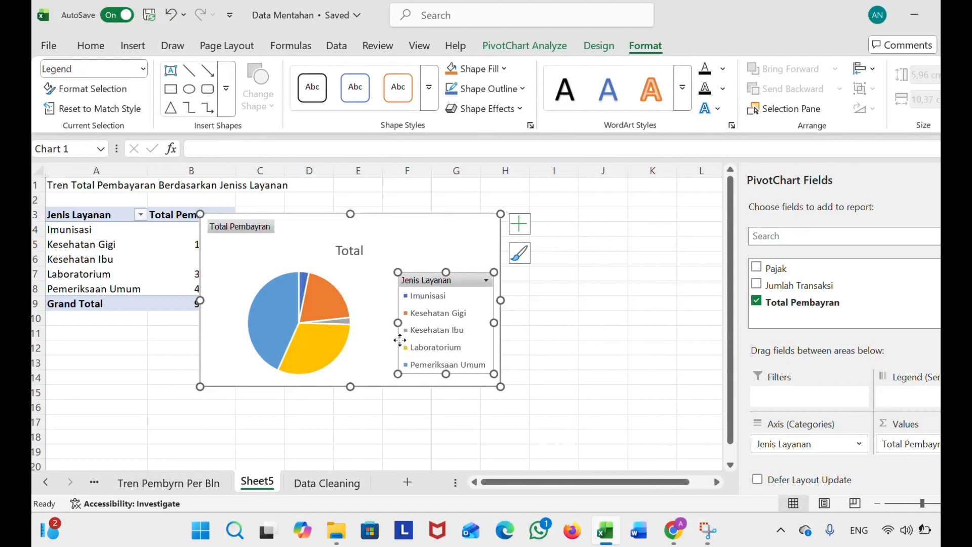
{"action": "left_click_drag", "start_coordinate": [421, 336], "coordinate": [428, 328]}
{"action": "left_click", "coordinate": [339, 293]}
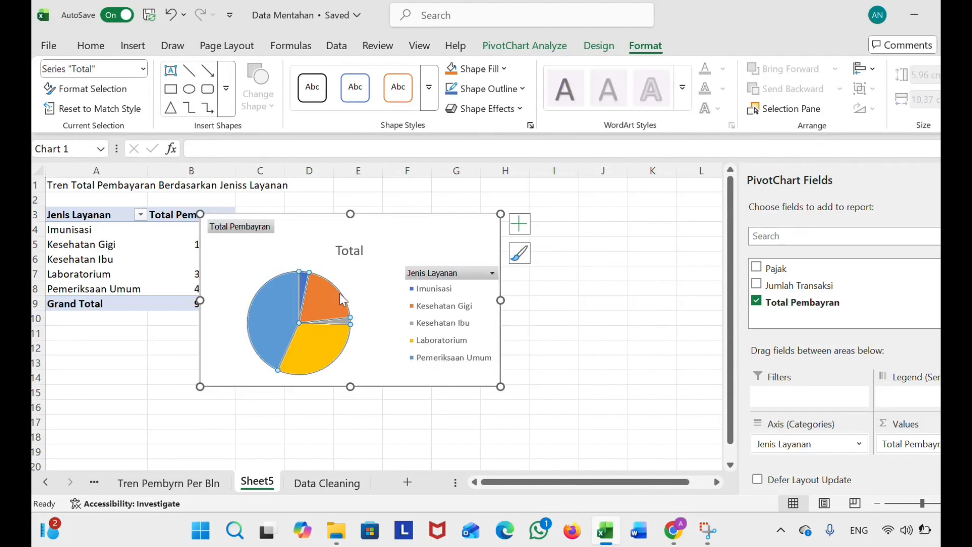
{"action": "left_click", "coordinate": [365, 278]}
{"action": "left_click_drag", "start_coordinate": [365, 278], "coordinate": [444, 271]}
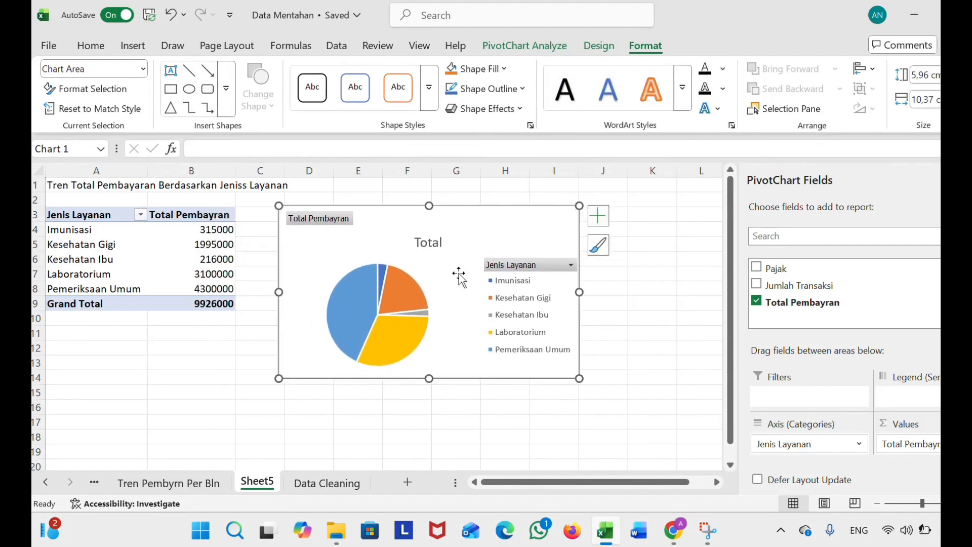
Move the chart's legend closer to the pie and shrink the whole chart slightly from its corner.
{"action": "left_click", "coordinate": [527, 290]}
{"action": "left_click_drag", "start_coordinate": [509, 285], "coordinate": [499, 296]}
{"action": "left_click", "coordinate": [392, 436]}
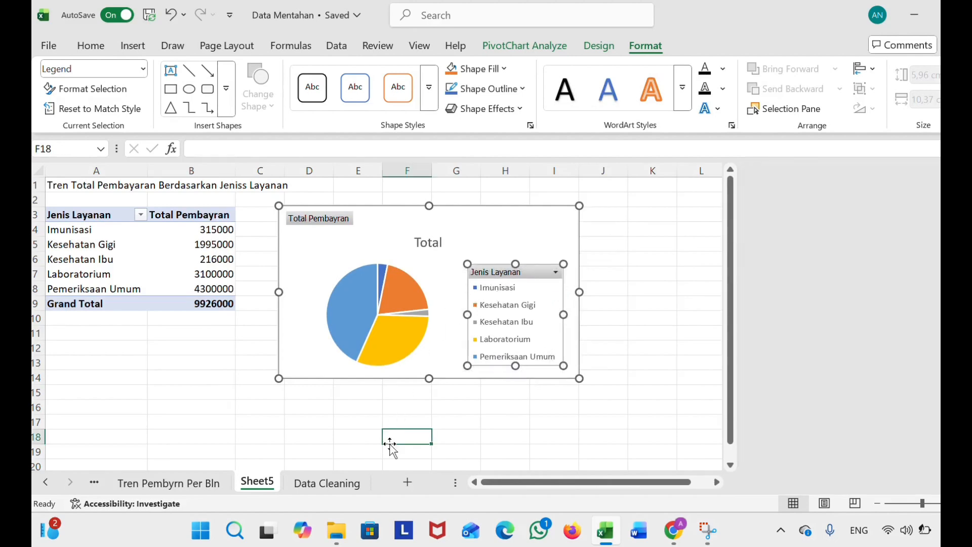
{"action": "left_click", "coordinate": [435, 293]}
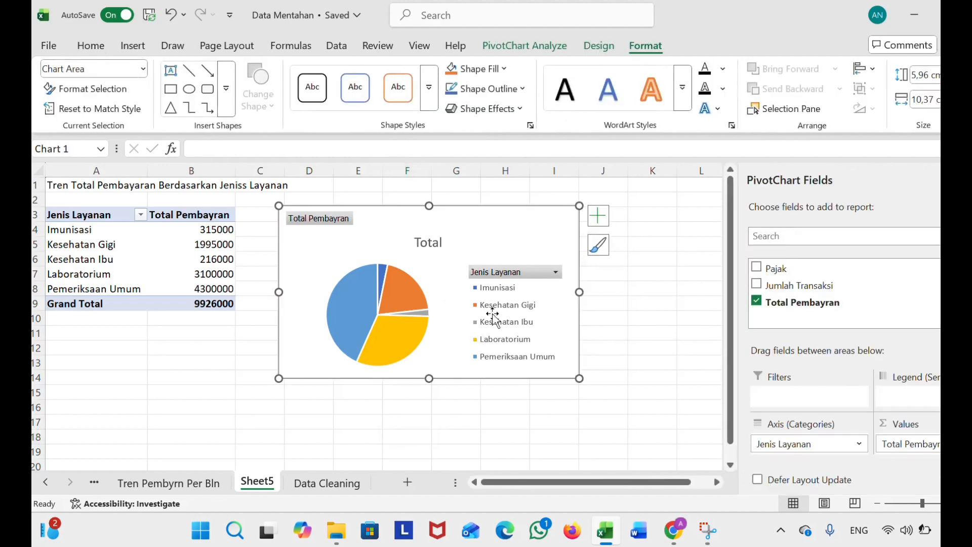
{"action": "double_click", "coordinate": [580, 377]}
{"action": "left_click_drag", "start_coordinate": [580, 378], "coordinate": [558, 360]}
{"action": "left_click", "coordinate": [397, 377]}
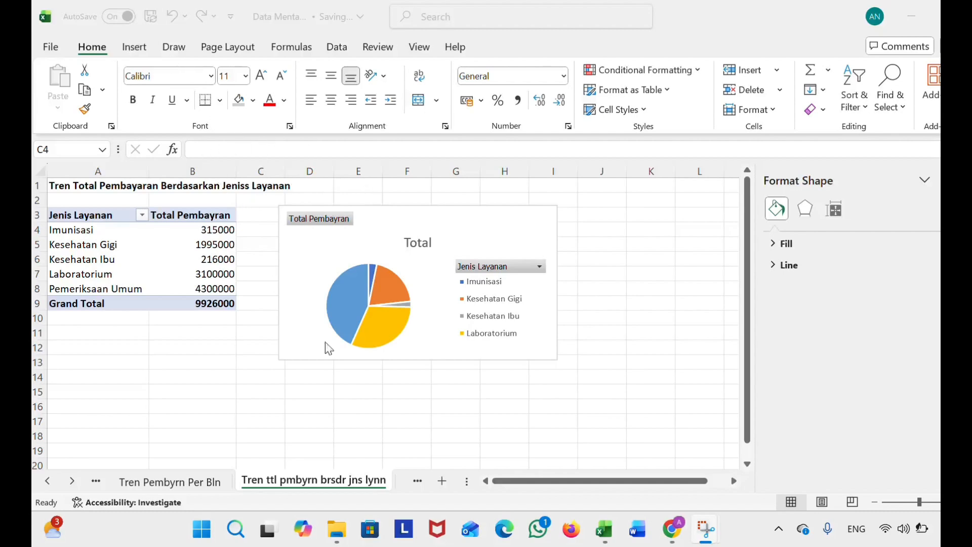
Create another PivotTable on a new worksheet from the Data Cleaning range A3:N153.
{"action": "left_click", "coordinate": [421, 485]}
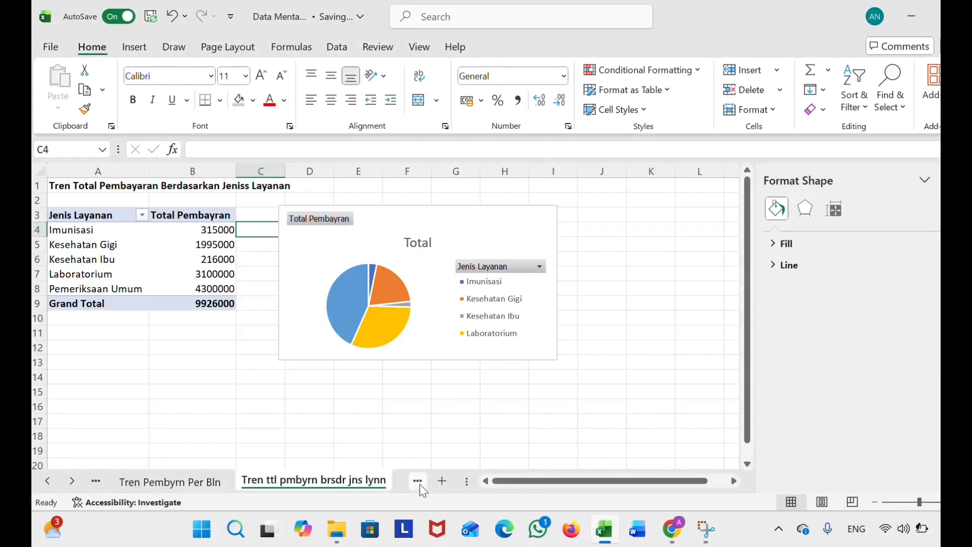
{"action": "left_click", "coordinate": [421, 484]}
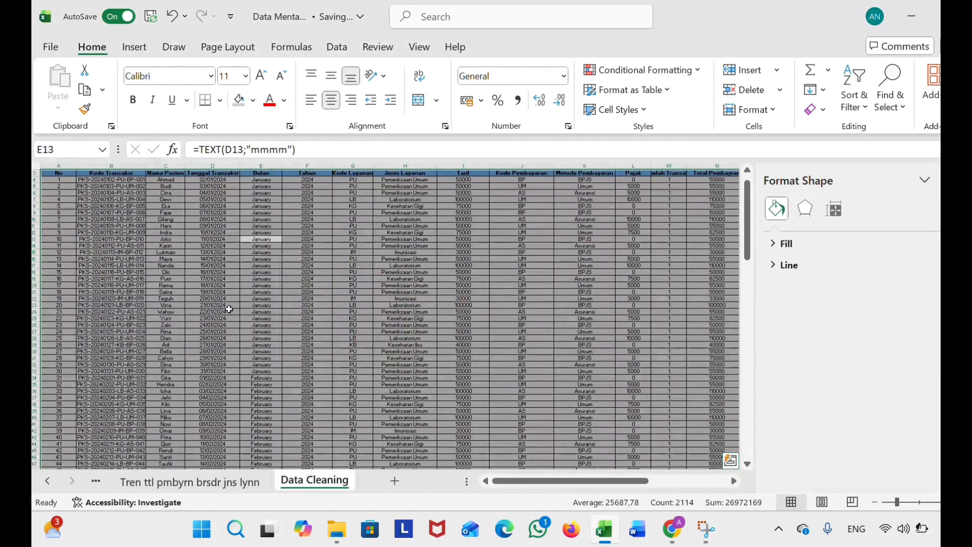
{"action": "left_click", "coordinate": [134, 46]}
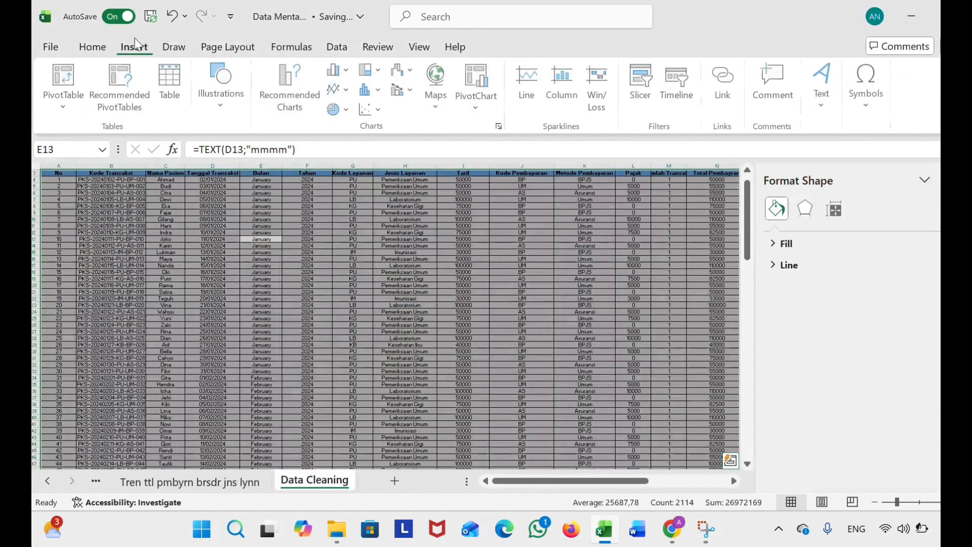
{"action": "left_click", "coordinate": [65, 78]}
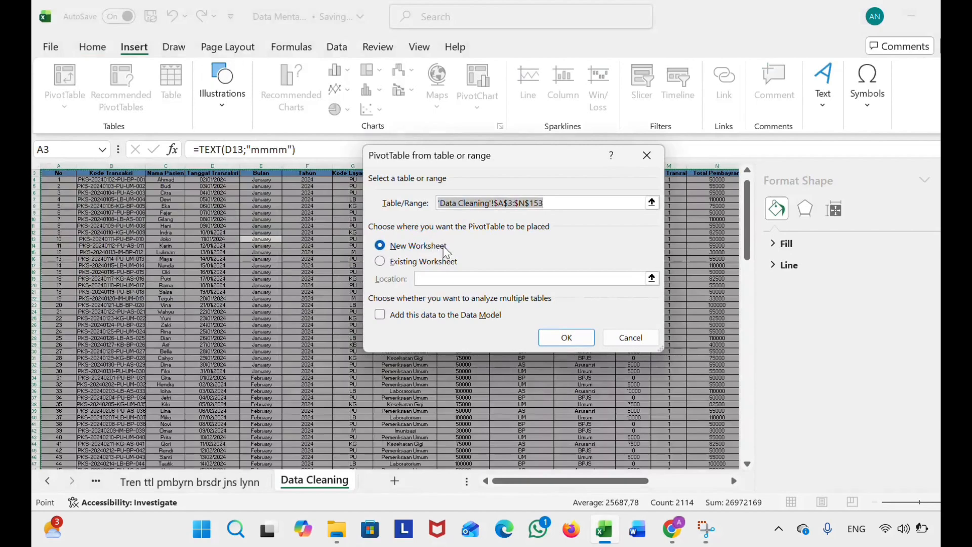
{"action": "left_click", "coordinate": [566, 338]}
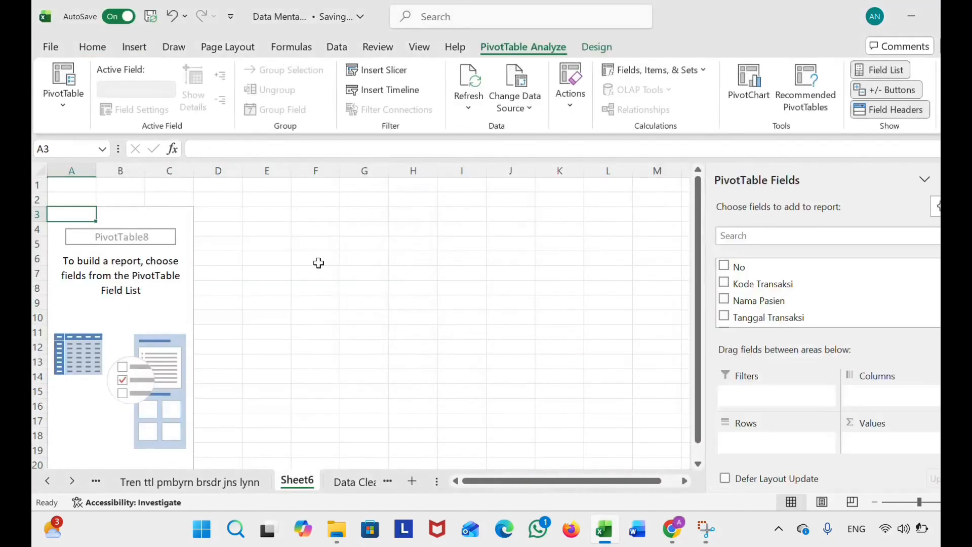
Enter the title "Tren Total Pembayaran Berdasarkan Metode Pembayaran" in cell A1 of the new PivotTable sheet.
{"action": "left_click", "coordinate": [84, 188]}
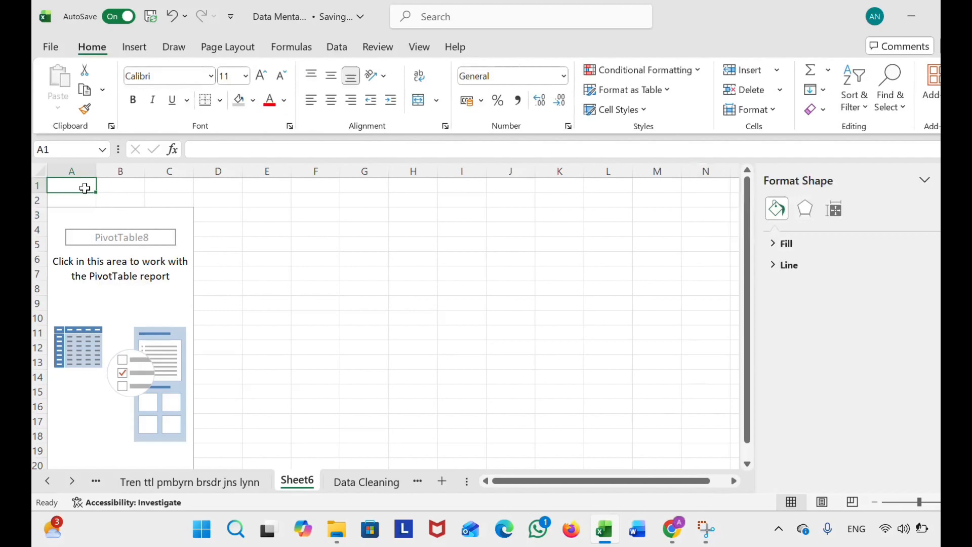
{"action": "type", "text": "T"}
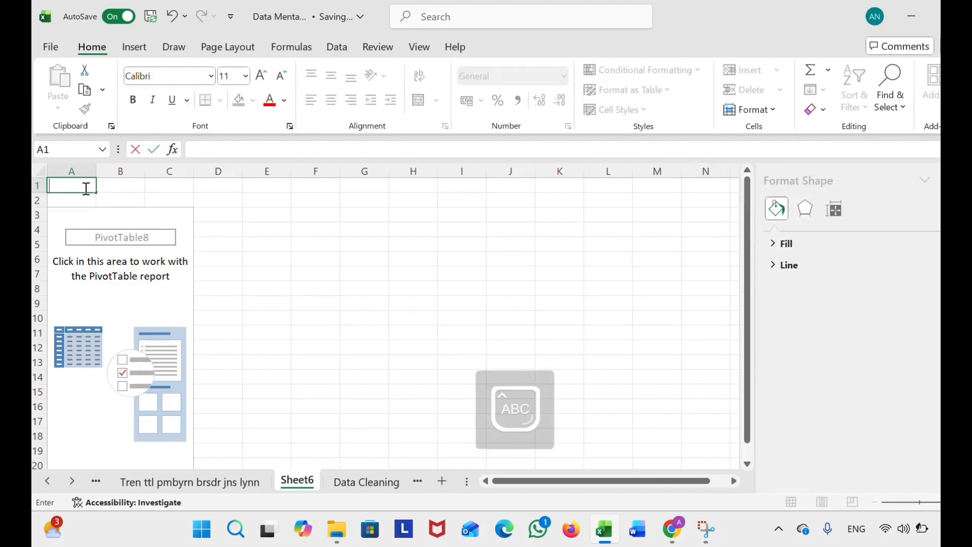
{"action": "type", "text": "Tre"}
{"action": "key", "text": "BackSpace"}
{"action": "key", "text": "Caps_Lock"}
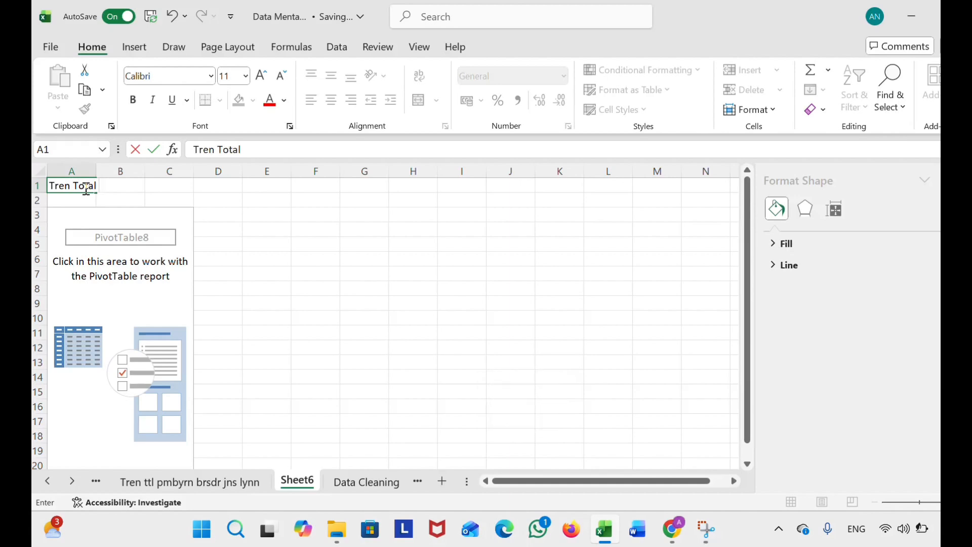
{"action": "key", "text": "Caps_Lock"}
{"action": "type", "text": "Pemb"}
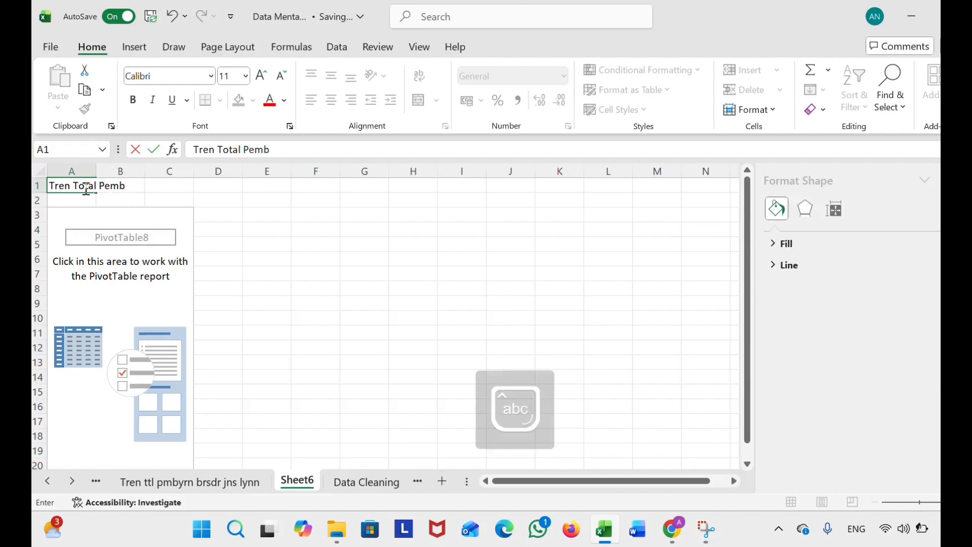
{"action": "type", "text": "ayaran"}
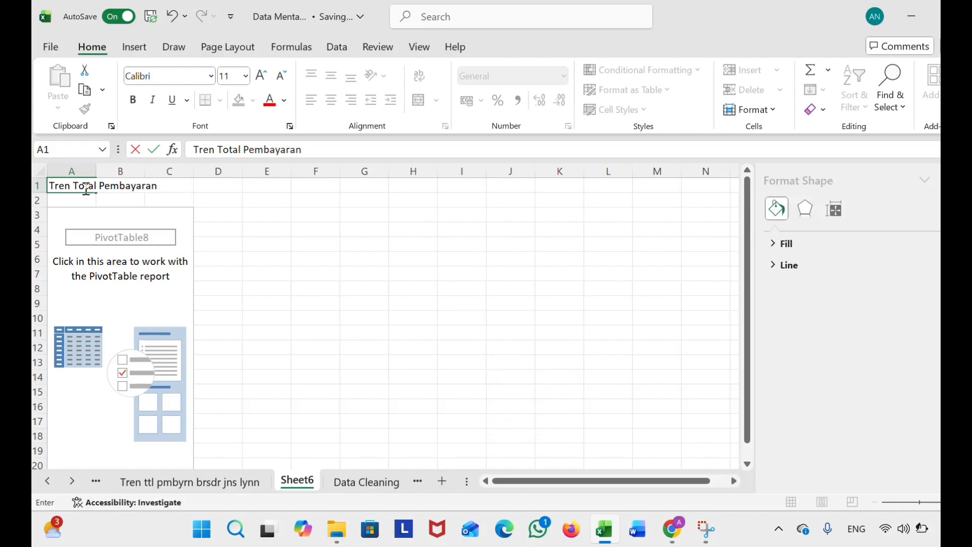
{"action": "type", "text": "B"}
{"action": "key", "text": "Caps_Lock"}
{"action": "type", "text": "erdasarka"}
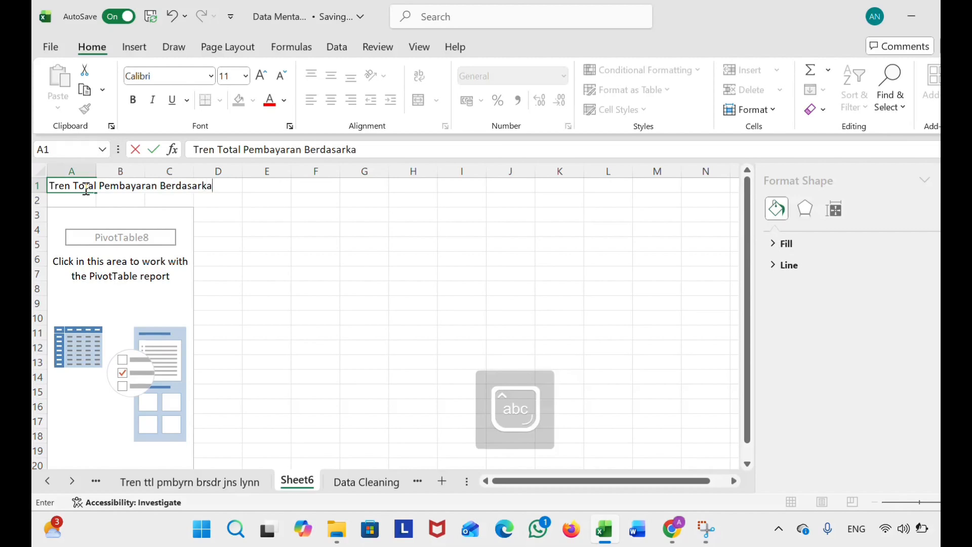
{"action": "type", "text": "n Metode"}
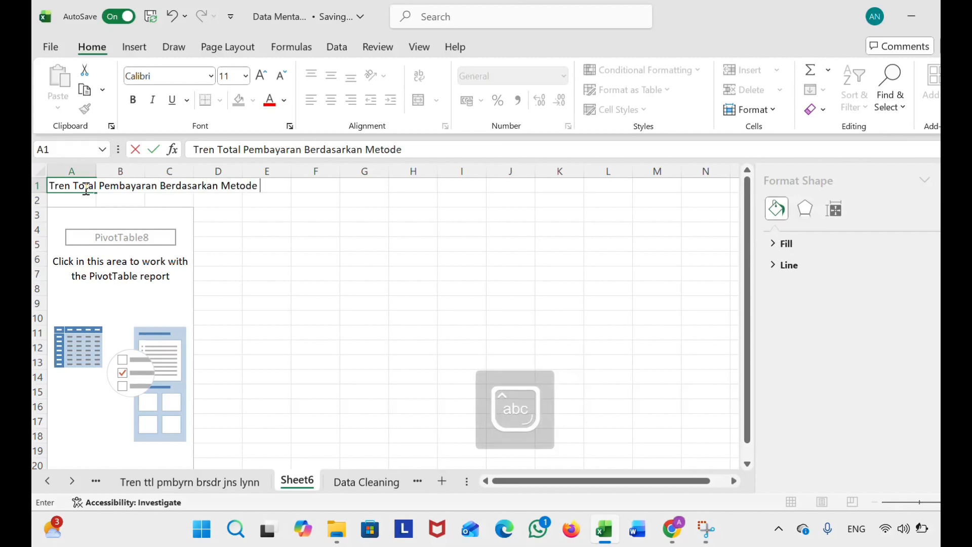
{"action": "key", "text": "Caps_Lock"}
{"action": "type", "text": "P"}
{"action": "key", "text": "Caps_Lock"}
{"action": "type", "text": "embayaran"}
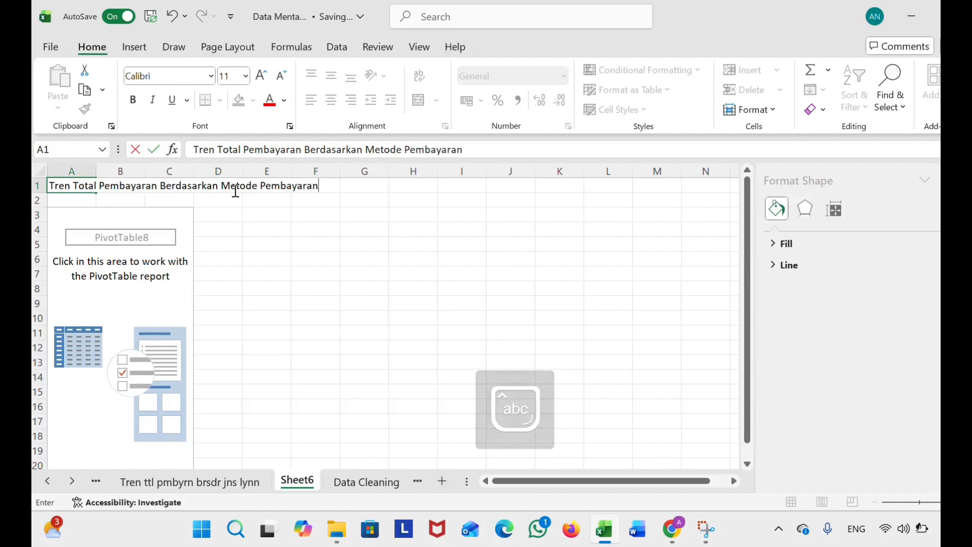
{"action": "left_click", "coordinate": [349, 187]}
{"action": "left_click", "coordinate": [330, 187]}
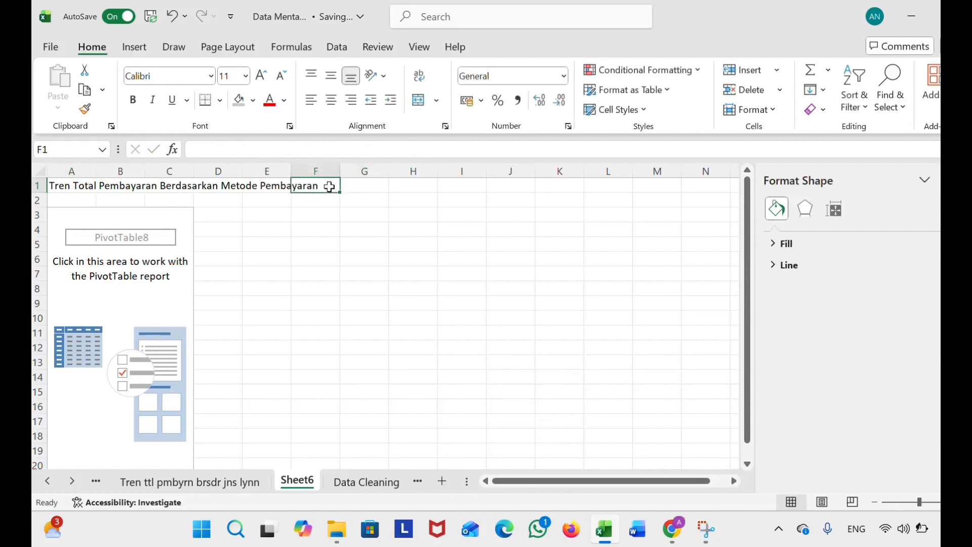
Make the title across A1:F1 of the new PivotTable sheet bold.
{"action": "left_click_drag", "start_coordinate": [329, 187], "coordinate": [86, 185]}
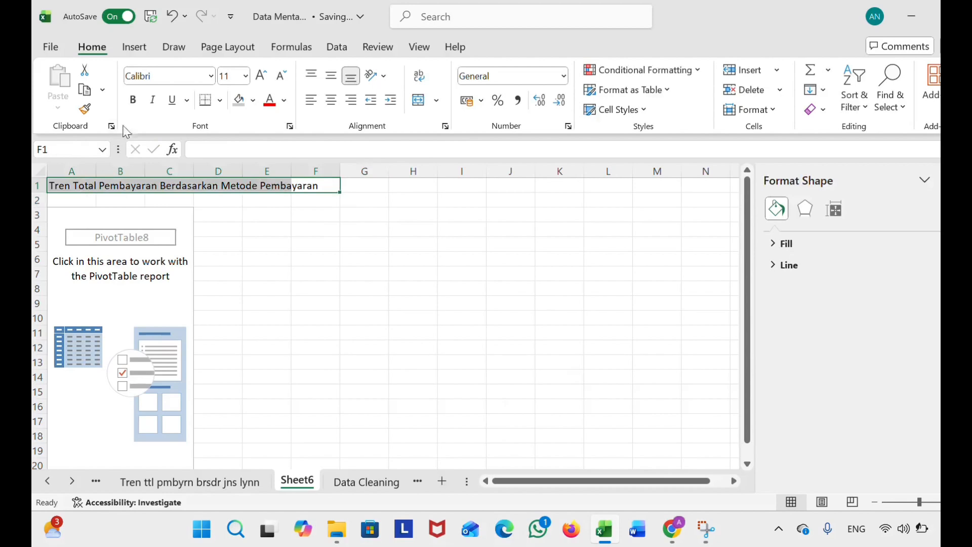
{"action": "left_click", "coordinate": [133, 100]}
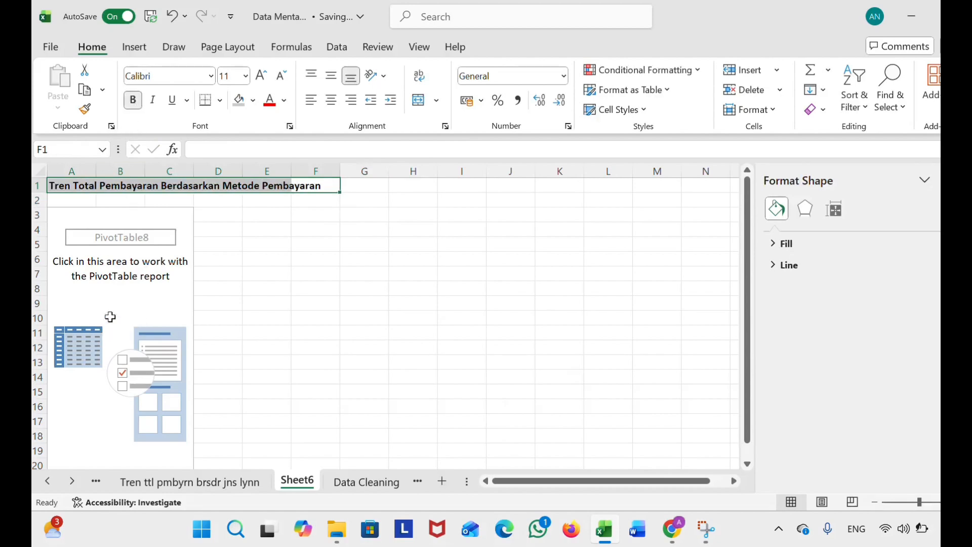
Build the PivotTable with Metode Pembayaran as rows and the sum of Total Pembayran as values.
{"action": "left_click", "coordinate": [167, 278]}
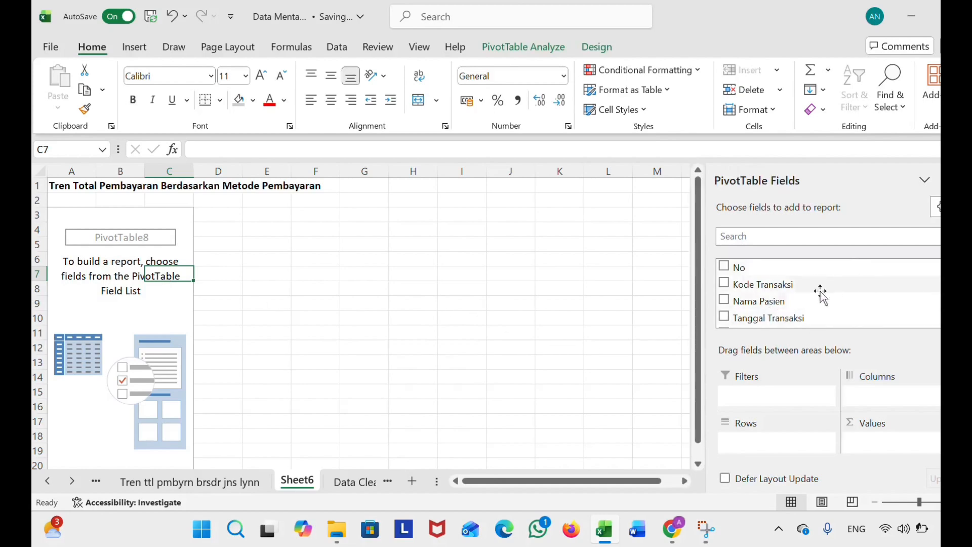
{"action": "scroll", "coordinate": [817, 293], "scroll_direction": "down", "scroll_amount": 3}
{"action": "scroll", "coordinate": [747, 298], "scroll_direction": "down", "scroll_amount": 2}
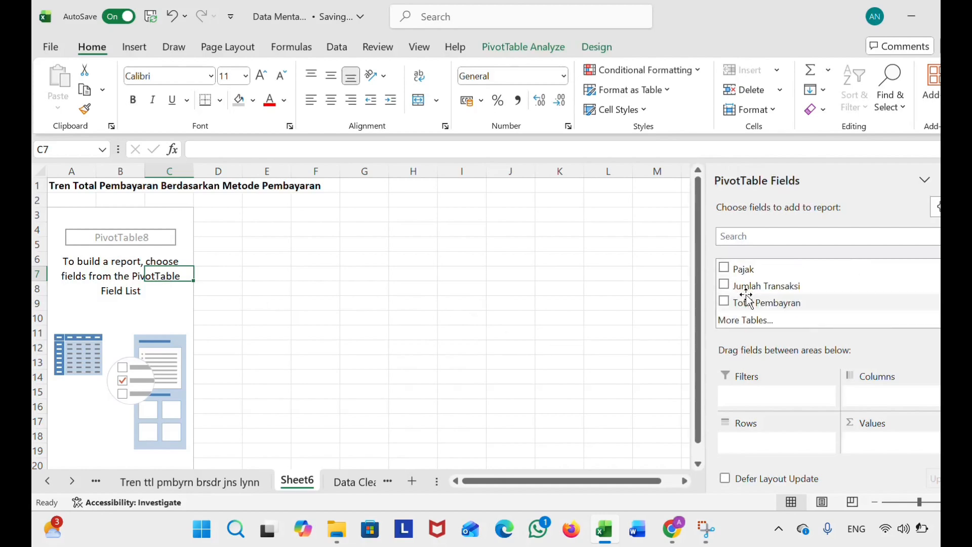
{"action": "scroll", "coordinate": [746, 294], "scroll_direction": "up", "scroll_amount": 2}
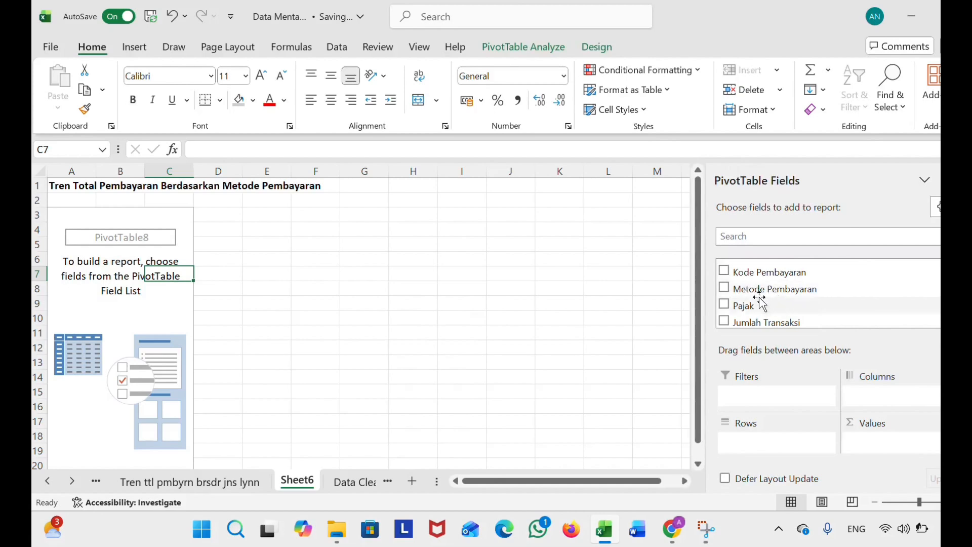
{"action": "left_click", "coordinate": [731, 288]}
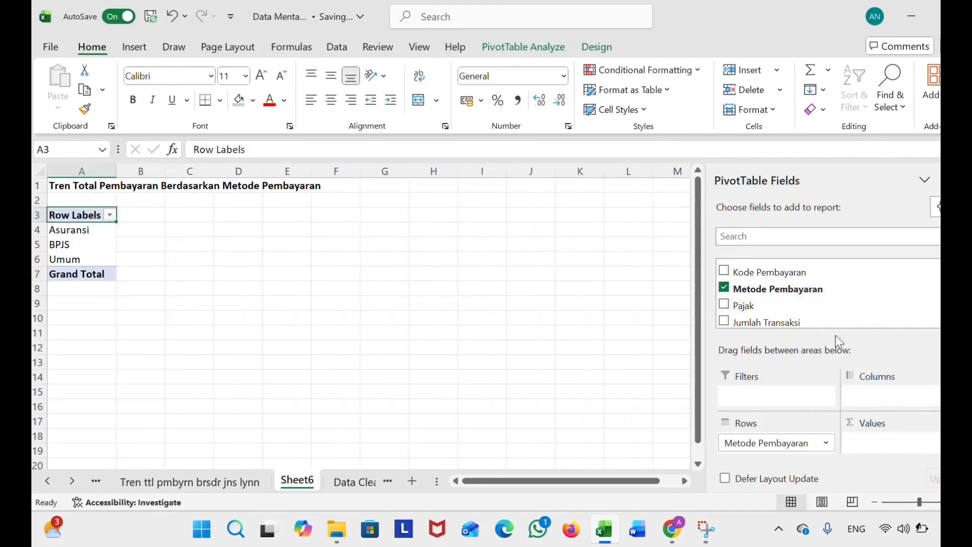
{"action": "scroll", "coordinate": [764, 289], "scroll_direction": "down", "scroll_amount": 2}
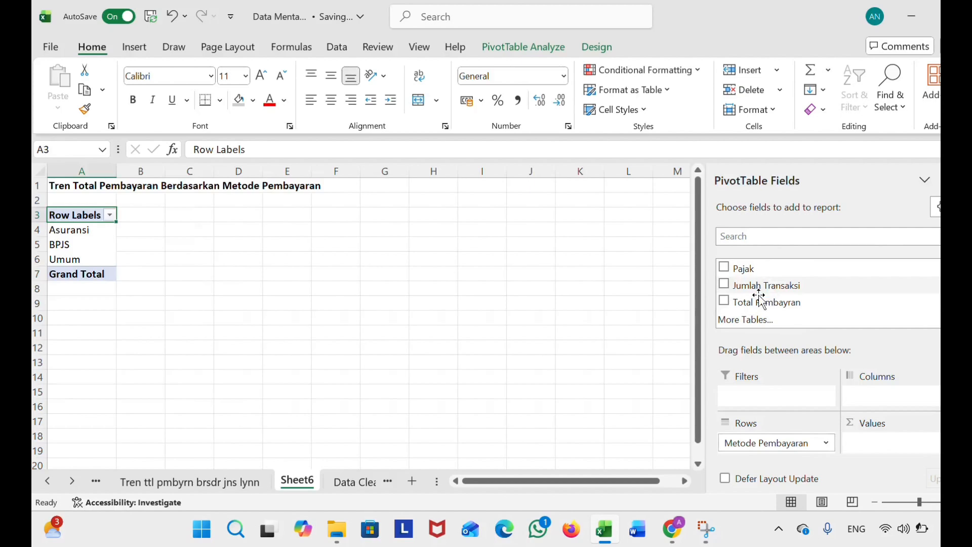
{"action": "left_click", "coordinate": [724, 302]}
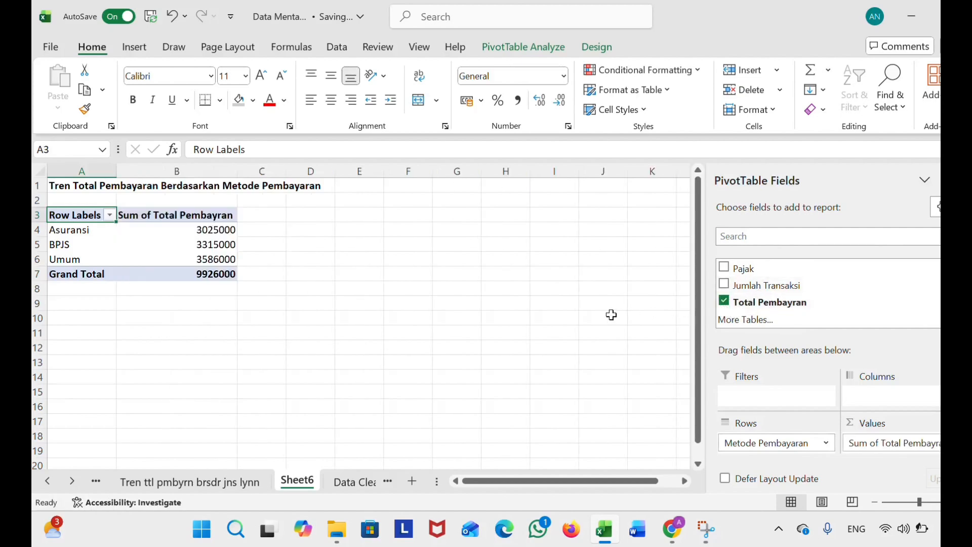
{"action": "left_click", "coordinate": [415, 279]}
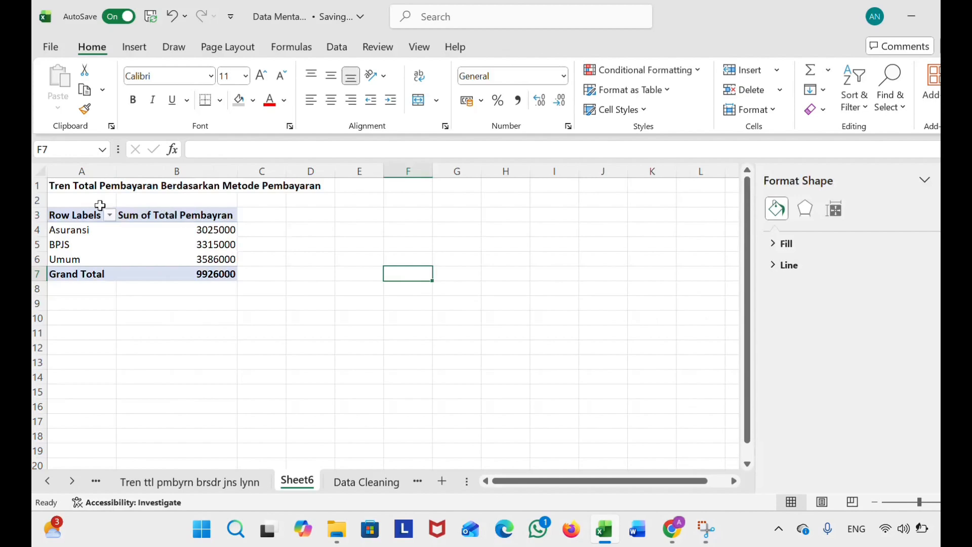
Rename the PivotTable's row header in A3 to "Metode pembayaran" and widen column A to fit it.
{"action": "left_click", "coordinate": [100, 214]}
{"action": "double_click", "coordinate": [93, 215]}
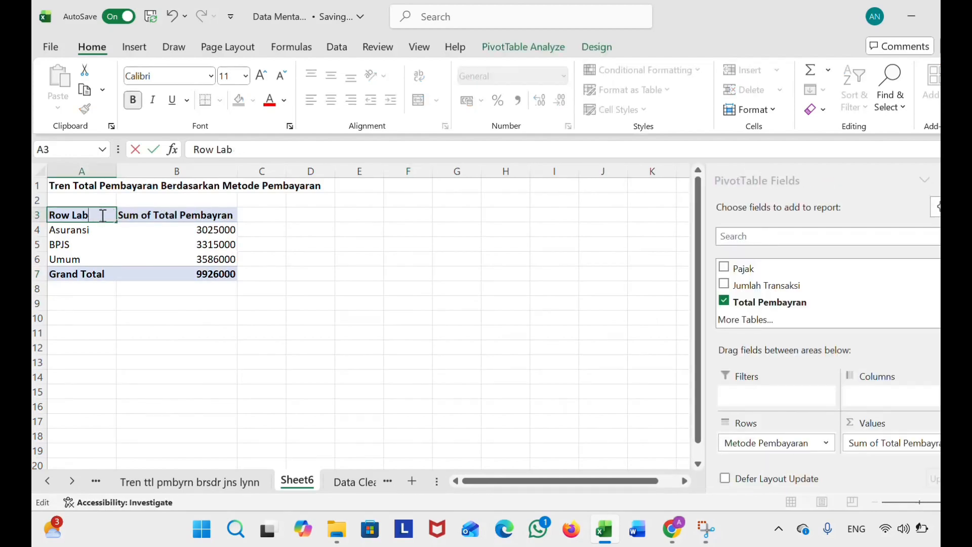
{"action": "key", "text": "BackSpace"}
{"action": "key", "text": "BackSpace"}
{"action": "key", "text": "BackSpace"}
{"action": "key", "text": "BackSpace"}
{"action": "key", "text": "Caps_Lock"}
{"action": "type", "text": "Metod"}
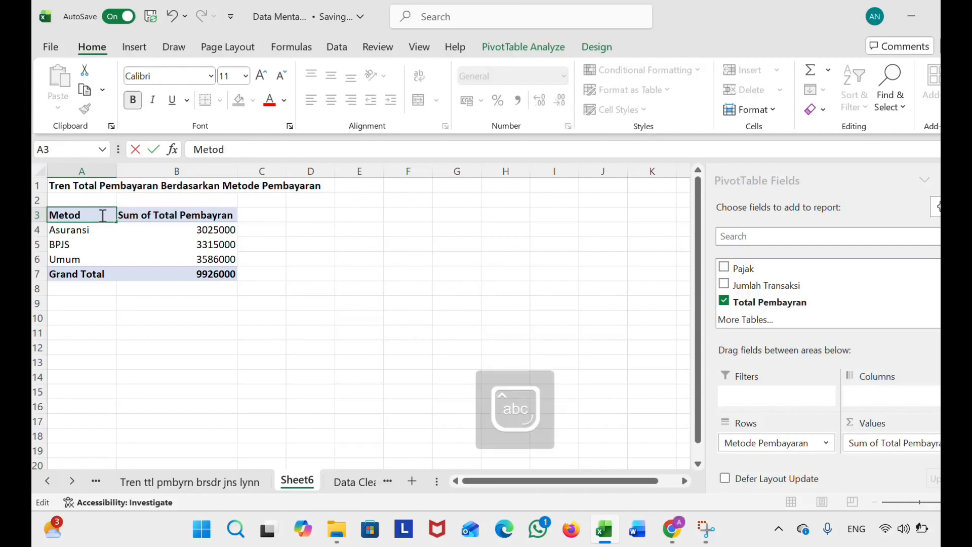
{"action": "type", "text": "e pembayaran"}
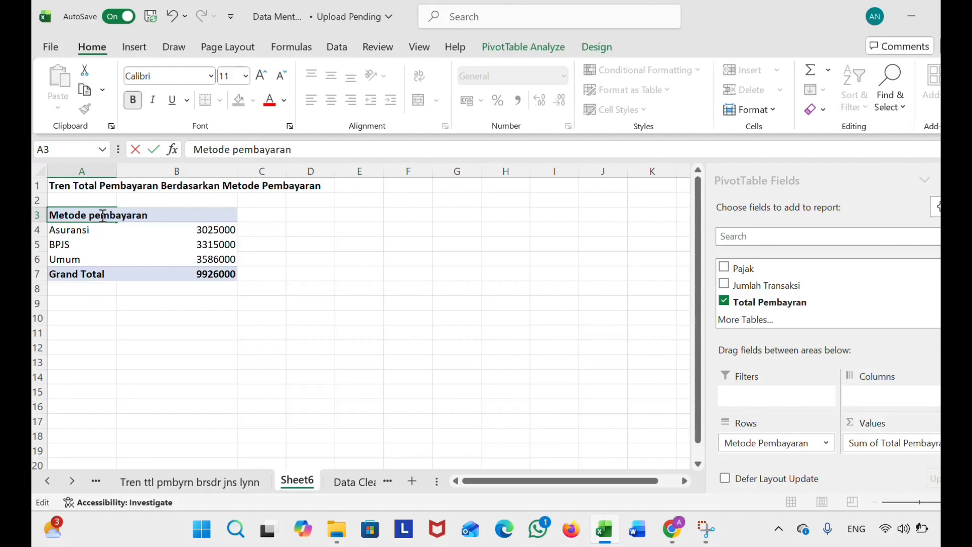
{"action": "key", "text": "Return"}
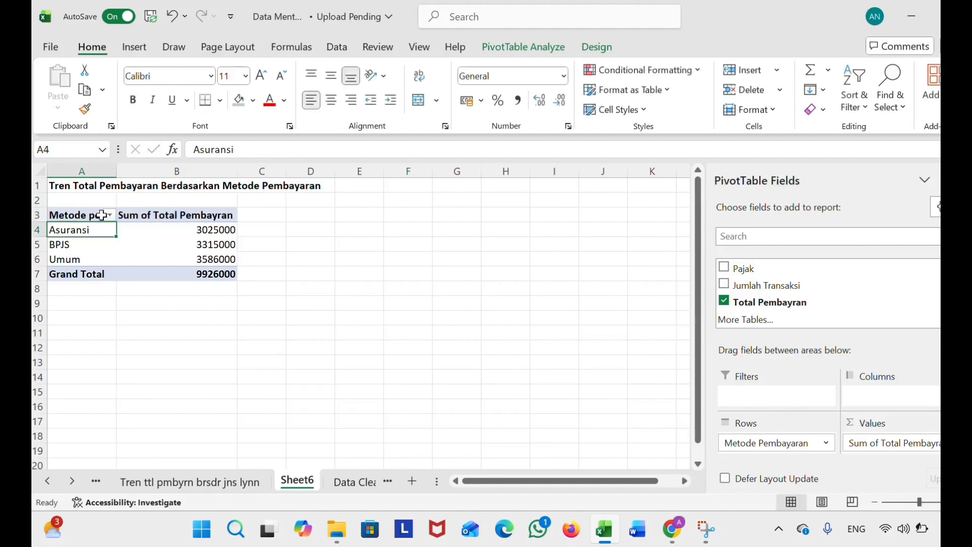
{"action": "left_click", "coordinate": [83, 214]}
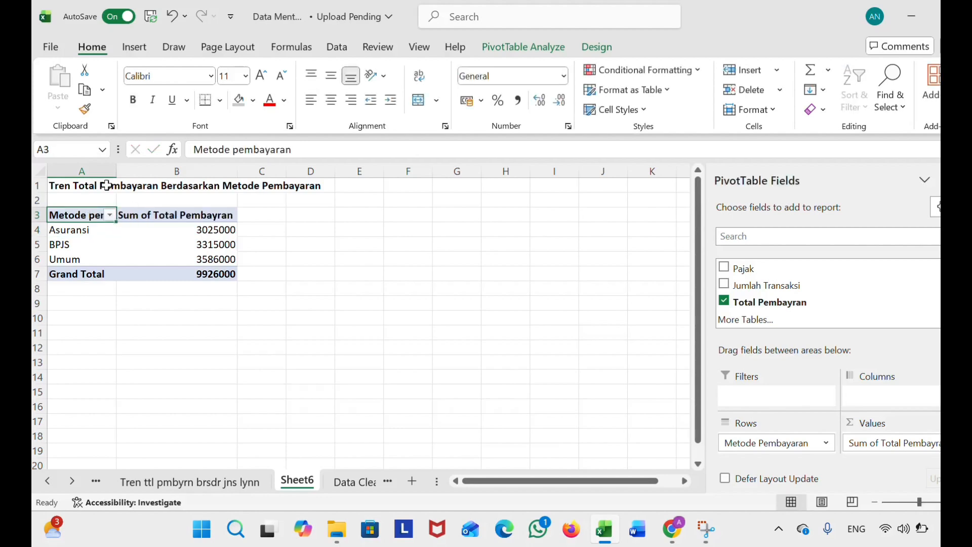
{"action": "left_click_drag", "start_coordinate": [116, 171], "coordinate": [166, 173]}
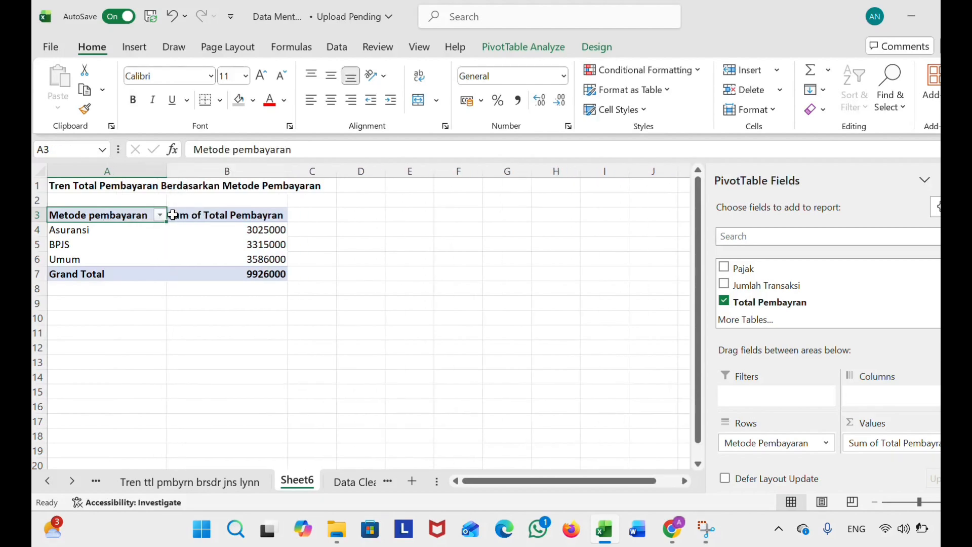
Set the value field's custom name to " Total Pembayran", with a leading space and without "Sum of".
{"action": "double_click", "coordinate": [172, 216]}
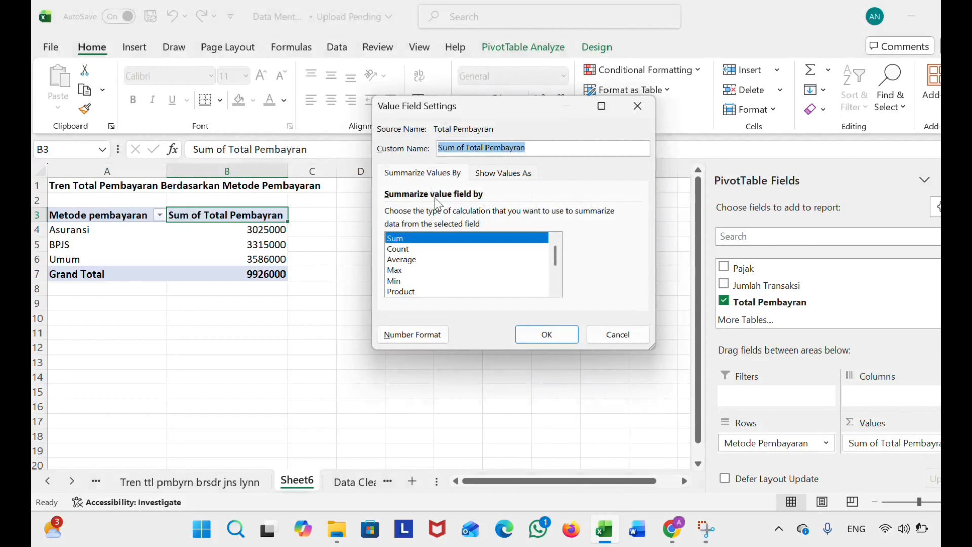
{"action": "left_click", "coordinate": [468, 147]}
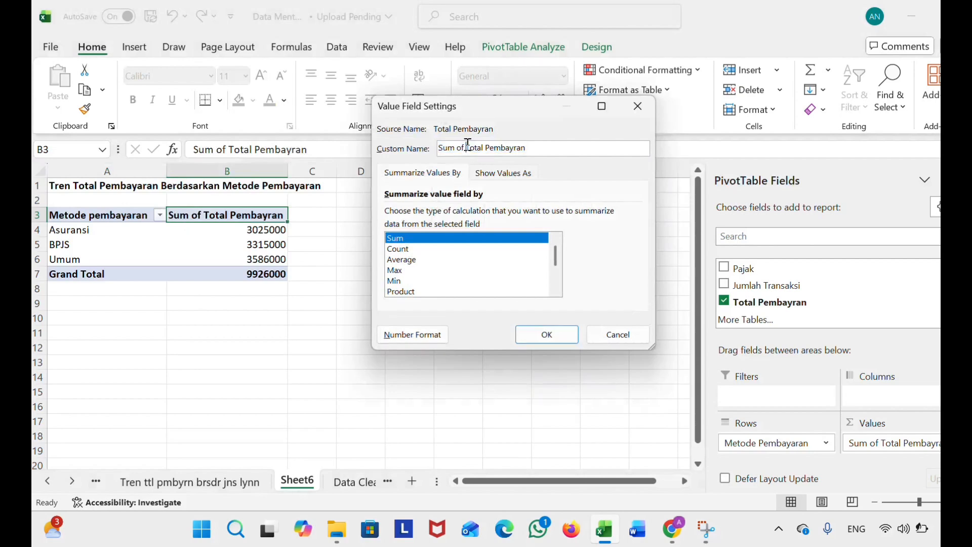
{"action": "key", "text": "BackSpace"}
{"action": "key", "text": "BackSpace"}
{"action": "key", "text": "BackSpace"}
{"action": "key", "text": "BackSpace"}
{"action": "key", "text": "BackSpace"}
{"action": "key", "text": "BackSpace"}
{"action": "key", "text": "BackSpace"}
{"action": "left_click", "coordinate": [539, 334]}
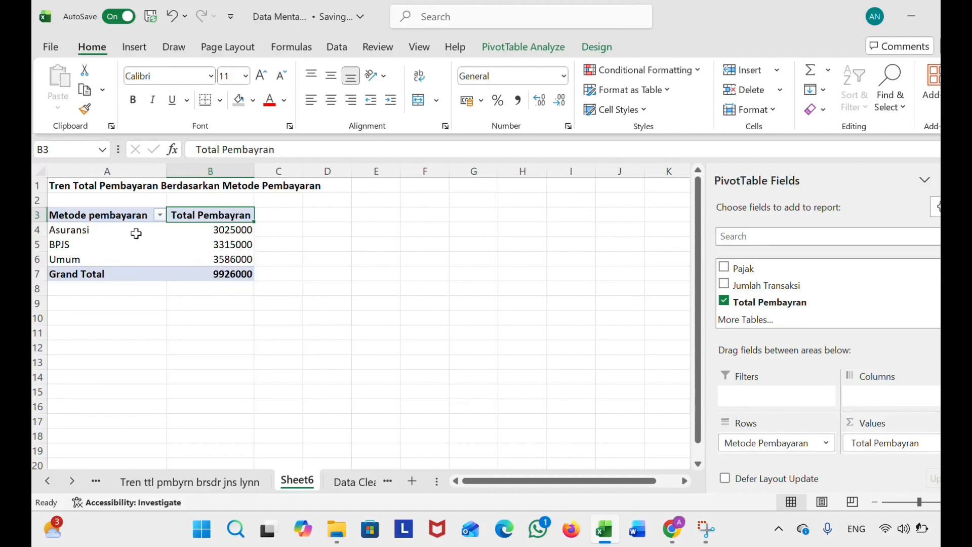
Start inserting a PivotChart from the payment method PivotTable.
{"action": "mouse_move", "coordinate": [170, 271]}
{"action": "mouse_move", "coordinate": [213, 276]}
{"action": "left_click", "coordinate": [527, 50]}
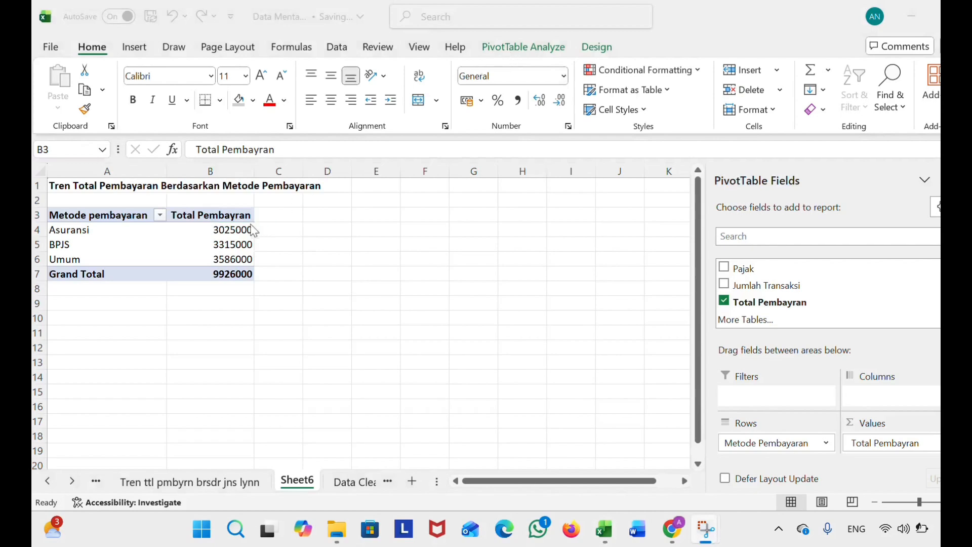
{"action": "left_click", "coordinate": [235, 220]}
{"action": "left_click", "coordinate": [515, 50]}
{"action": "left_click", "coordinate": [514, 57]}
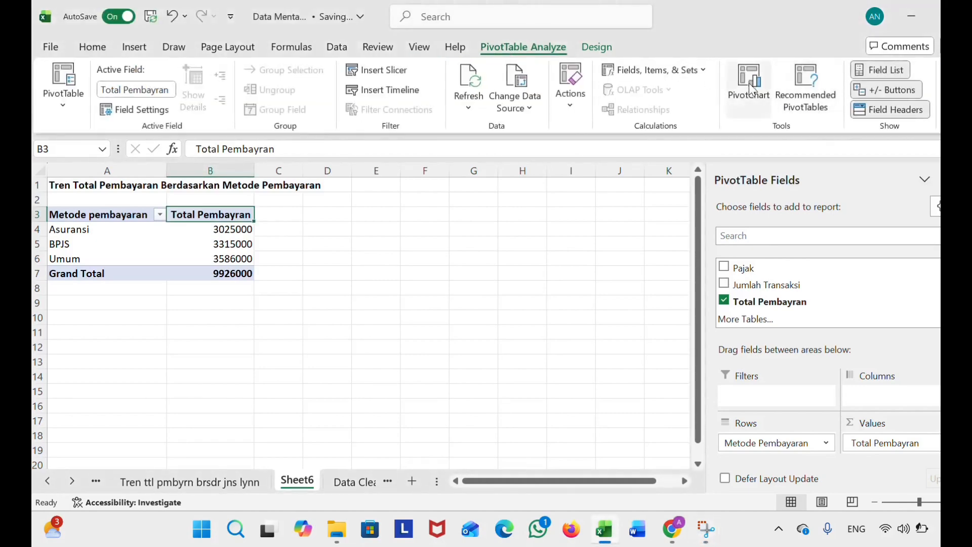
{"action": "left_click", "coordinate": [751, 87]}
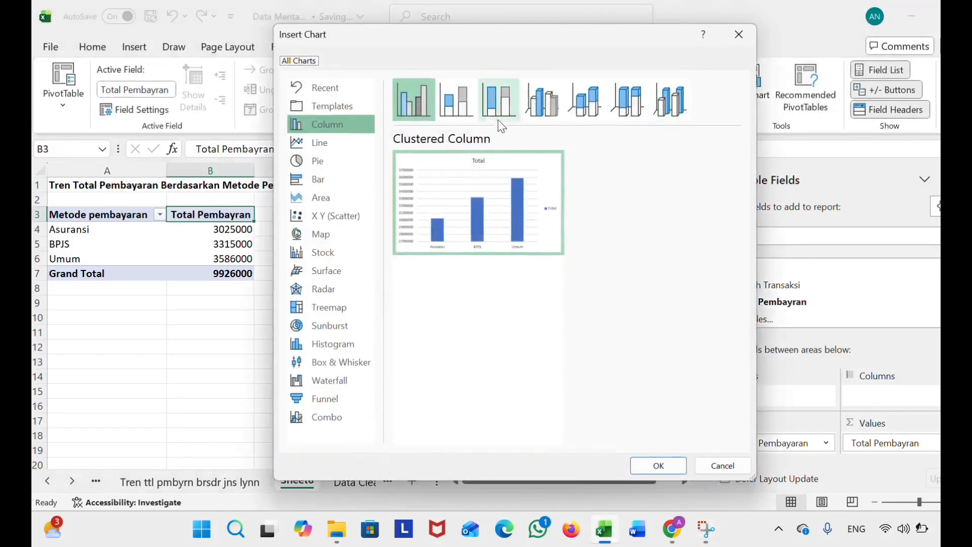